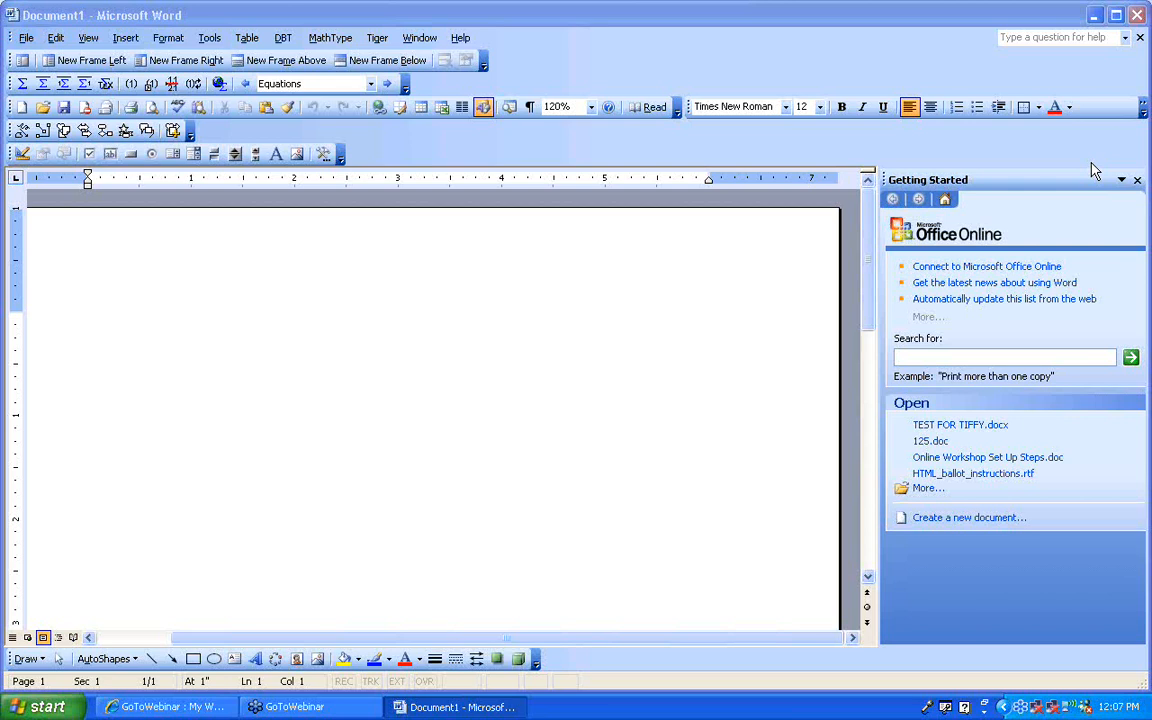
Open Tiger's Formatter Settings for the blank document
key(alt+Tab)
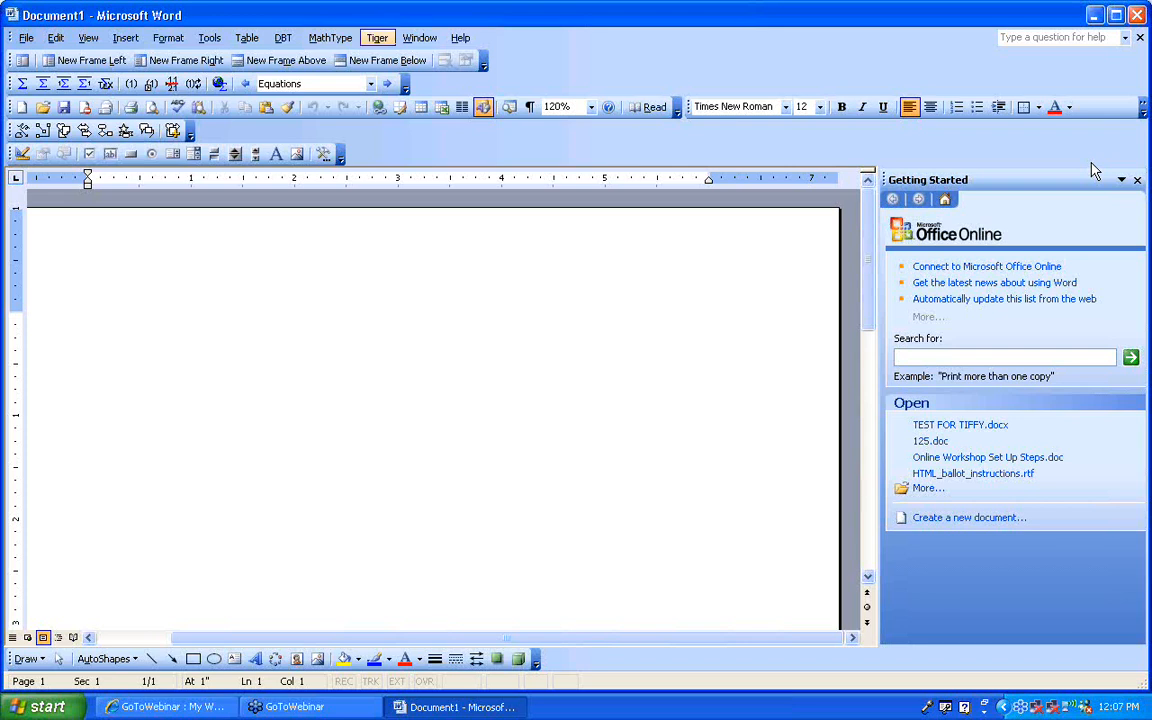
key(Down)
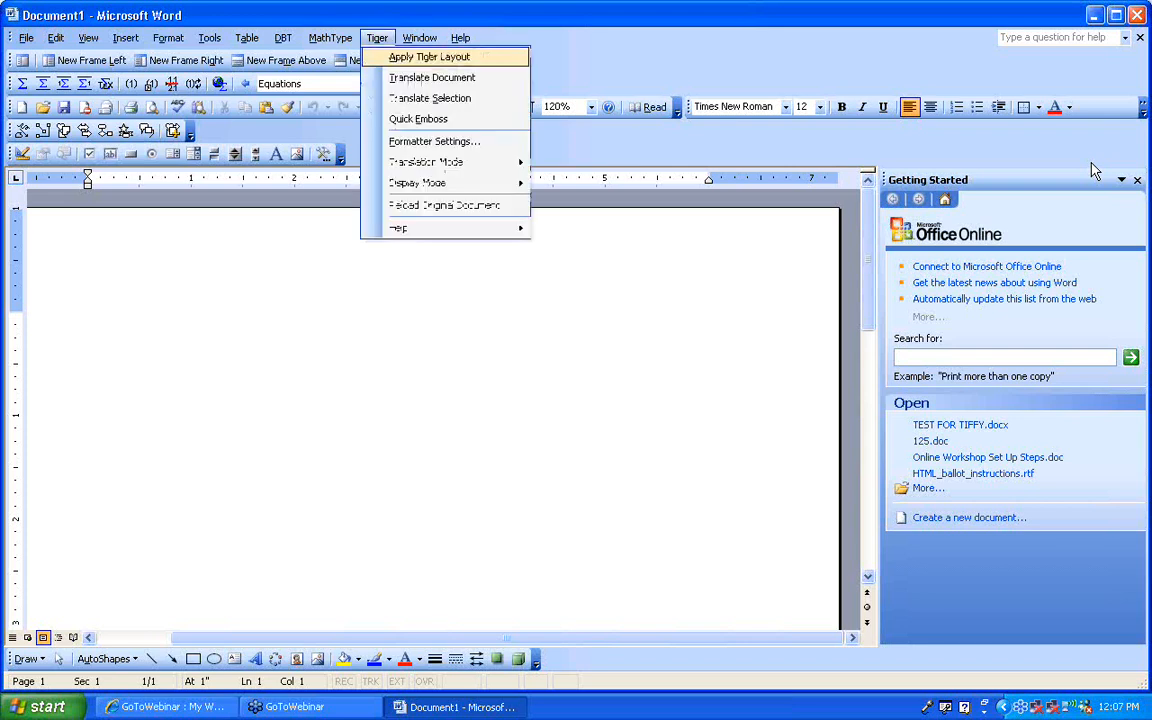
key(Down)
key(Down)
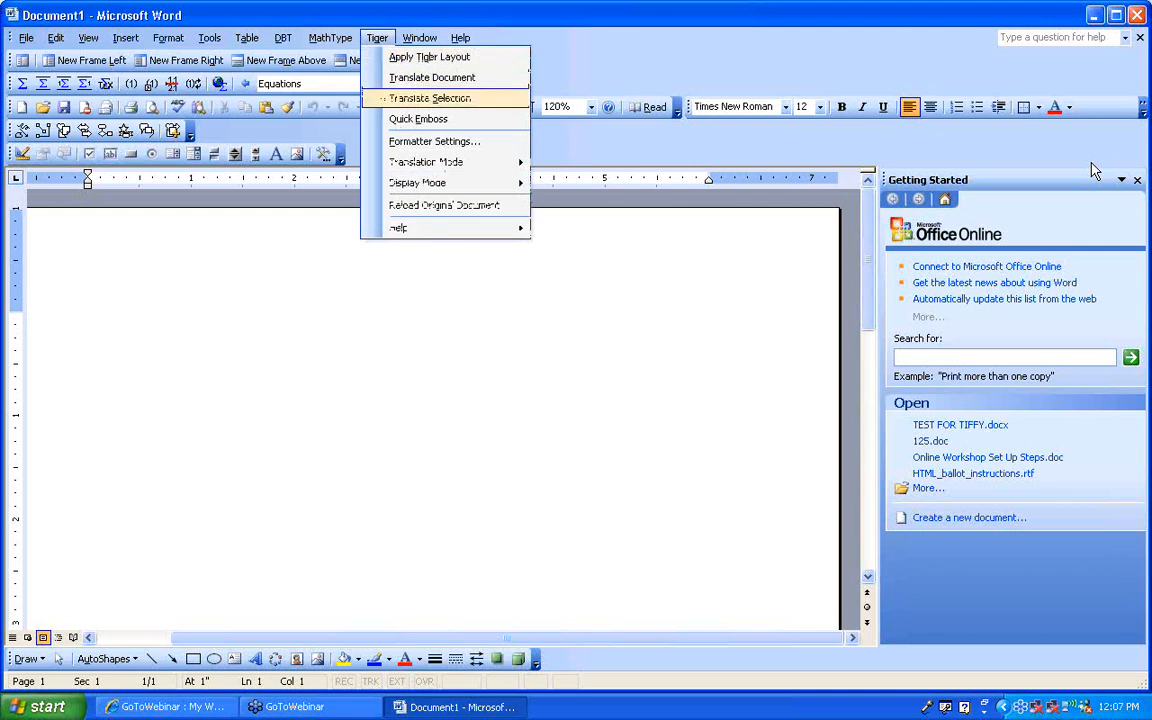
key(Down)
key(Down)
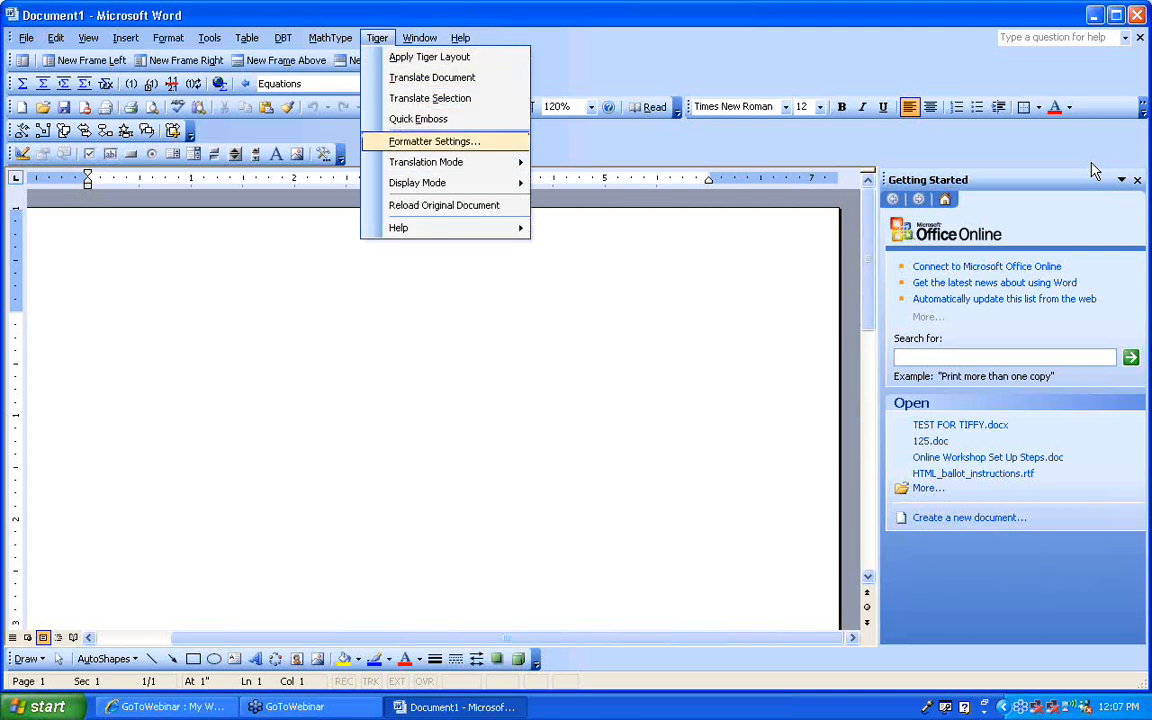
key(Return)
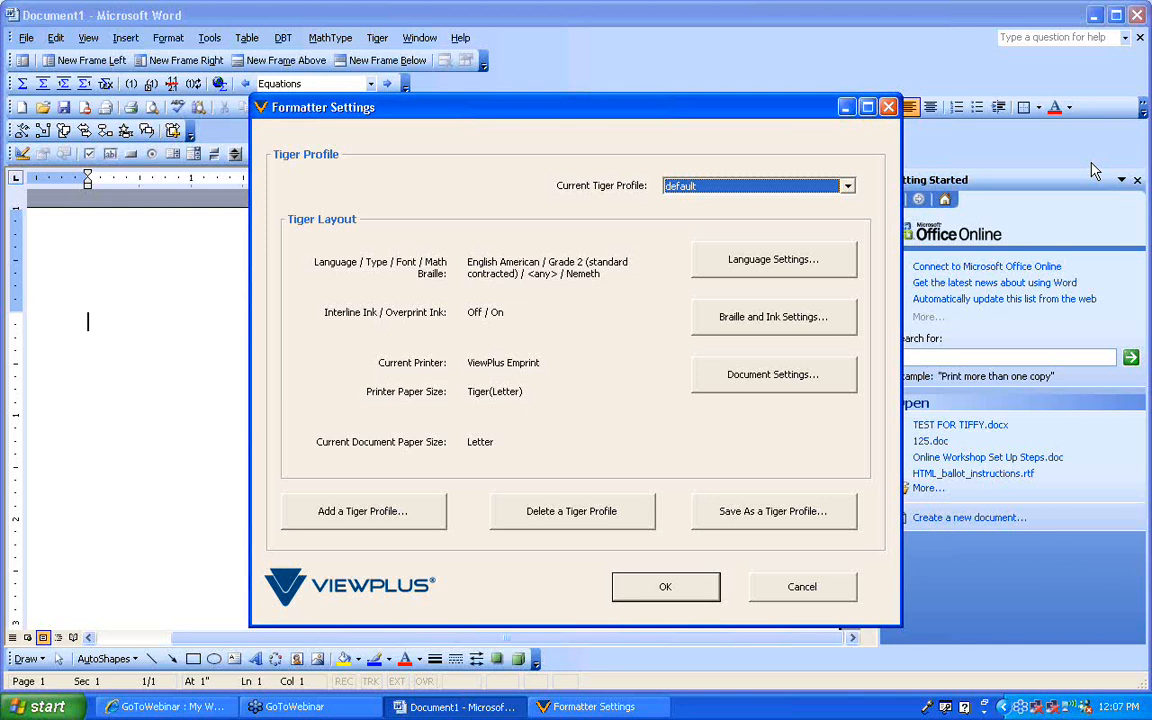
In the Braille and Ink Settings, disable Overprint Original Texts and enable Interline original text
key(Tab)
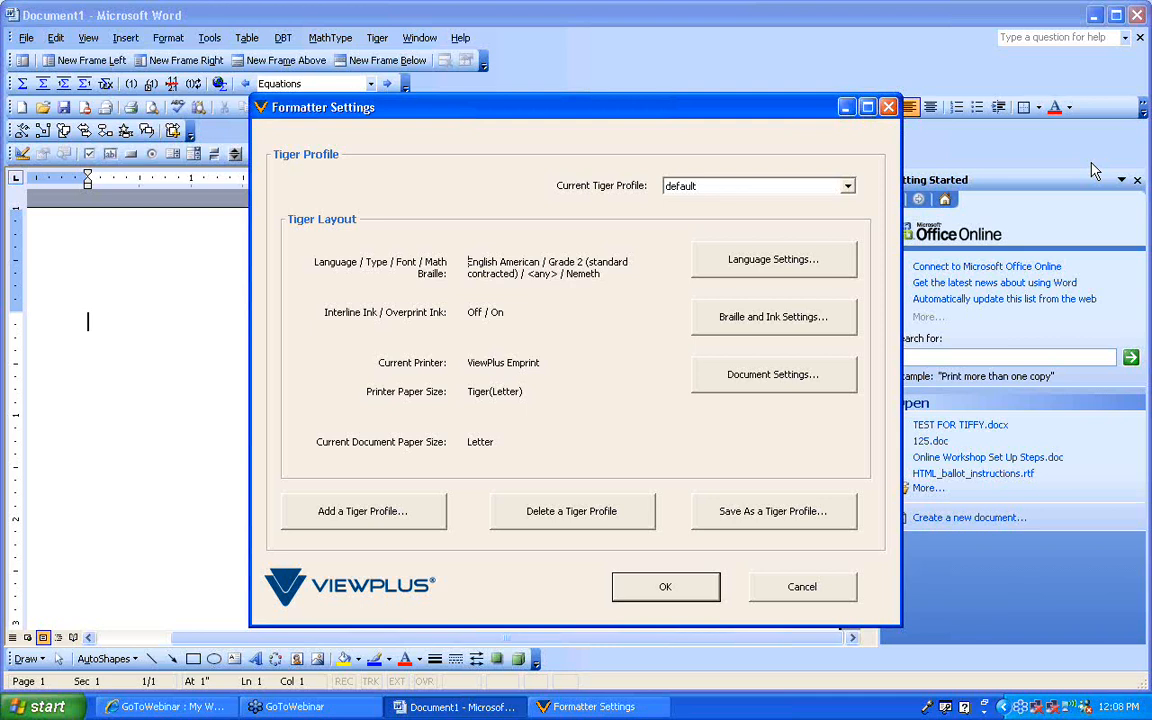
key(Tab)
key(Tab)
key(Tab)
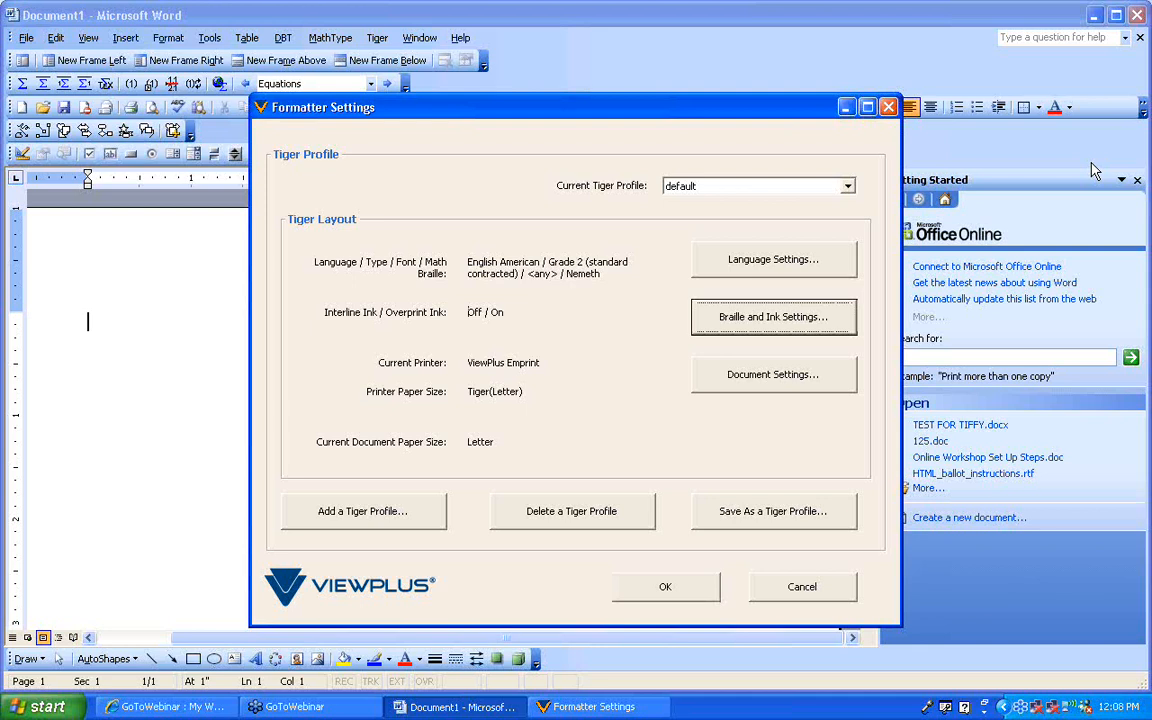
key(Return)
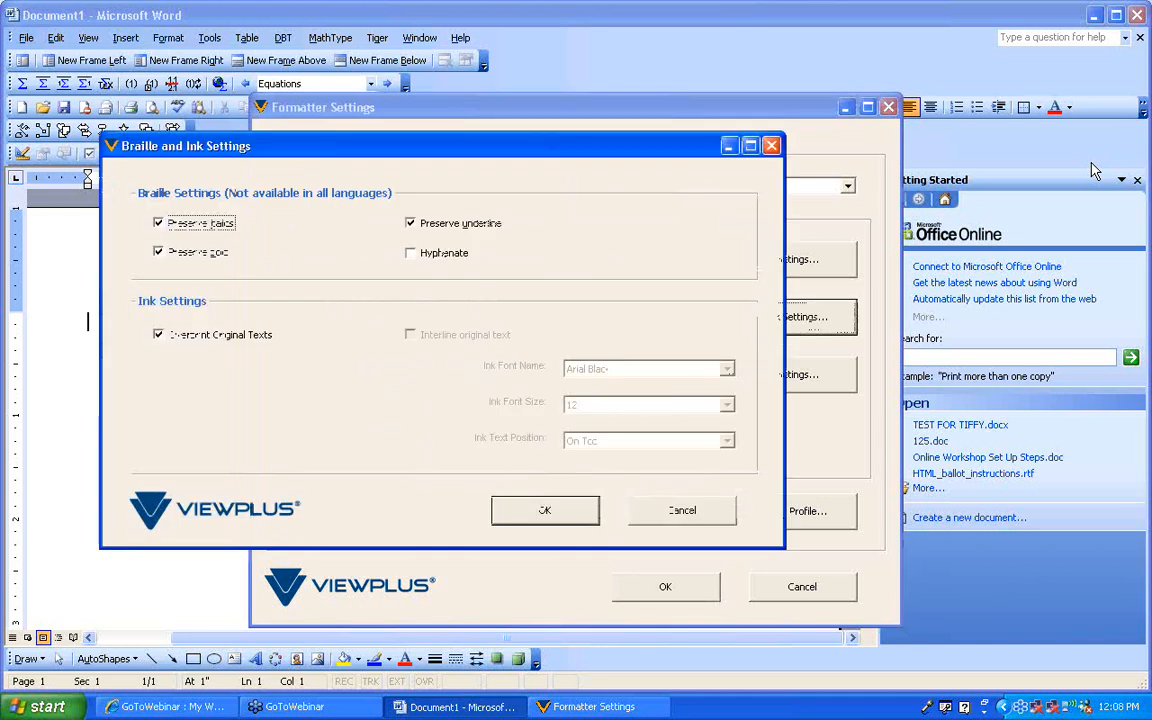
key(Tab)
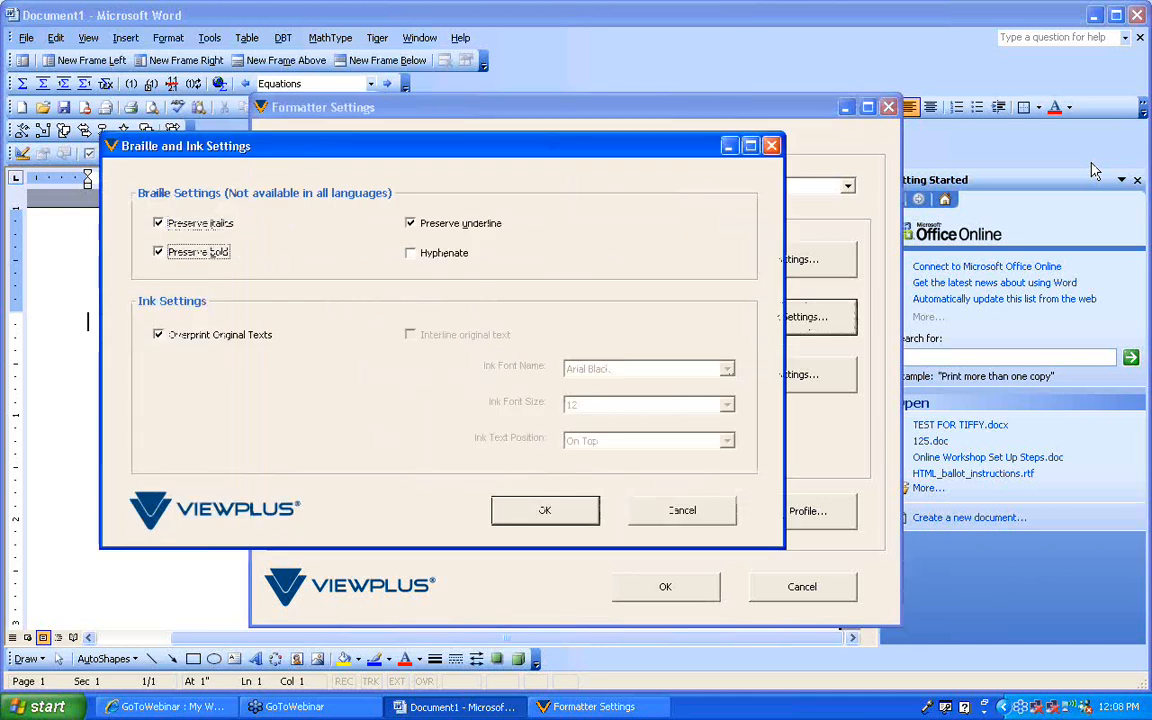
key(Tab)
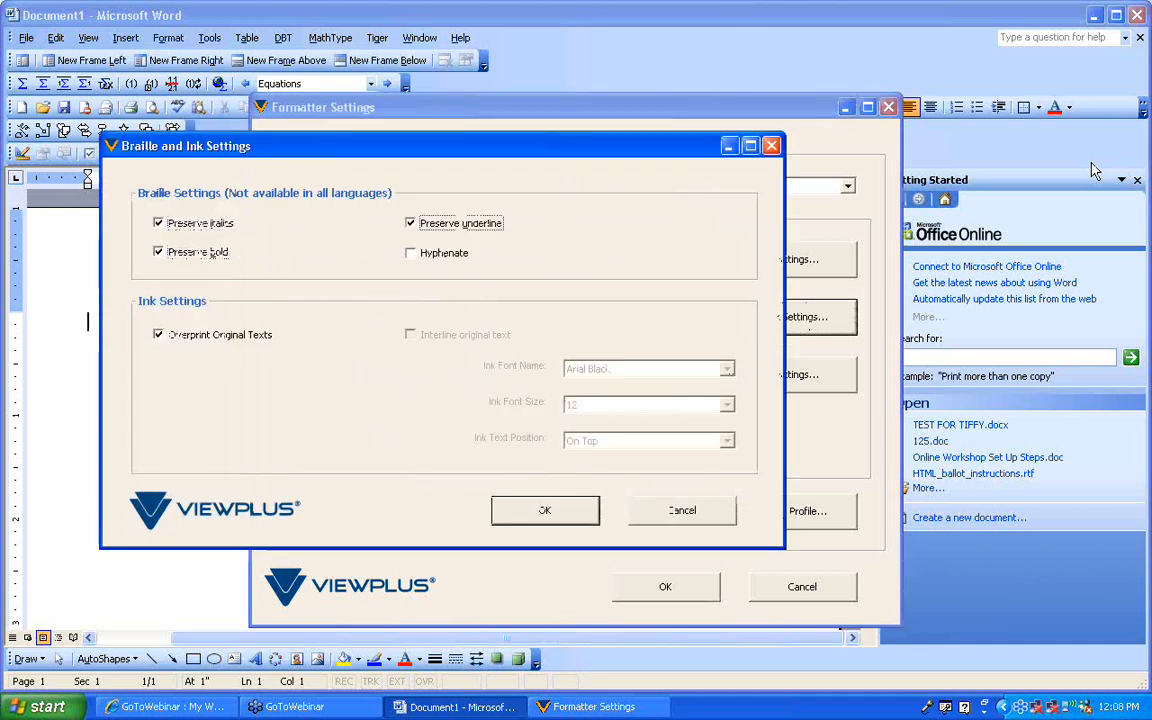
key(Tab)
key(Tab)
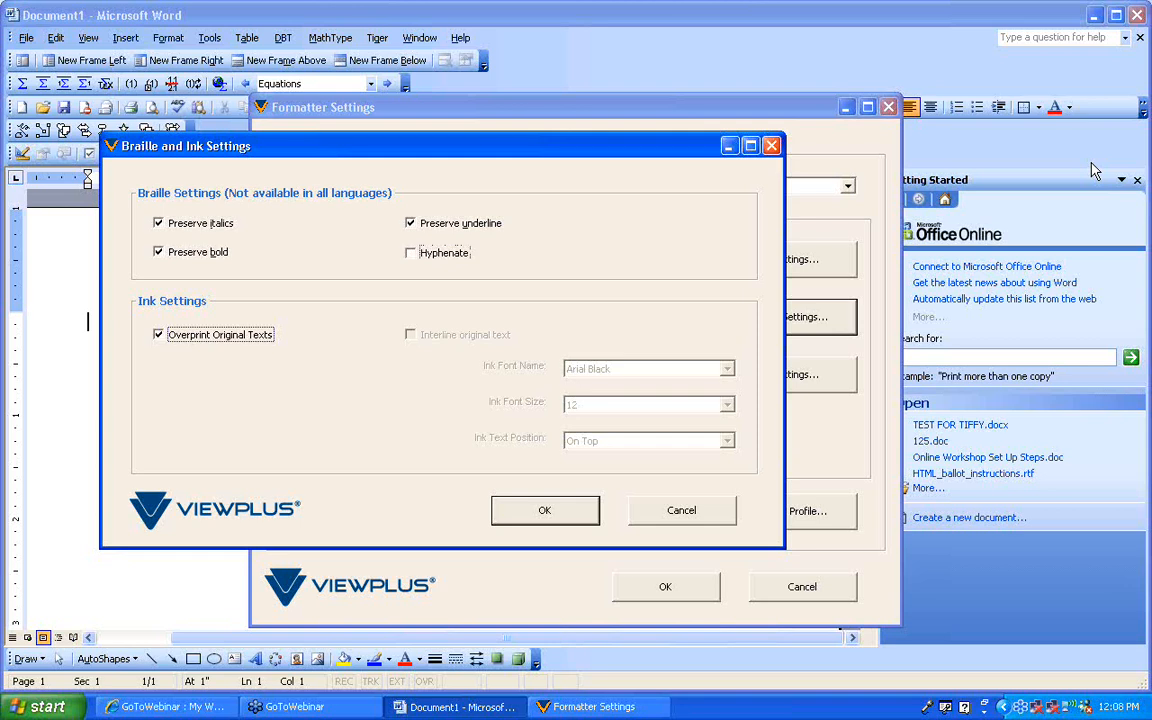
key(space)
key(Tab)
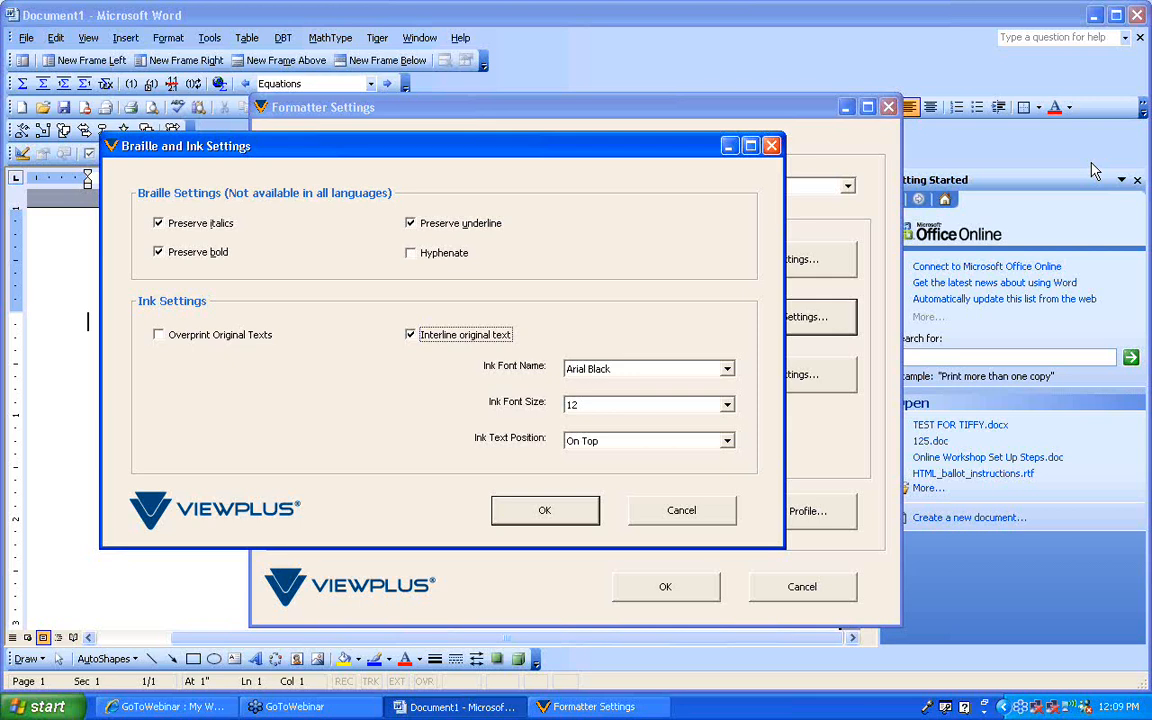
Set the ink font size of the interline text to 18, keeping Arial Black as the font
key(Tab)
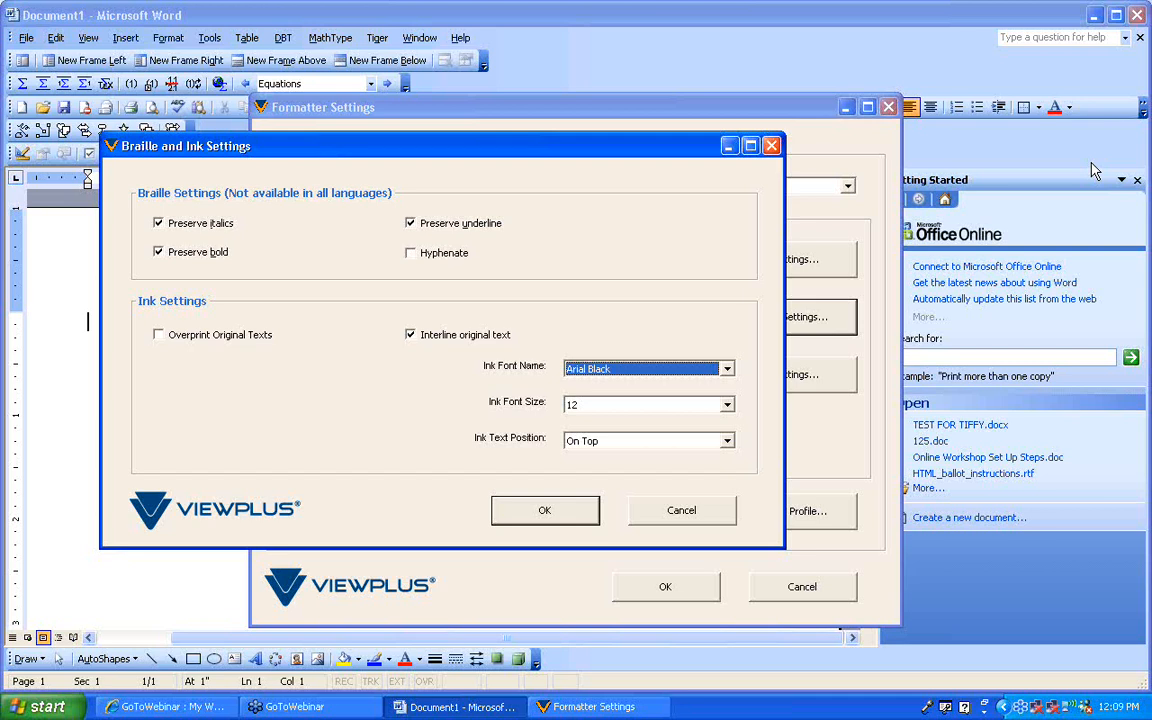
key(Tab)
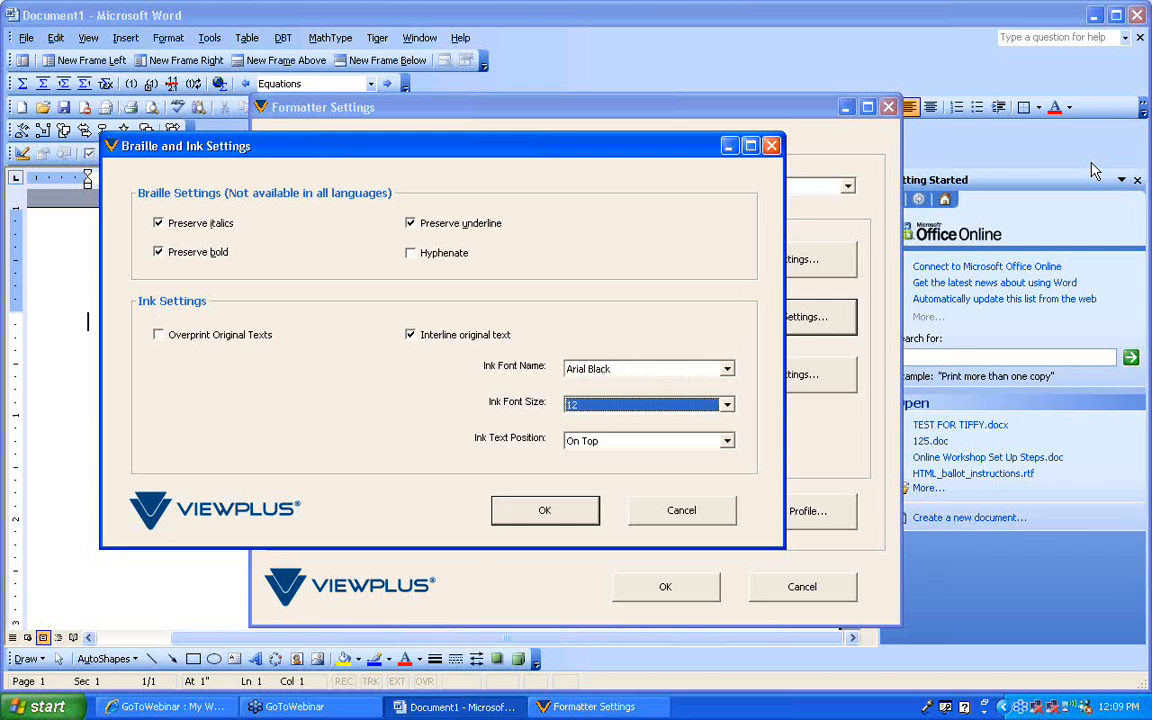
key(Down)
key(Down)
Set the ink text position to Above and accept the Braille and Ink Settings
key(Tab)
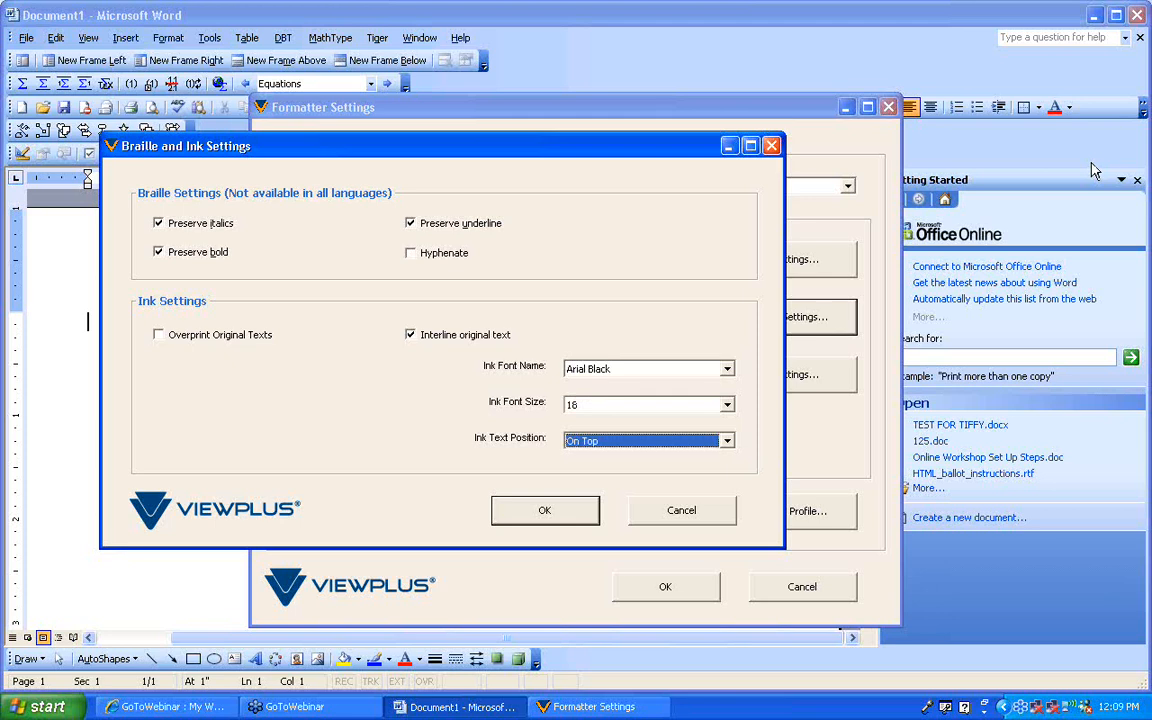
key(Down)
key(Up)
key(Down)
key(Down)
key(Tab)
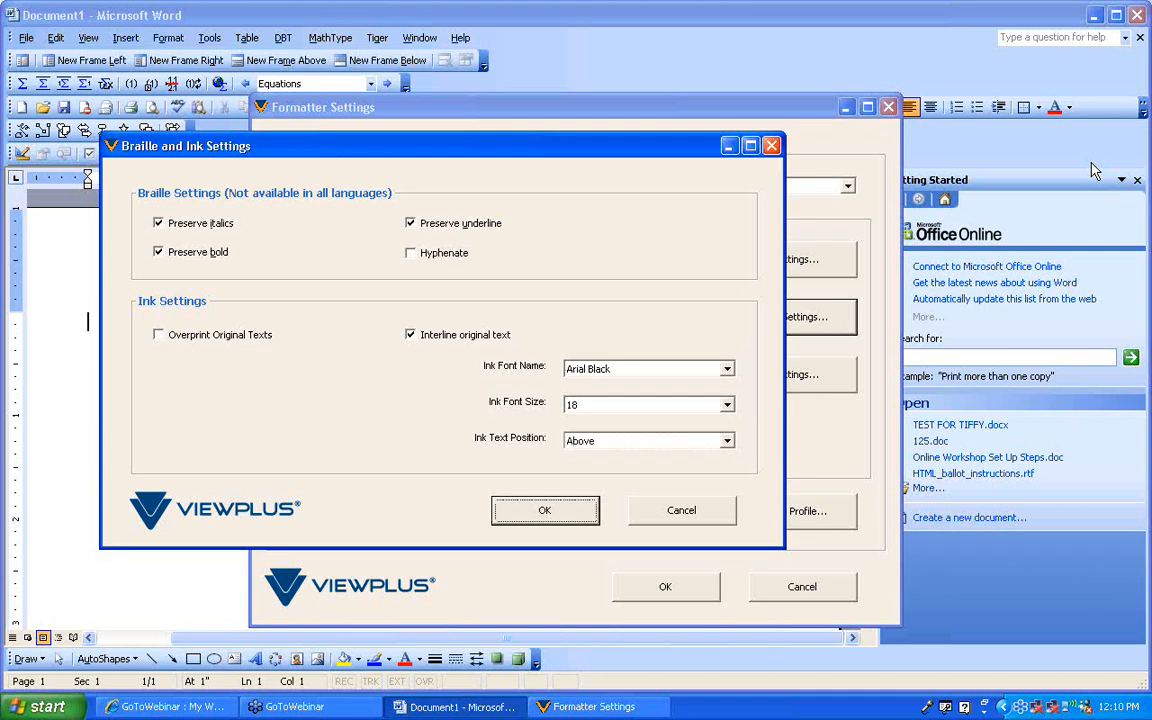
key(Return)
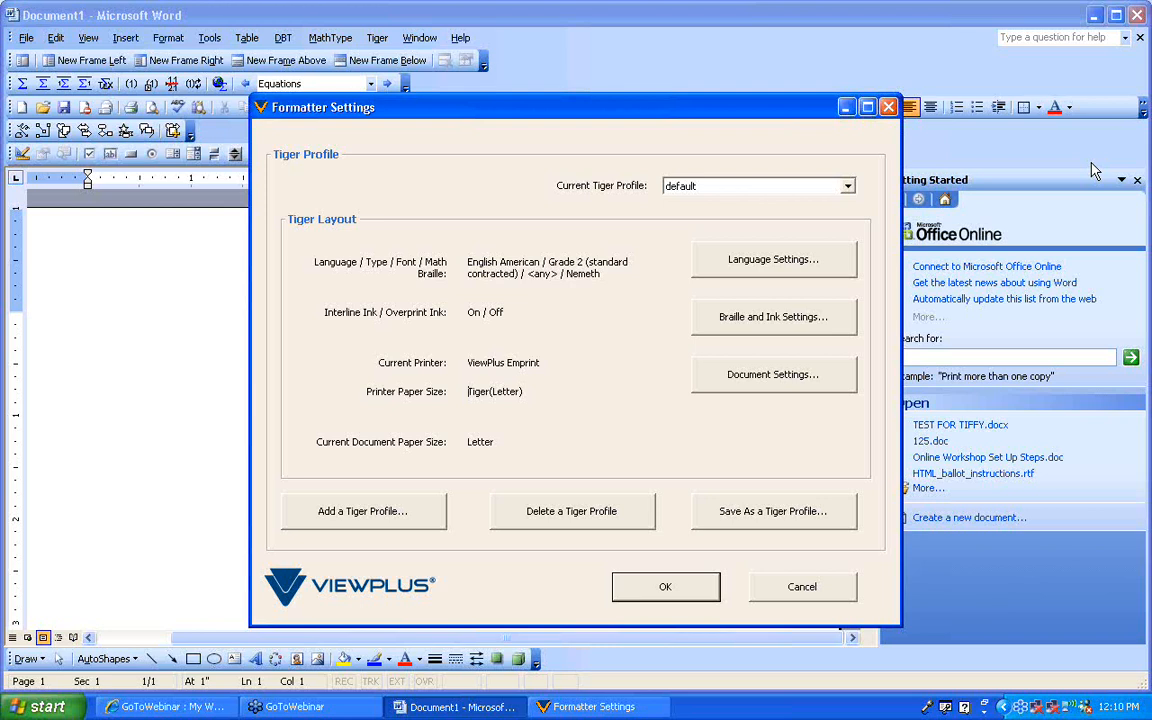
Go through the remaining profile options and accept the Formatter Settings for the default Tiger profile
key(Tab)
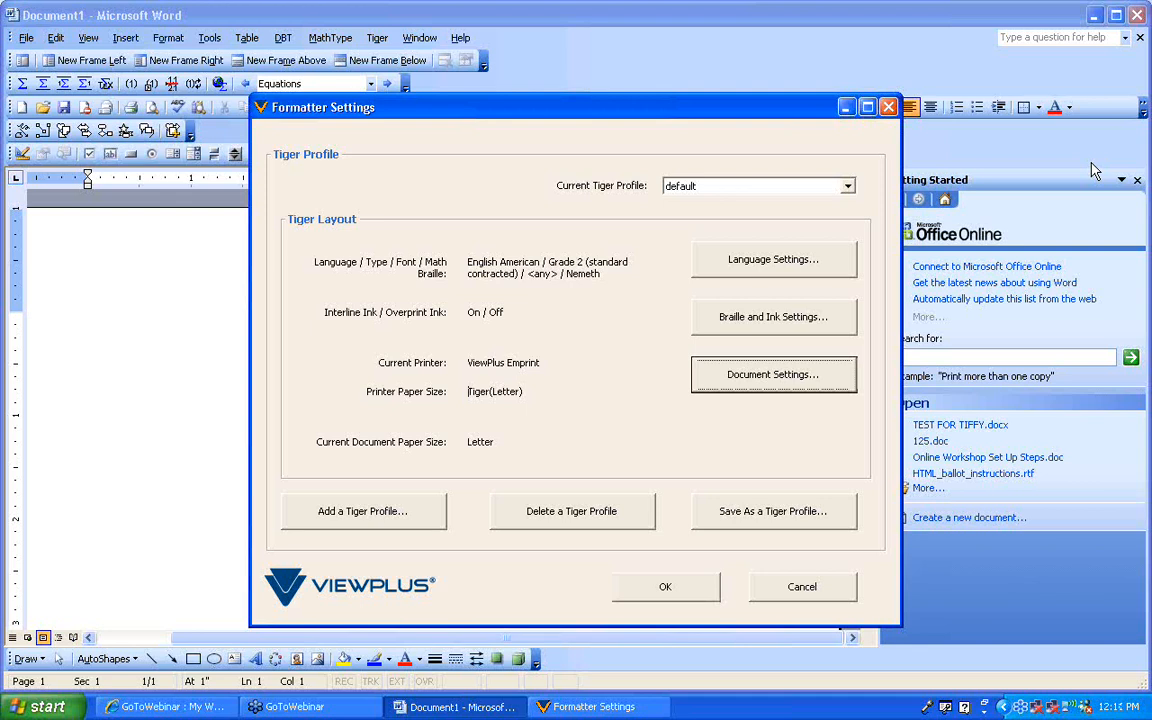
key(Tab)
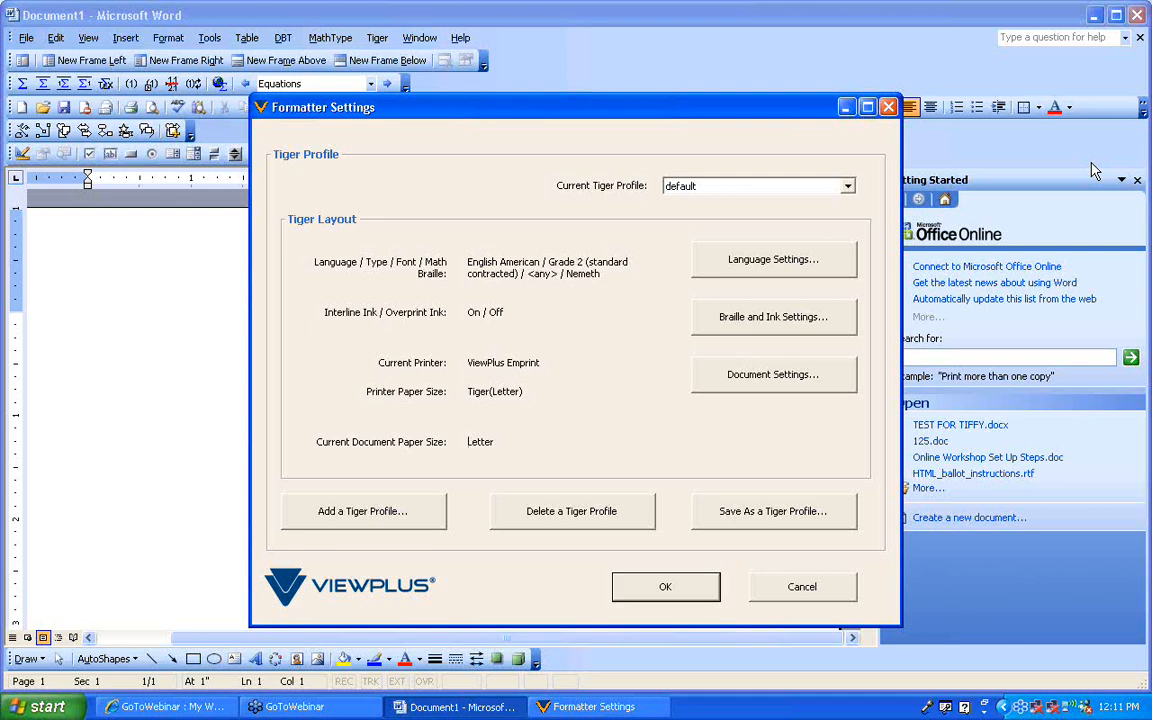
key(Tab)
key(Tab)
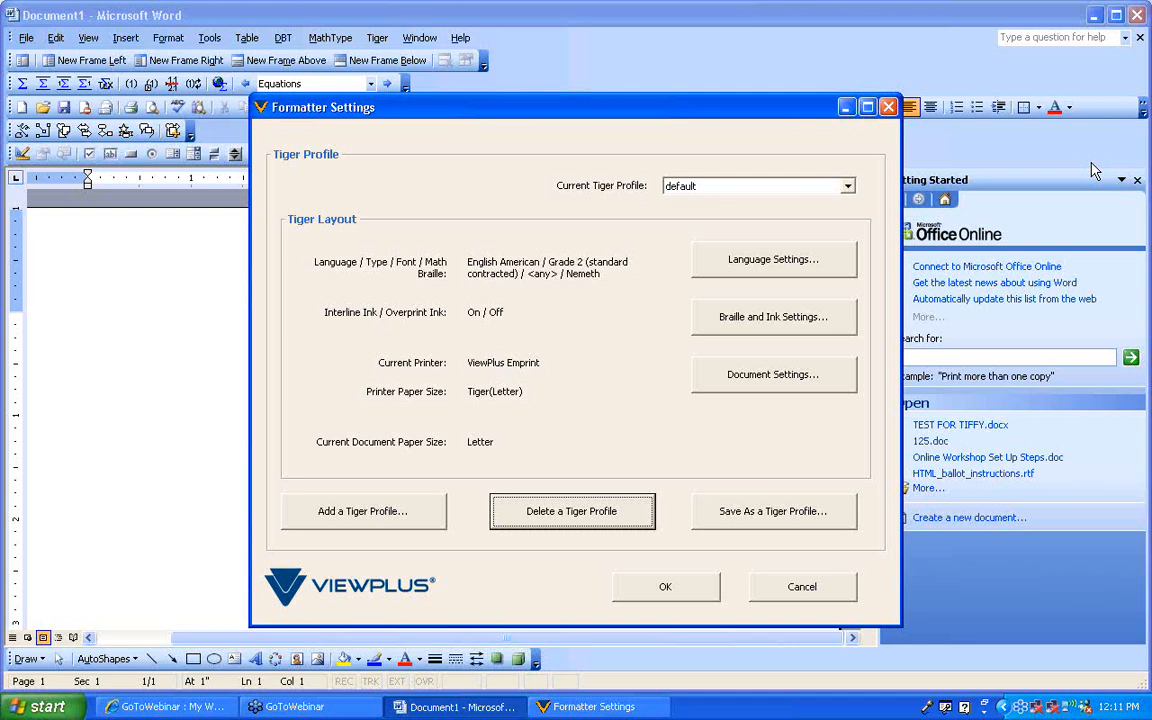
key(Tab)
key(Tab)
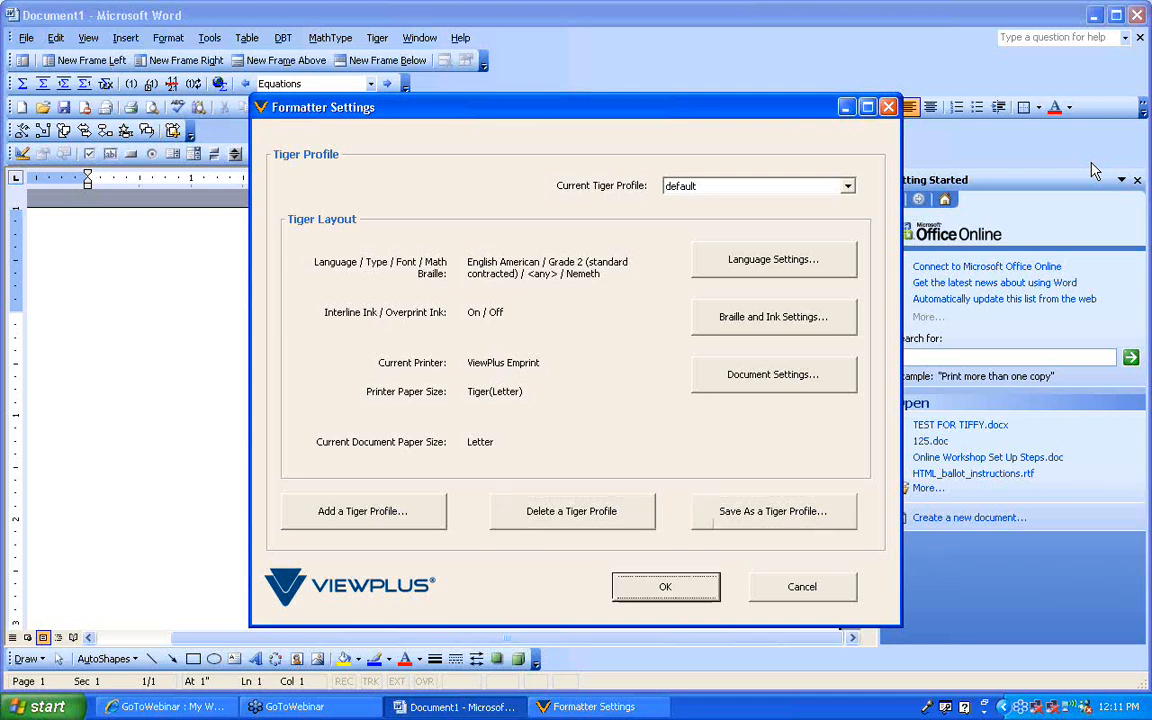
key(Return)
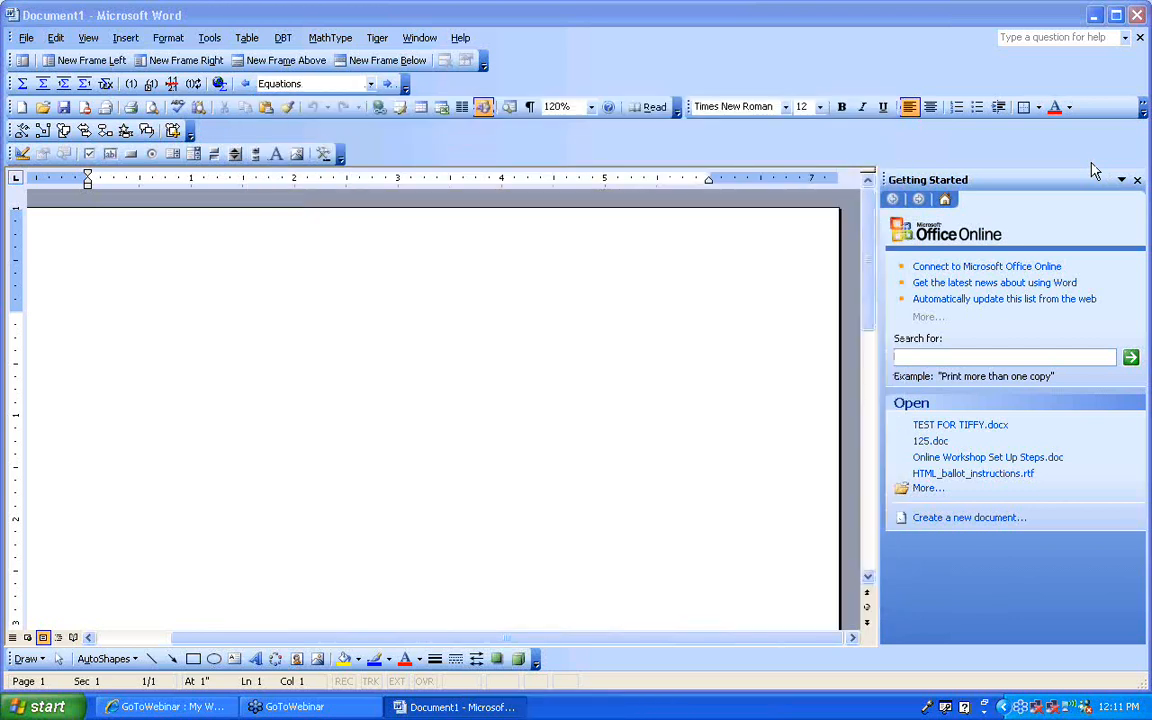
Return to the blank document and enter the heading "November", followed by new lines
key(alt+Tab)
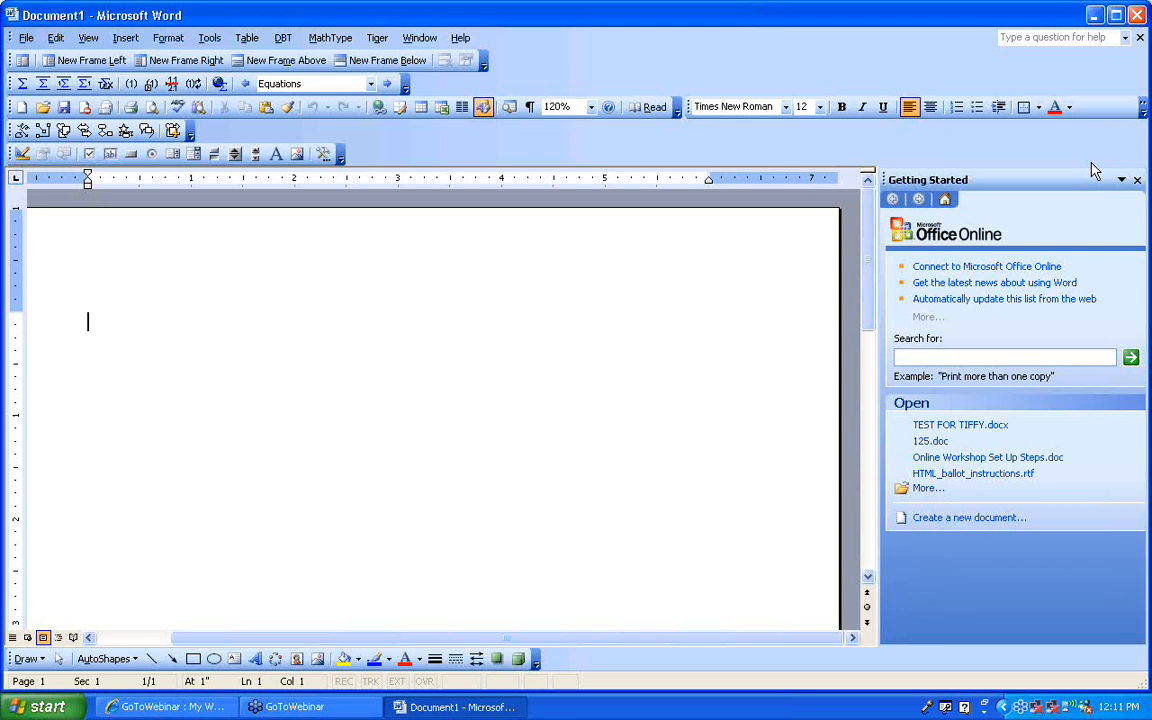
text(November)
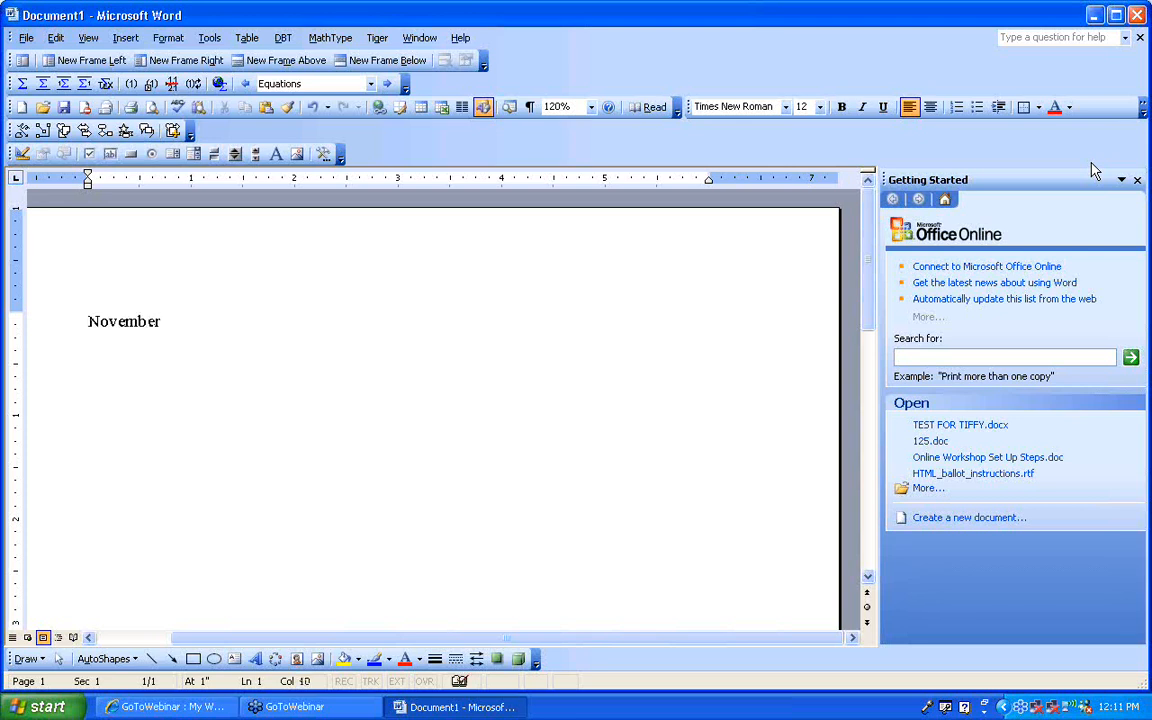
key(Return)
Start inserting a table below the November heading by opening the Insert Table dialog
key(alt)
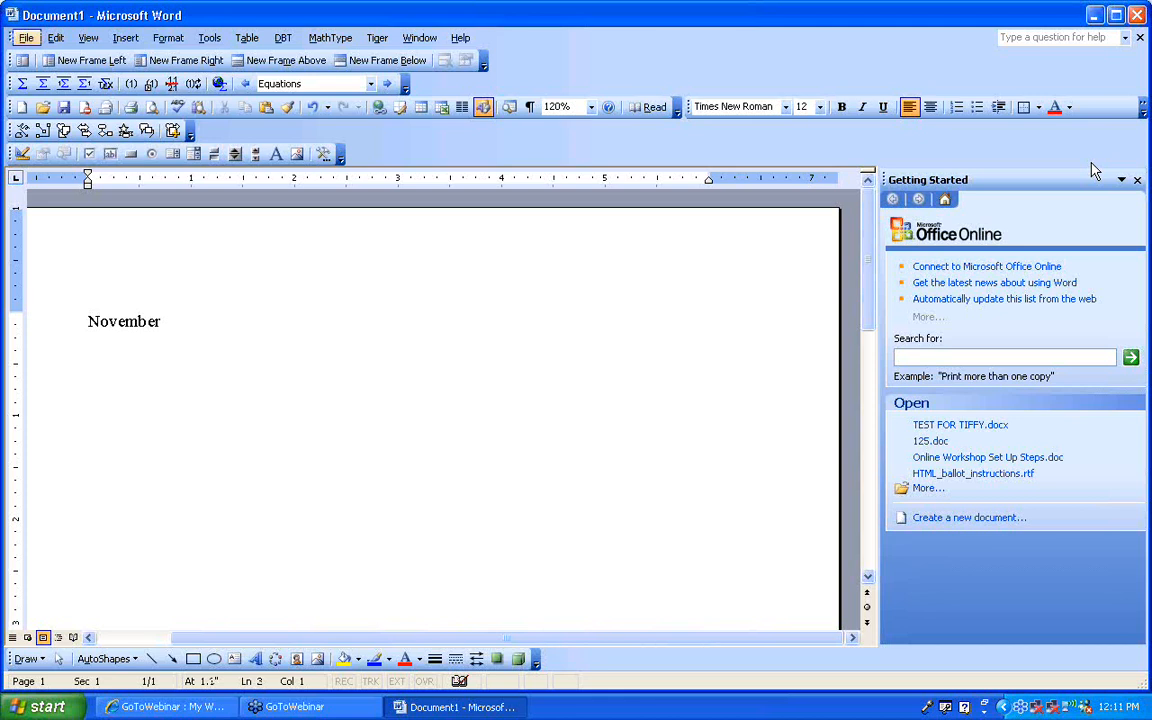
key(Right)
key(Right)
key(Right)
key(Right)
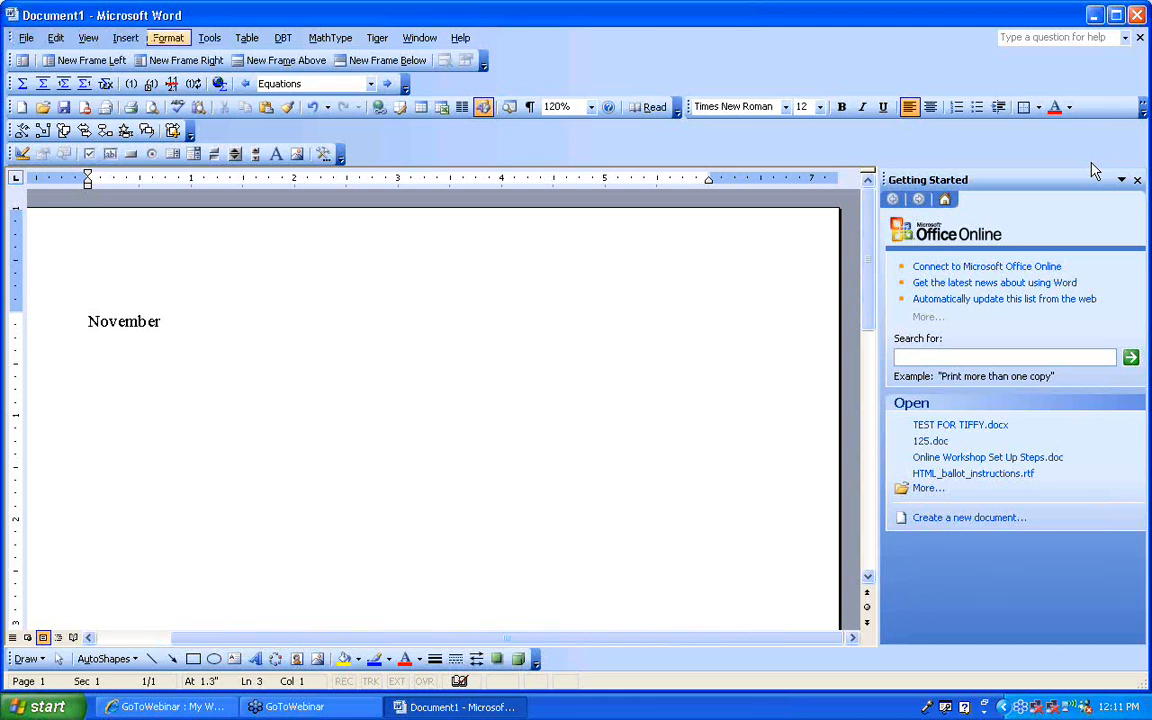
key(Right)
key(Right)
key(Down)
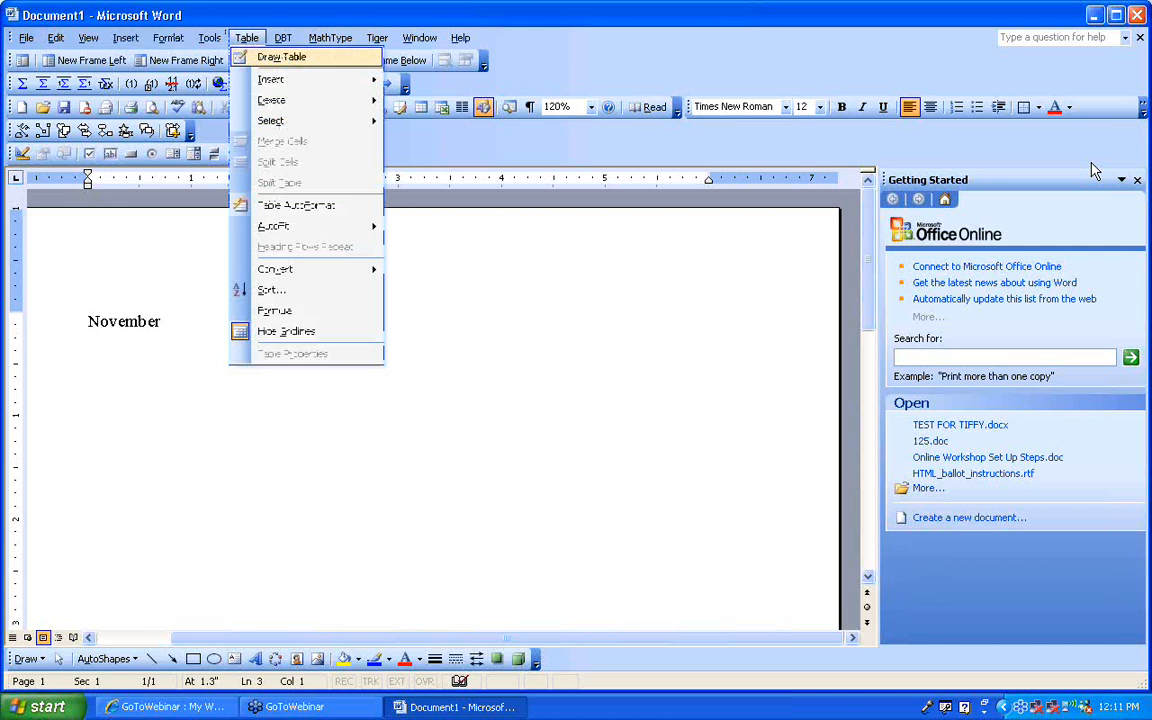
key(Down)
key(Right)
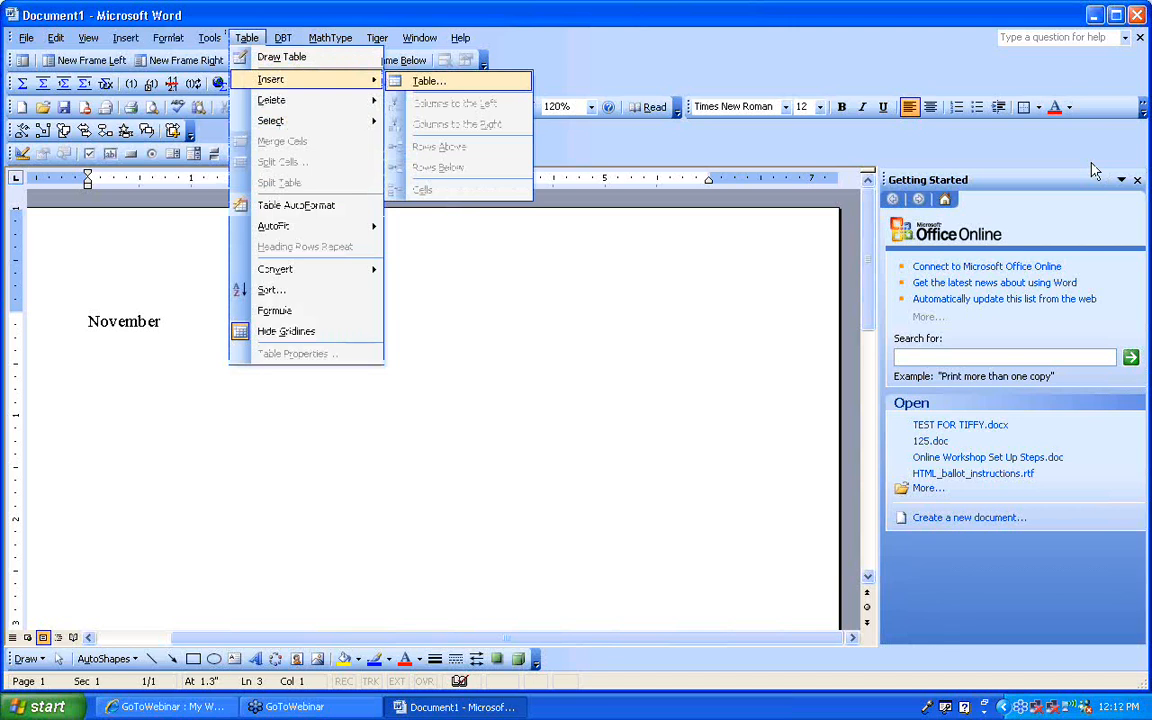
key(Return)
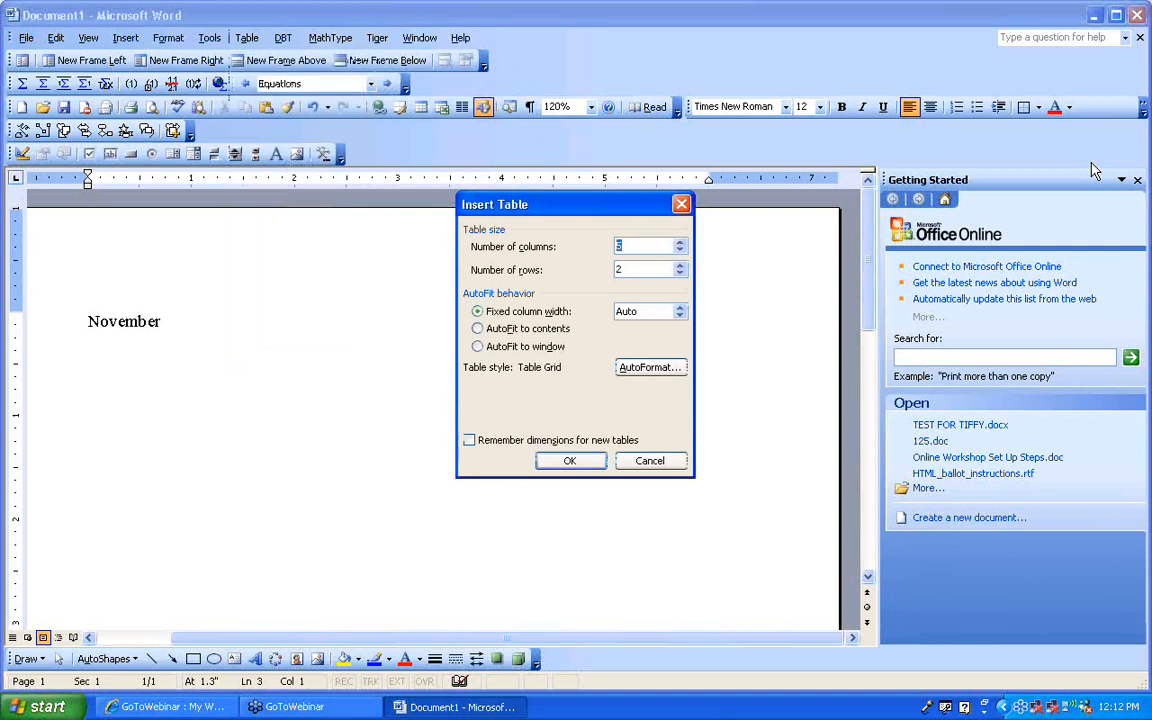
Create the table with 7 columns and 6 rows, keeping the automatic fixed column width and Table Grid style
text(7)
key(Tab)
text(6)
key(Tab)
key(Tab)
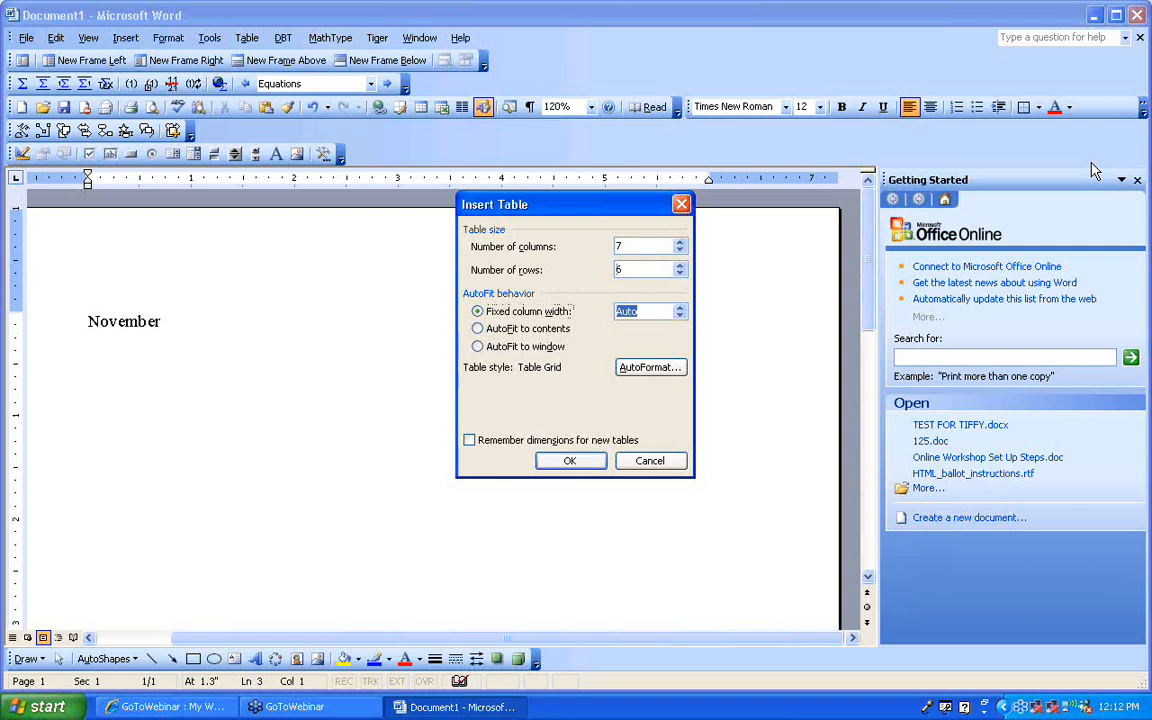
key(Tab)
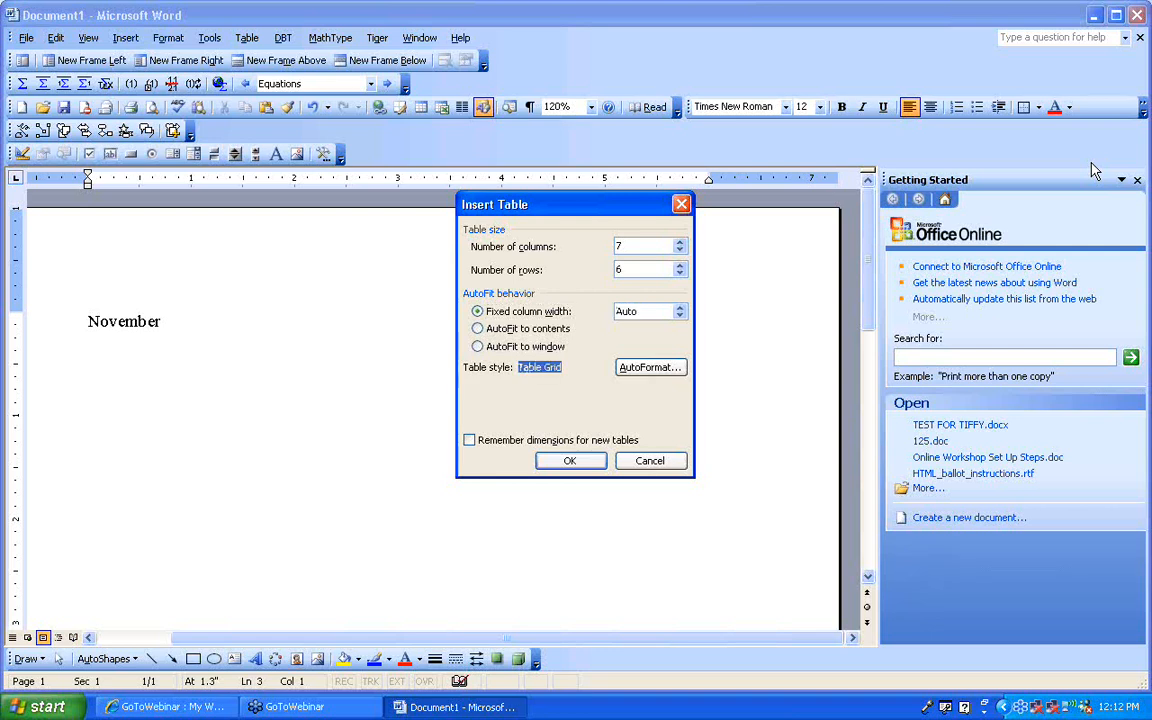
key(Tab)
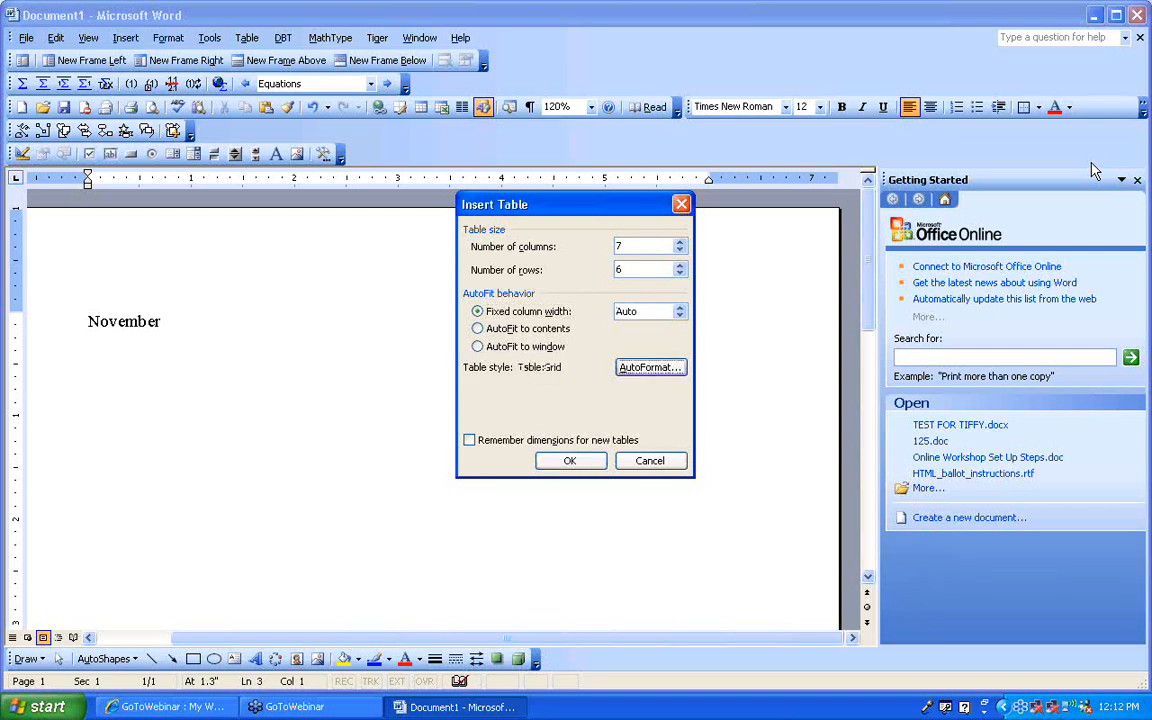
key(Tab)
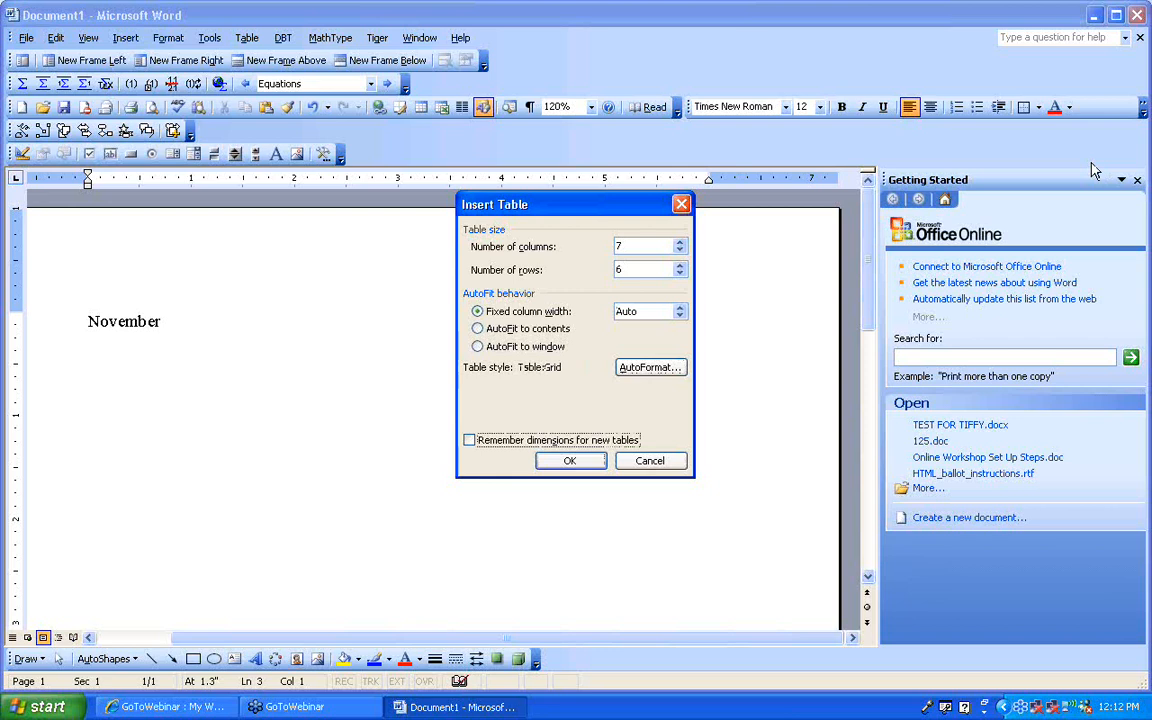
key(Tab)
key(Return)
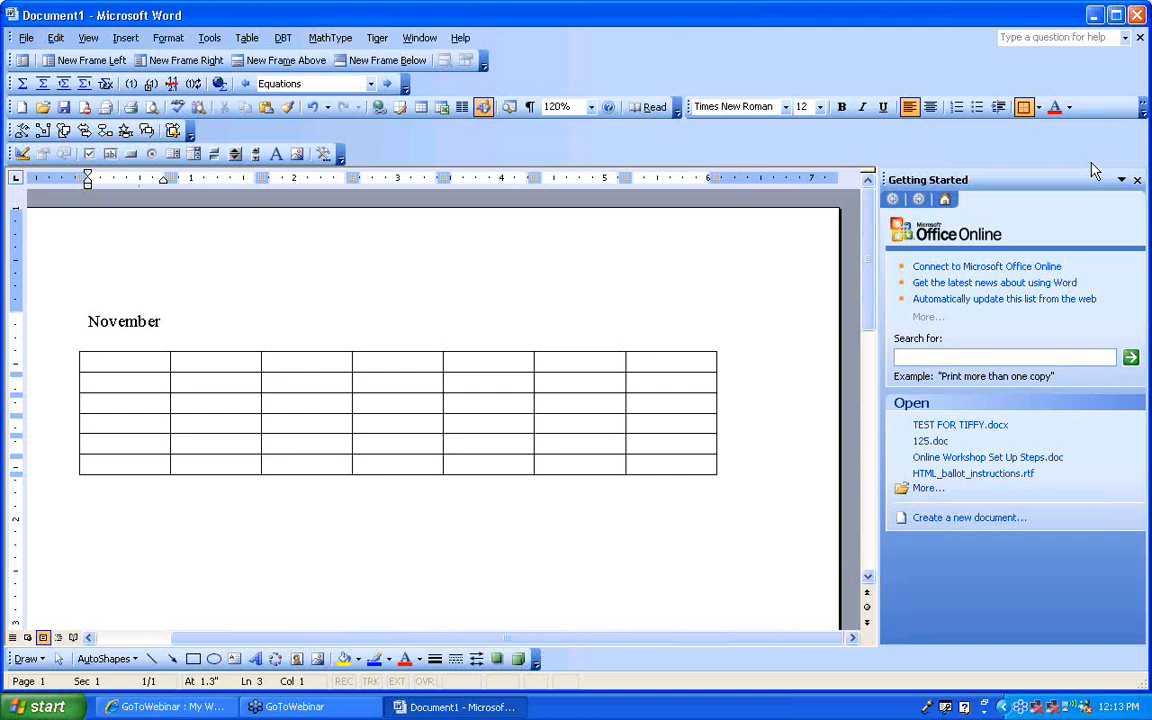
Fill the table's header row with the weekday initials S, M, T, W, T, F and S
text(S)
key(Tab)
text(M)
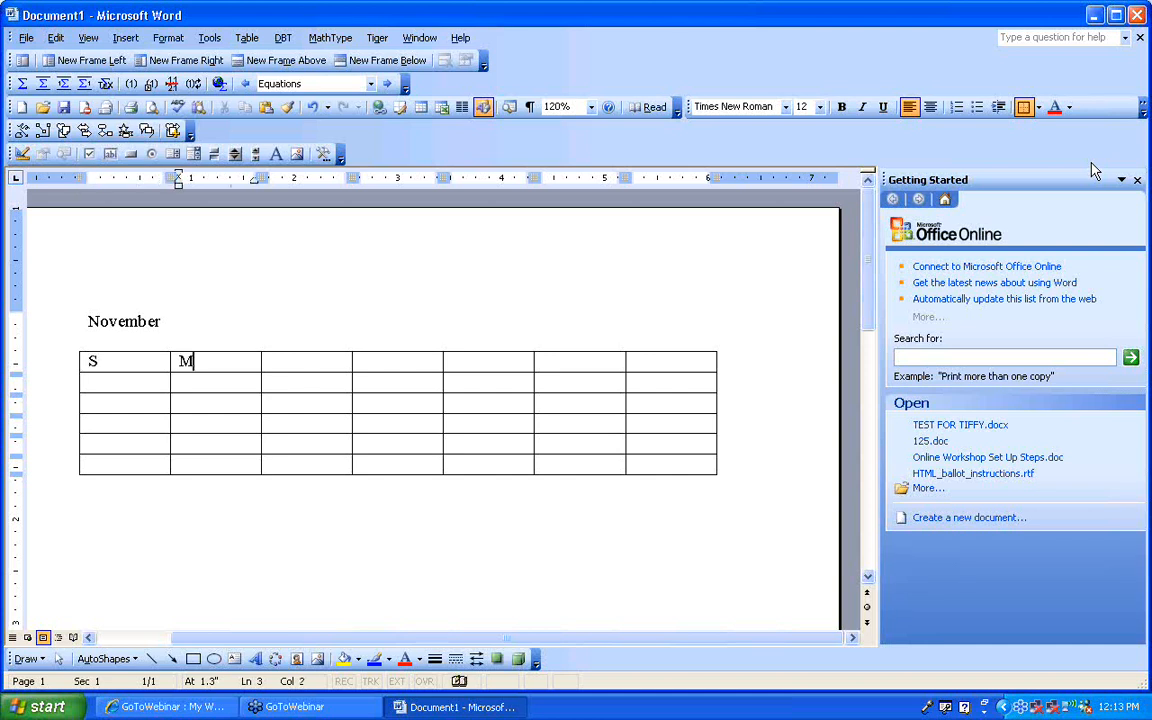
key(Tab)
text(T)
key(Tab)
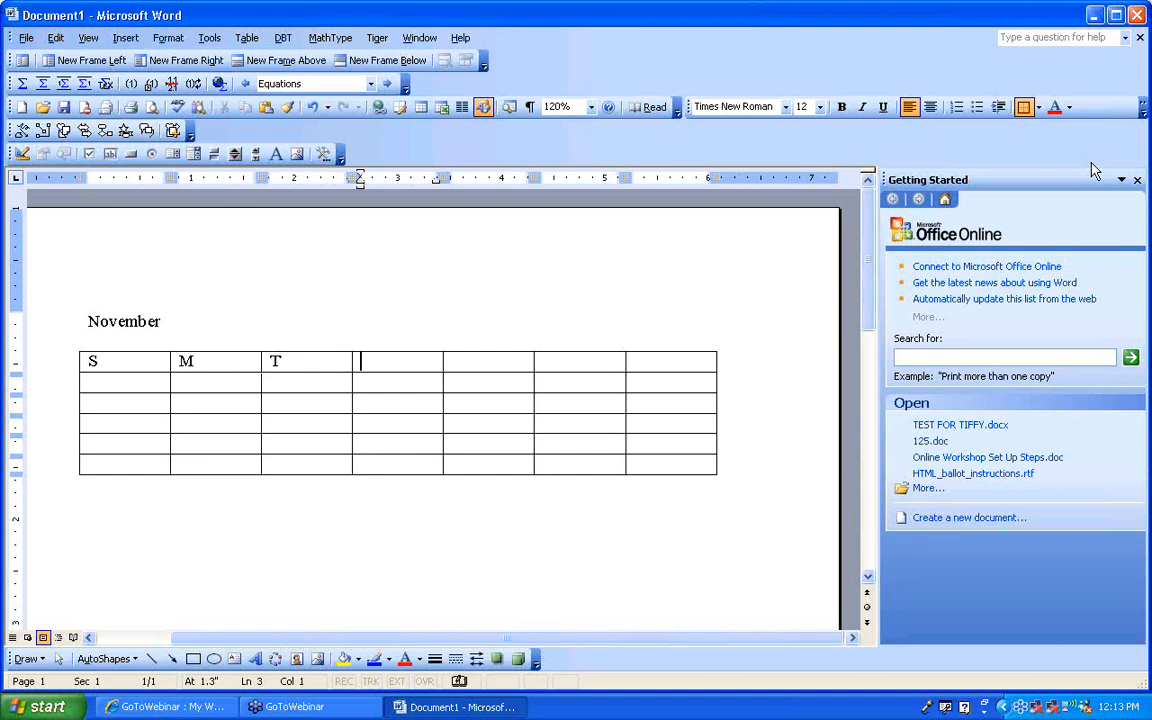
text(W)
key(Tab)
text(T)
key(Tab)
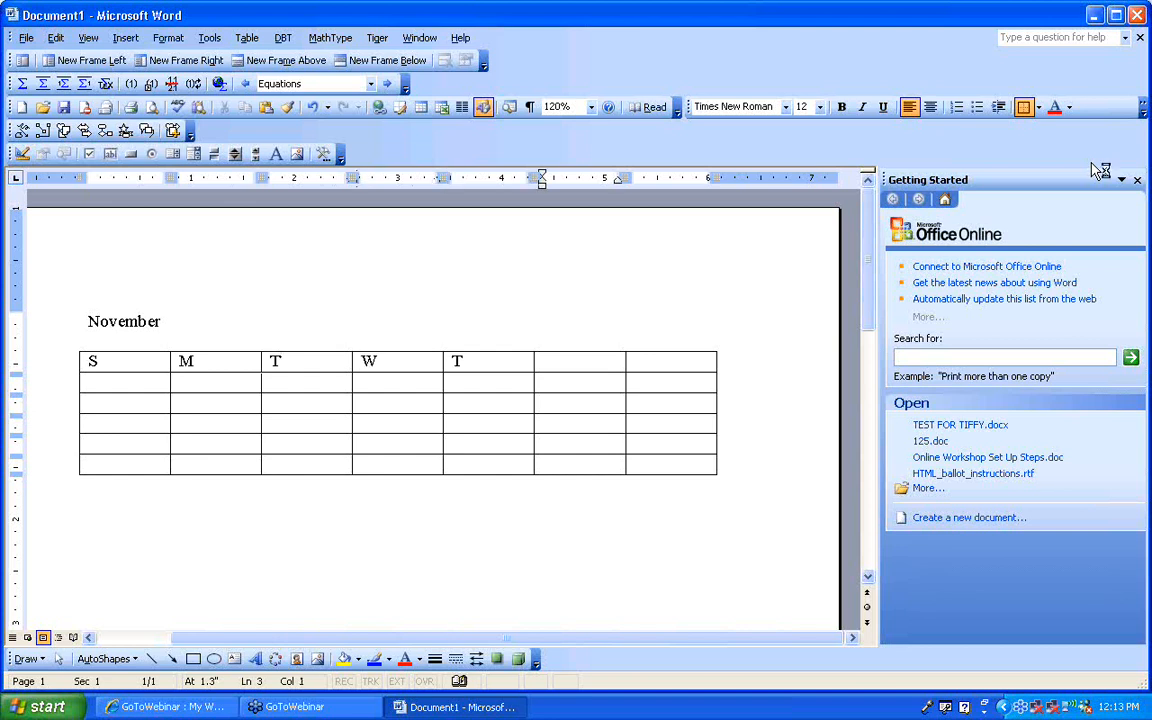
text(F)
key(Tab)
text(S)
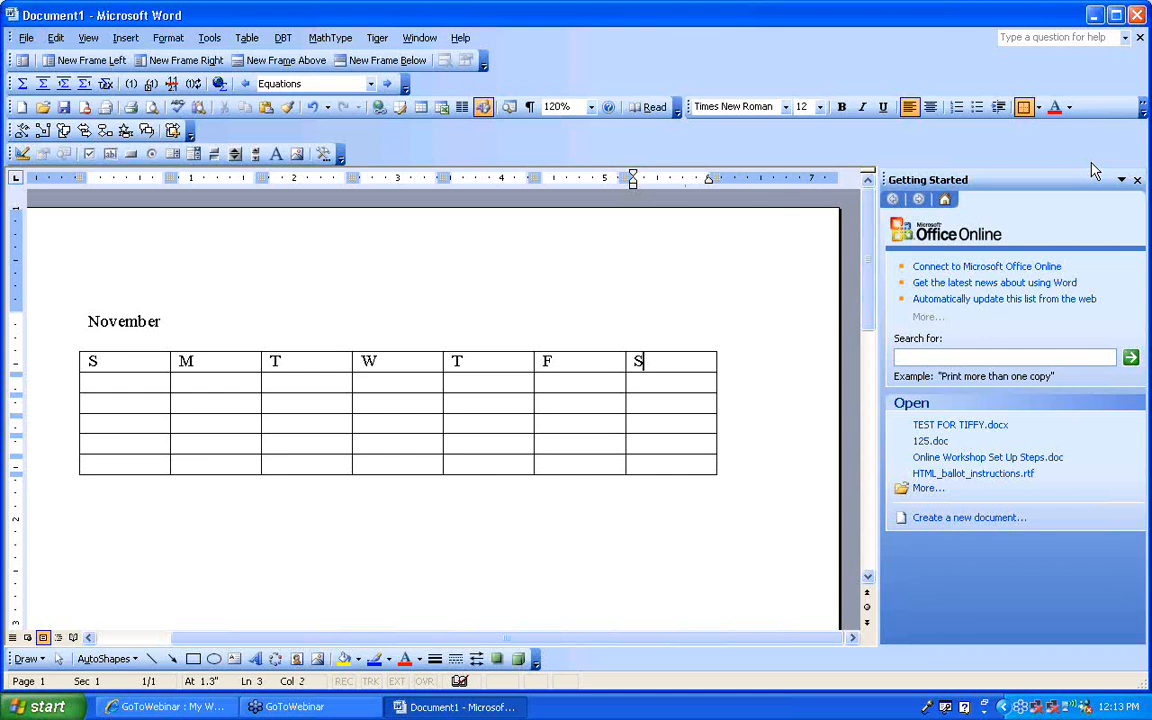
Enter the dates 1 to 6 in the first week's row, leaving Sunday empty and starting under Monday
key(Tab)
key(Tab)
text(1)
key(Tab)
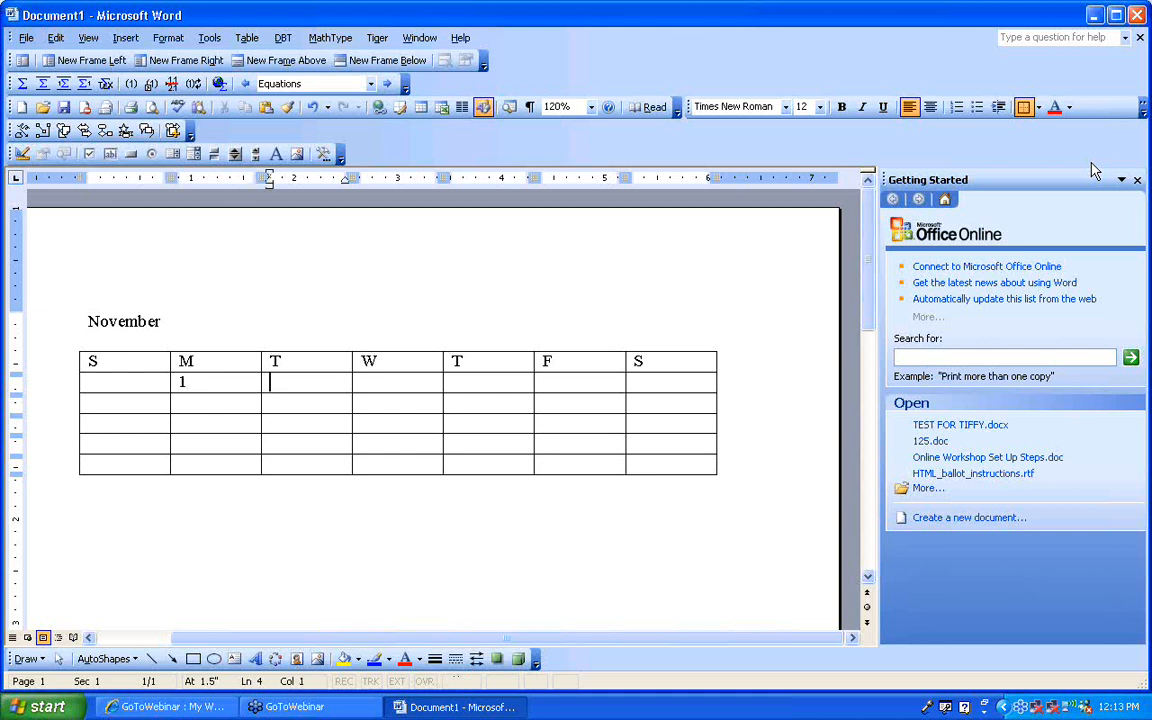
text(2 )
text(3)
key(Tab)
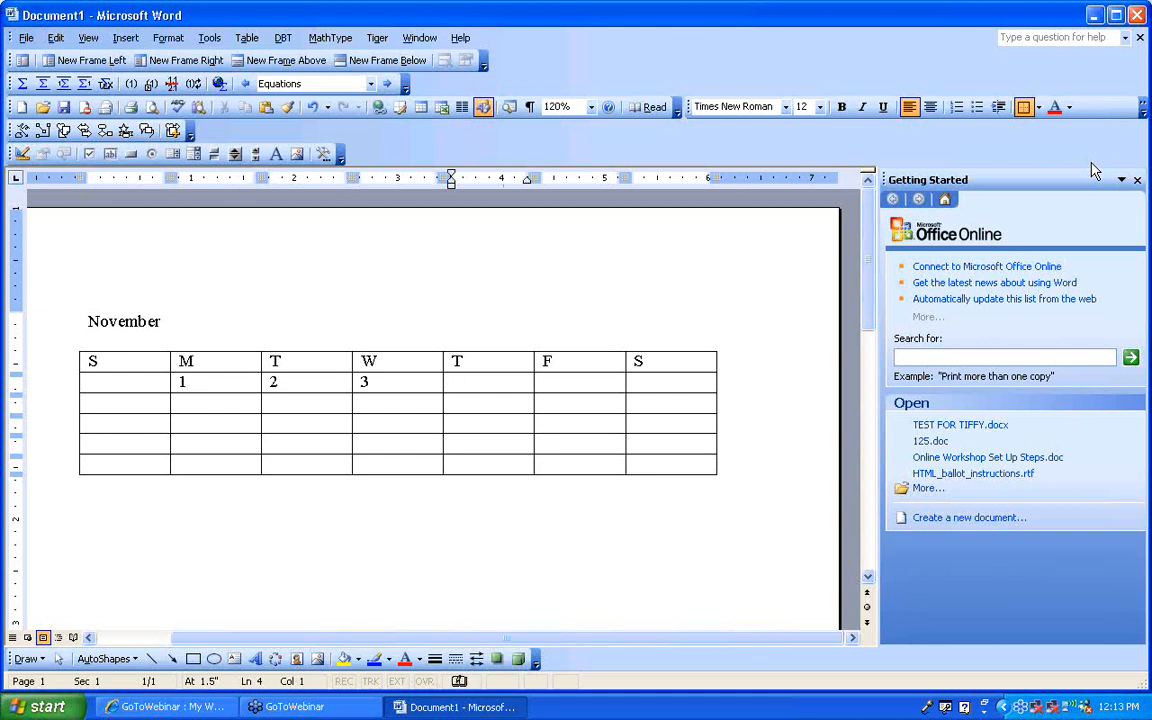
text(4)
key(Tab)
text(5)
key(Tab)
text(6)
key(Tab)
Enter the dates 7 to 13 in the second week's row, from Sunday to Saturday
text(7)
key(Tab)
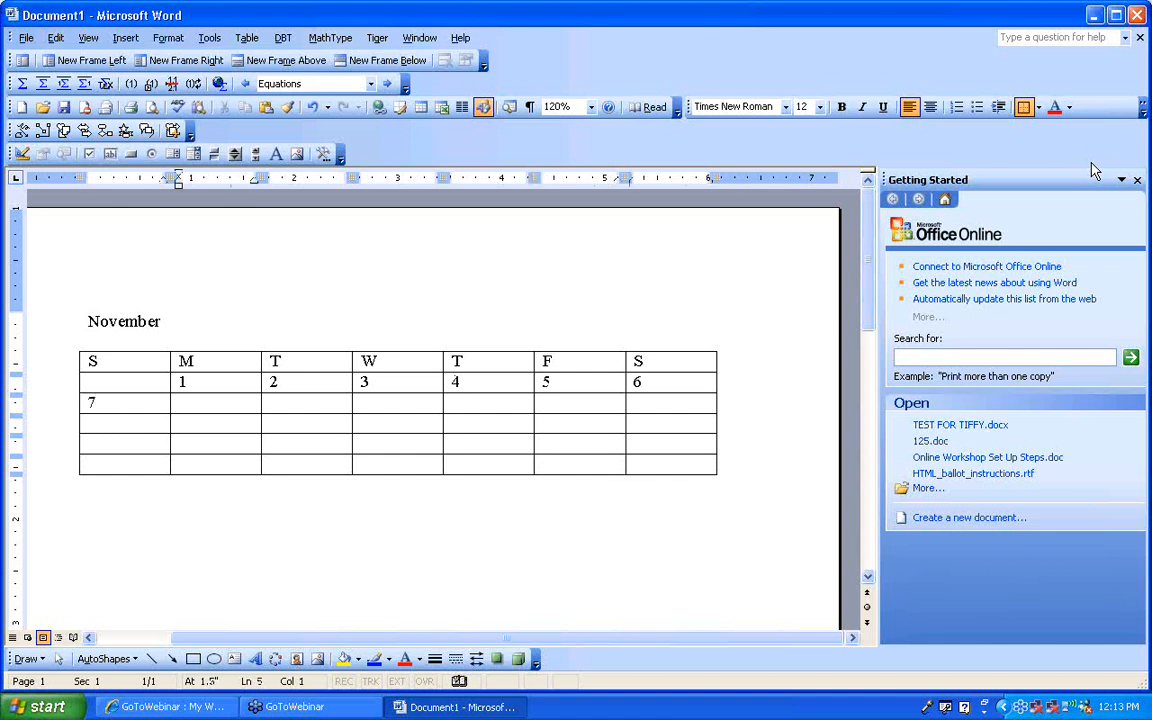
text(8)
key(Tab)
text(9)
key(Tab)
text(10)
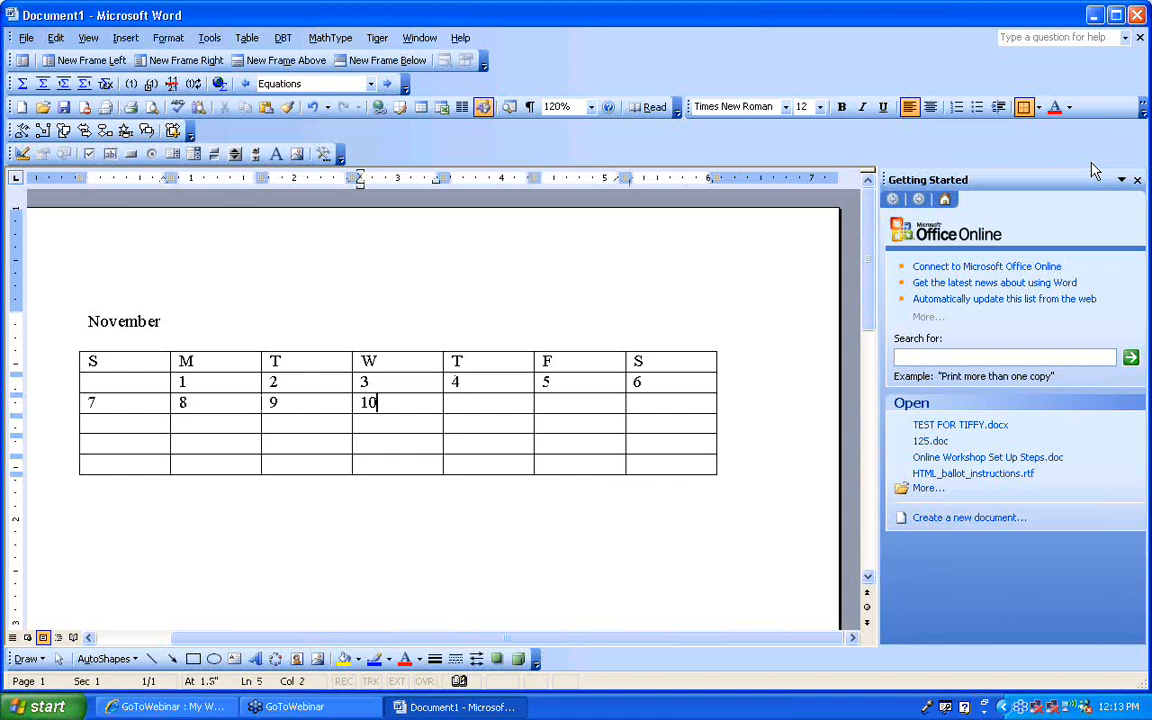
key(Tab)
text(11)
key(Tab)
text(12)
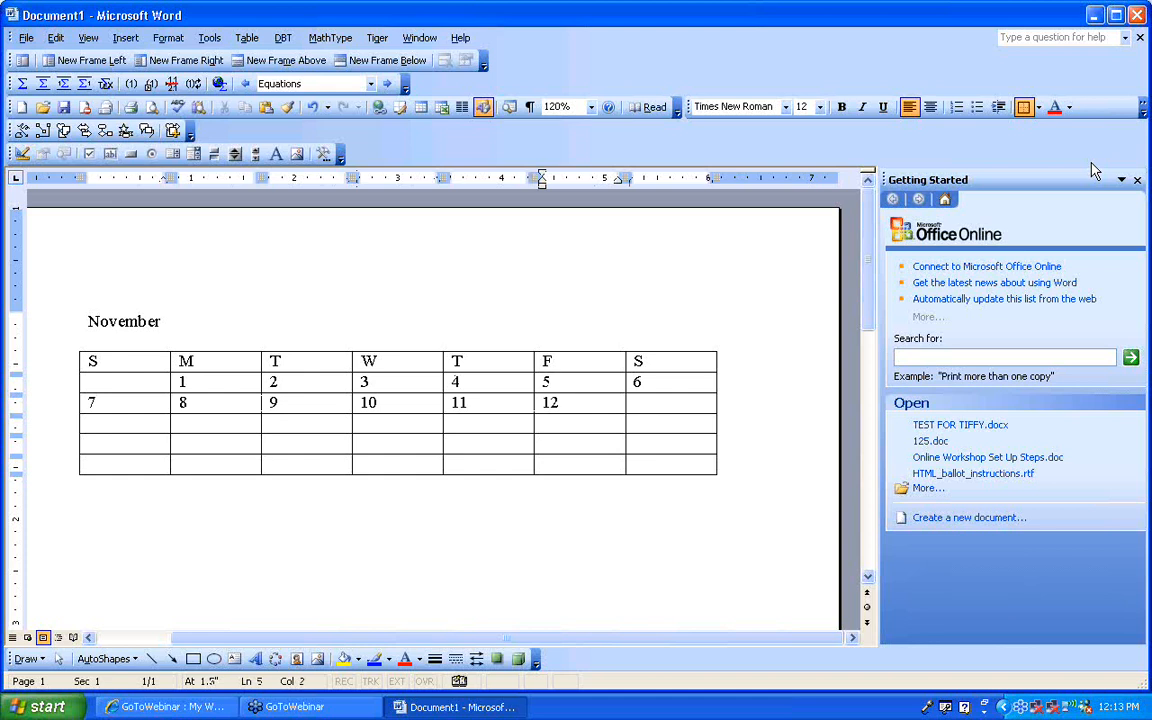
key(Tab)
text(13)
key(Tab)
Enter the dates 14 to 20 in the third week's row, from Sunday to Saturday
text(14)
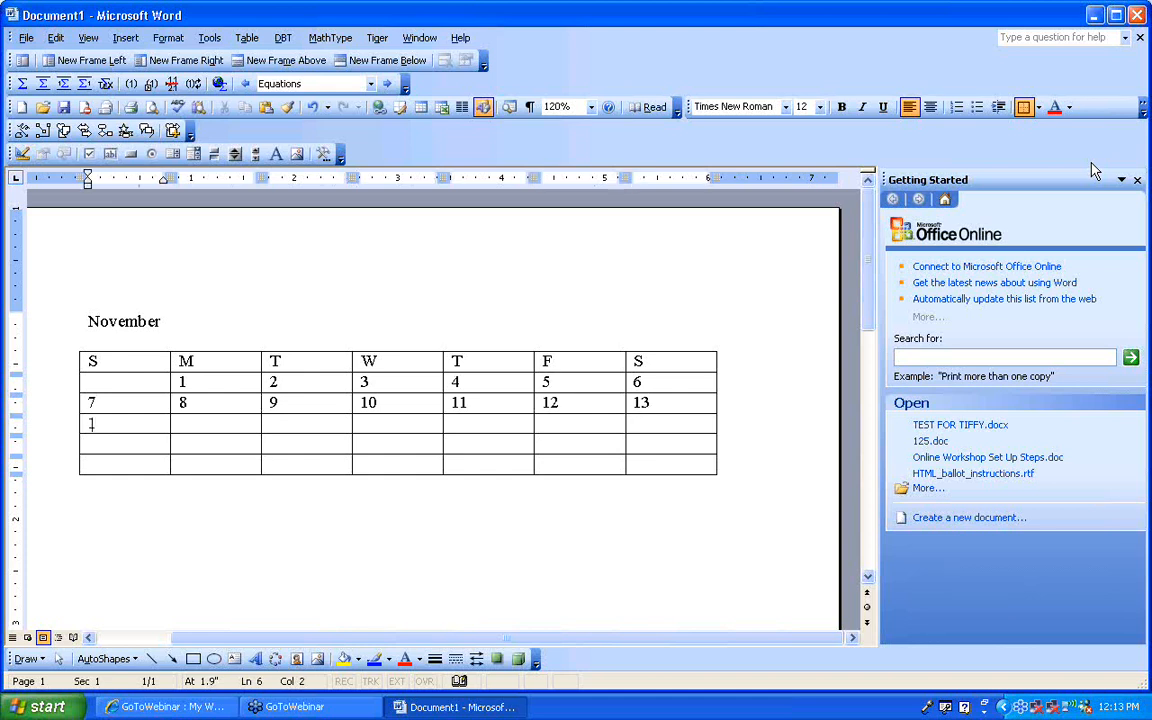
key(Tab)
text(15)
key(Tab)
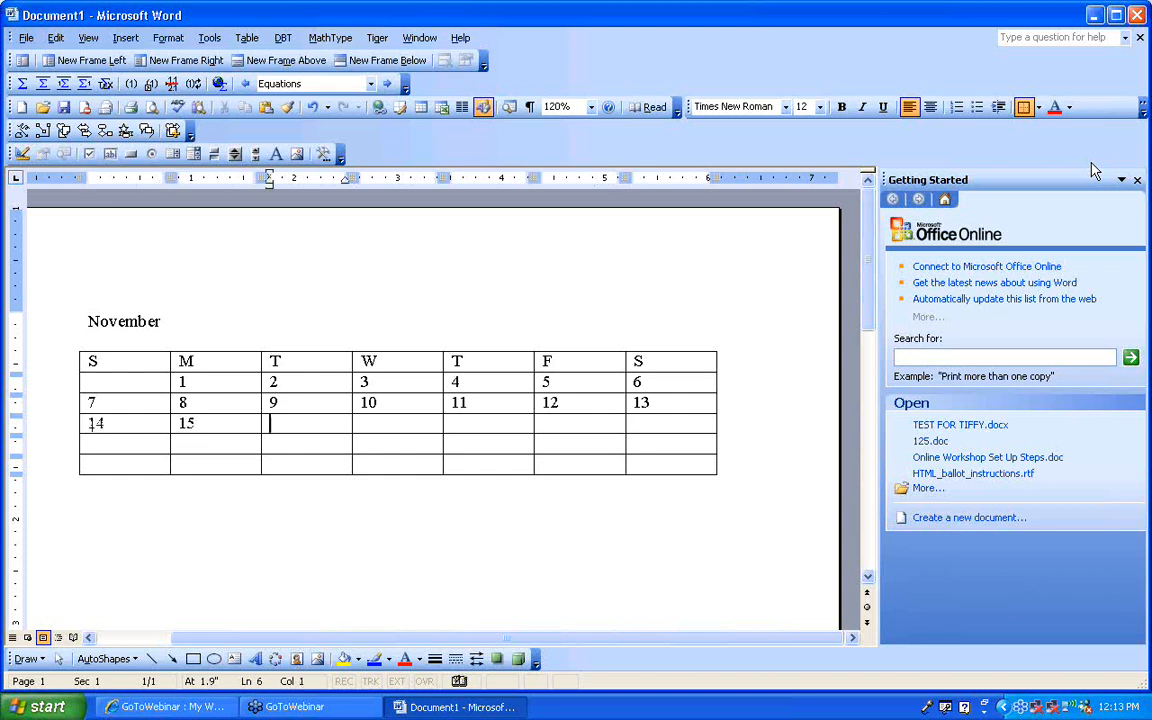
text(16)
key(Tab)
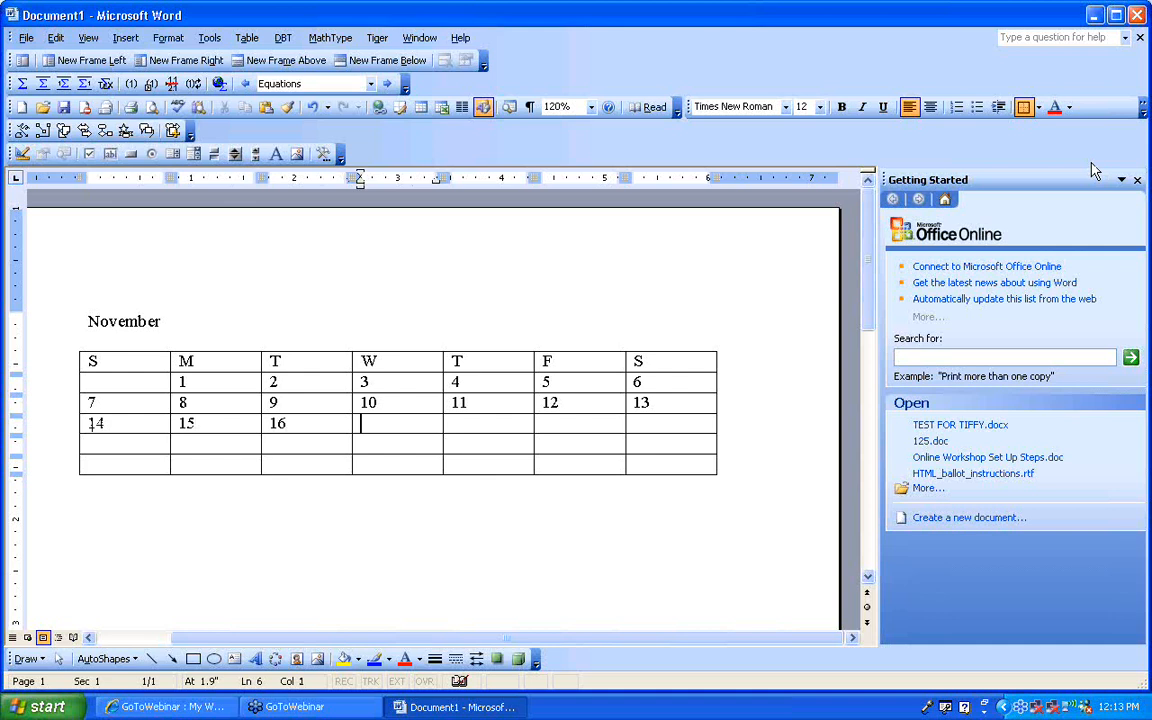
text(17)
key(Tab)
text(18)
key(Tab)
text(19)
key(Tab)
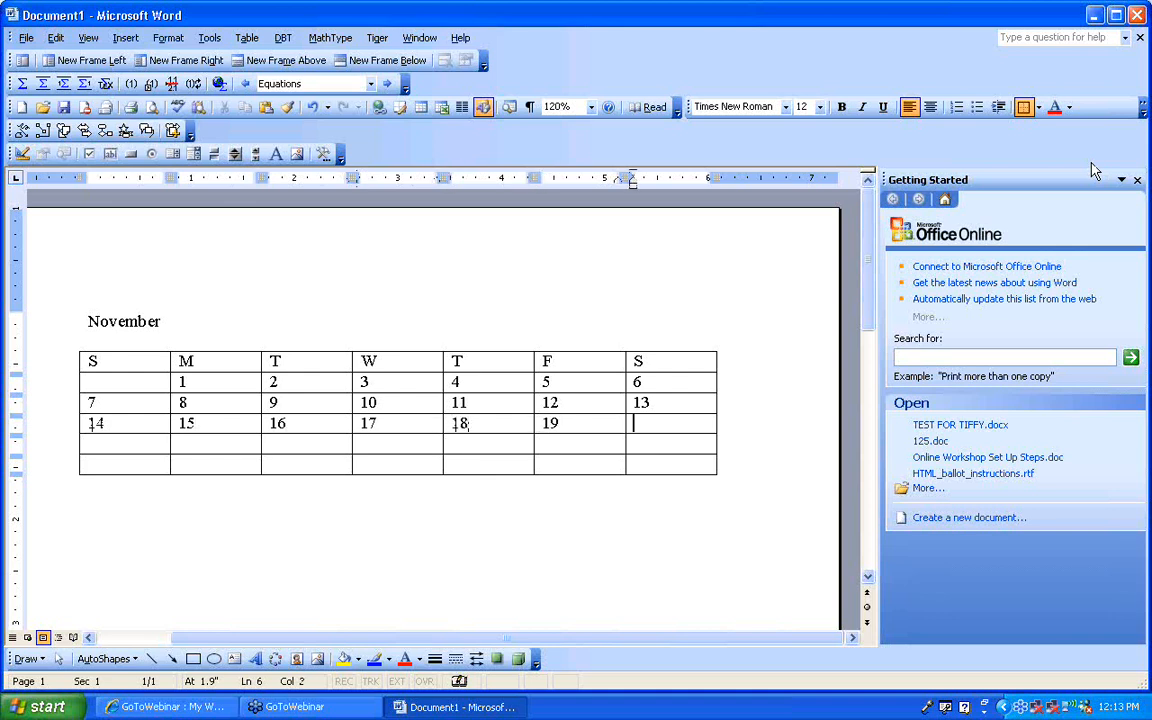
text(20)
key(Tab)
Enter the dates 21 to 27 in the fourth week's row, correcting the repeated 23 under Wednesday to 24
text(21)
key(Tab)
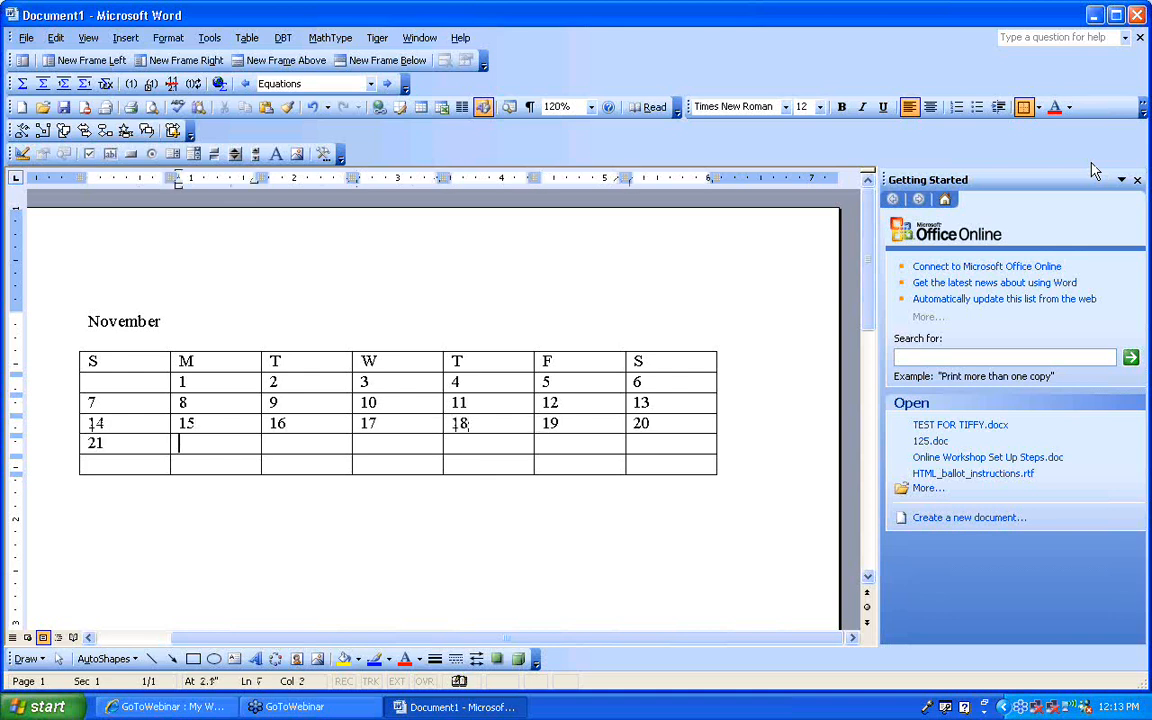
text(22)
key(Tab)
text(23)
key(Tab)
text(23)
key(shift+Tab)
key(Tab)
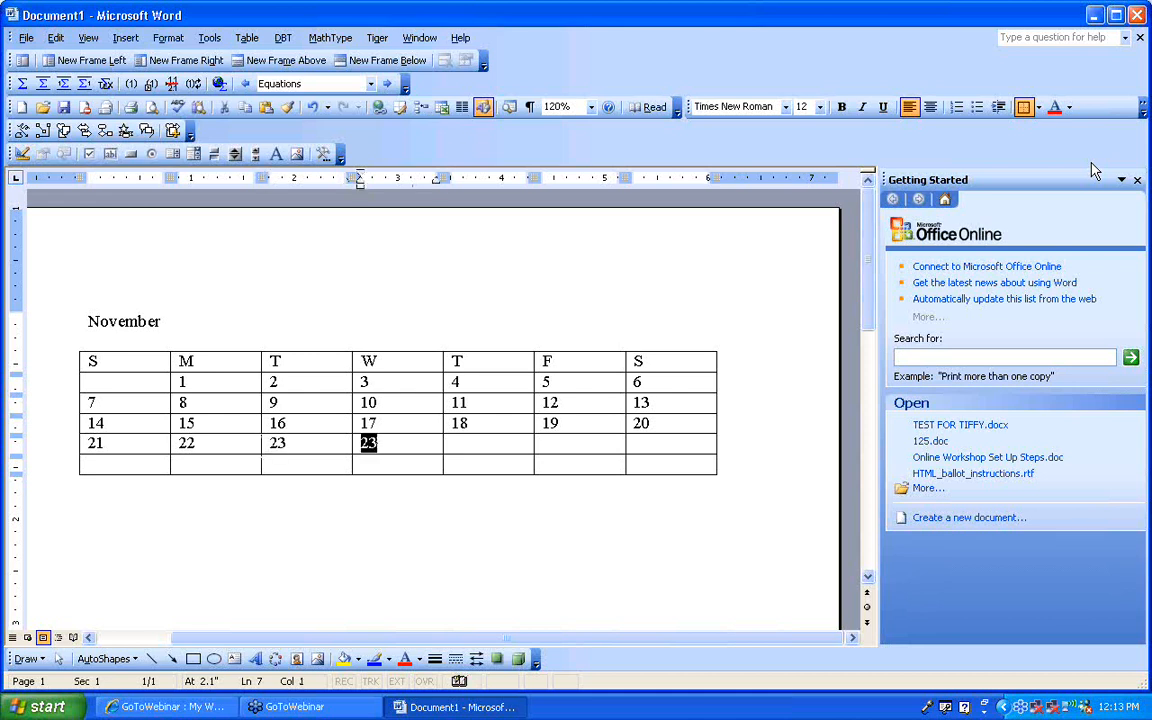
text(24)
key(Tab)
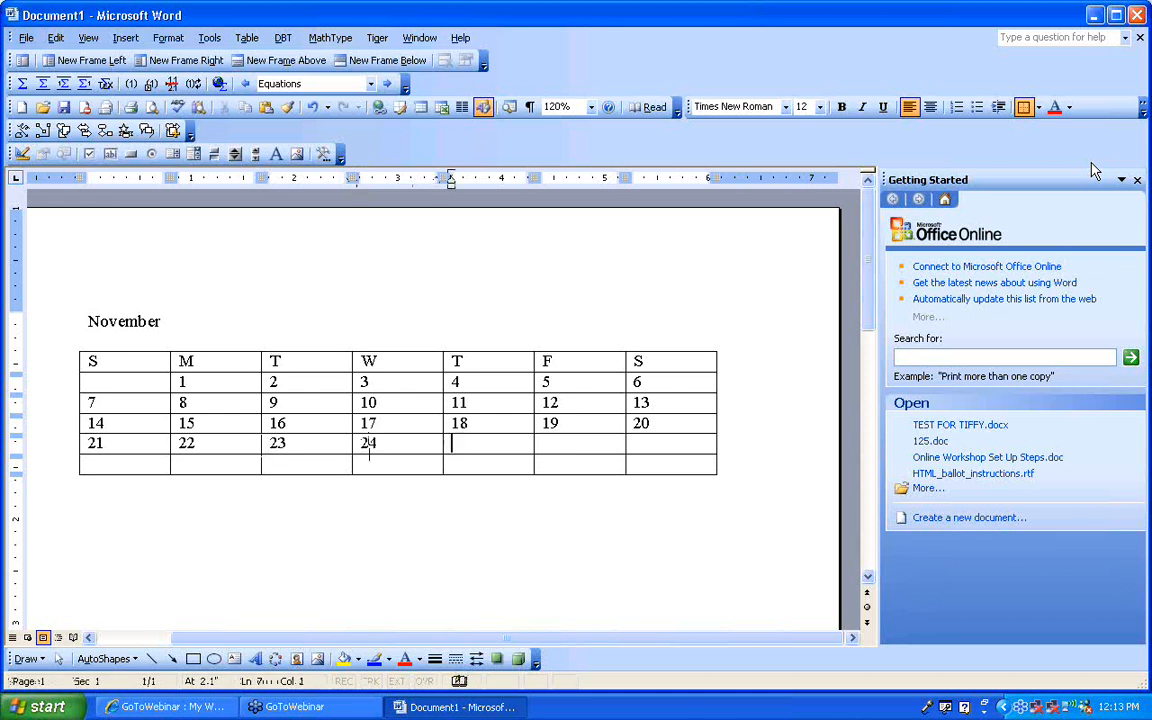
text(25)
key(Tab)
text(26)
key(Tab)
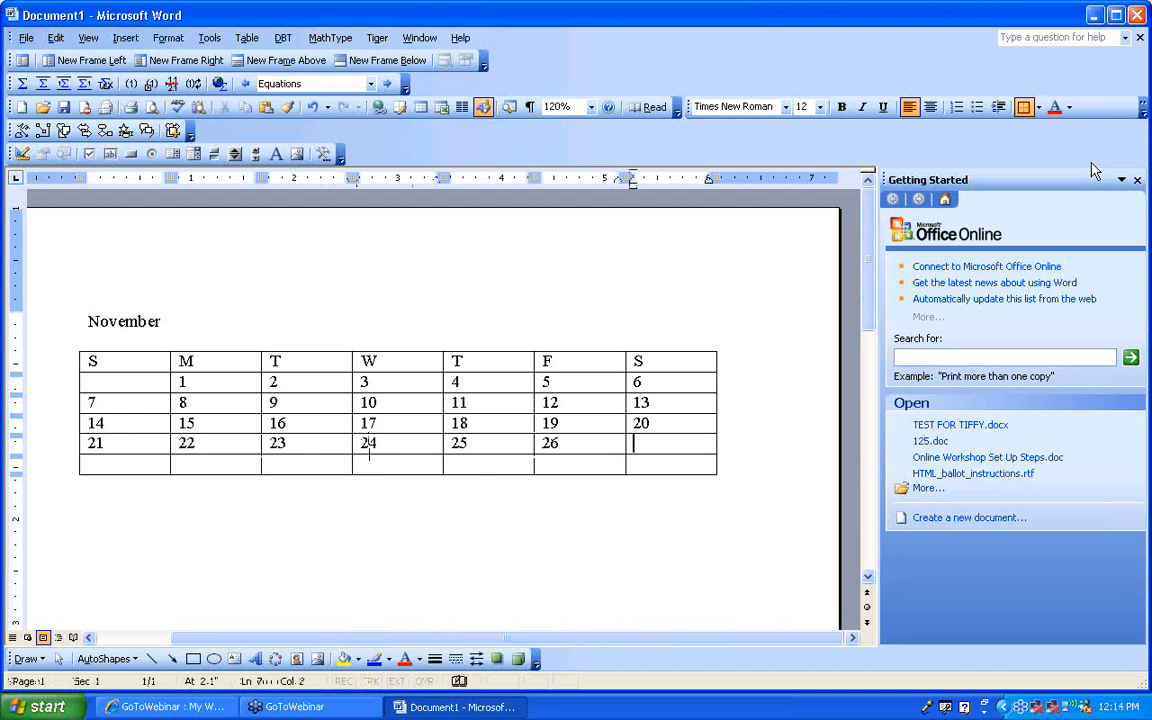
text(27)
key(Tab)
Enter the last dates 28, 29 and 30 under Sunday, Monday and Tuesday in the bottom row
text(28)
key(Tab)
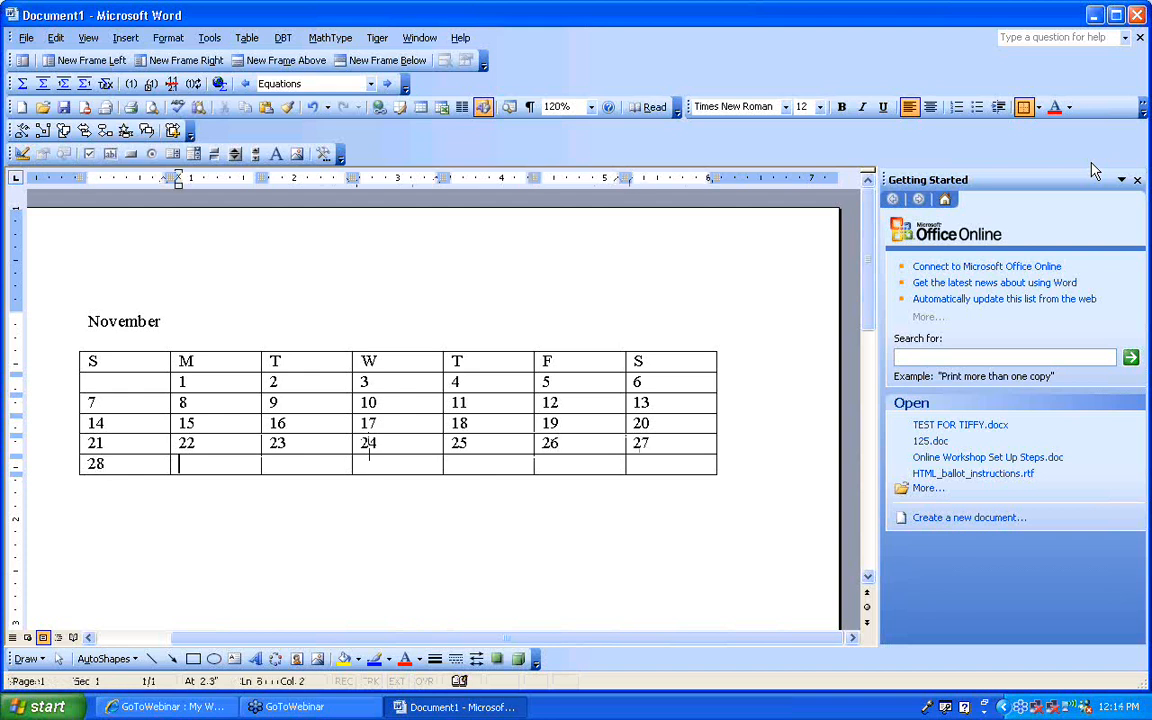
text(29)
key(Tab)
text(30)
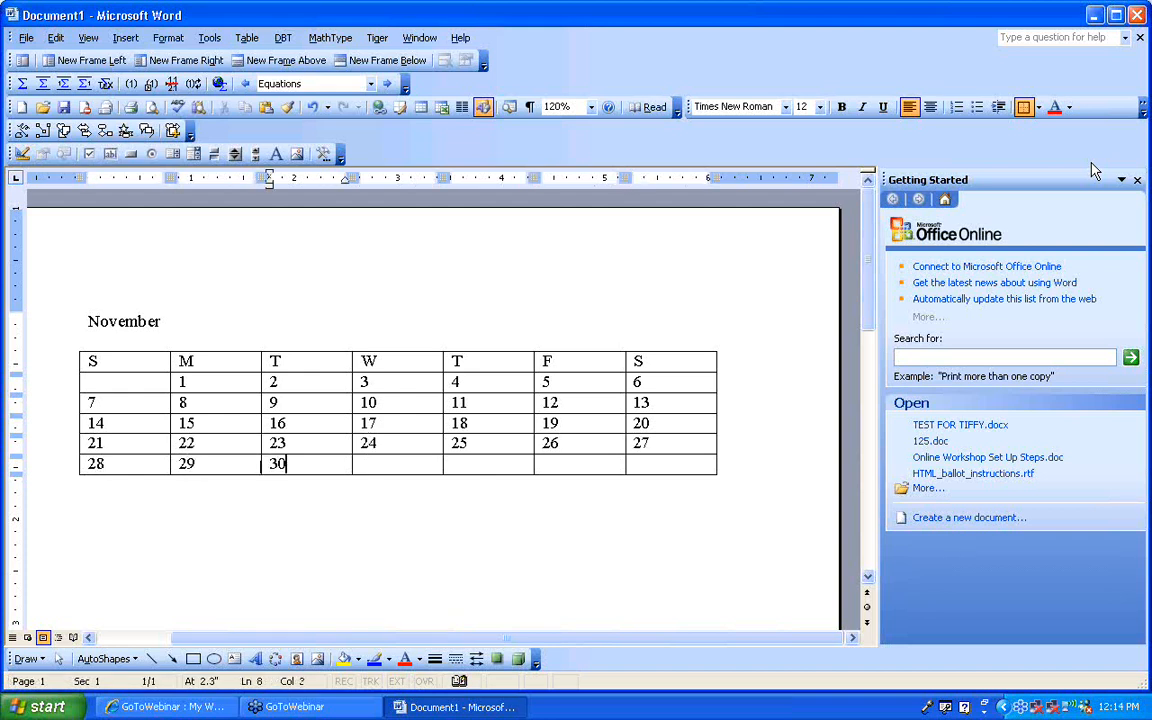
Go to the start of the document and translate the whole November calendar to braille with Tiger
key(Up)
key(Down)
key(shift+Tab)
key(shift+Tab)
key(Down)
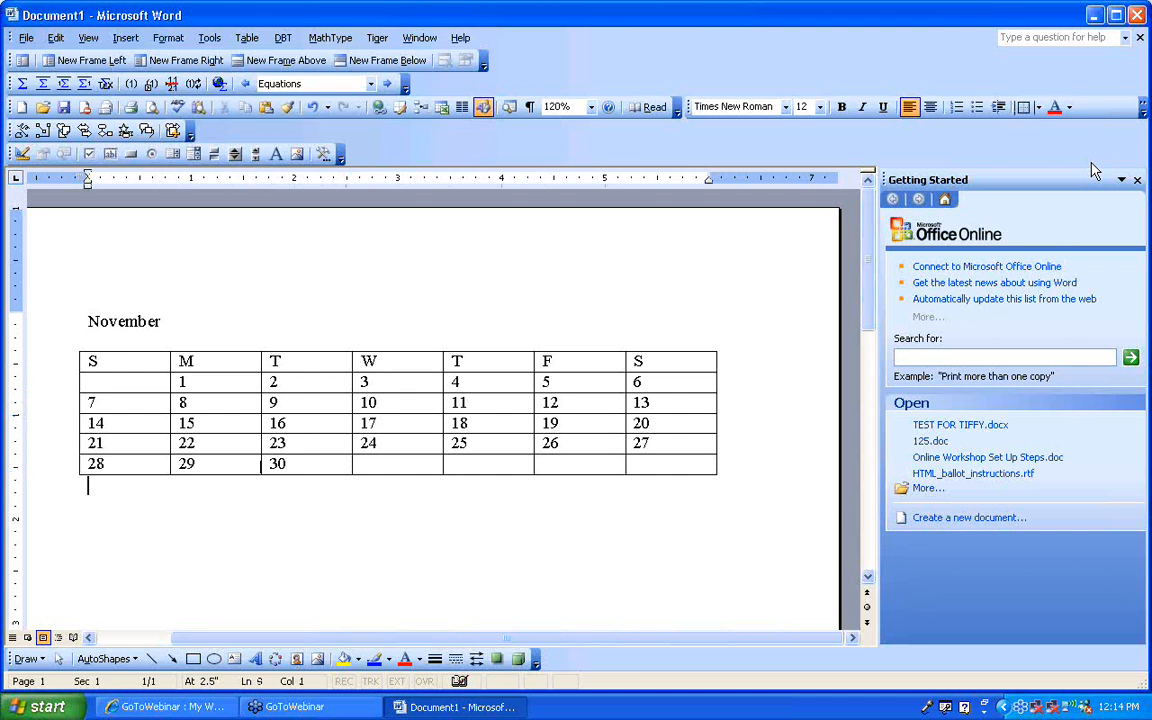
key(ctrl+Home)
key(alt+t)
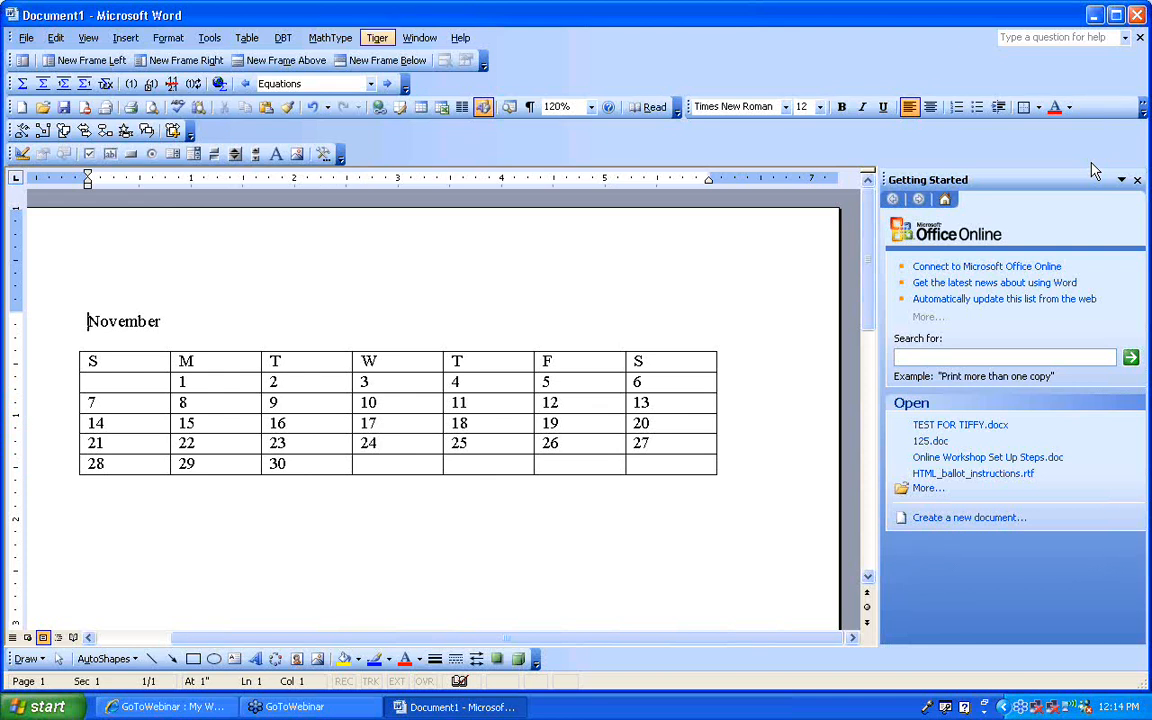
key(Down)
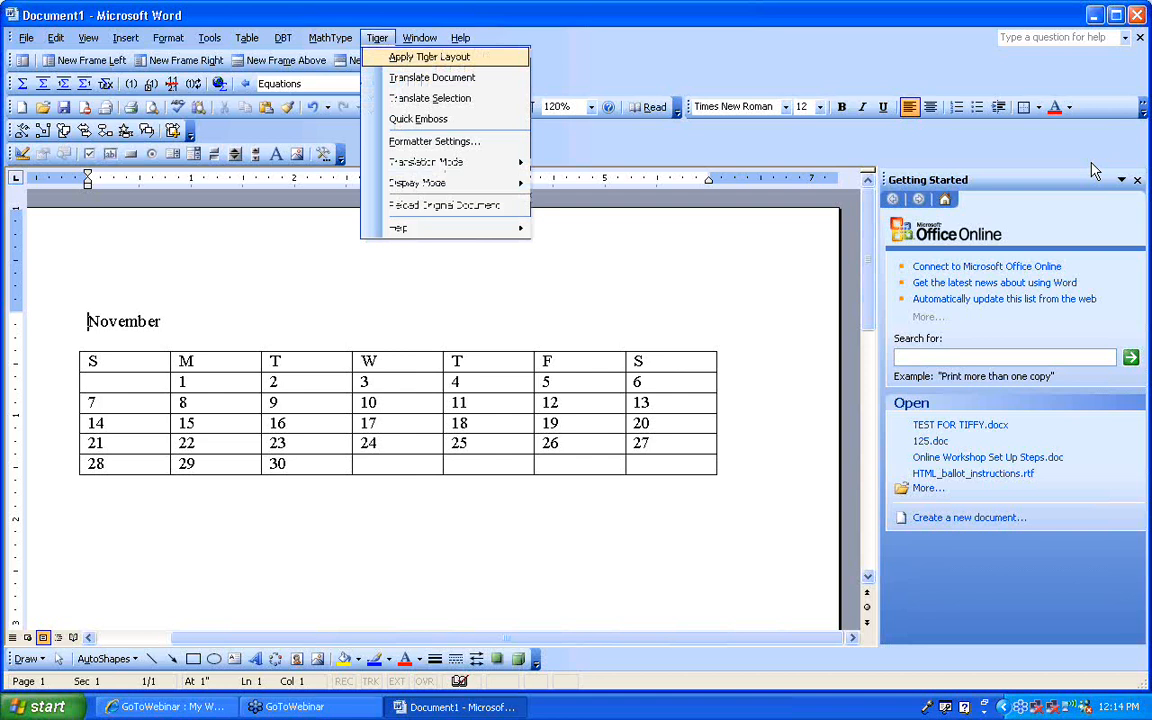
key(Down)
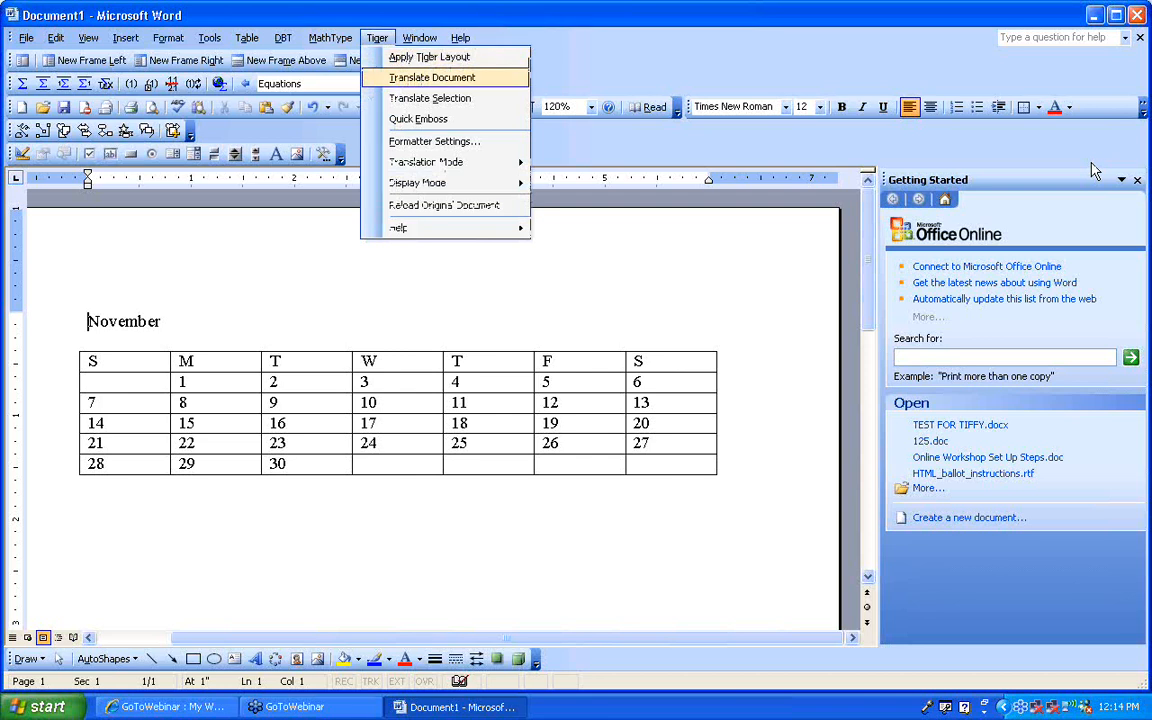
key(Return)
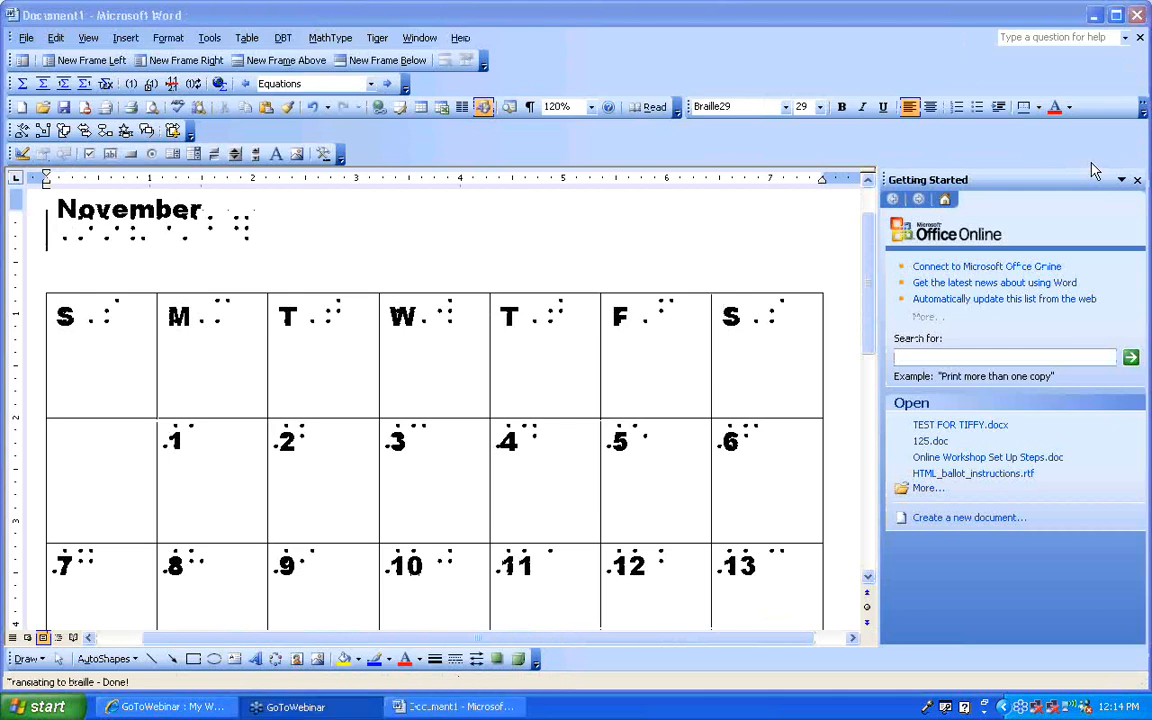
Return to the translated document and check the November heading and the start of the calendar table
key(alt+Tab)
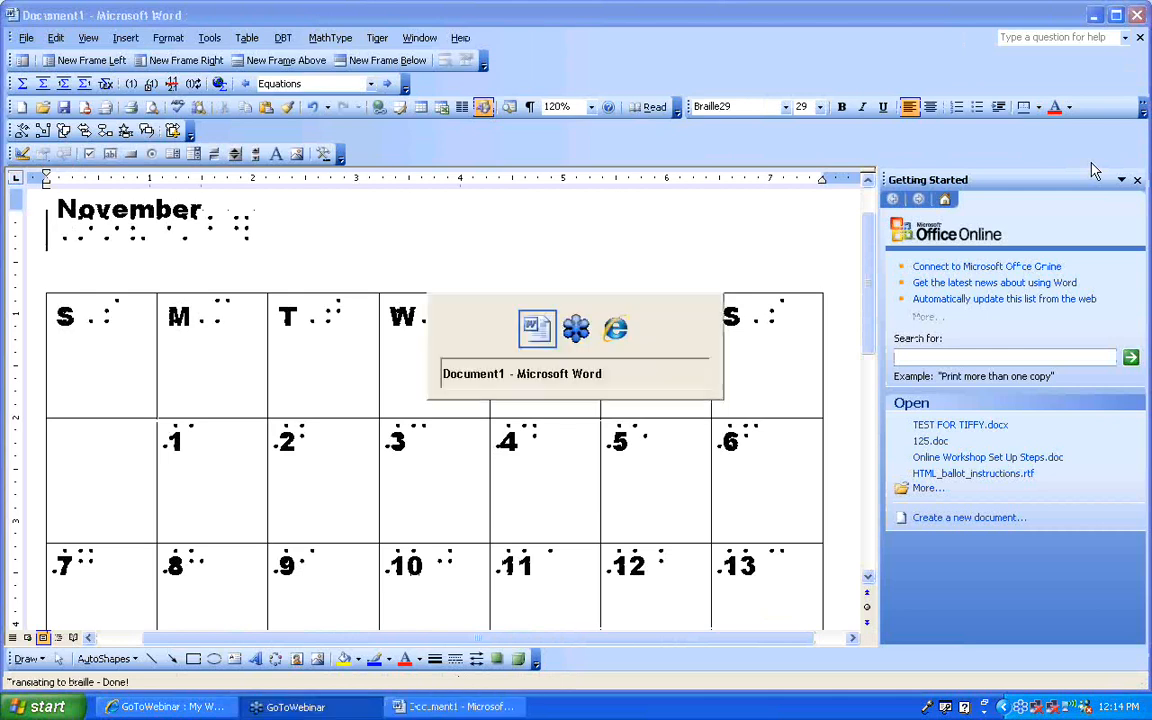
key(Down)
key(Down)
key(Down)
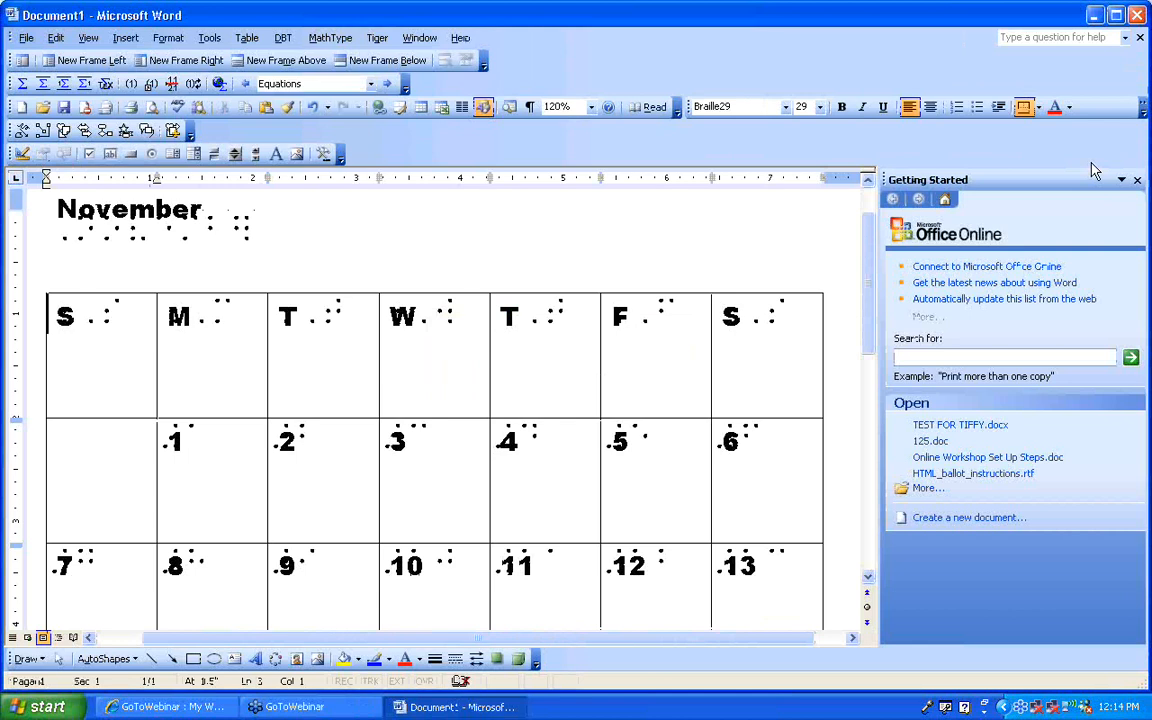
key(Up)
key(Up)
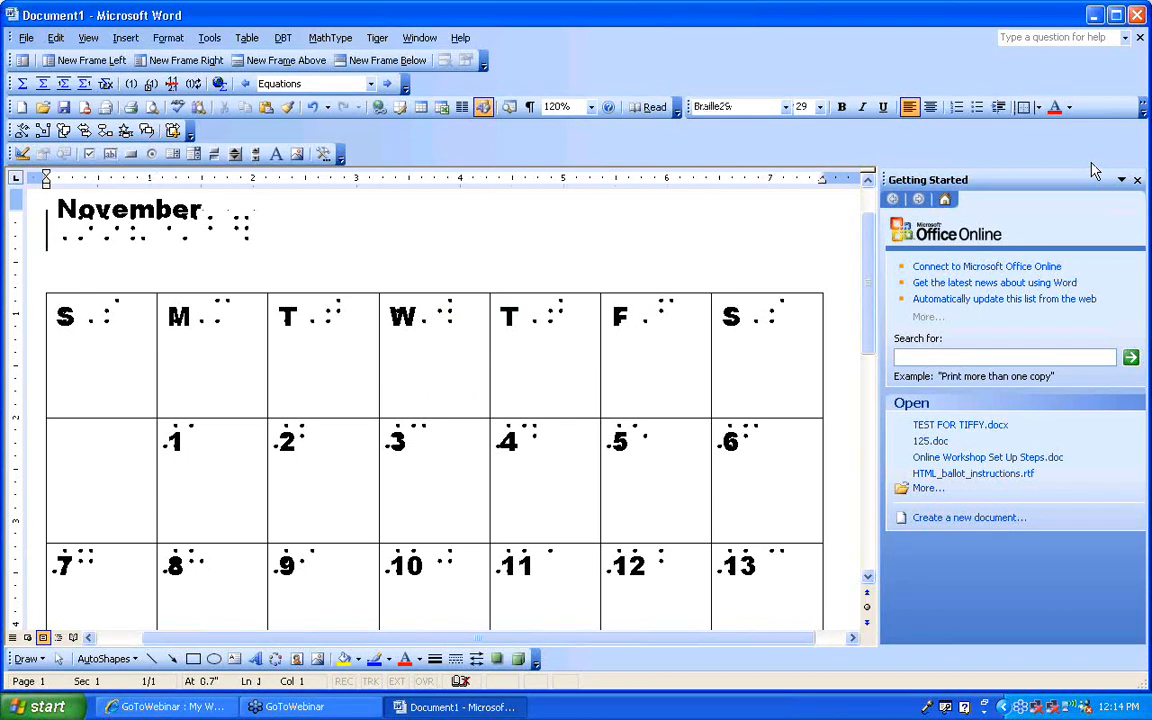
Show the translated November calendar in Print Preview to check its full page layout
key(alt+f)
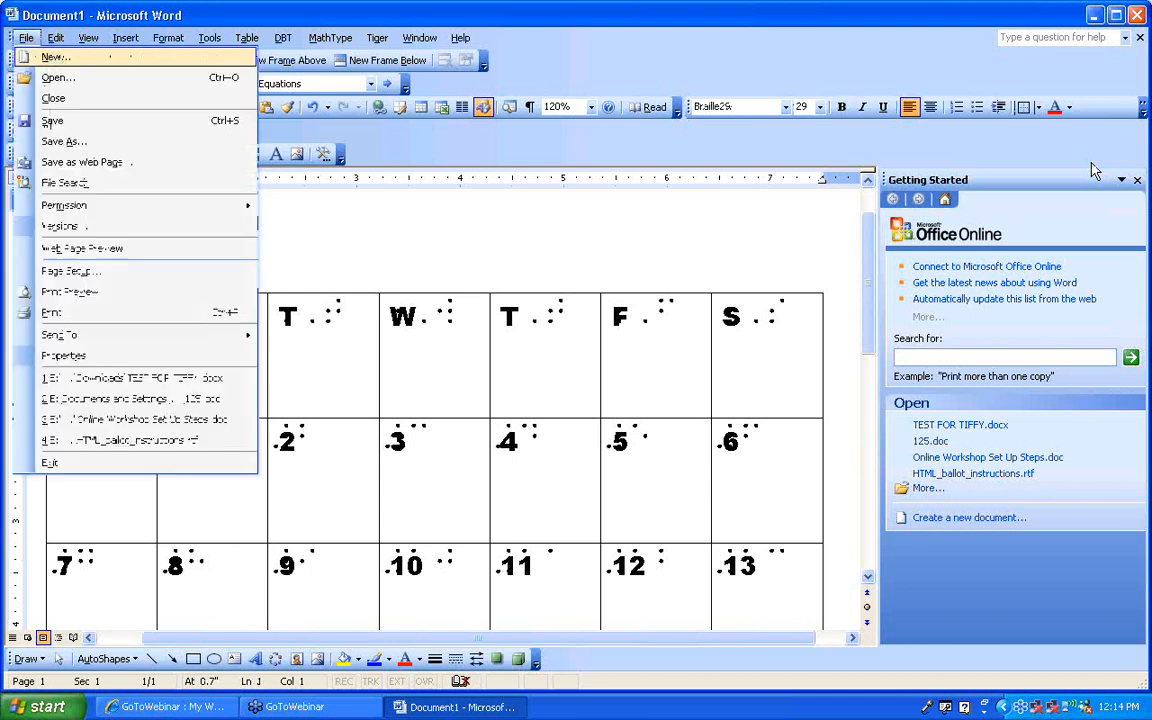
key(Down)
key(Down)
key(Down)
key(Down)
key(Down)
key(Down)
key(Down)
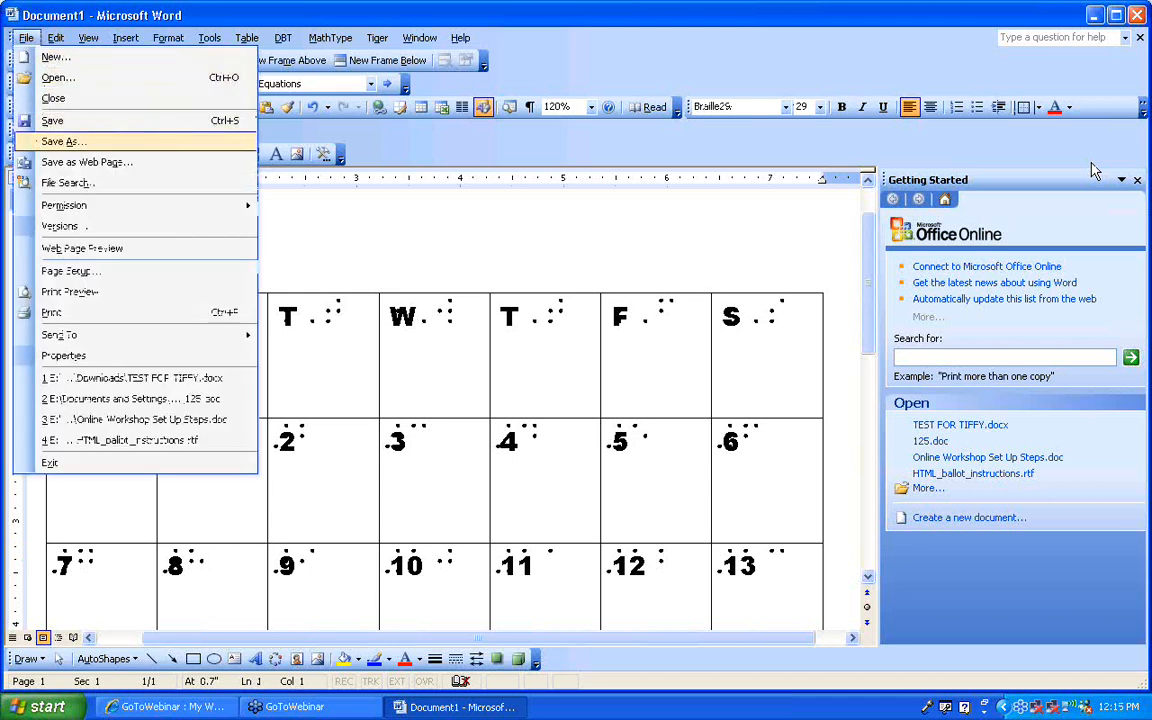
key(Down)
key(Down)
key(Down)
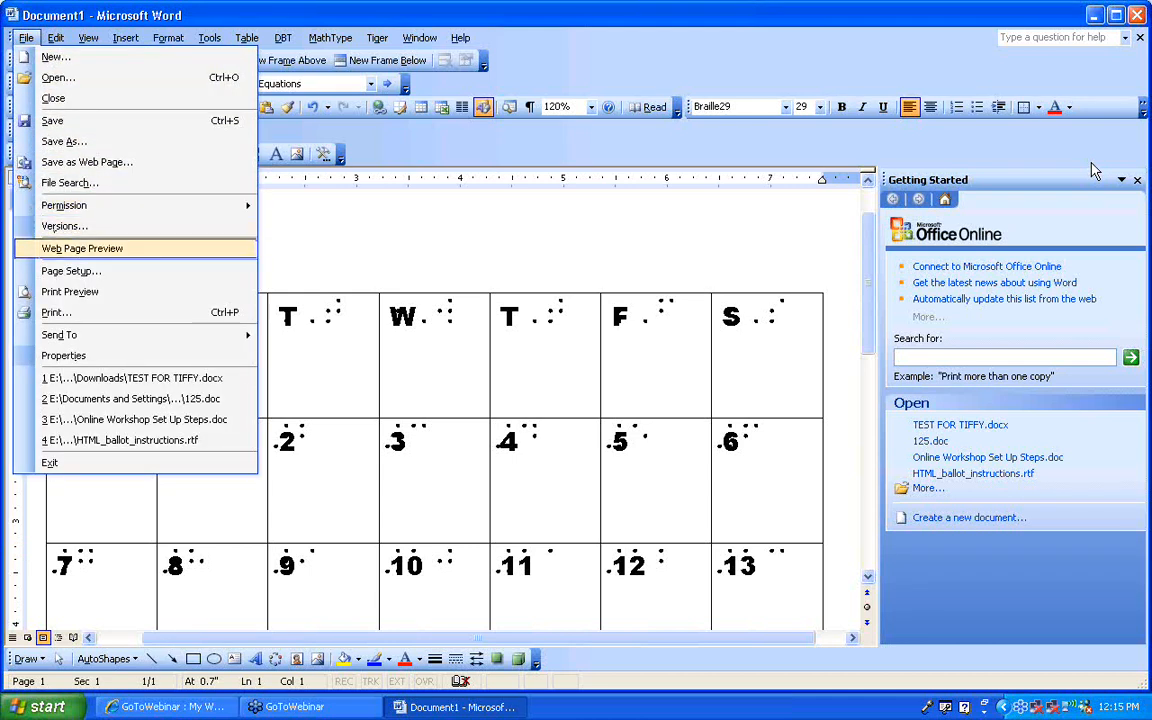
key(Down)
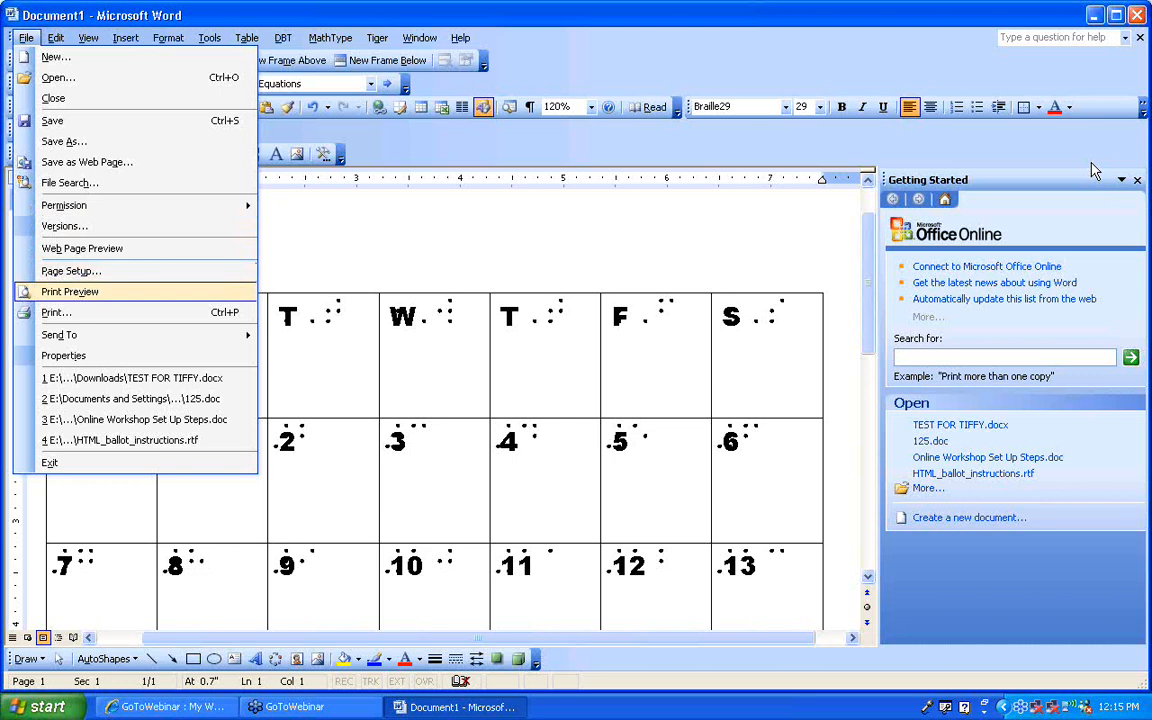
key(Return)
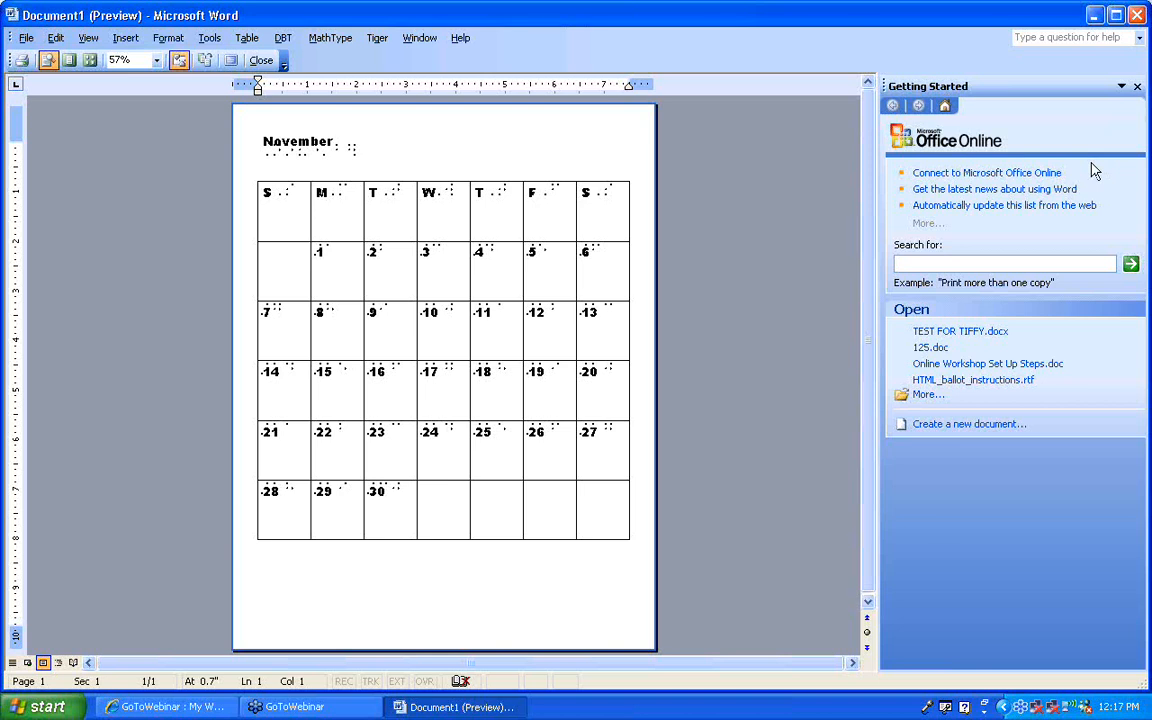
key(alt+Tab)
key(alt+Tab)
key(alt+Tab)
Leave Print Preview and return to the normal editing view of the translated November calendar
key(alt+f)
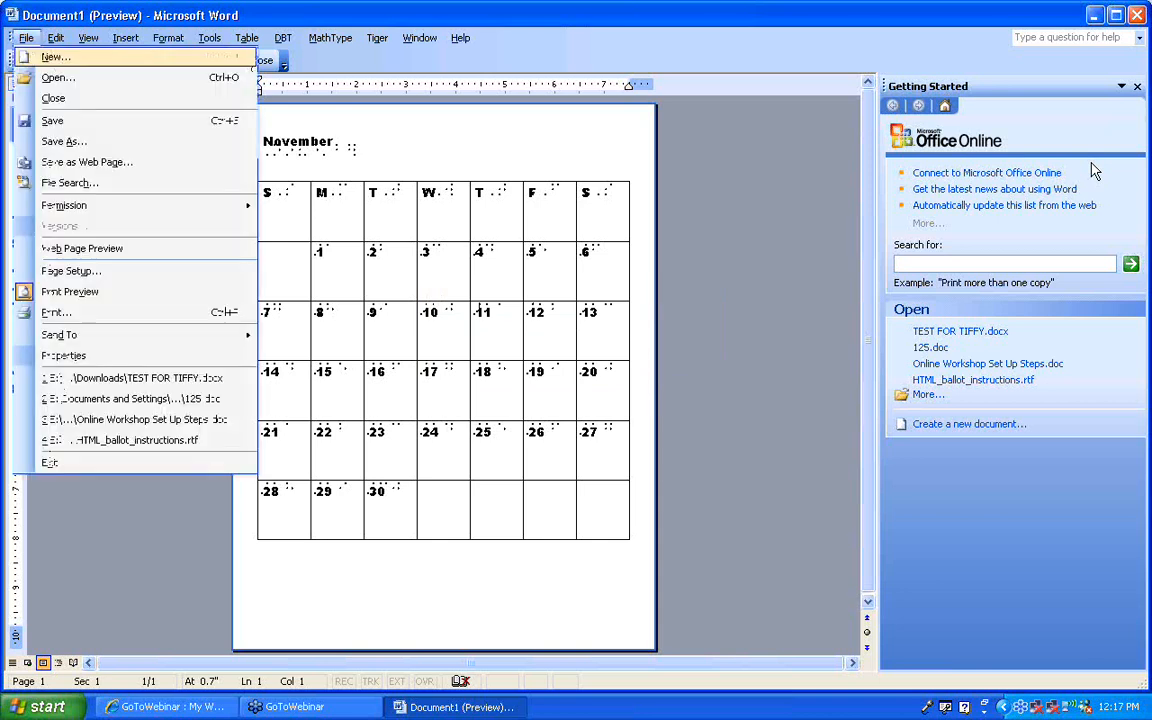
key(Down)
key(Down)
key(Down)
key(Down)
key(Down)
key(Down)
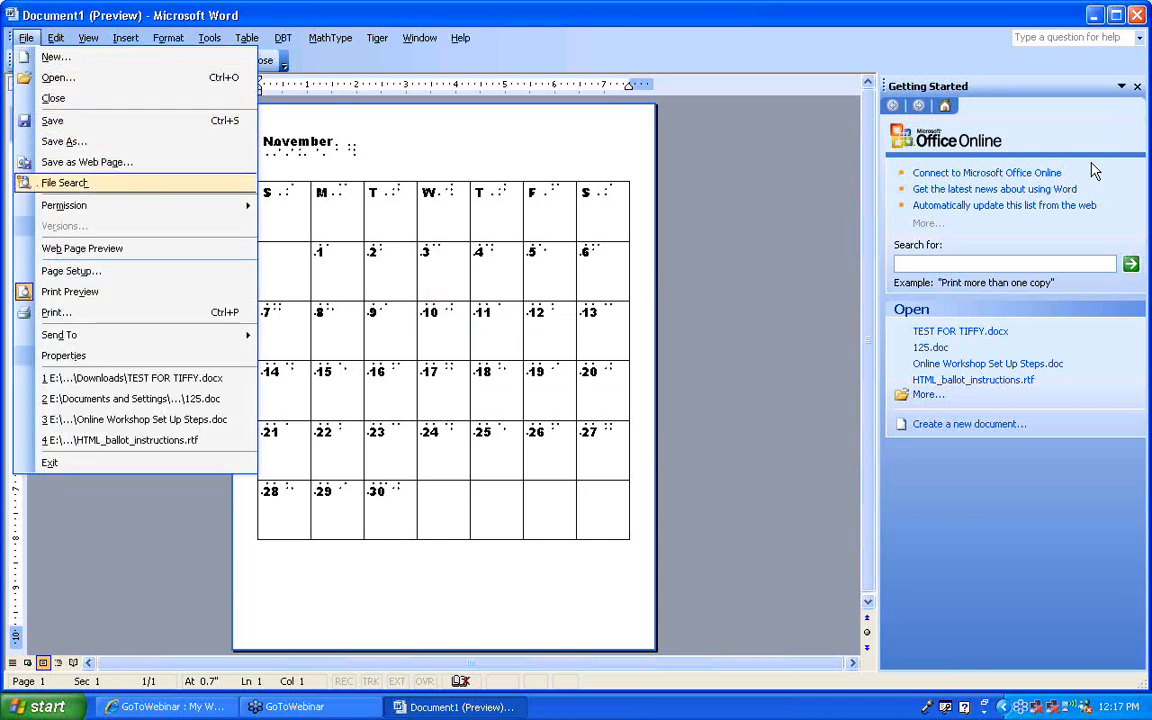
key(Down)
key(Down)
key(Down)
key(Down)
key(Down)
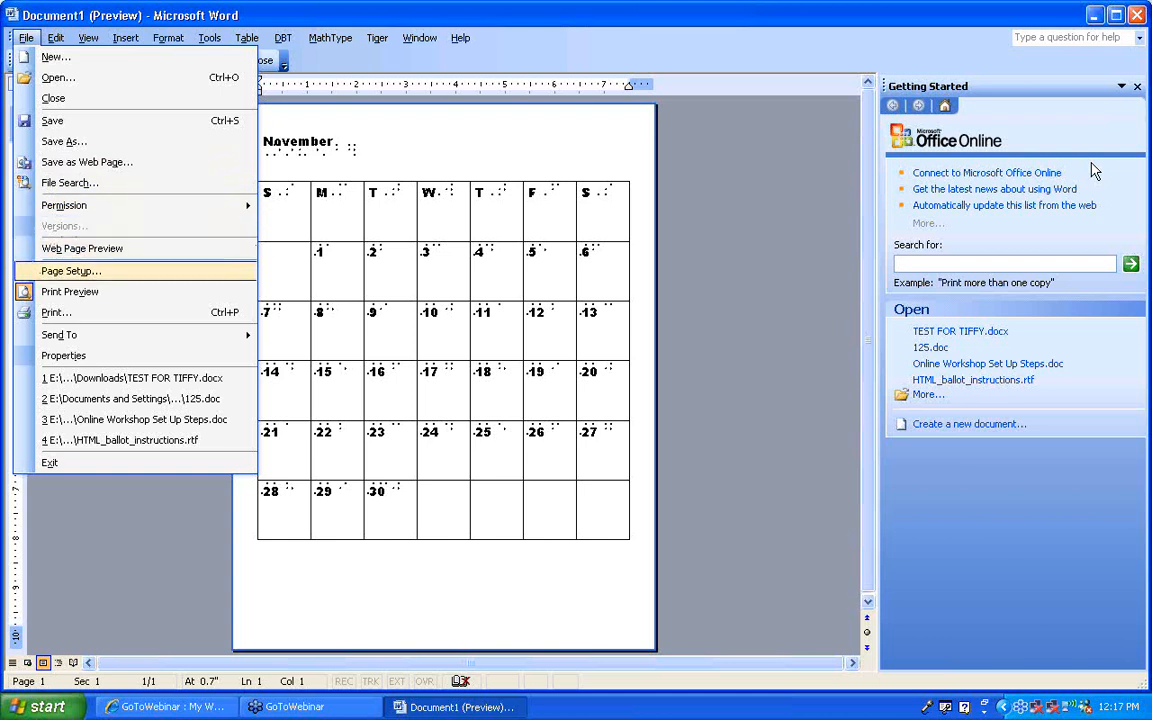
key(Down)
key(Down)
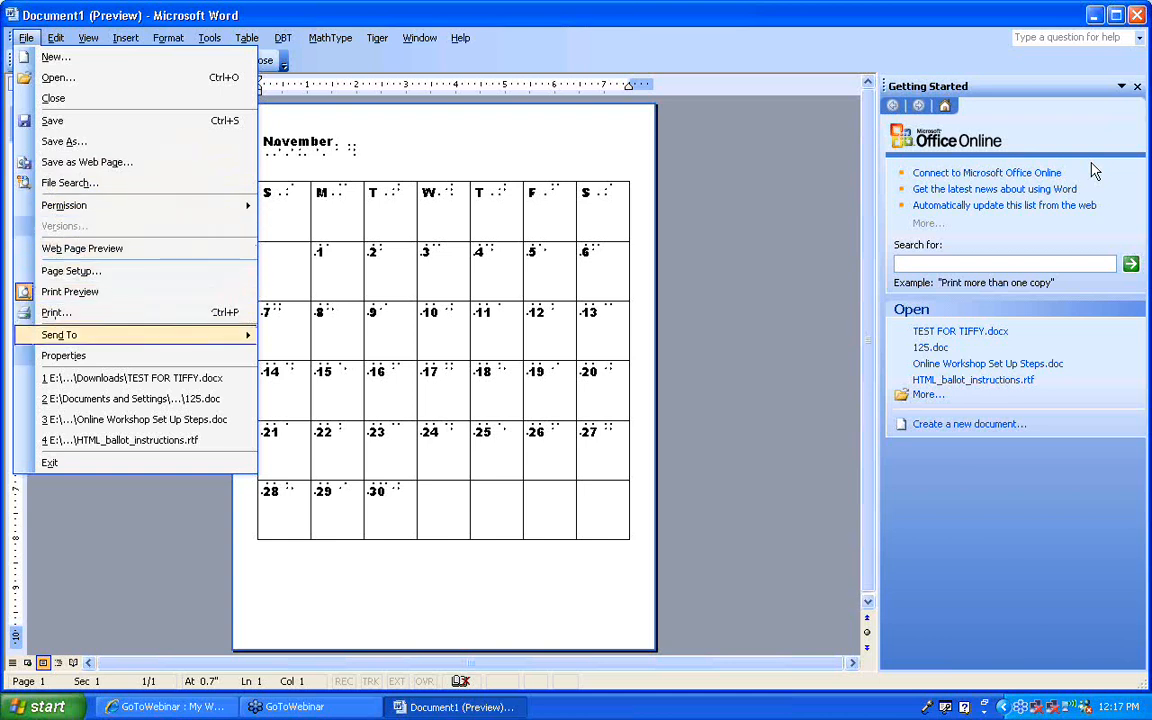
key(Up)
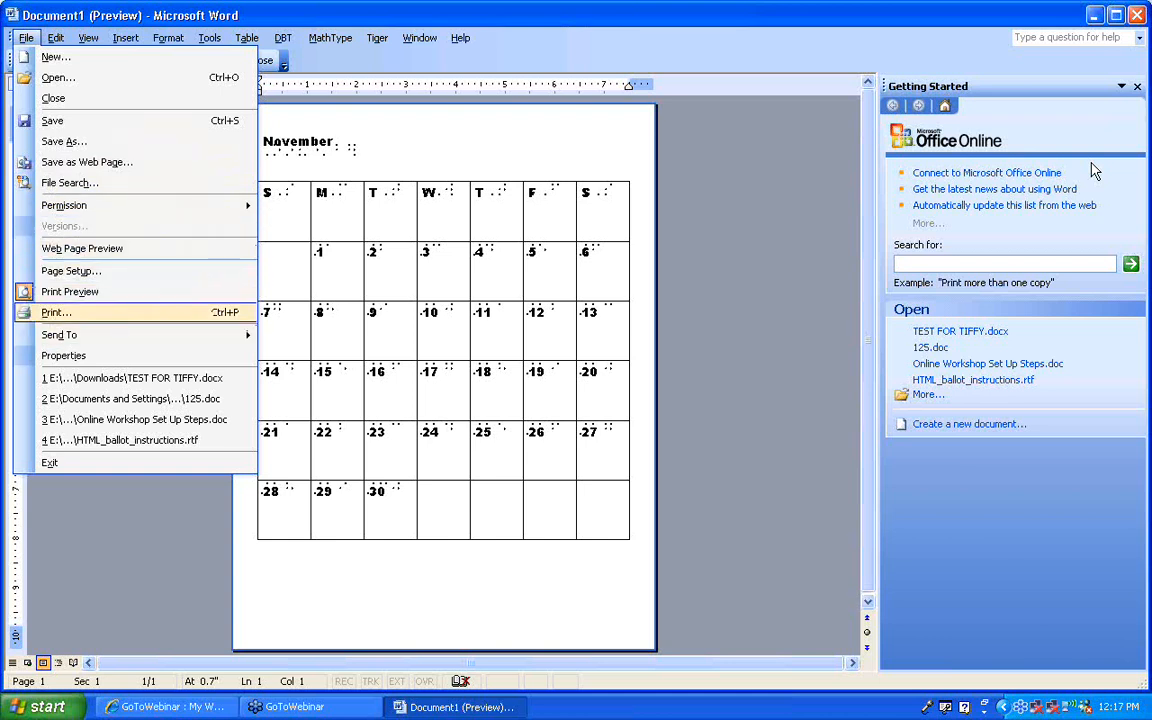
key(Up)
key(Up)
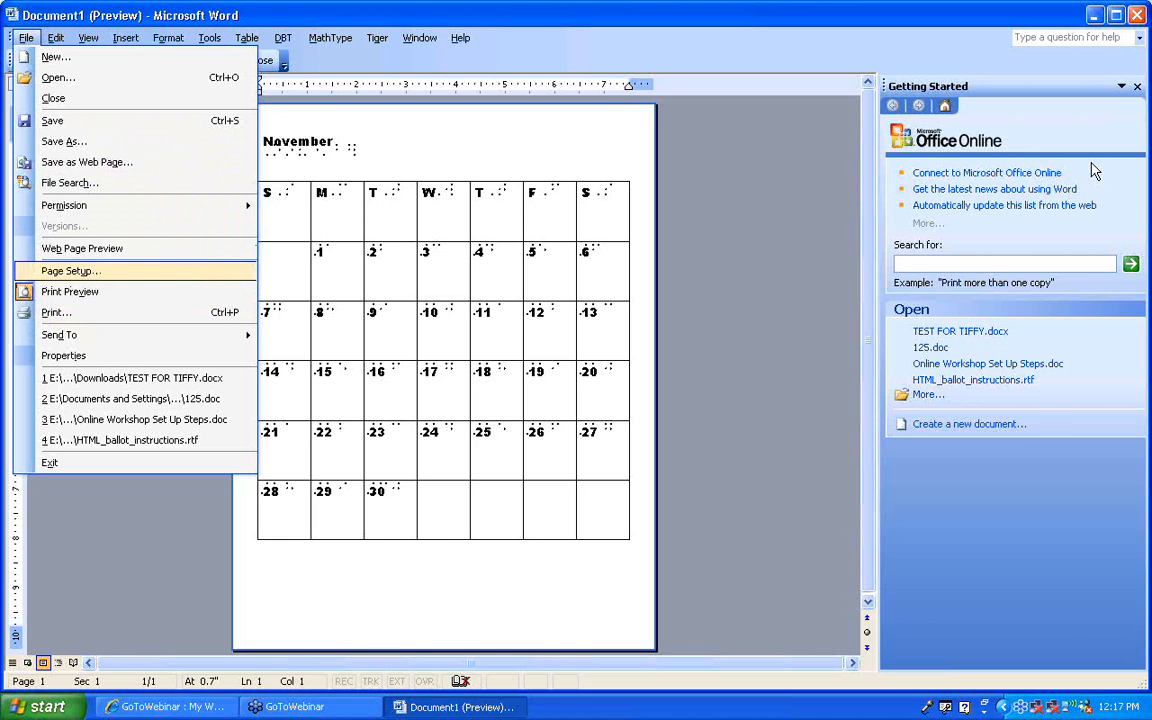
key(Up)
key(Down)
key(Down)
key(Down)
key(Down)
key(Down)
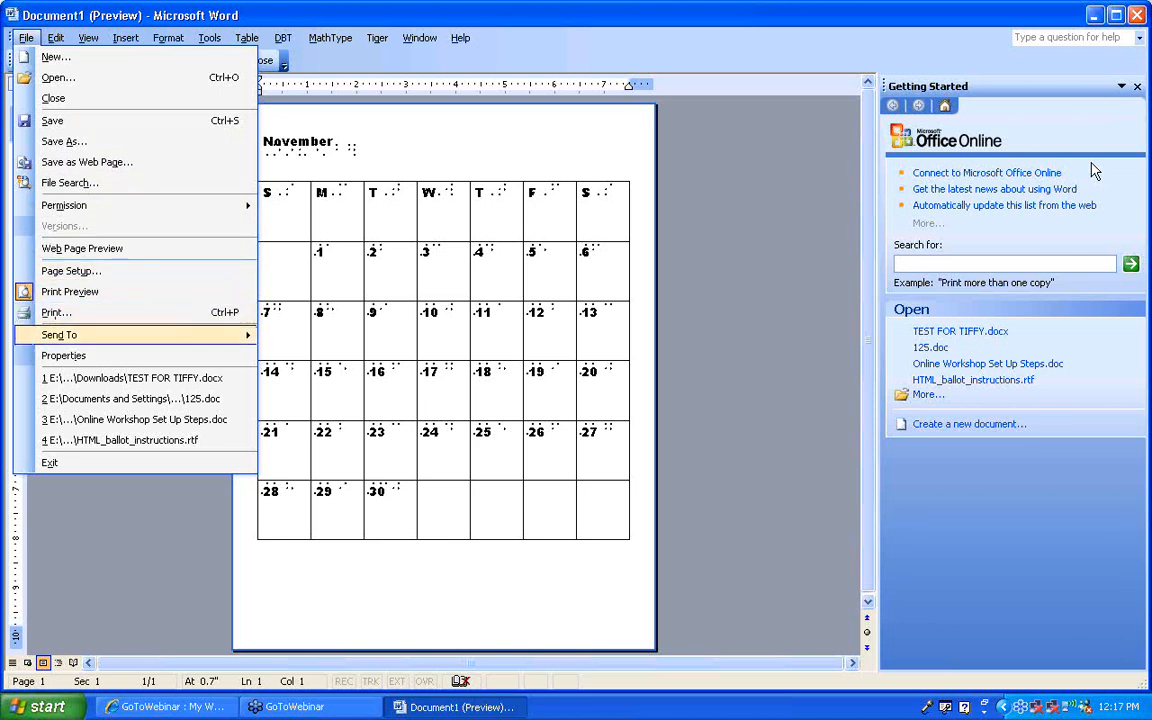
key(Down)
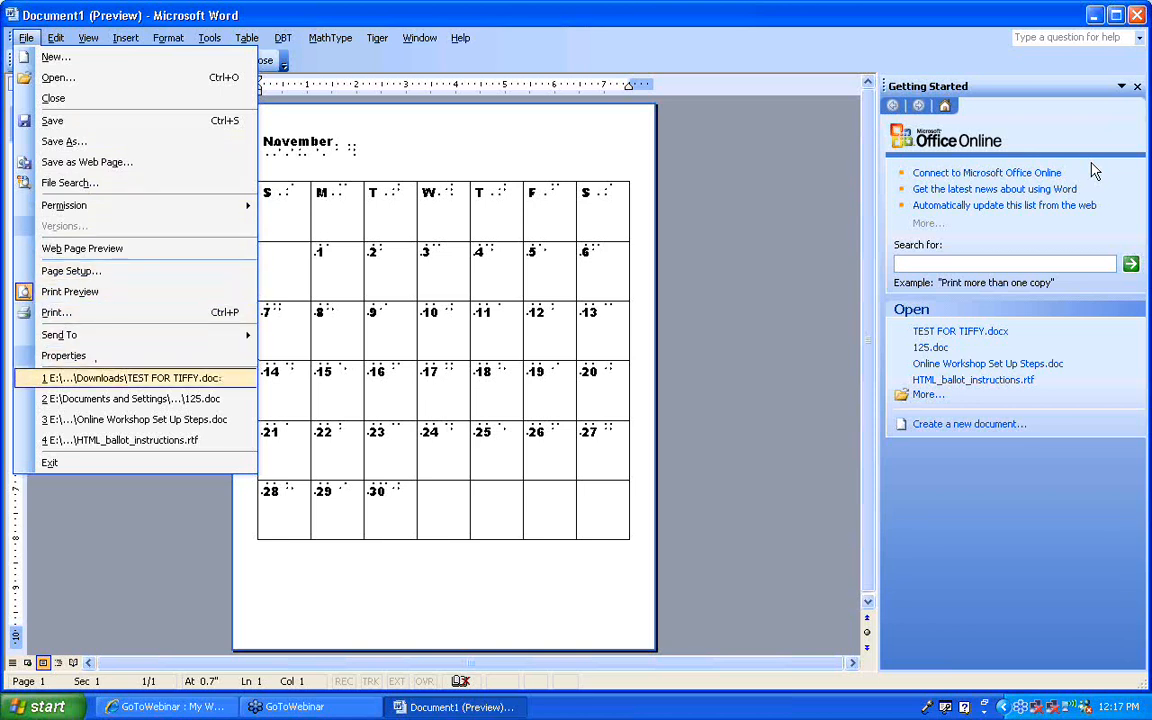
key(Up)
key(Up)
key(Up)
key(Up)
key(Up)
key(Up)
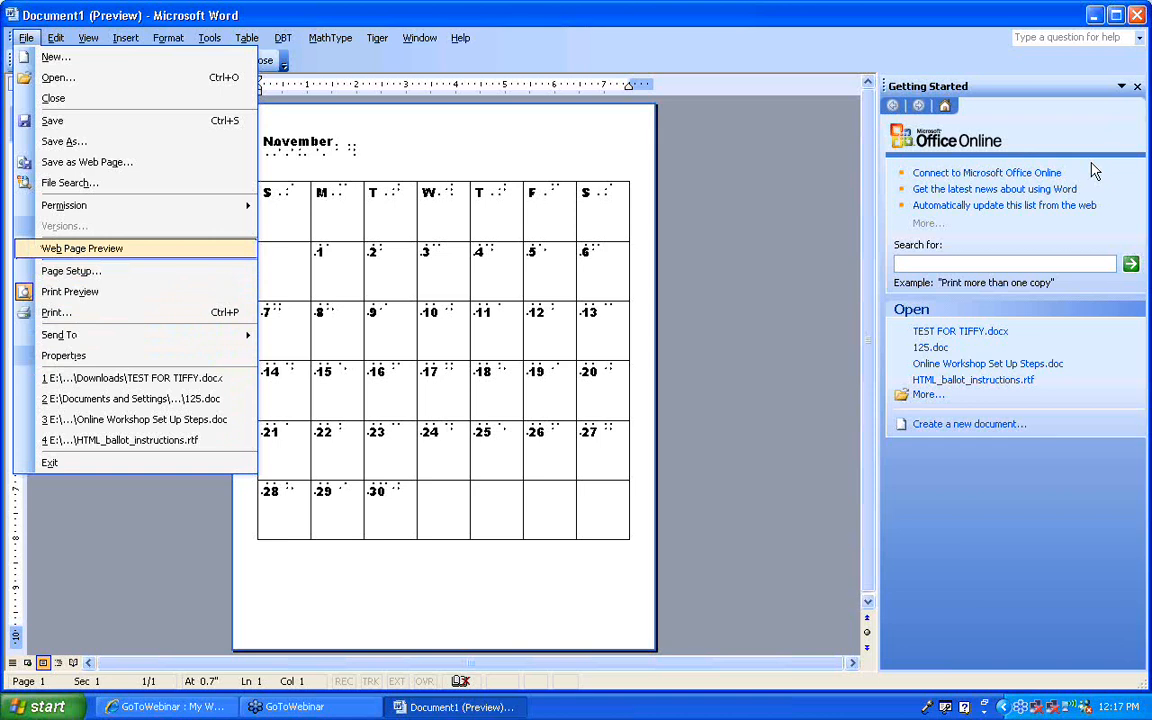
key(Down)
key(Down)
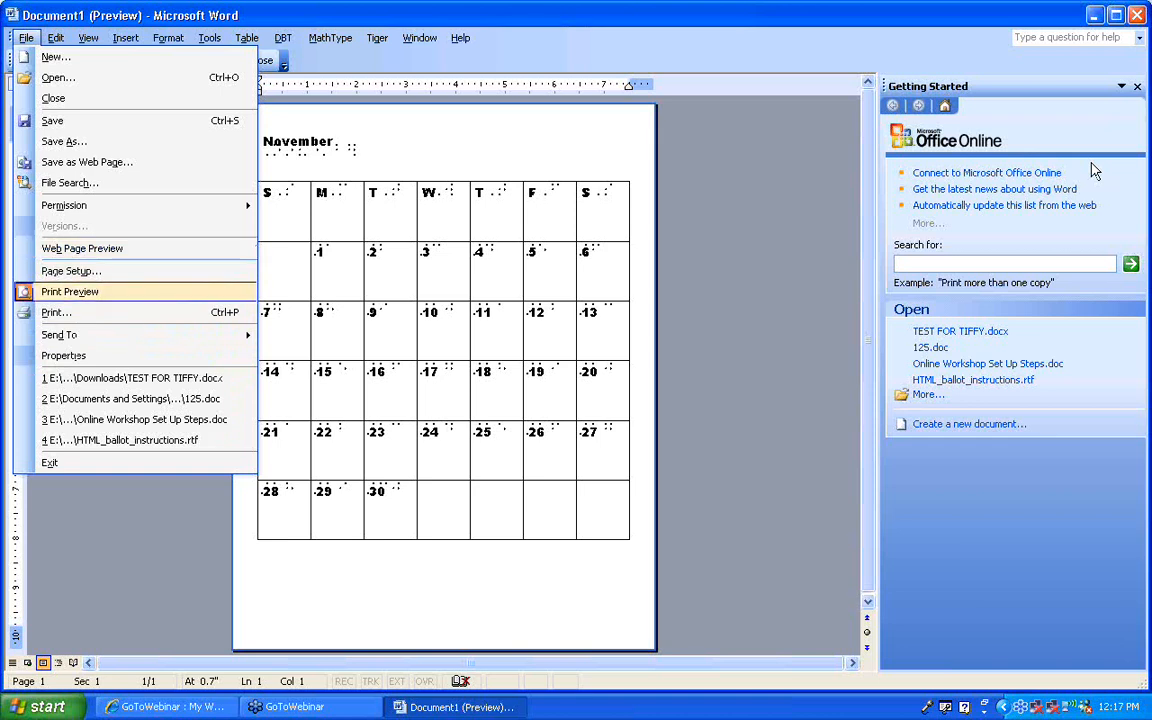
key(Return)
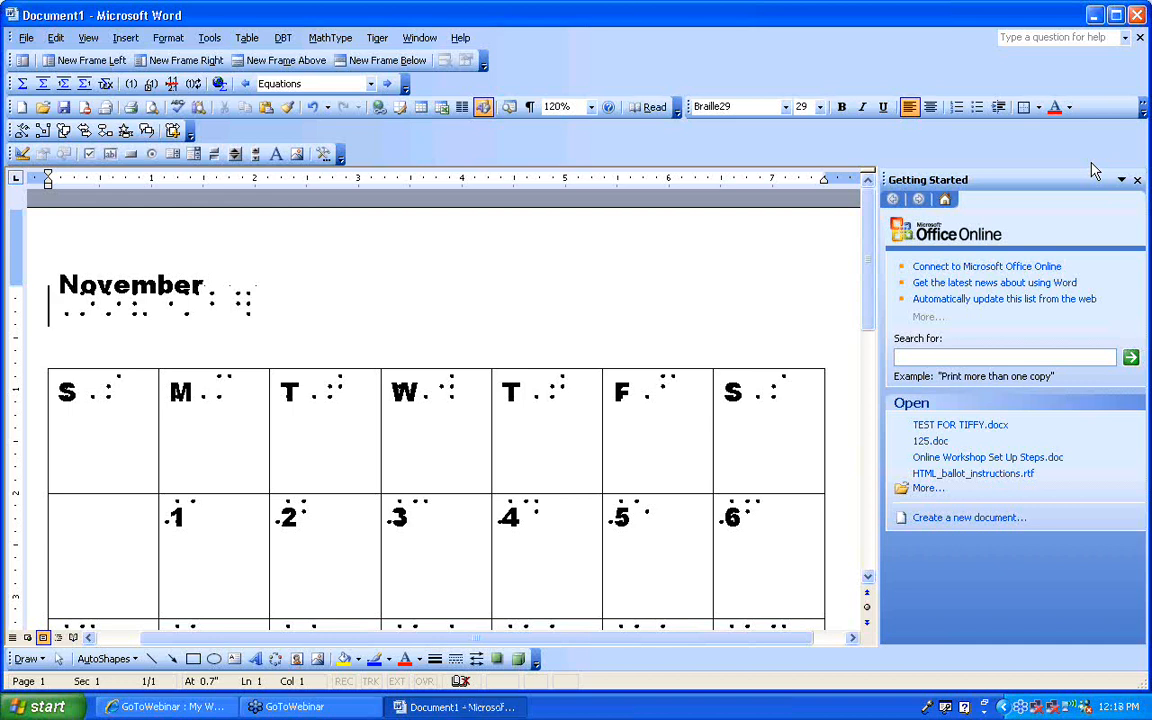
Close the translated calendar and save it in My Documents as "november print braille calendar.doc"
key(alt+F4)
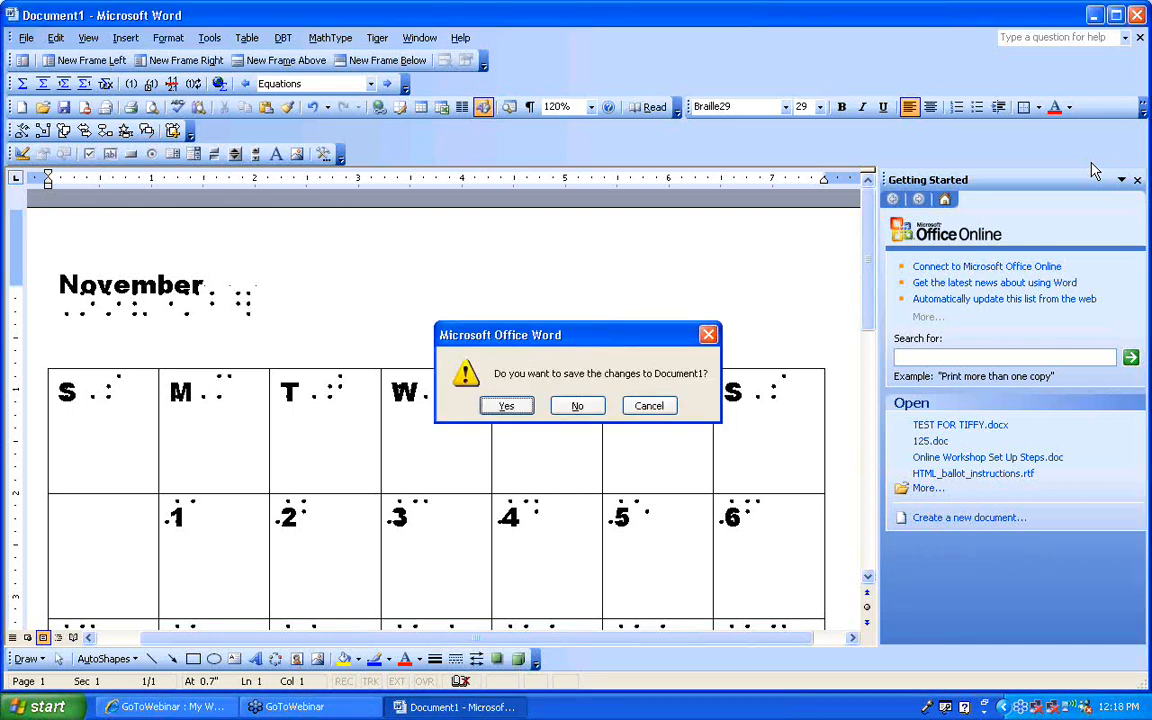
key(Return)
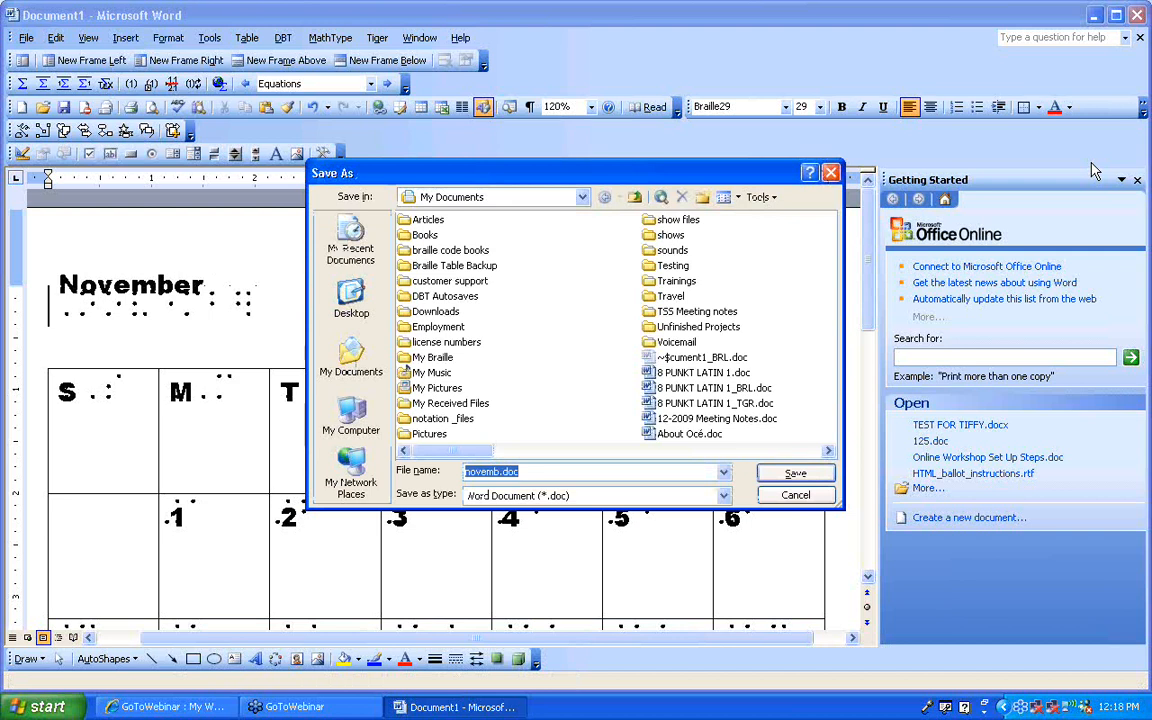
text(november print braille)
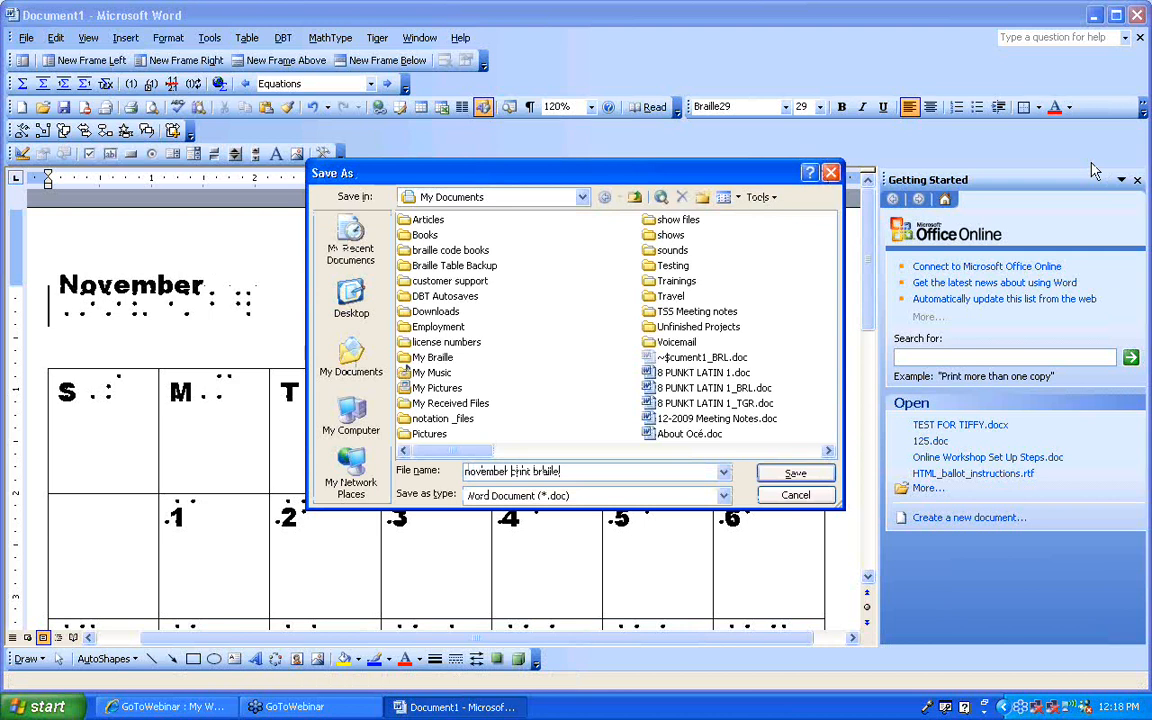
text( calendar.doc)
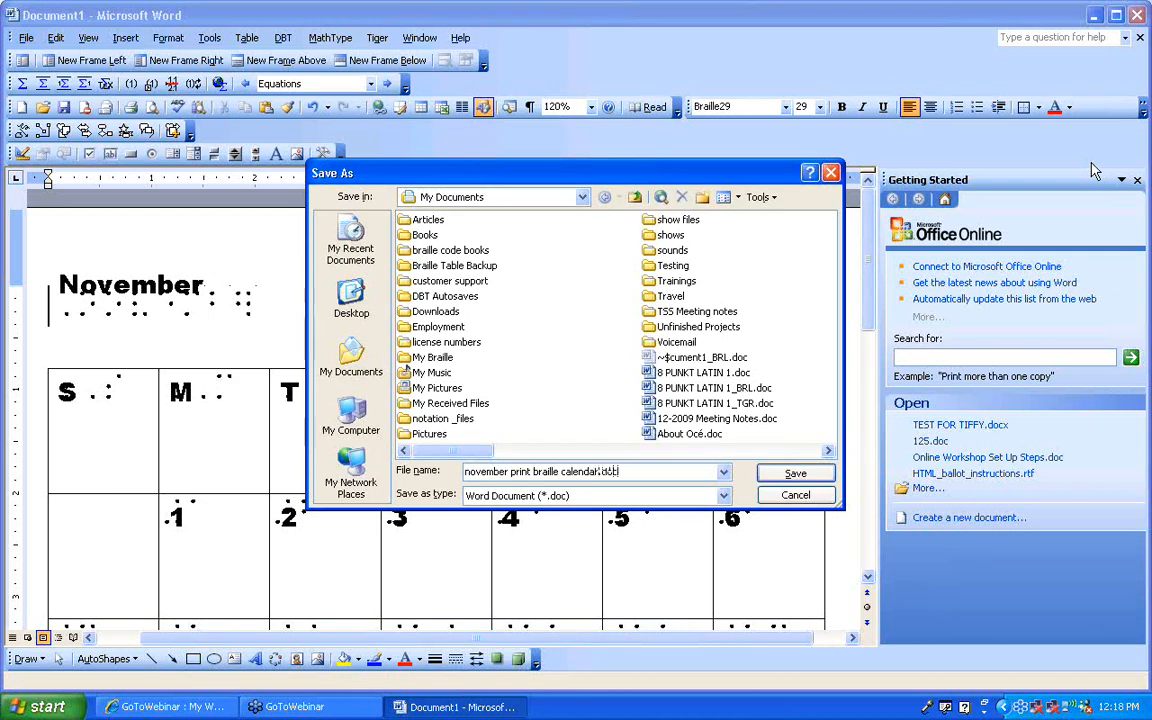
key(Return)
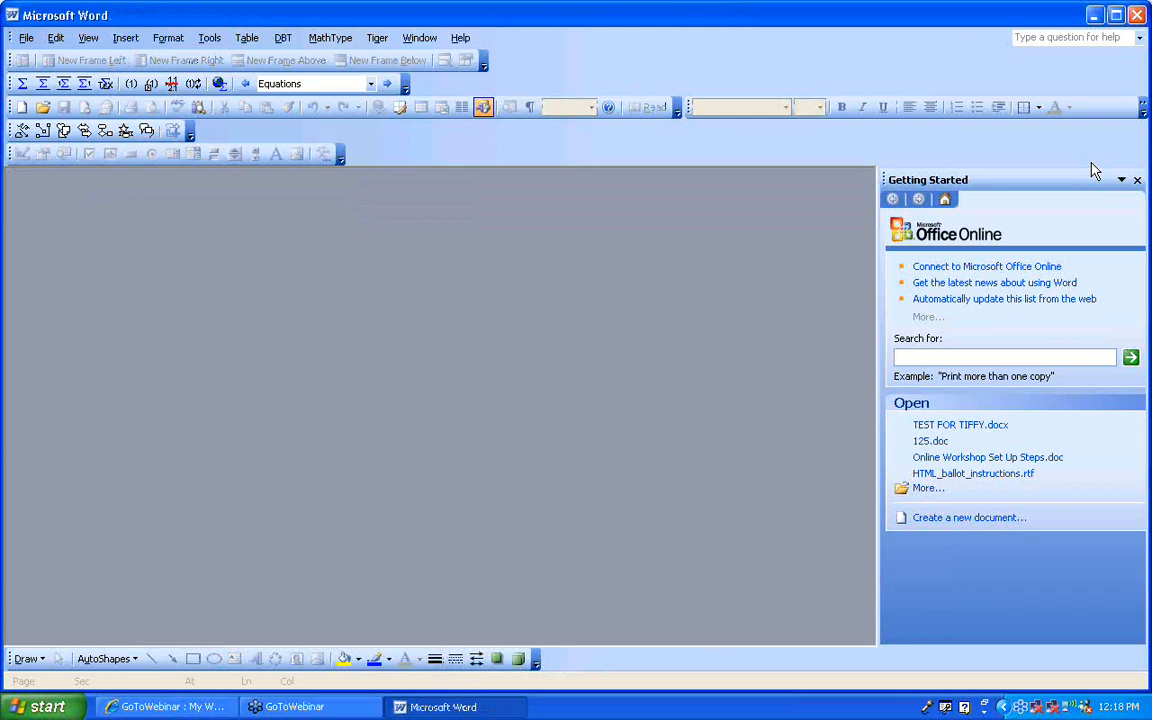
Create a new blank document and open the Language Settings from the Tiger Formatter Settings
key(ctrl+n)
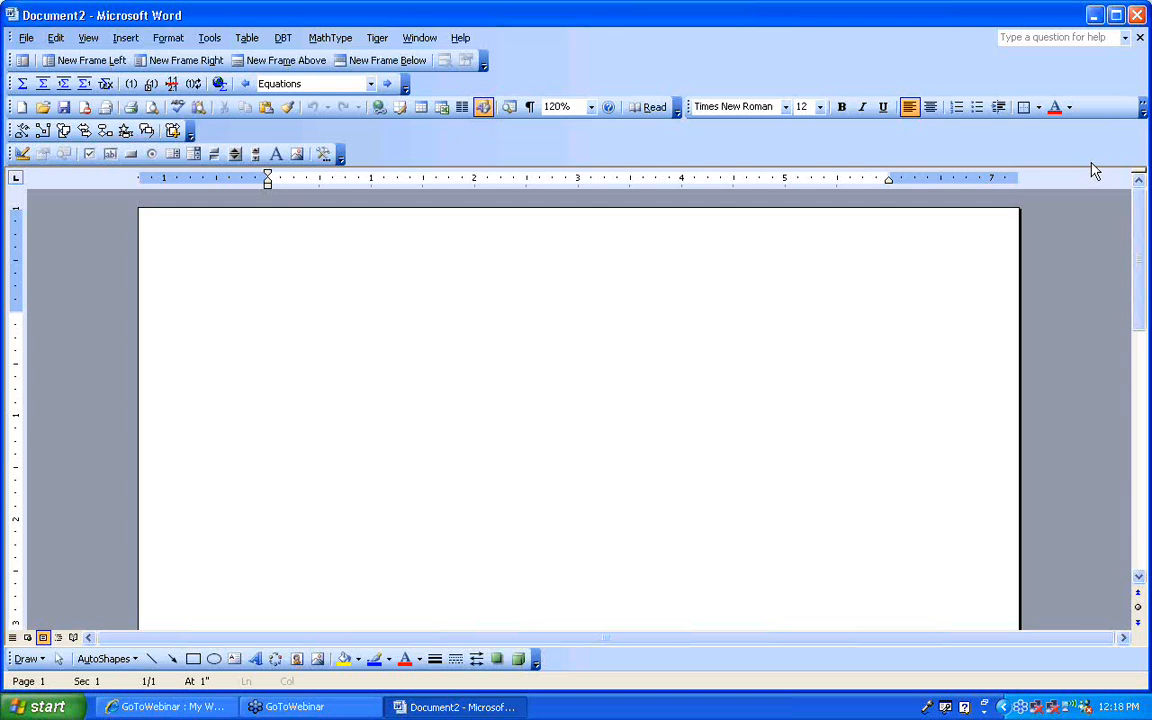
key(alt+g)
key(Down)
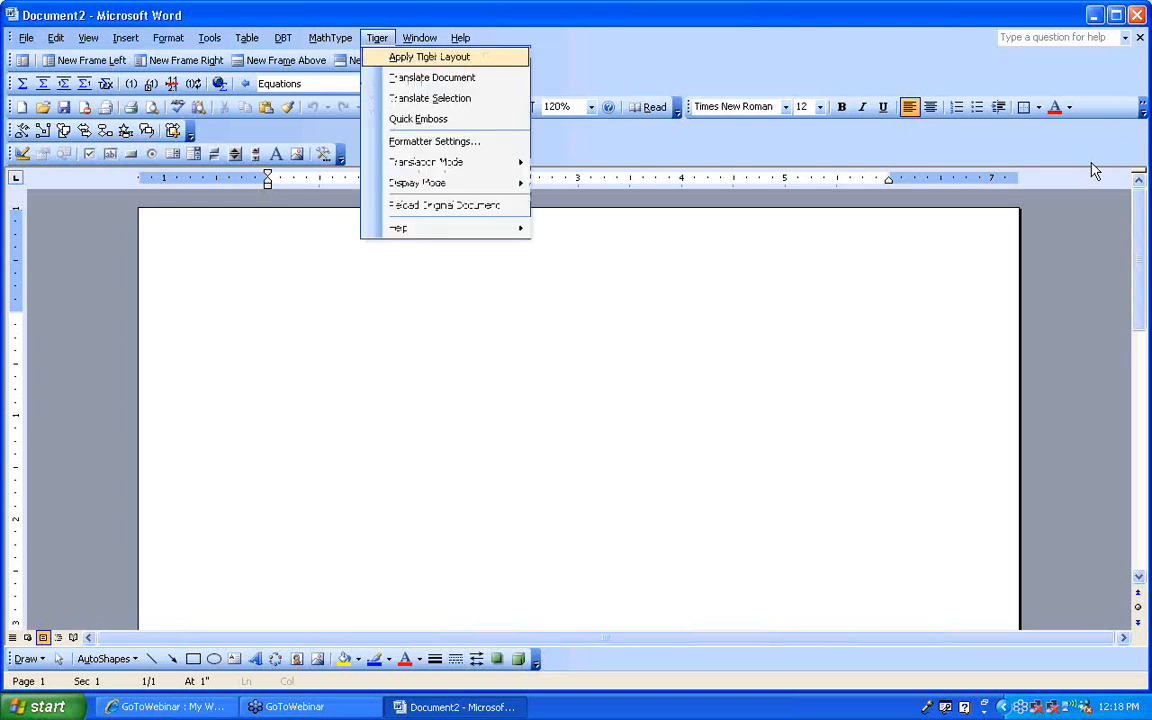
key(Down)
key(Down)
key(Down)
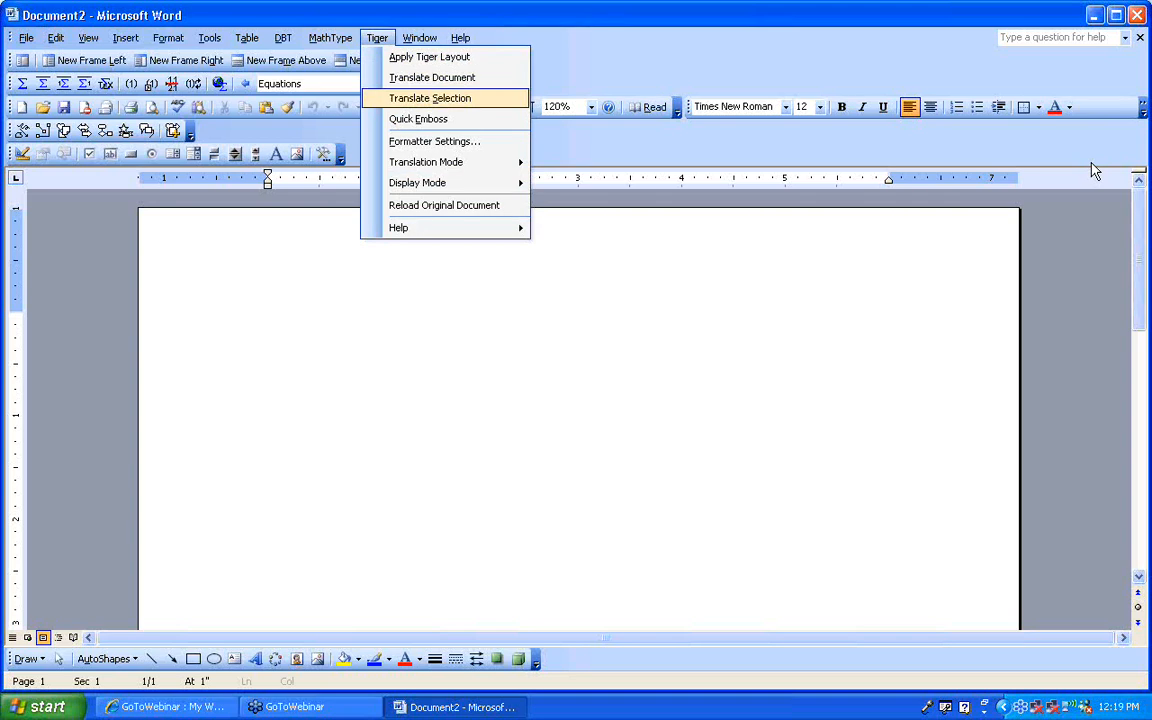
key(Down)
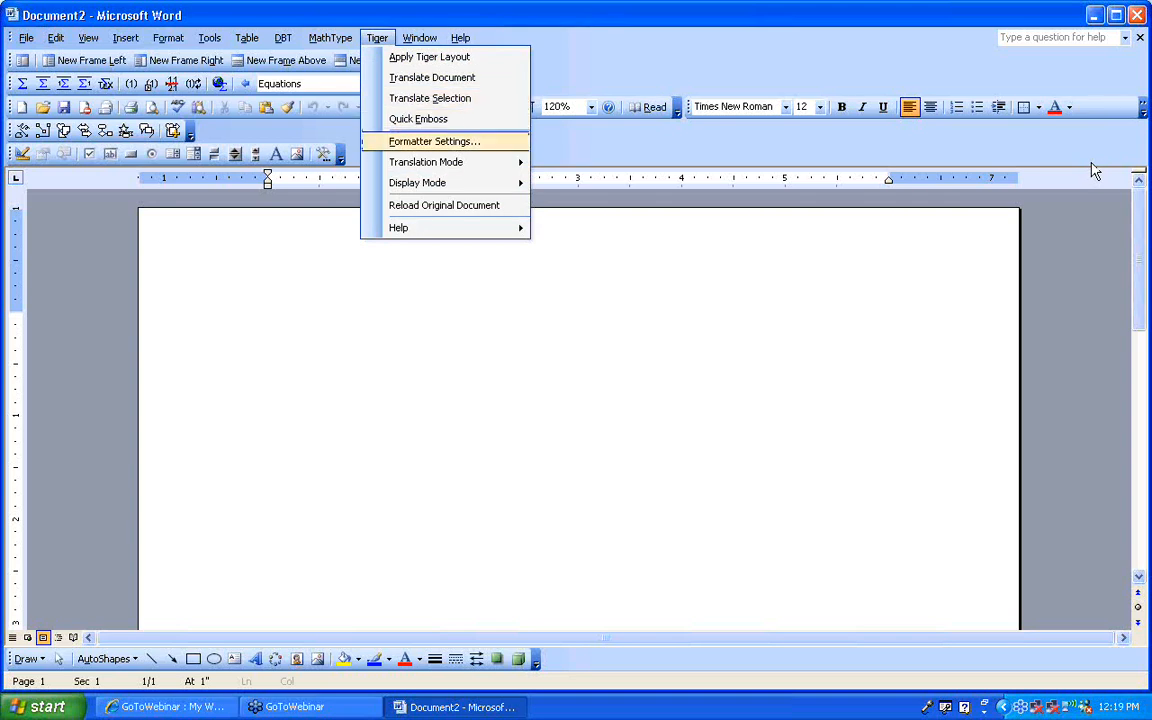
key(Return)
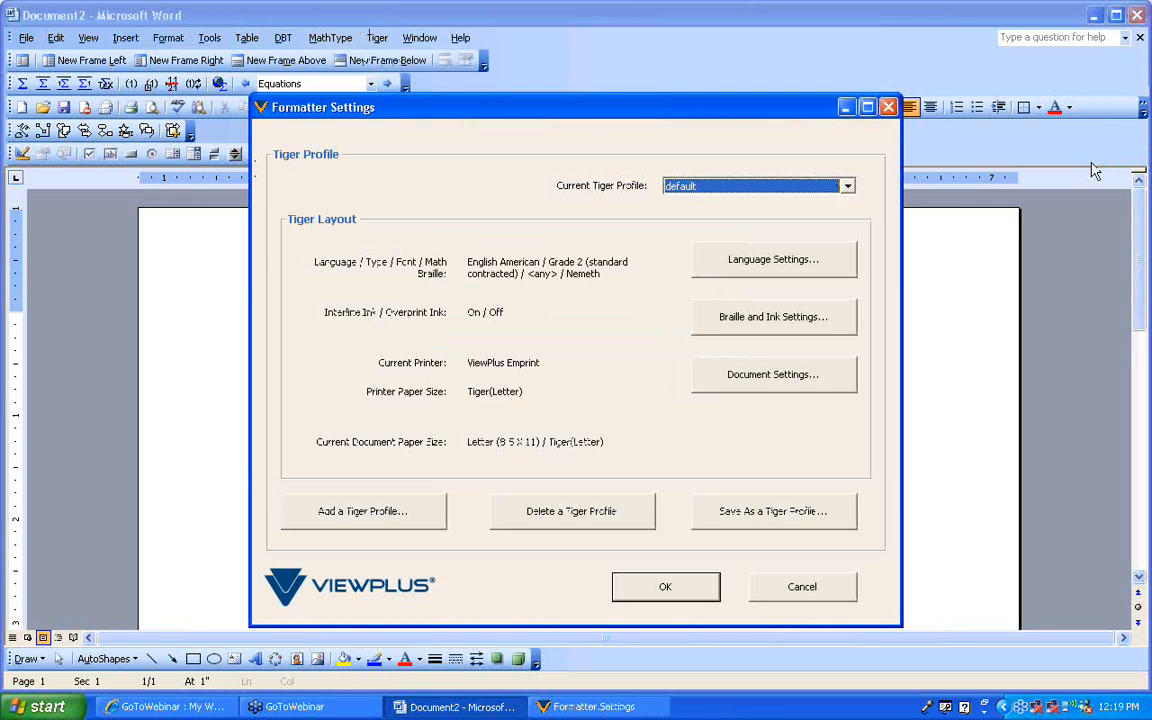
key(Tab)
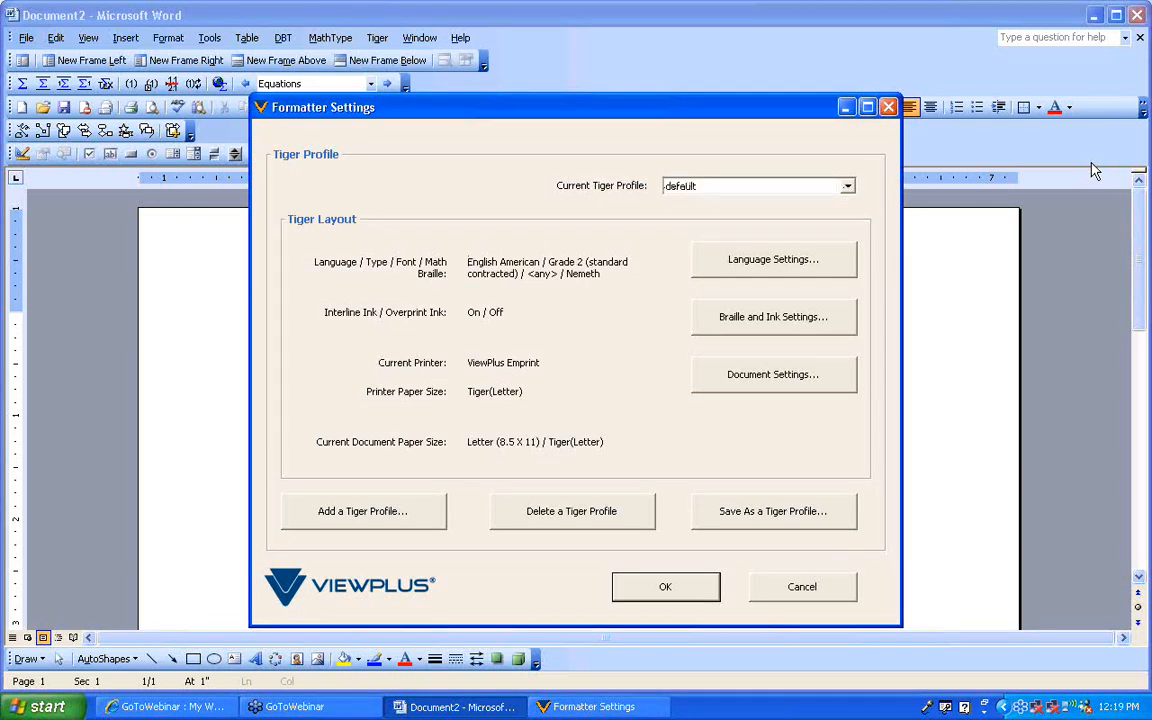
key(Tab)
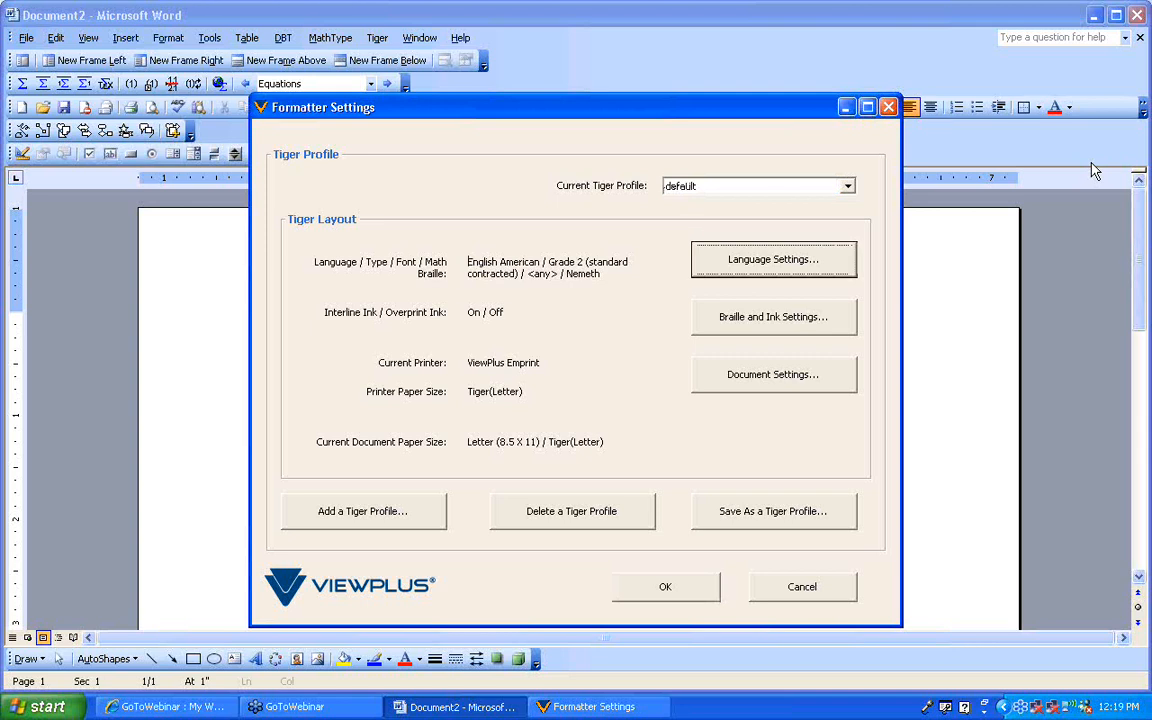
key(space)
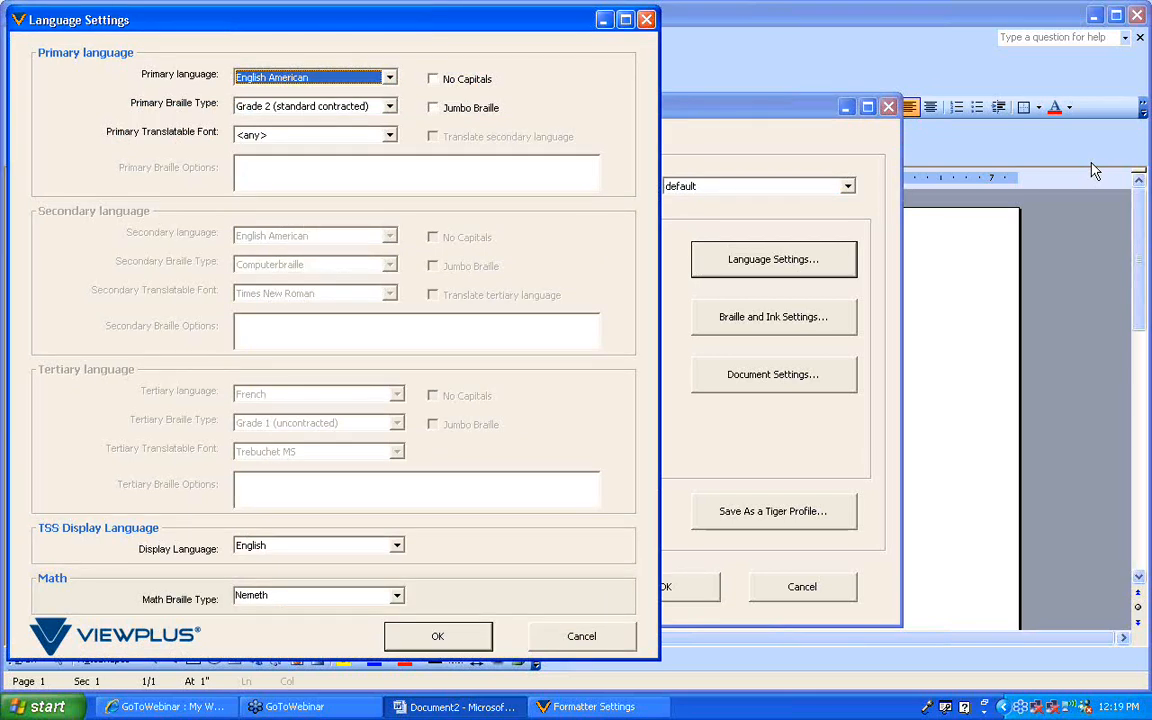
Look through the available primary languages for braille translation, such as French, German and Hebrew
key(Down)
key(Down)
key(Down)
key(Down)
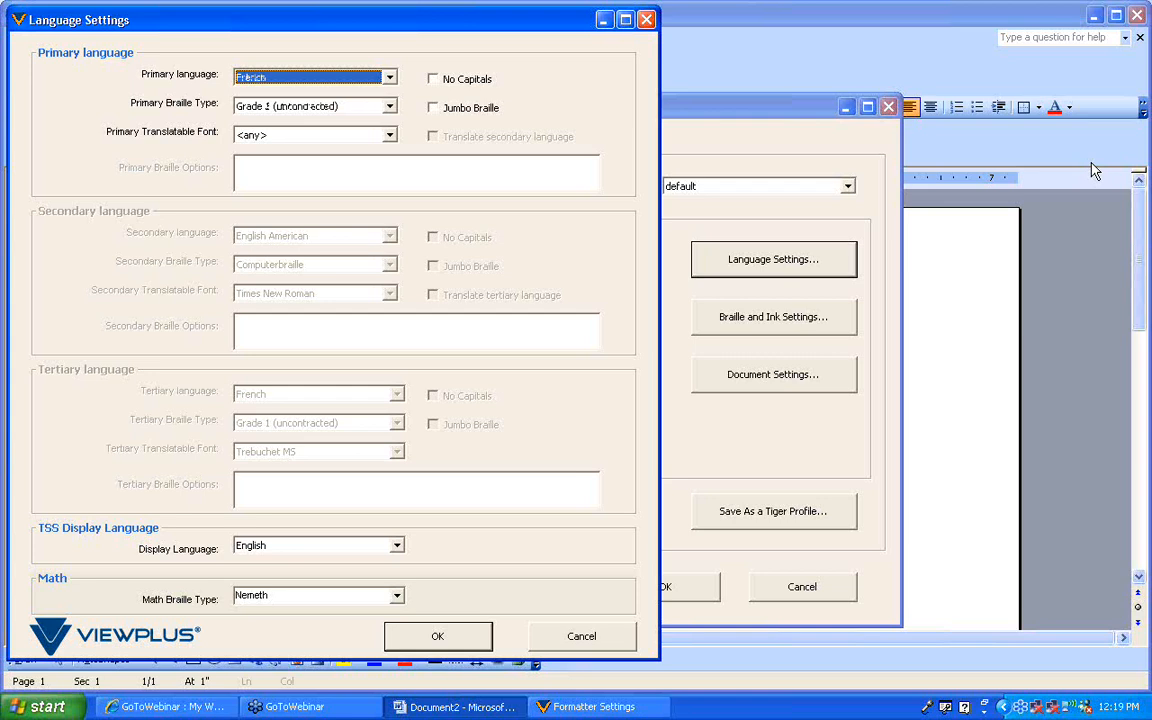
key(Down)
key(Down)
key(Down)
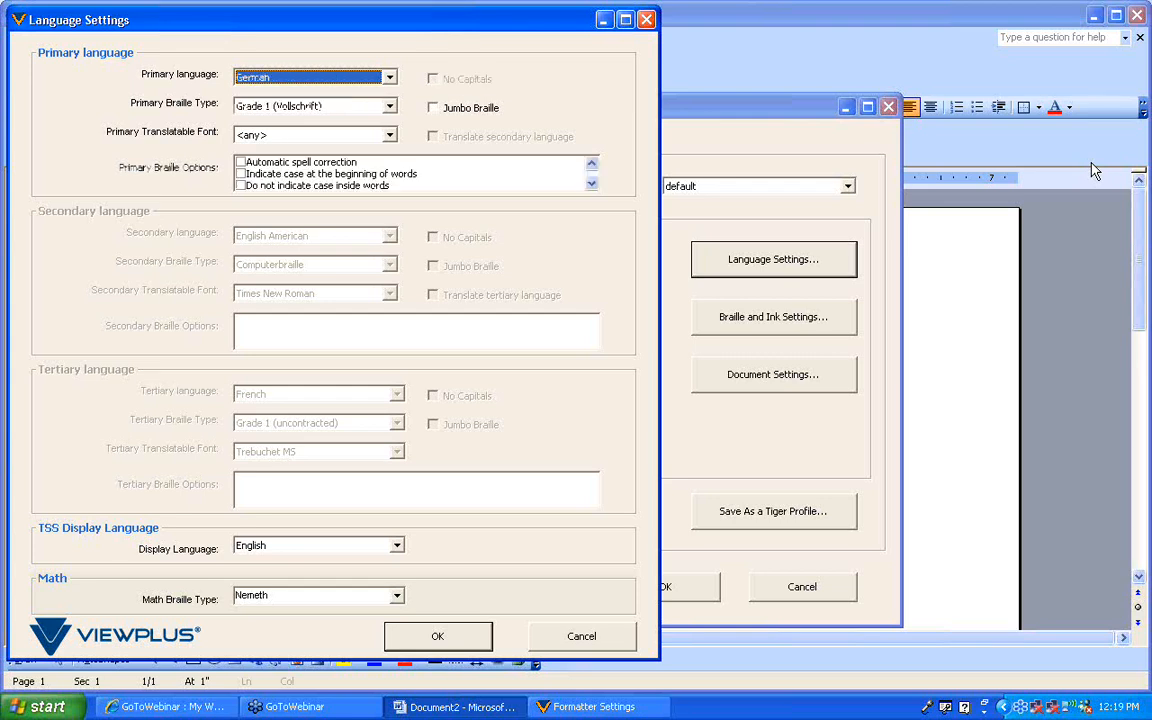
key(Down)
key(Down)
key(Down)
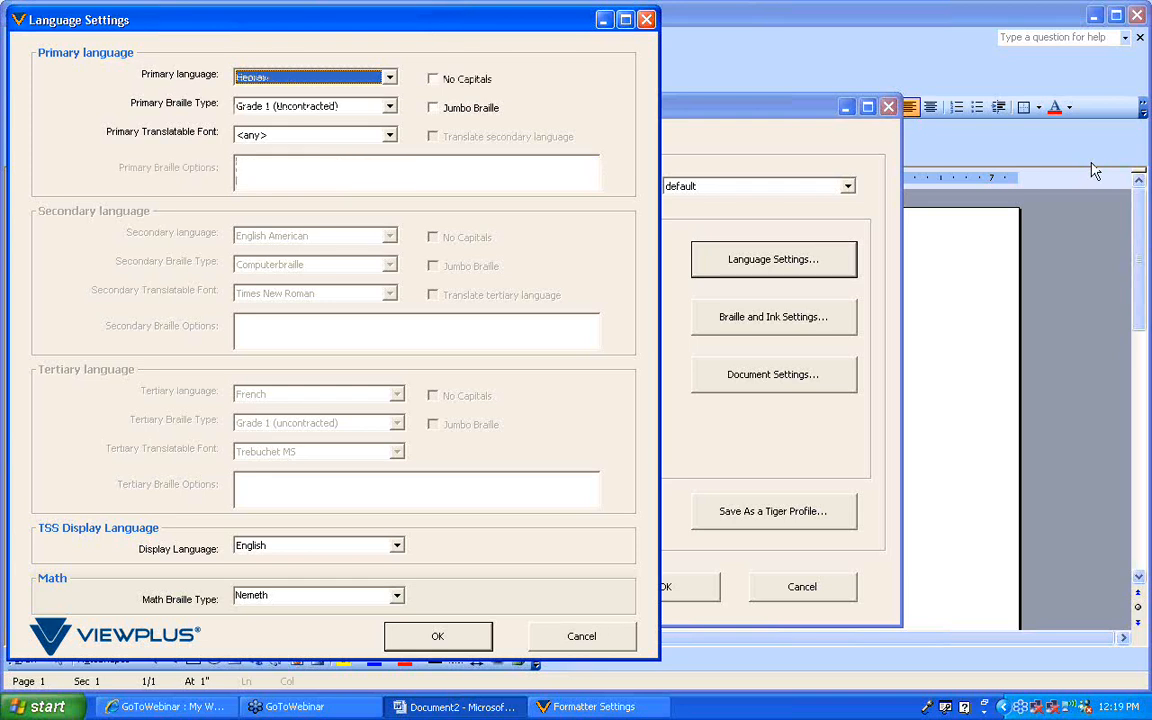
key(Down)
key(Down)
Set the primary language to English American with Grade 1 (uncontracted) as the primary braille type
key(Home)
key(e)
key(Tab)
key(Tab)
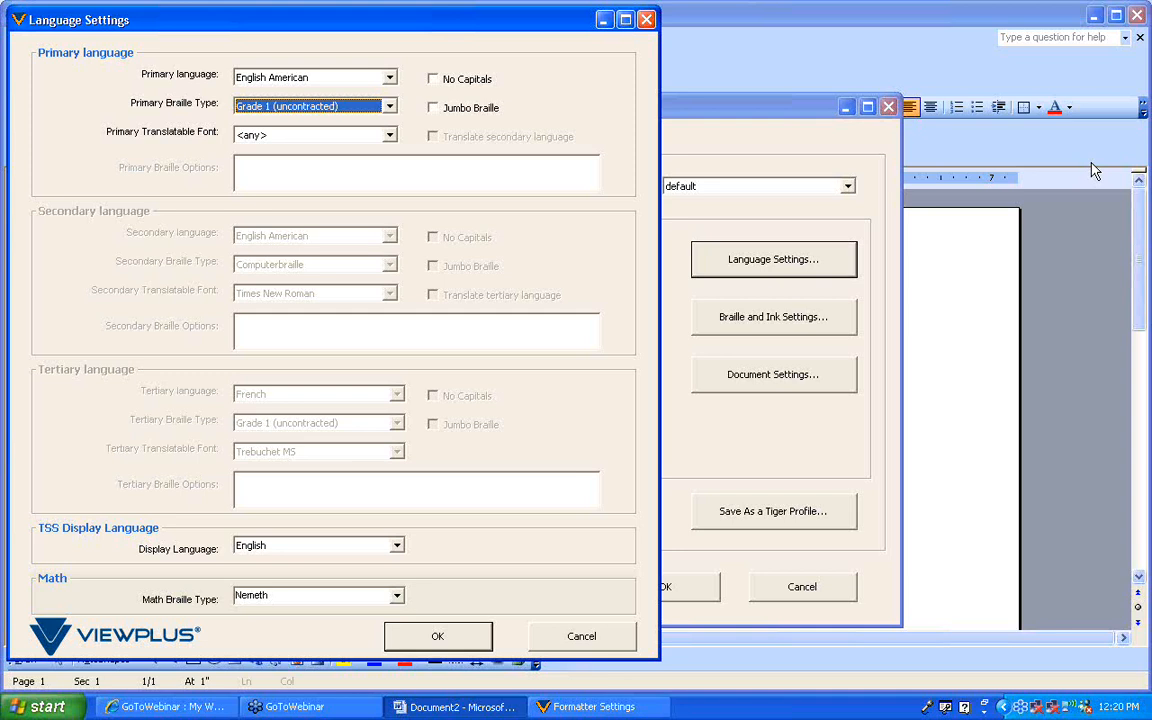
Review the primary translatable font, the TSS display language and the math braille type settings
key(Tab)
key(Tab)
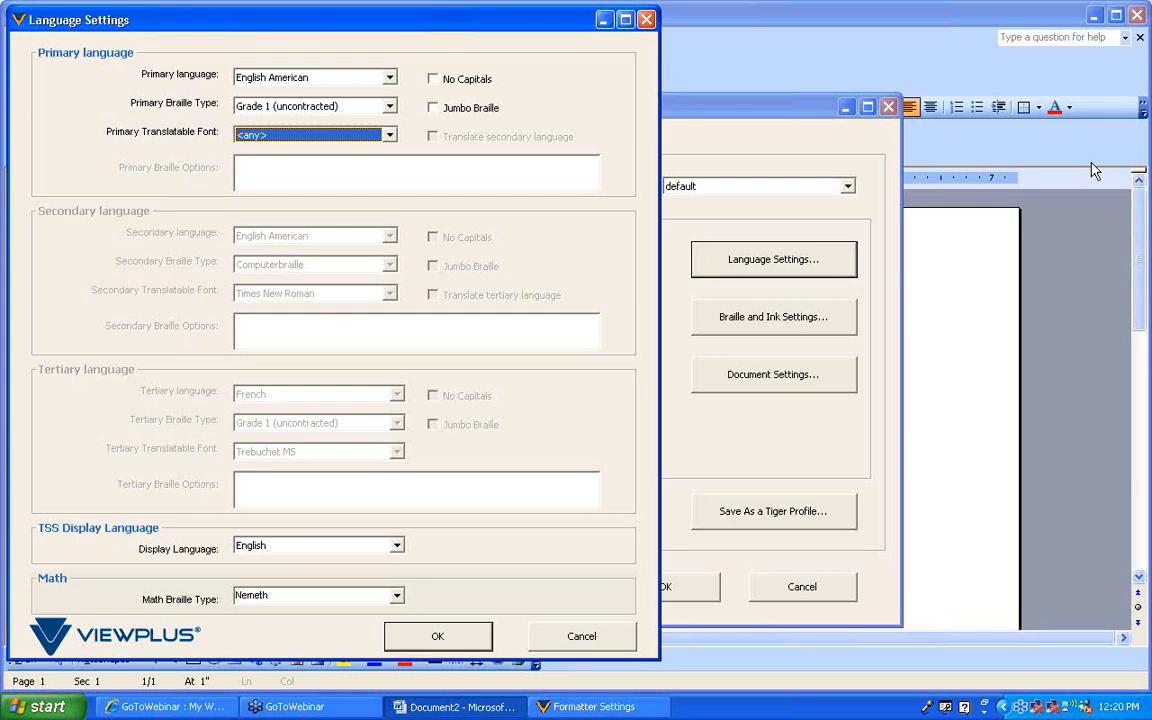
key(Tab)
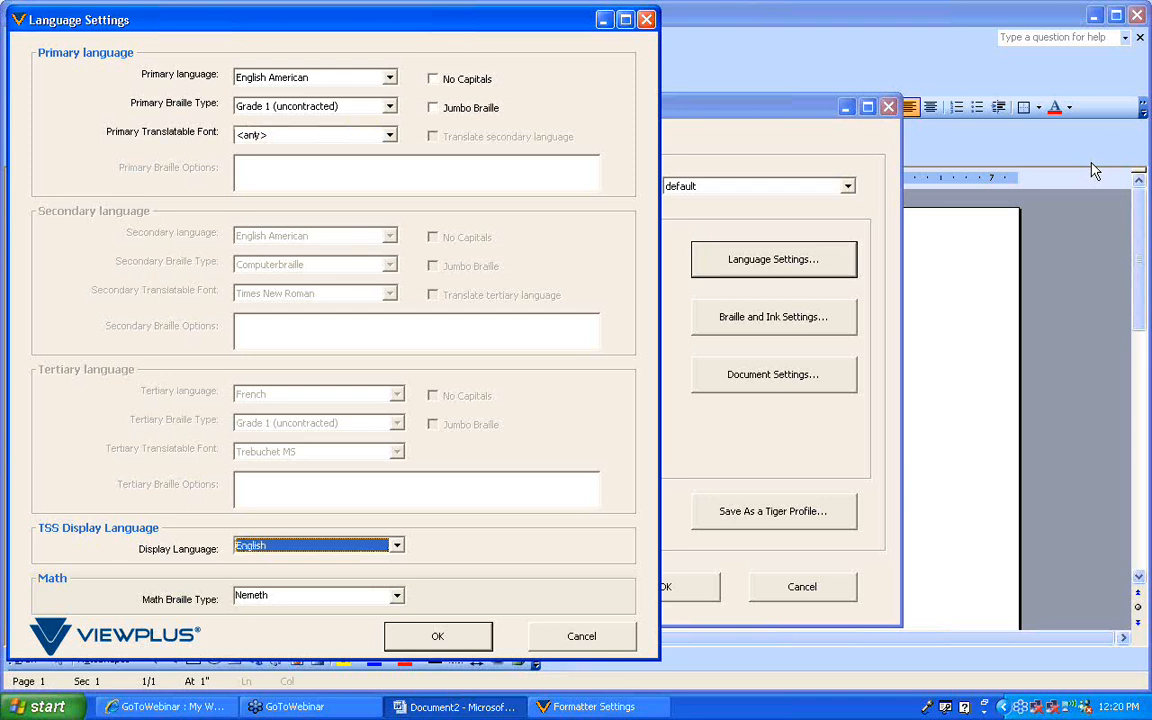
key(Tab)
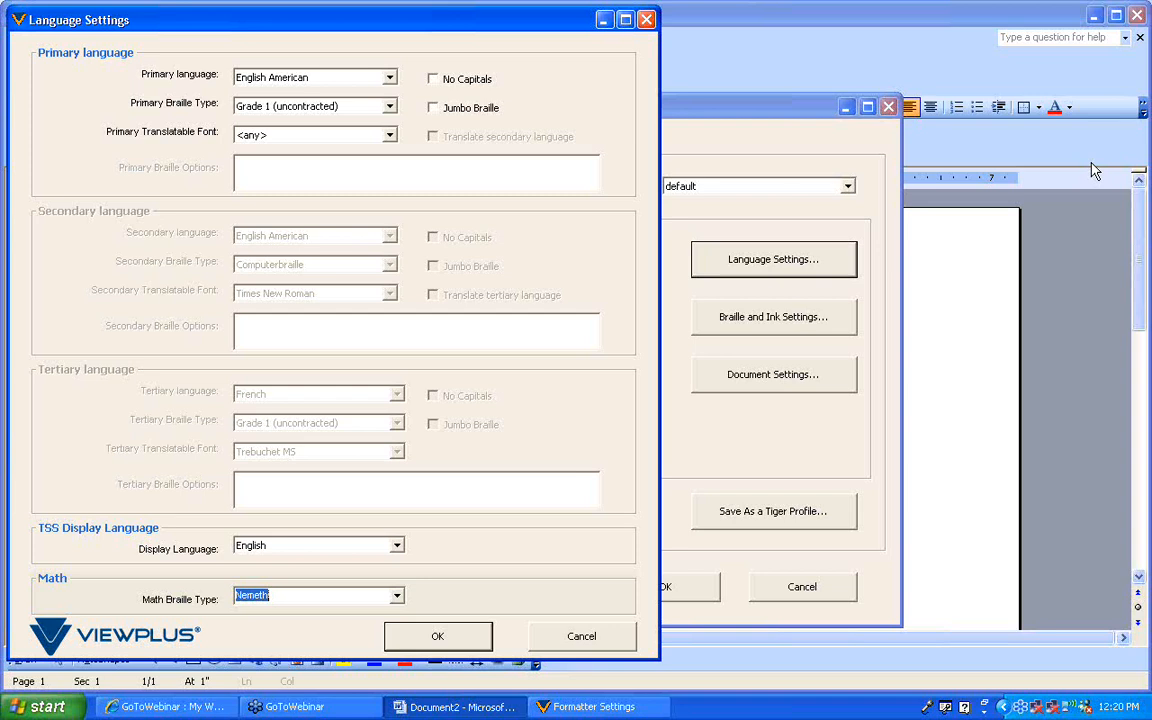
key(shift+Tab)
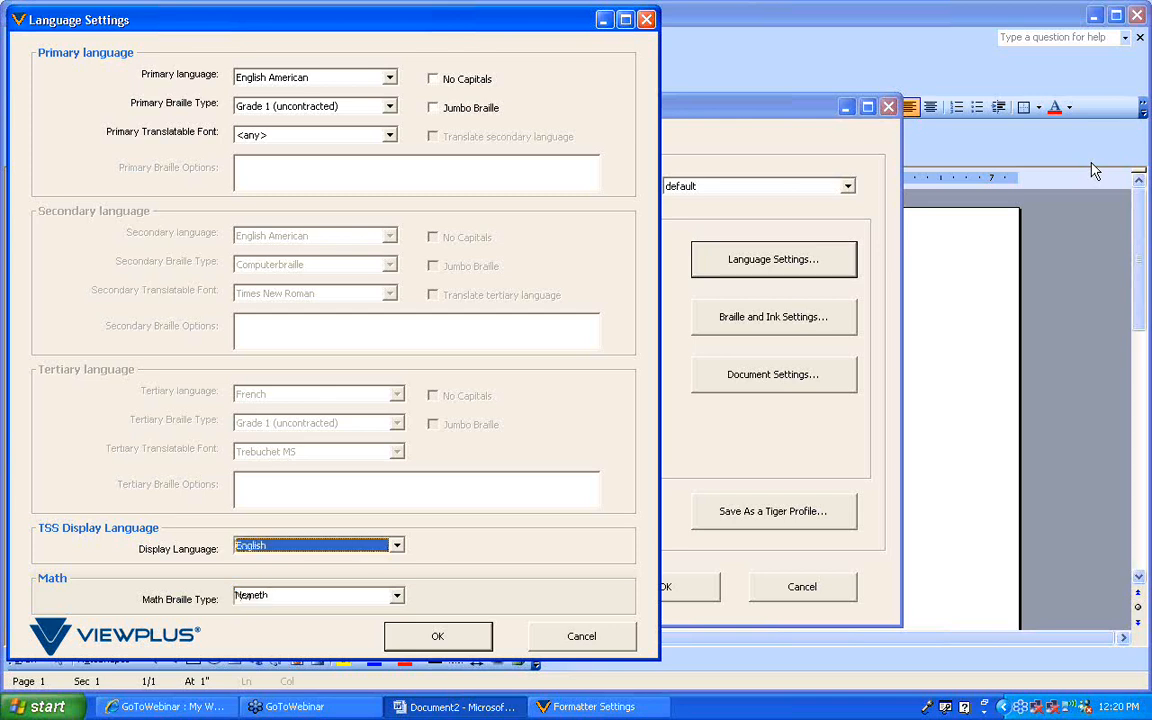
key(Tab)
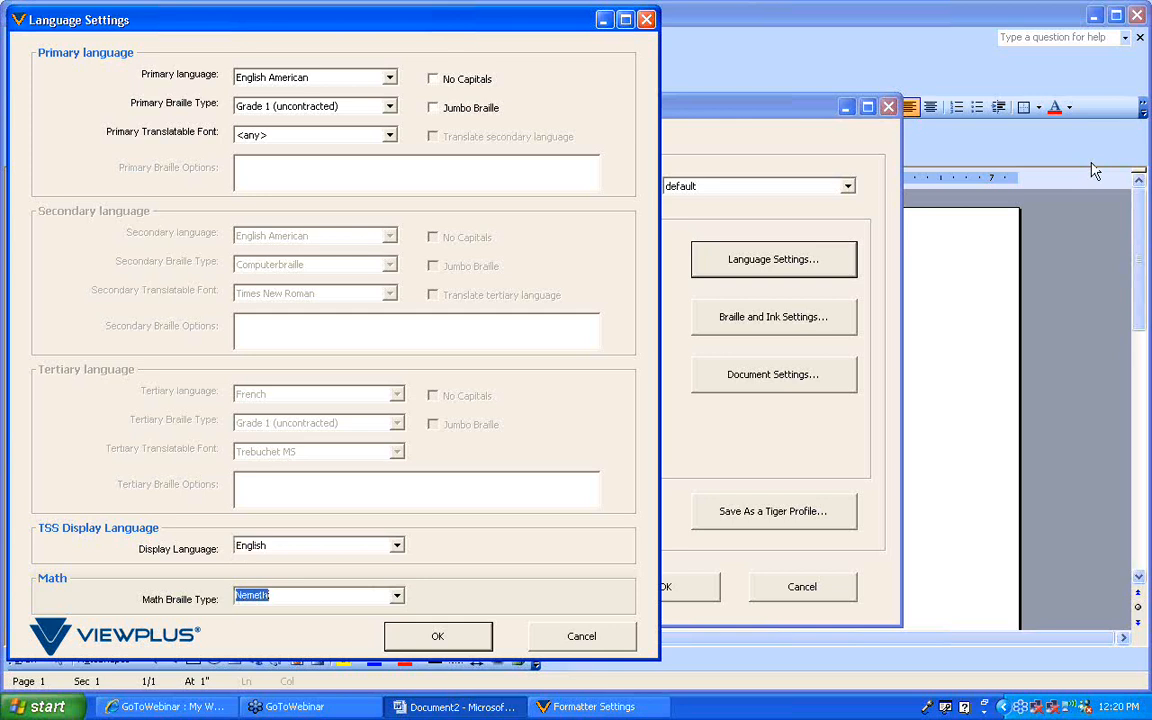
Go through the math braille types, settle on Nemeth and accept the language settings
key(Down)
key(Down)
key(Down)
key(Down)
key(Up)
key(Up)
key(Up)
key(Up)
key(Return)
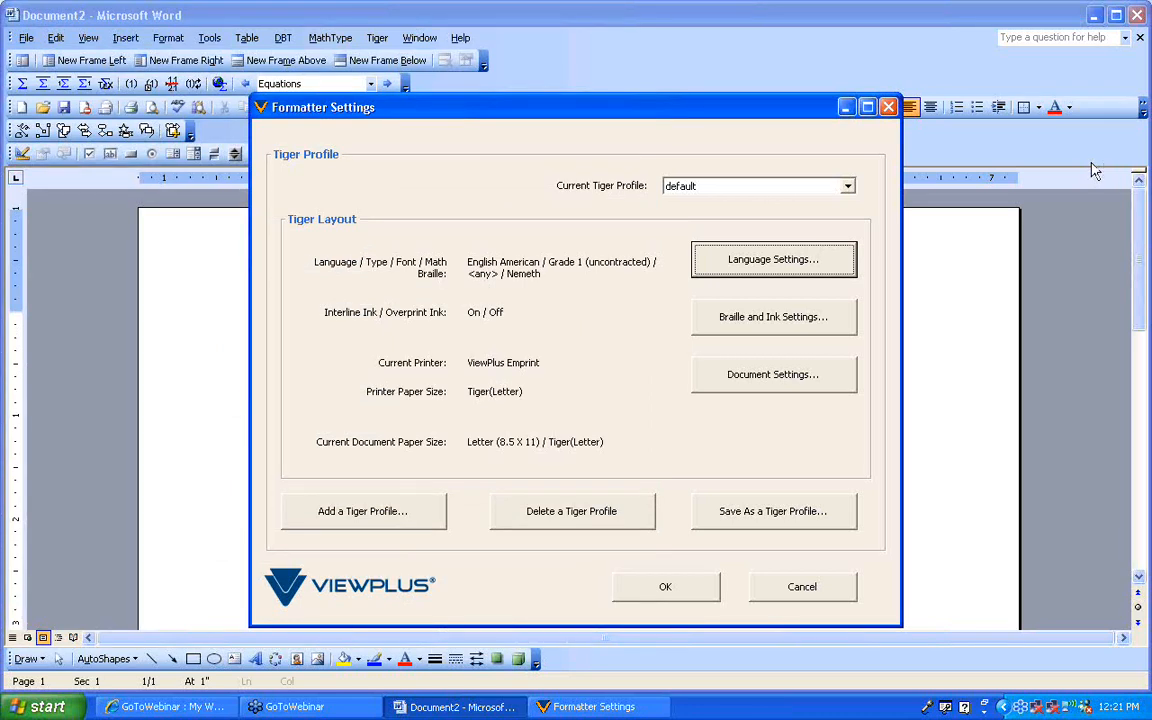
In the braille and ink settings, set the ink font size for interlined original text to 14 and accept the settings
key(Tab)
key(Tab)
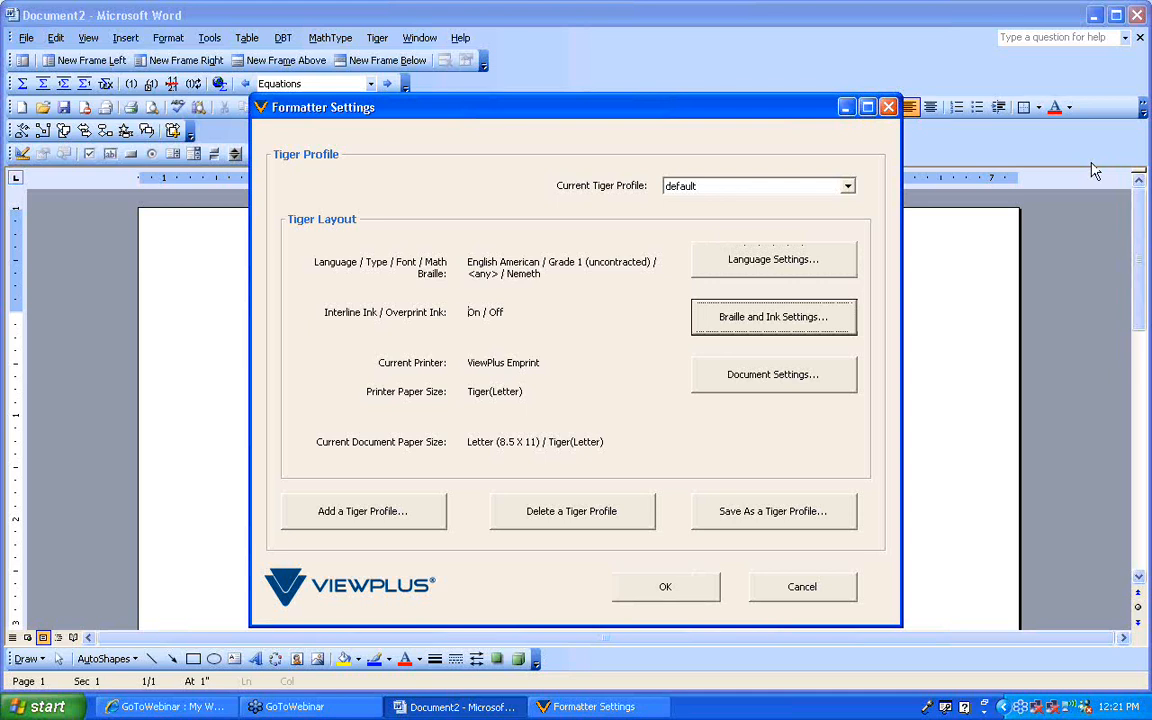
key(Return)
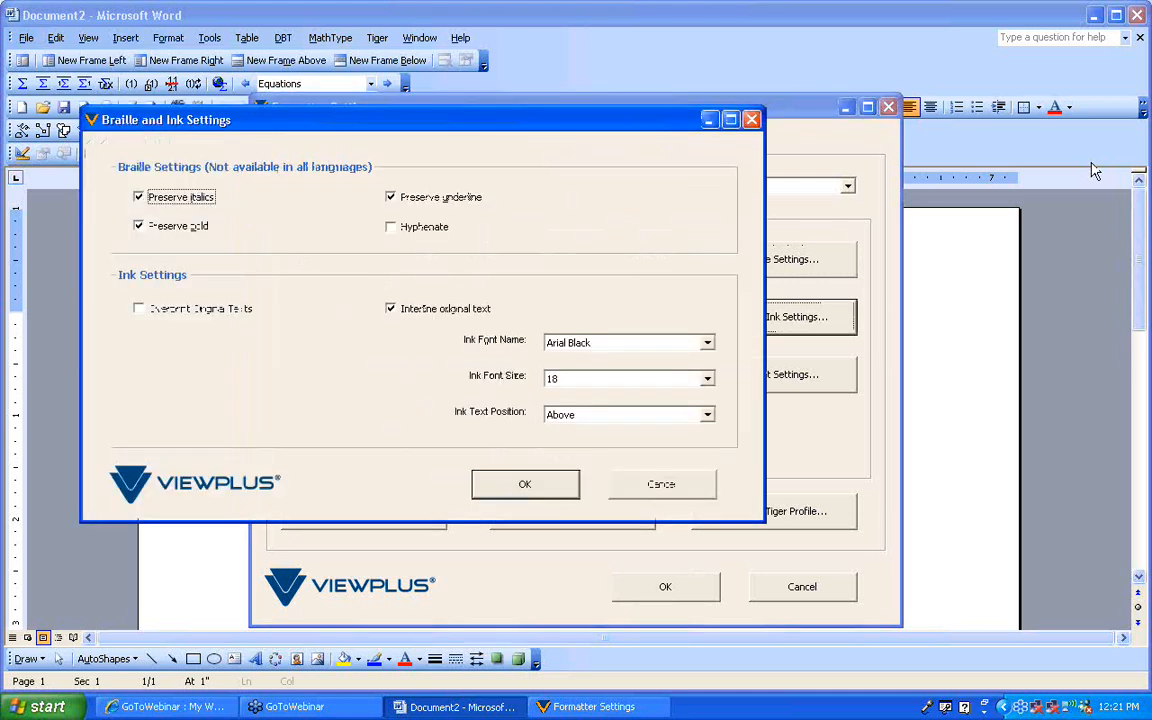
key(Tab)
key(Tab)
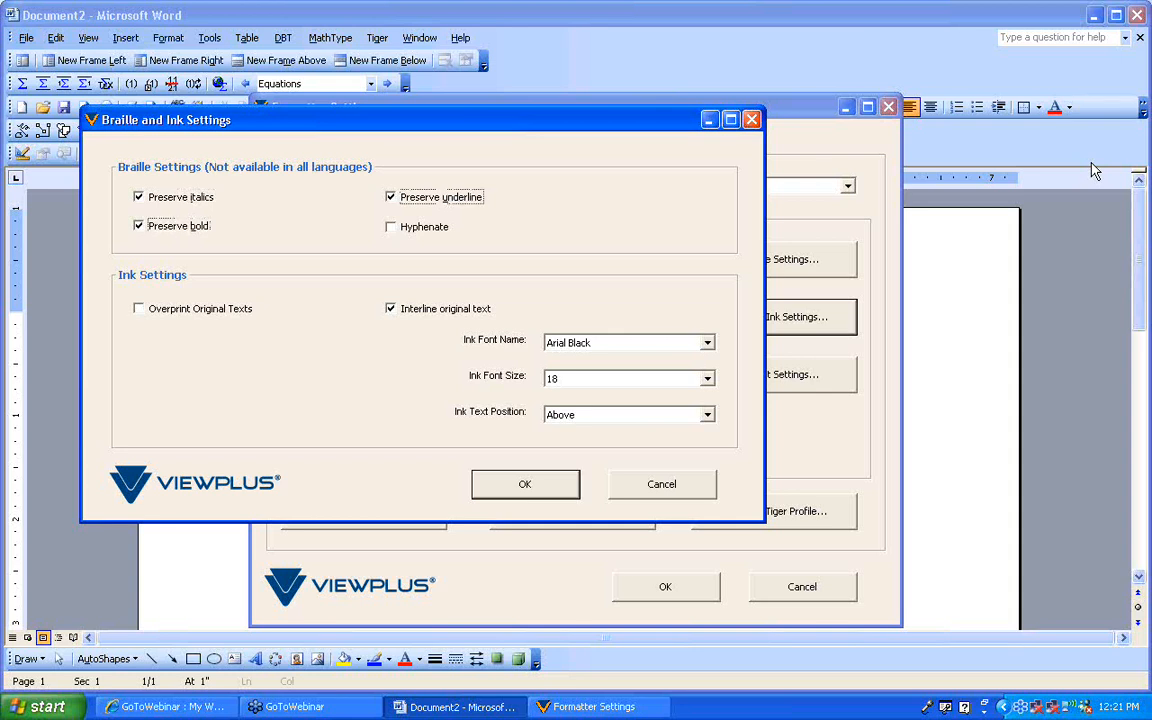
key(Tab)
key(Tab)
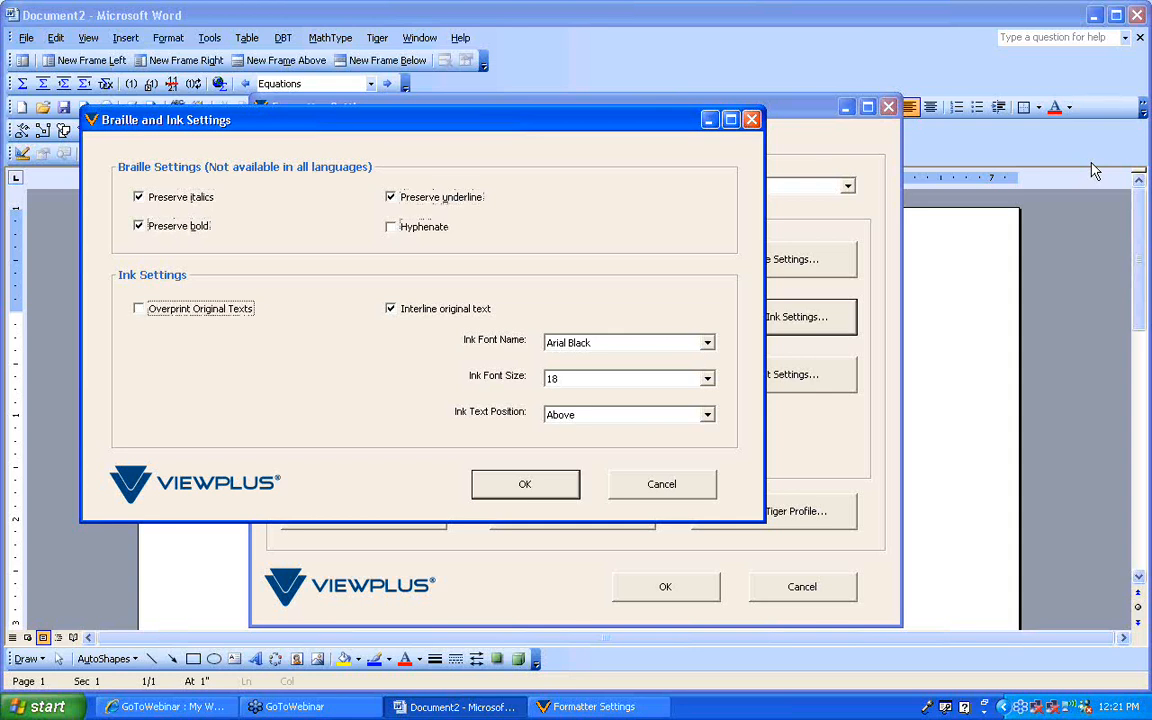
key(Tab)
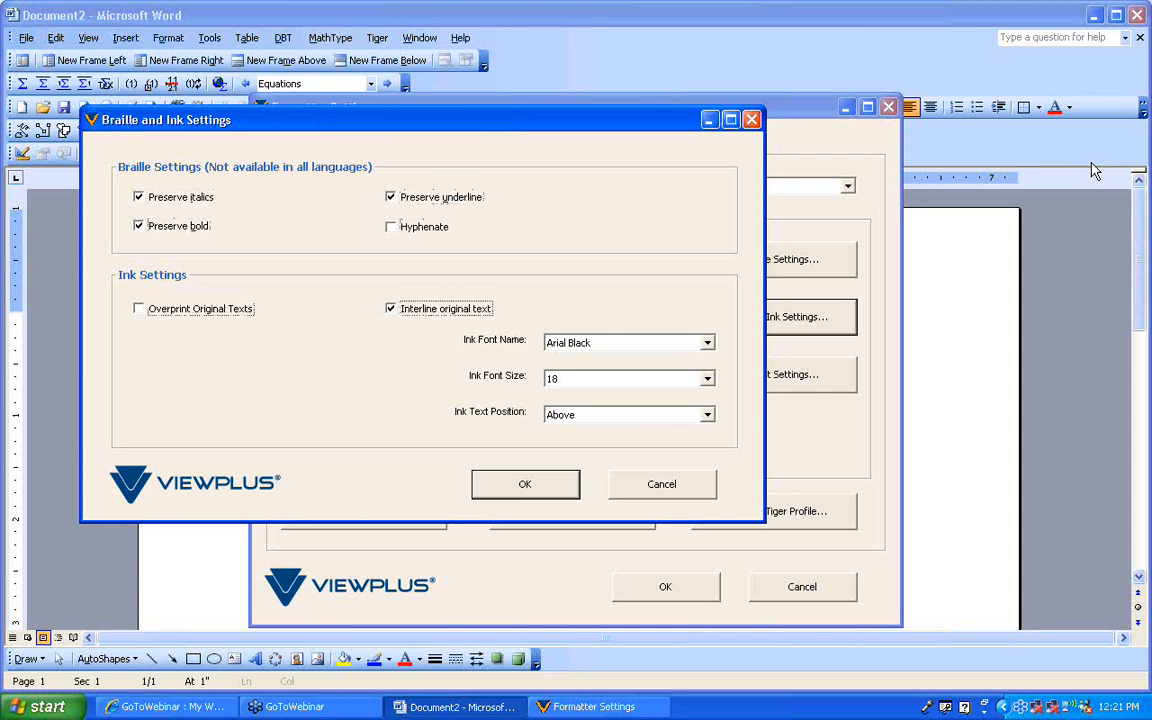
key(Tab)
key(Tab)
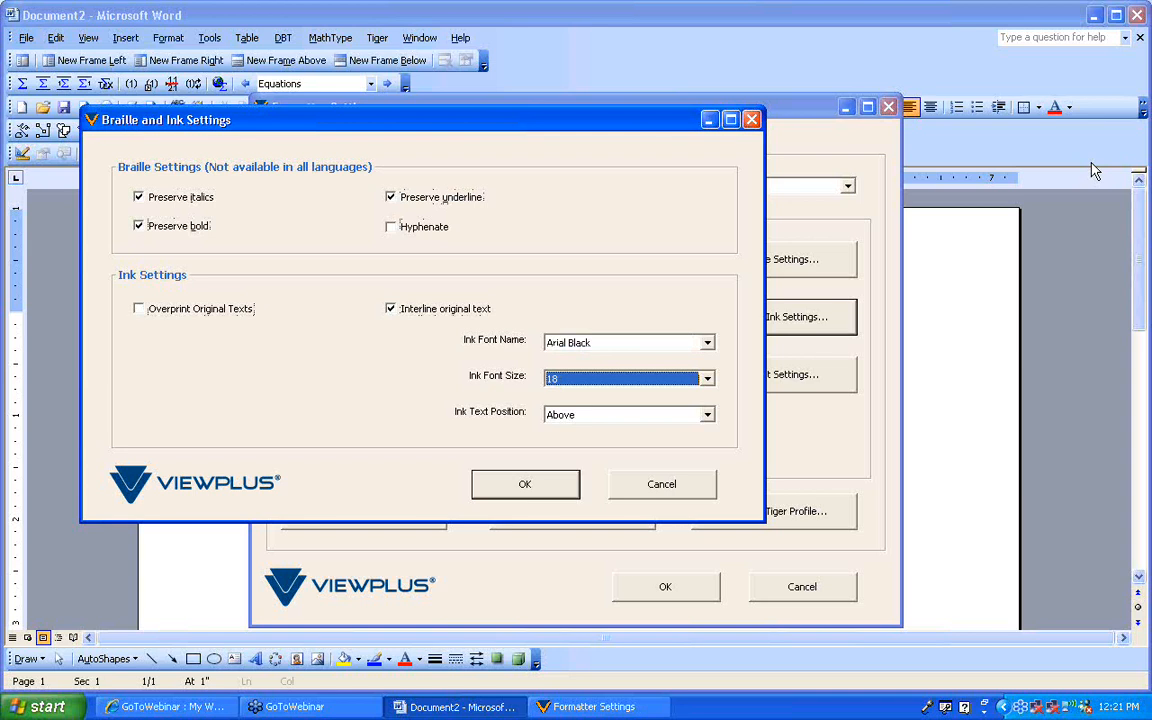
text(14)
key(Tab)
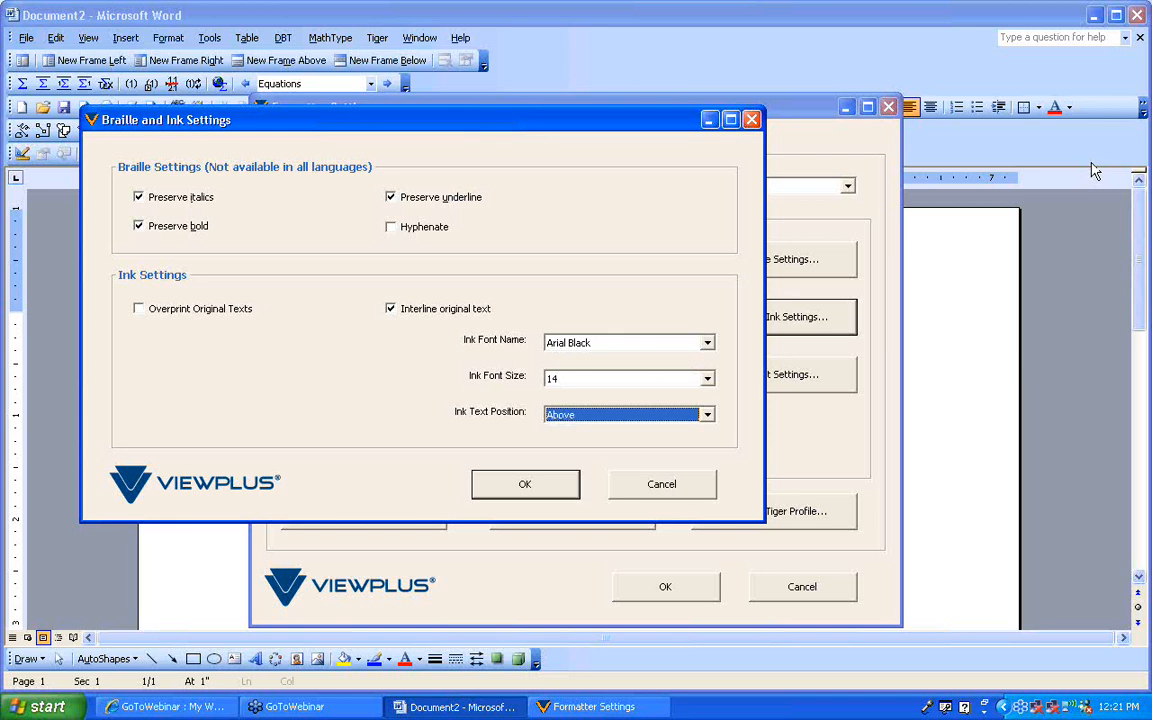
key(Tab)
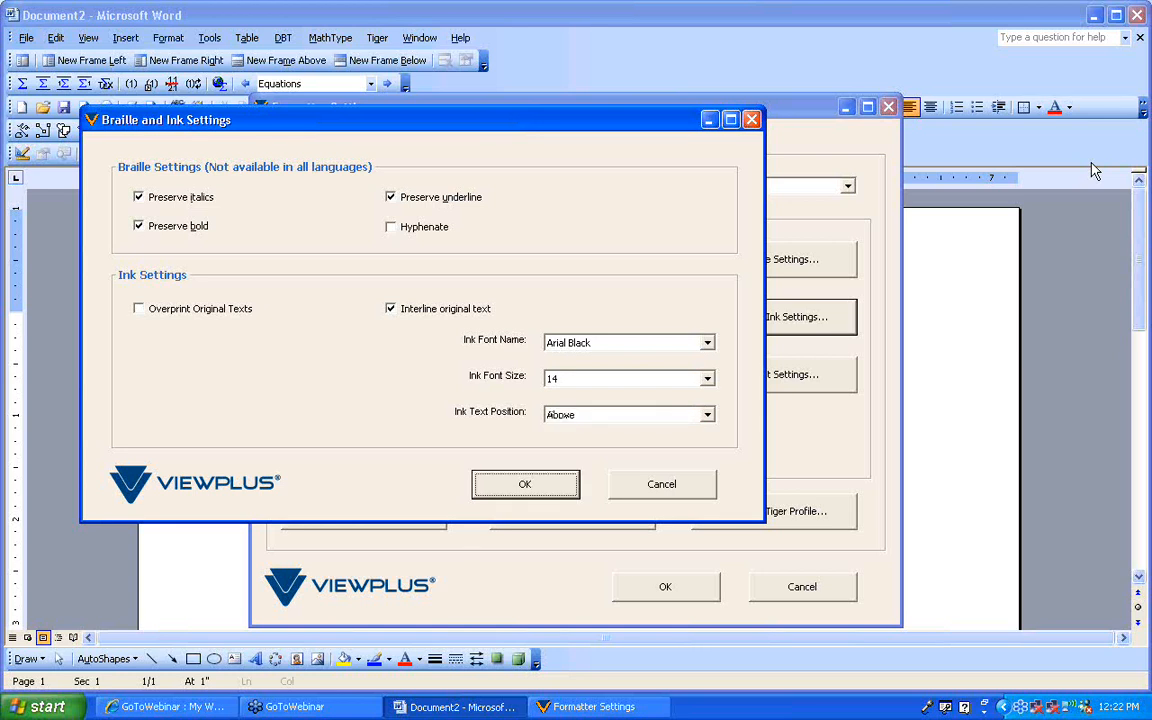
key(Return)
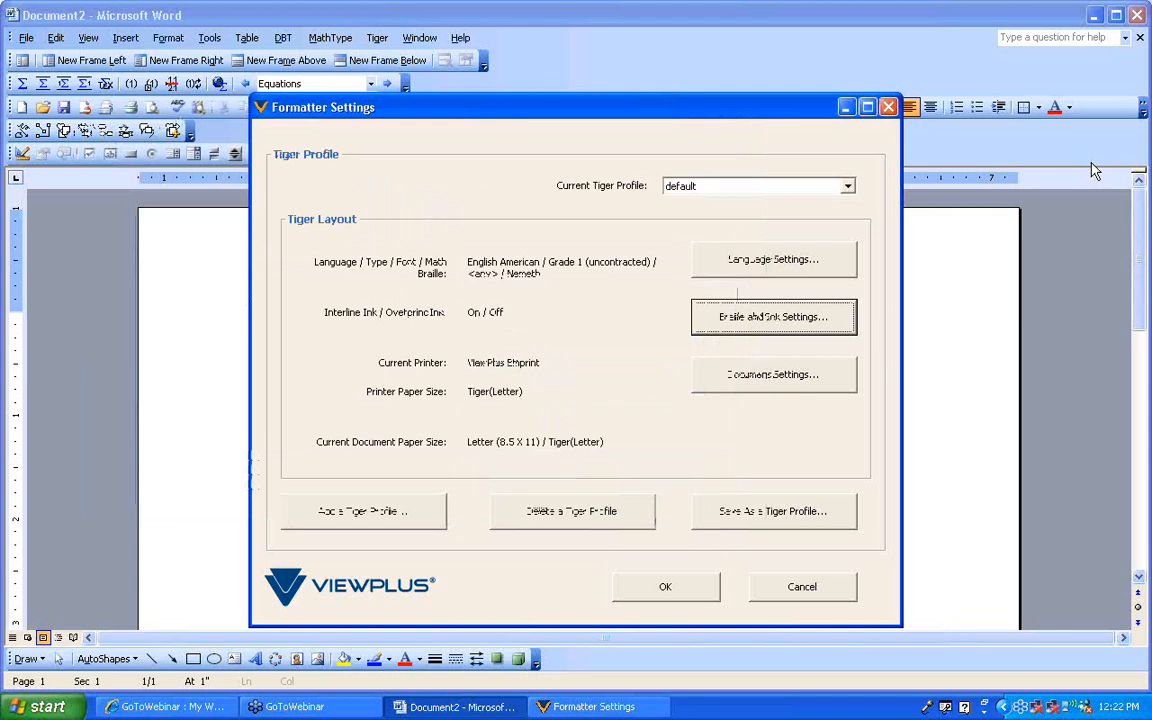
Accept the formatter settings for the default Tiger profile and return to the blank document
key(Tab)
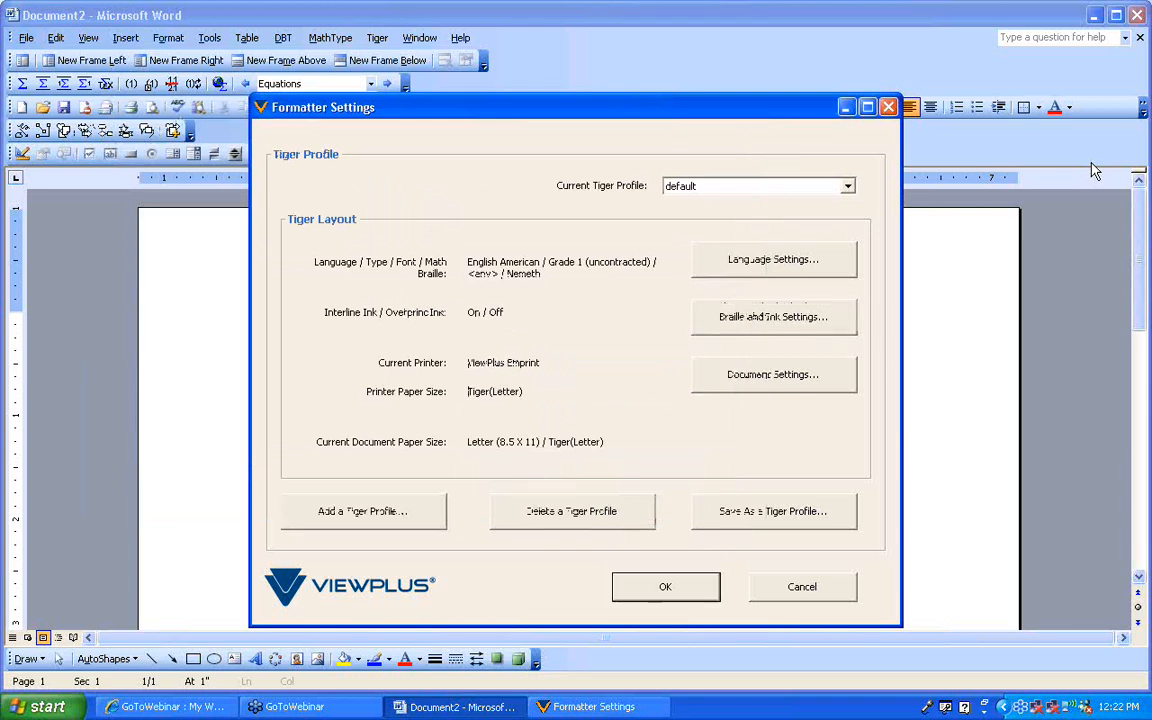
key(Tab)
key(Tab)
key(Tab)
key(Tab)
key(Tab)
key(Tab)
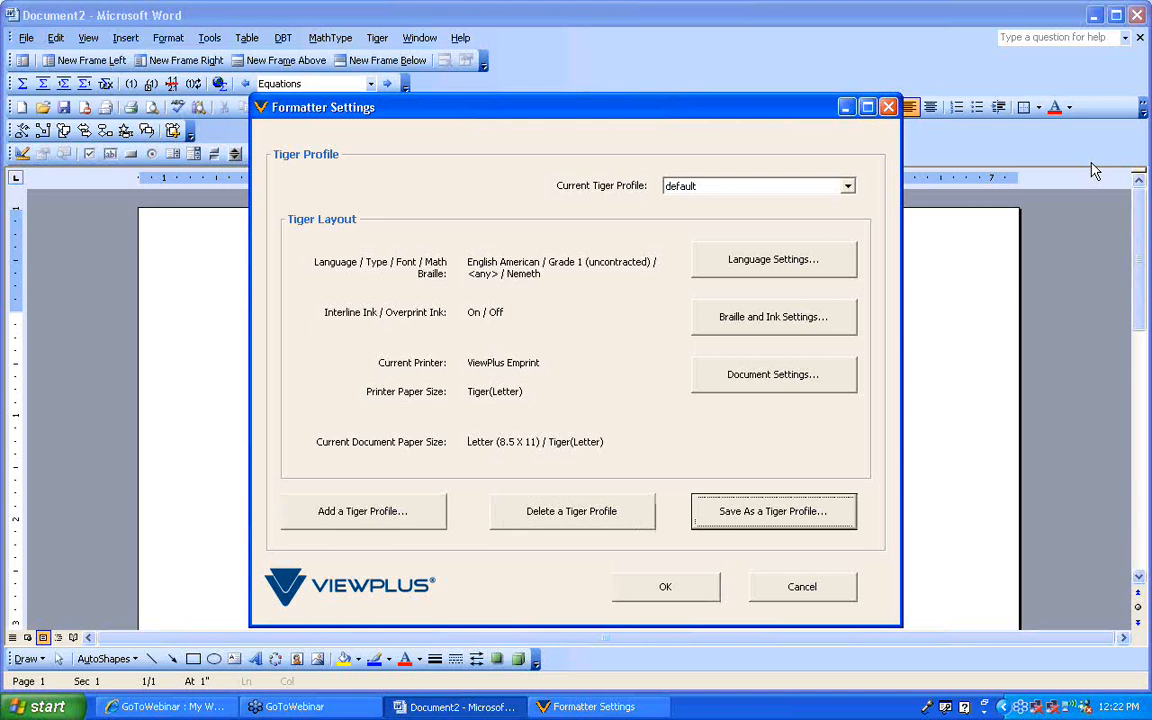
key(Return)
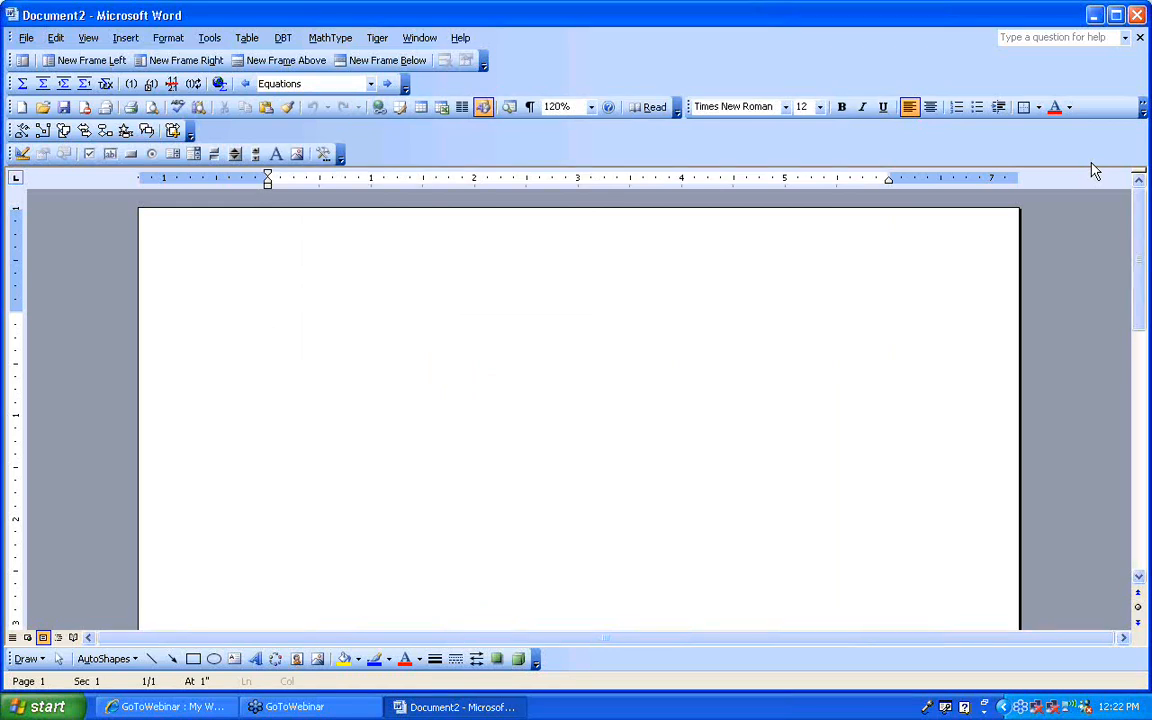
Enter the two heading lines "Tiger Software Suite" and "Nemeth Example" at the start of the document
text(Tiger )
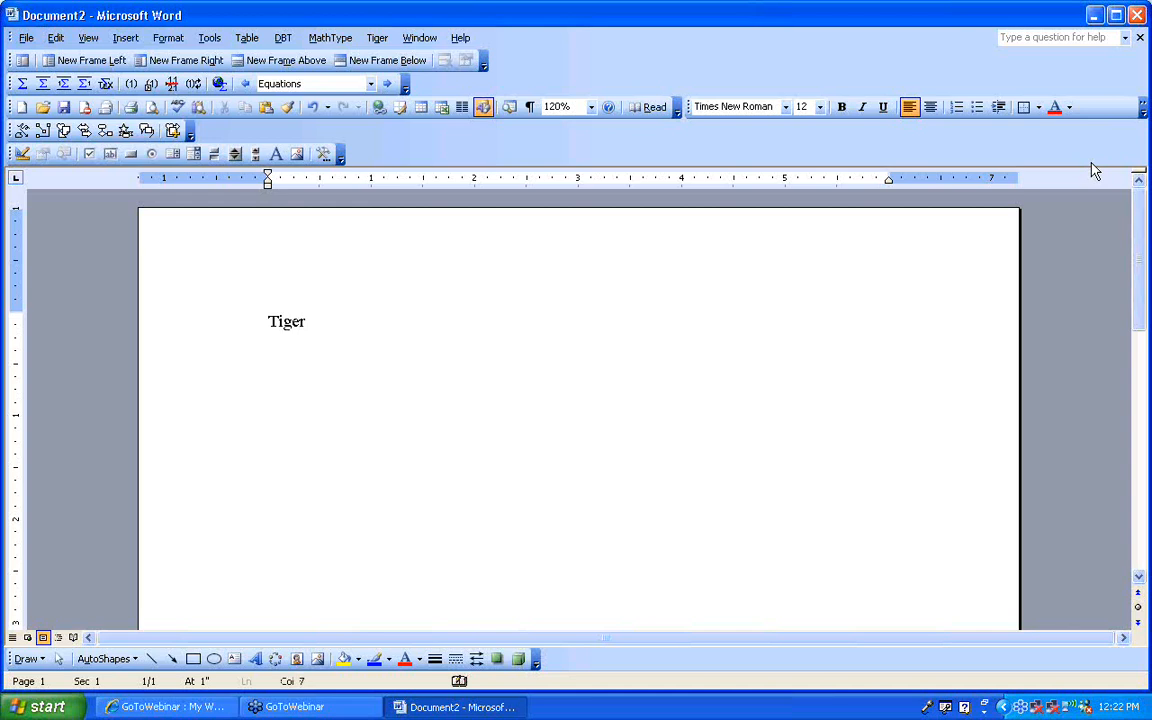
text(Software S)
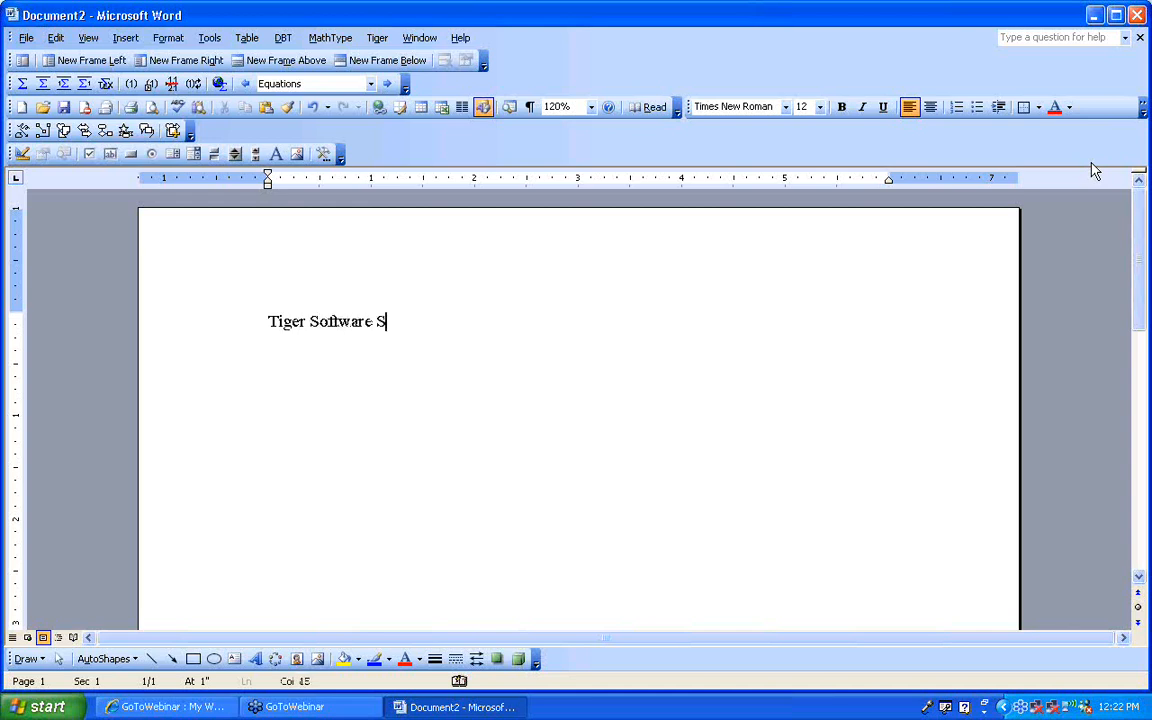
text(uite)
key(Return)
text(Neme)
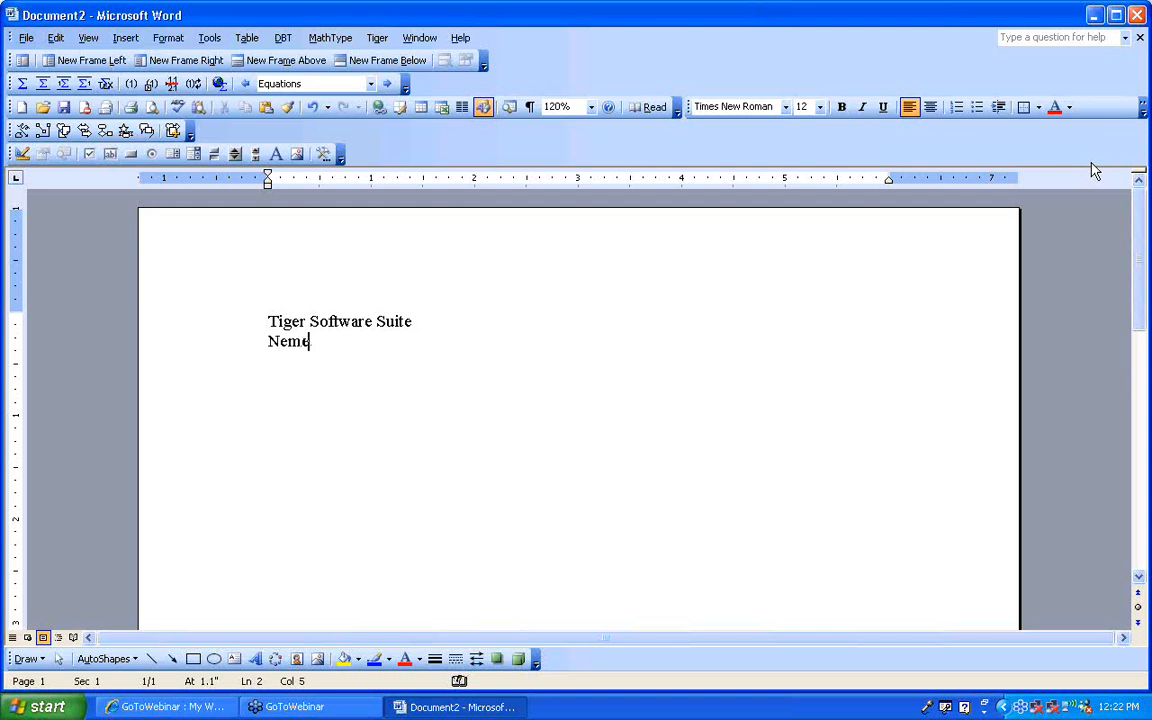
text(th Example)
key(Return)
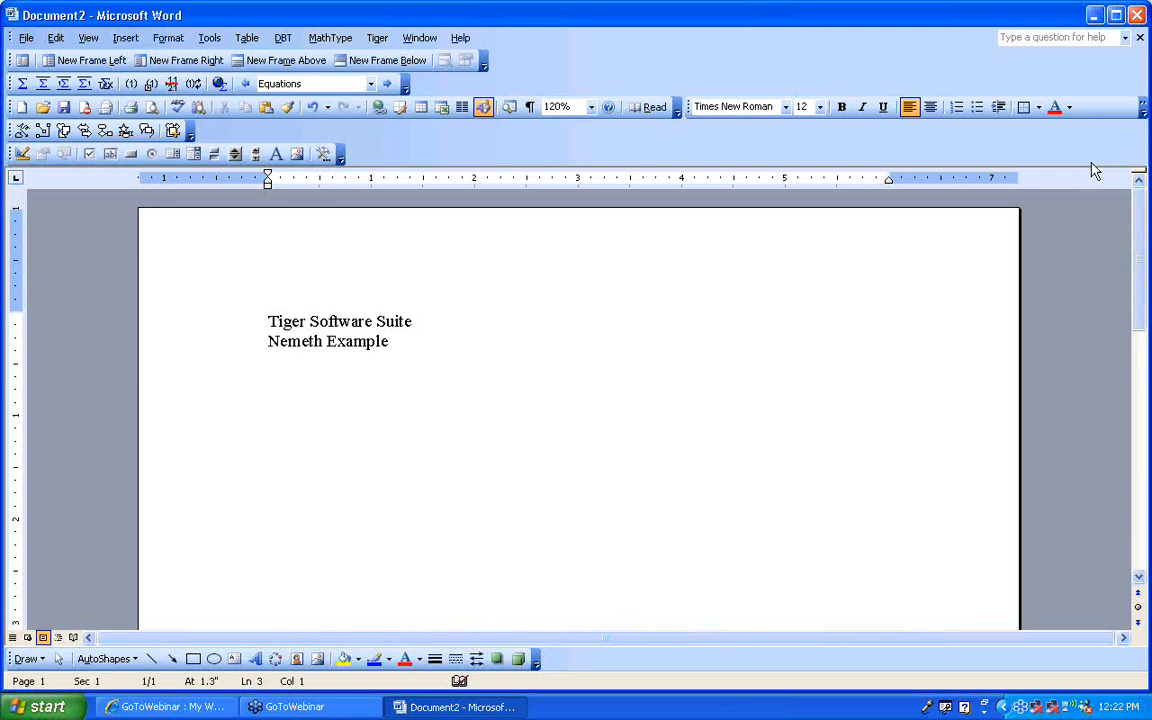
Insert the current date below the headings in the 11/10/2010 format
key(alt+i)
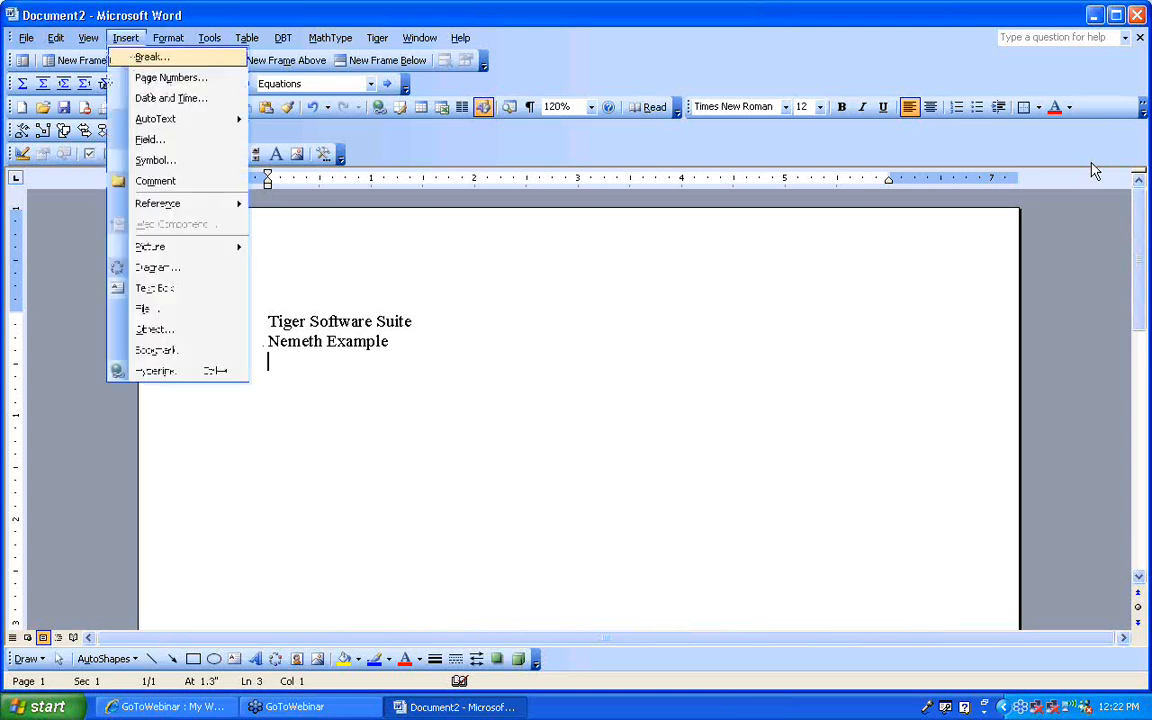
key(Down)
key(Down)
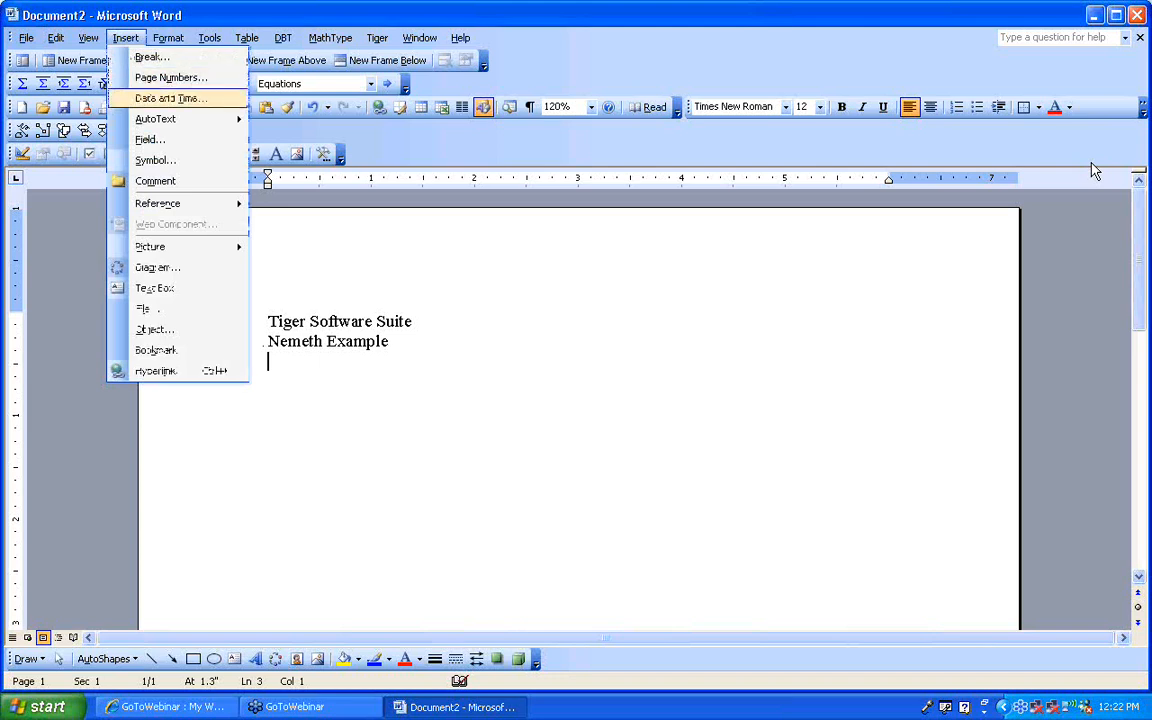
key(Return)
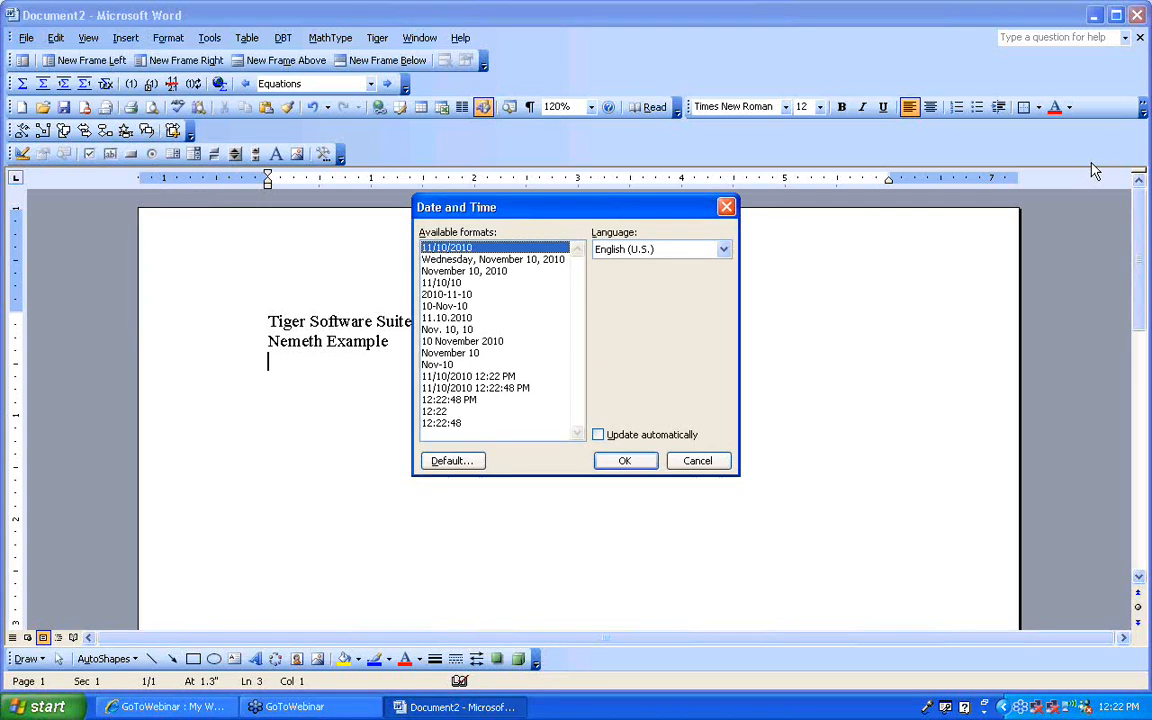
key(Return)
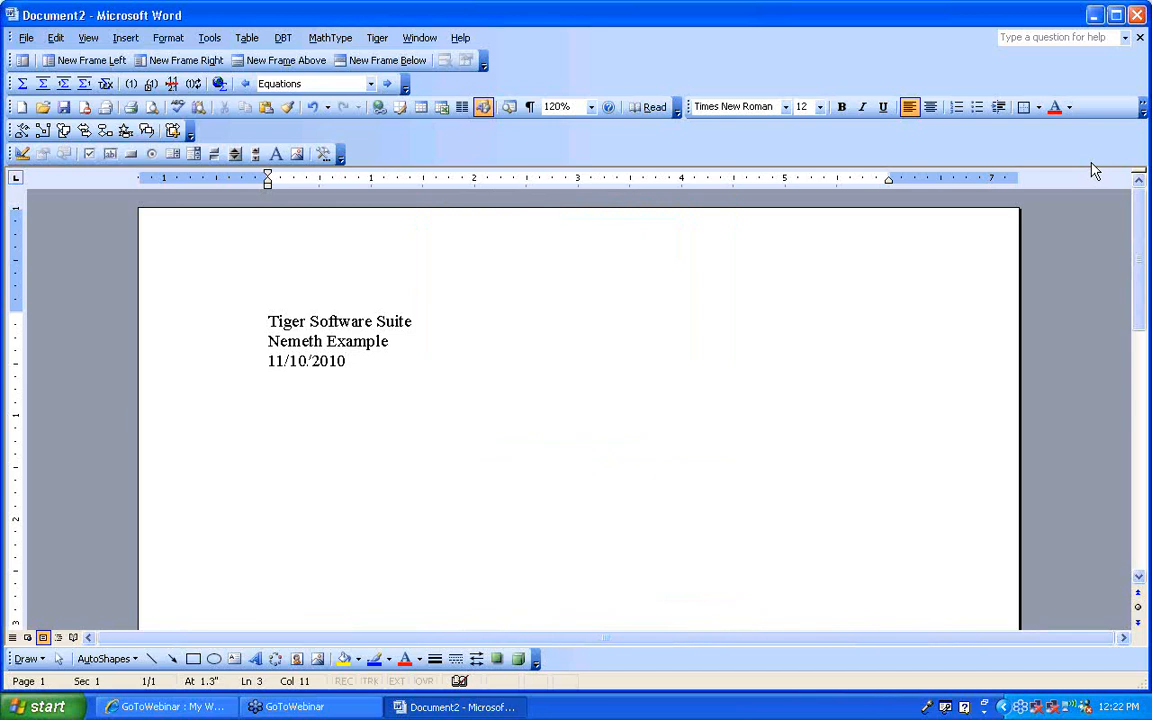
Leave a blank line under the date and start a new inline MathType equation there
key(Return)
key(Return)
key(alt)
key(Right)
key(Right)
key(Right)
key(Right)
key(Right)
key(Right)
key(Right)
key(Right)
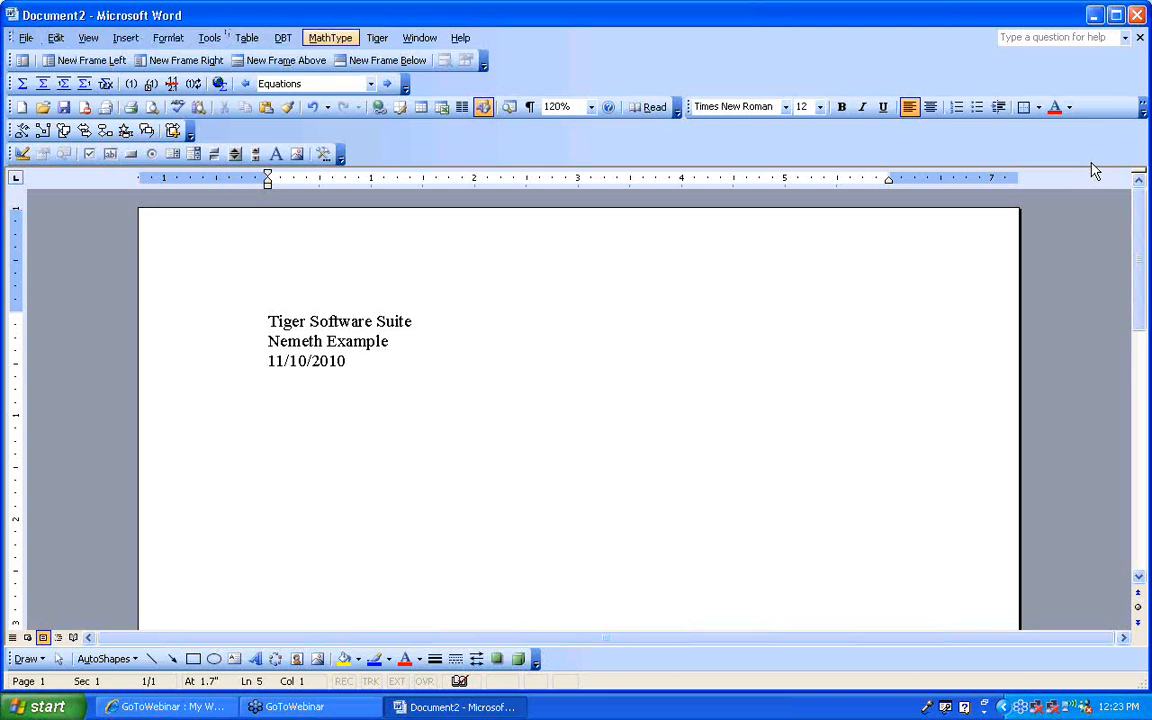
key(Down)
key(Down)
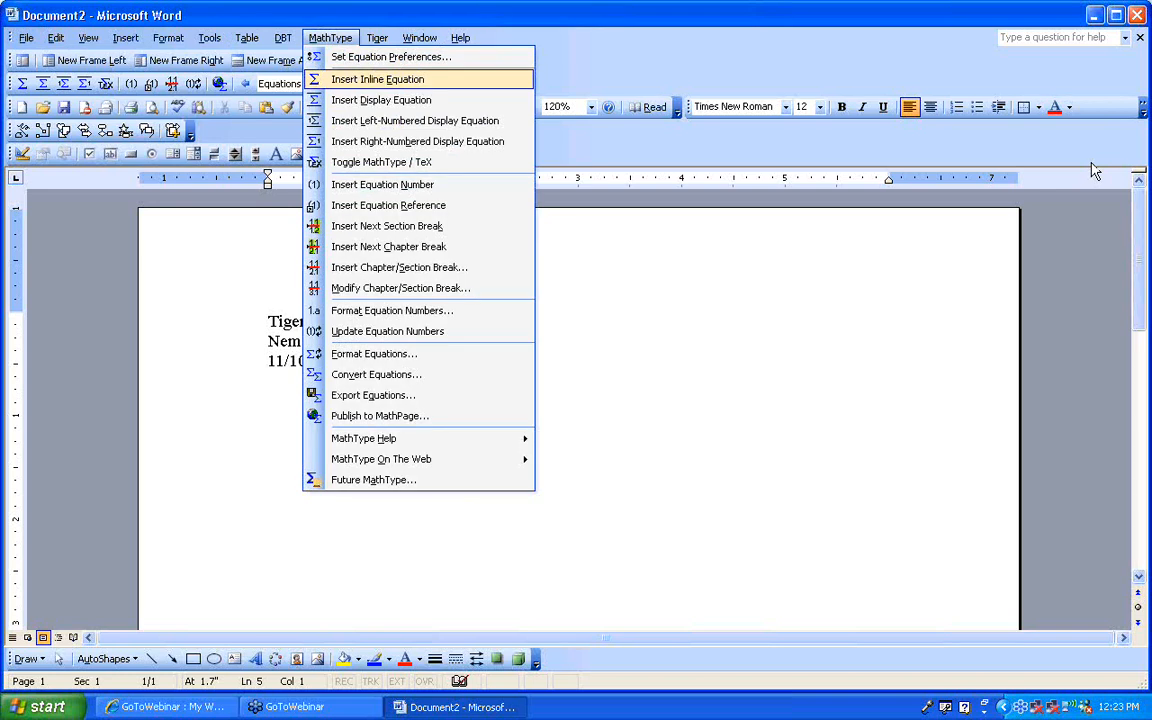
key(Return)
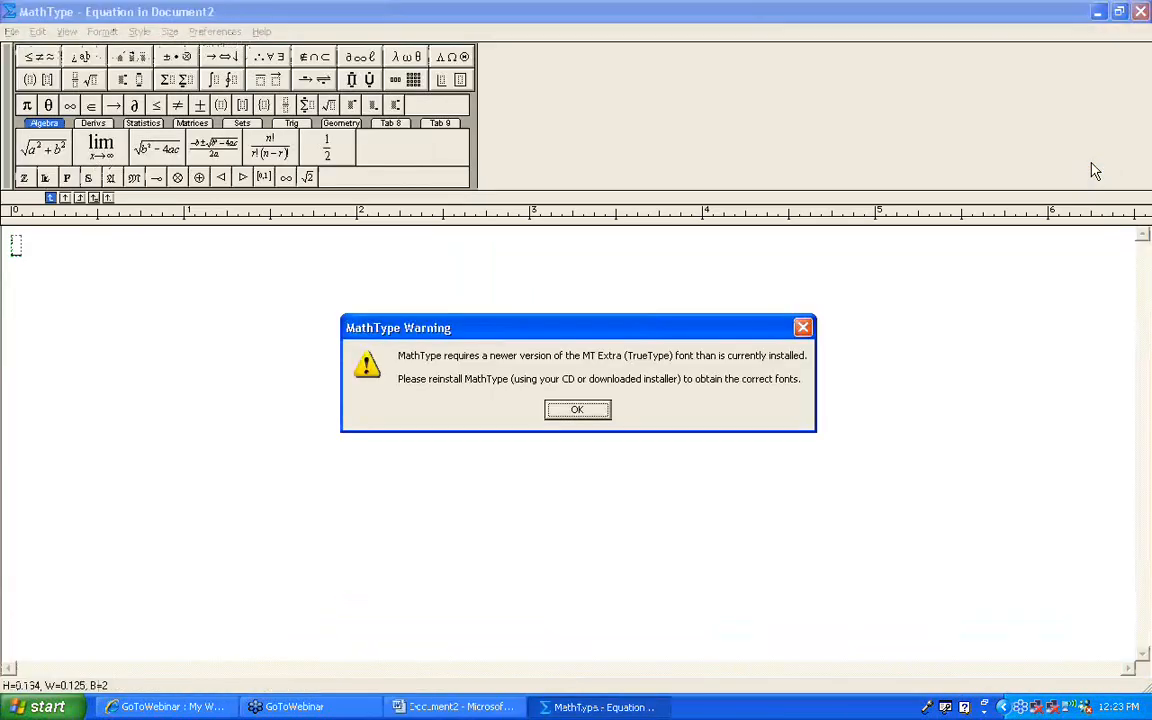
key(Return)
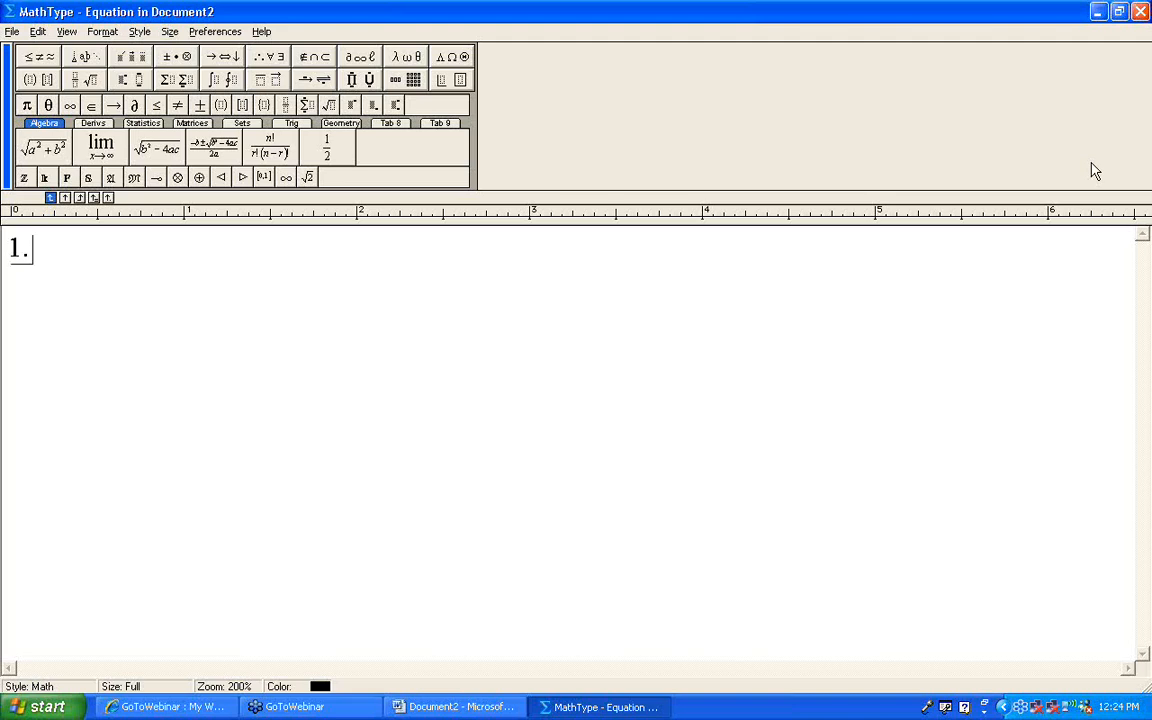
Write the equation "1.2+4=6", close MathType and save the equation into the document
text(2+4=)
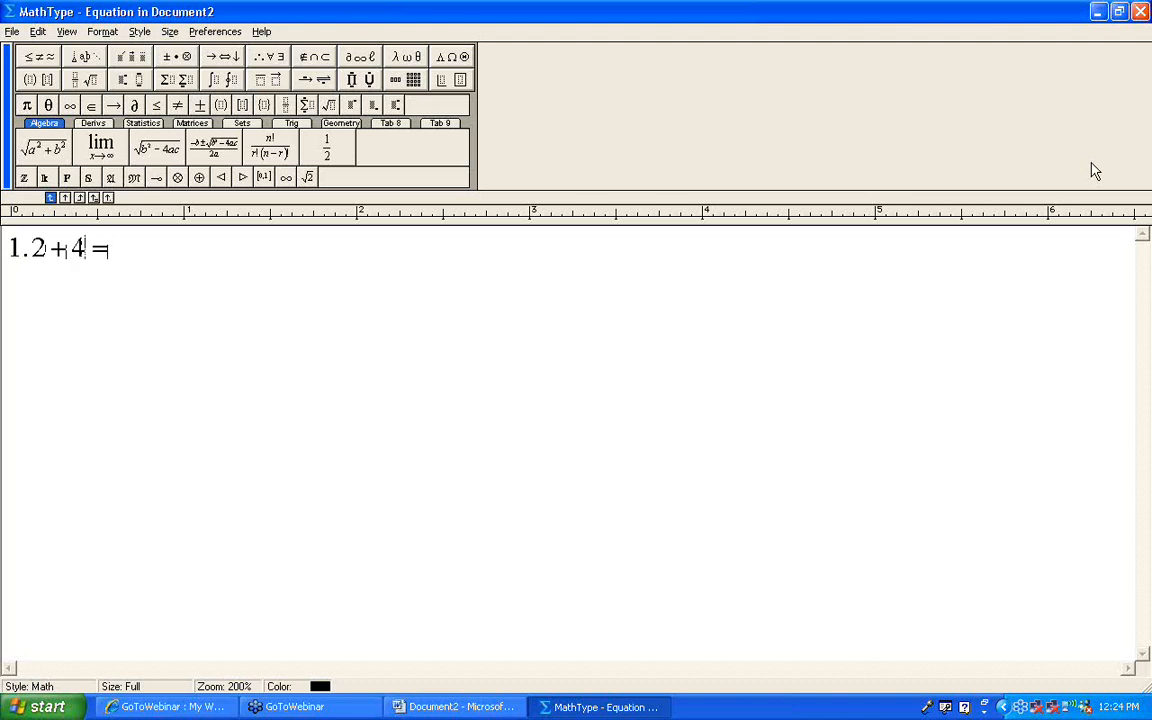
text(6)
key(alt+f)
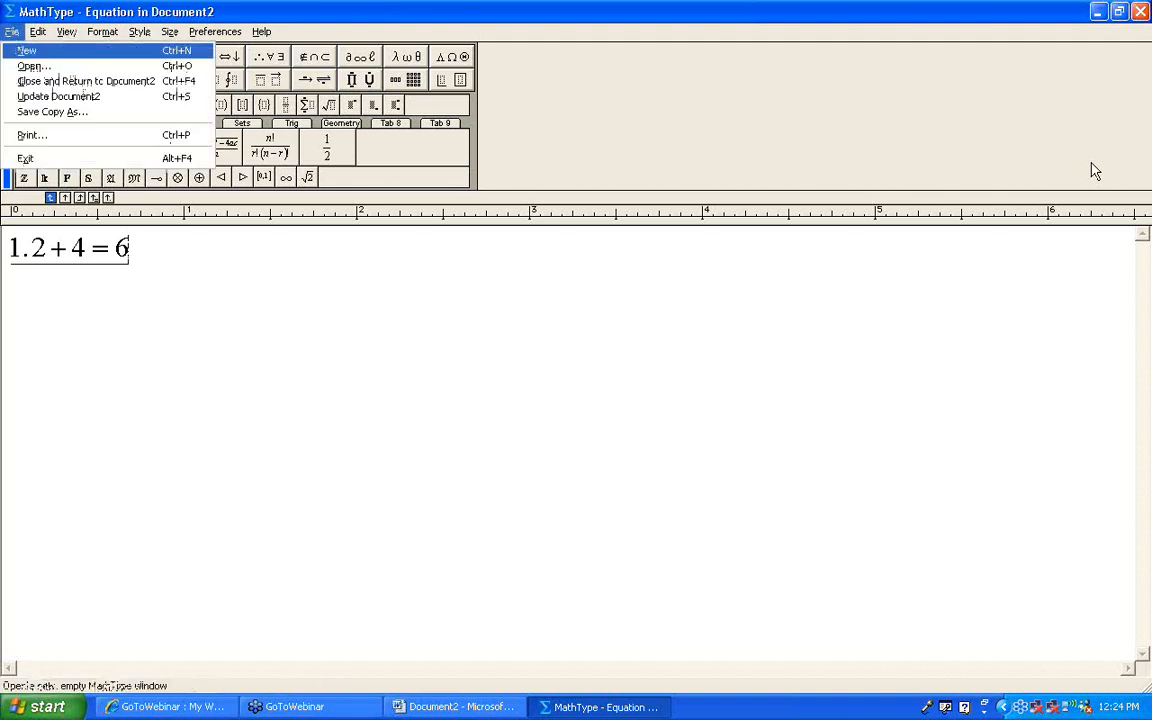
key(Down)
key(Down)
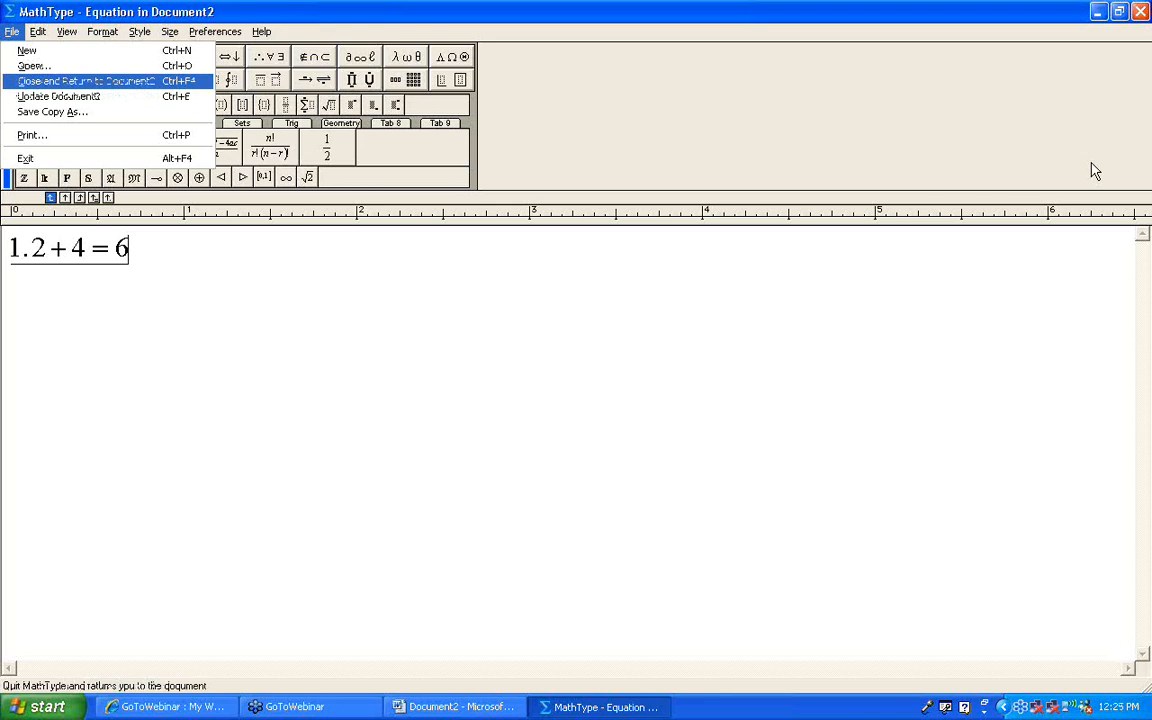
key(Return)
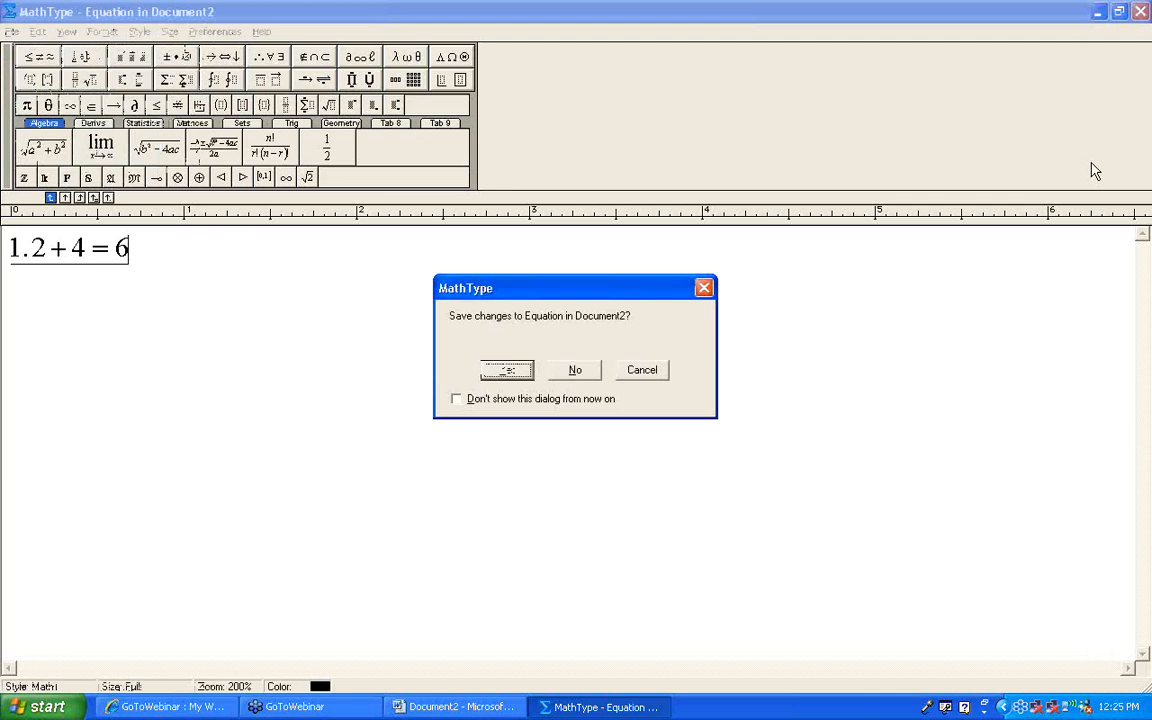
key(Return)
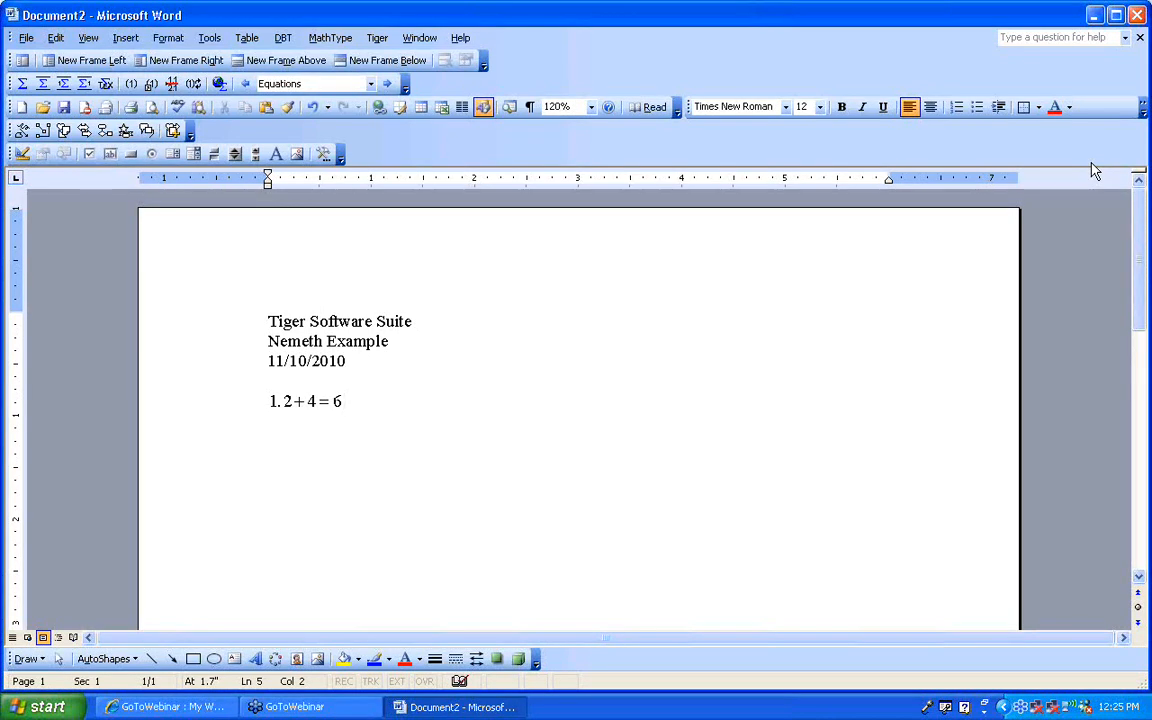
Start an inline MathType equation on a new line and write "2." followed by the full-size fraction 8/12
key(Return)
click(330, 37)
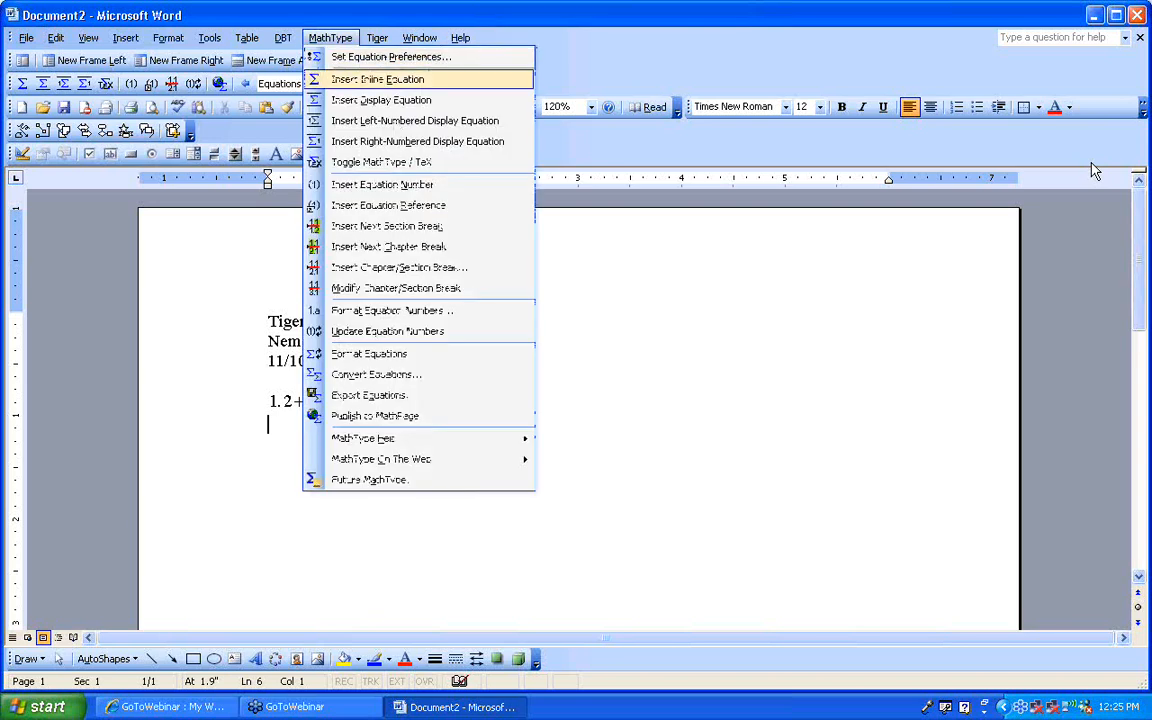
key(Return)
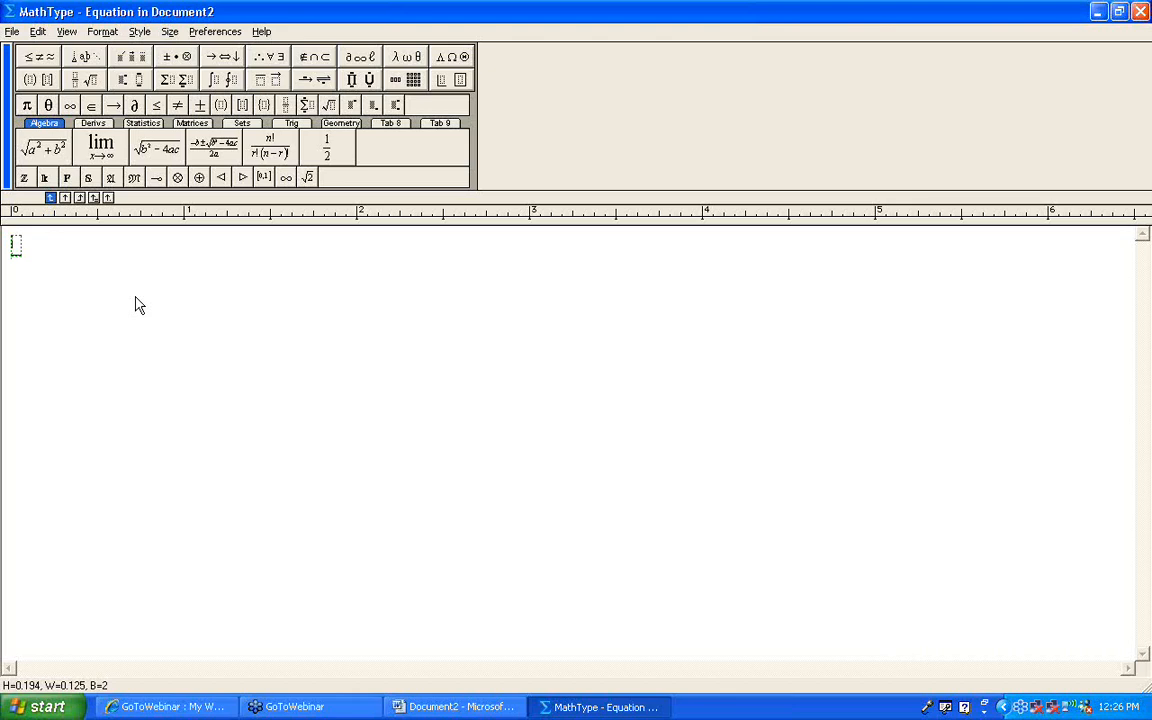
text(2.)
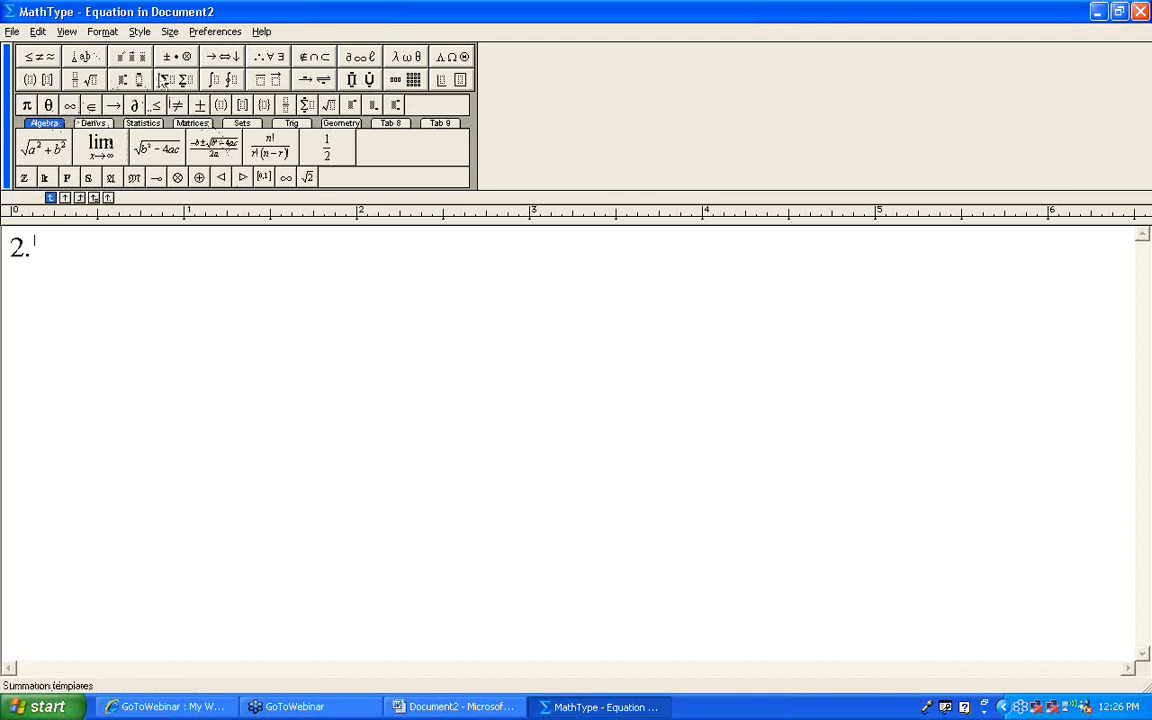
click(84, 81)
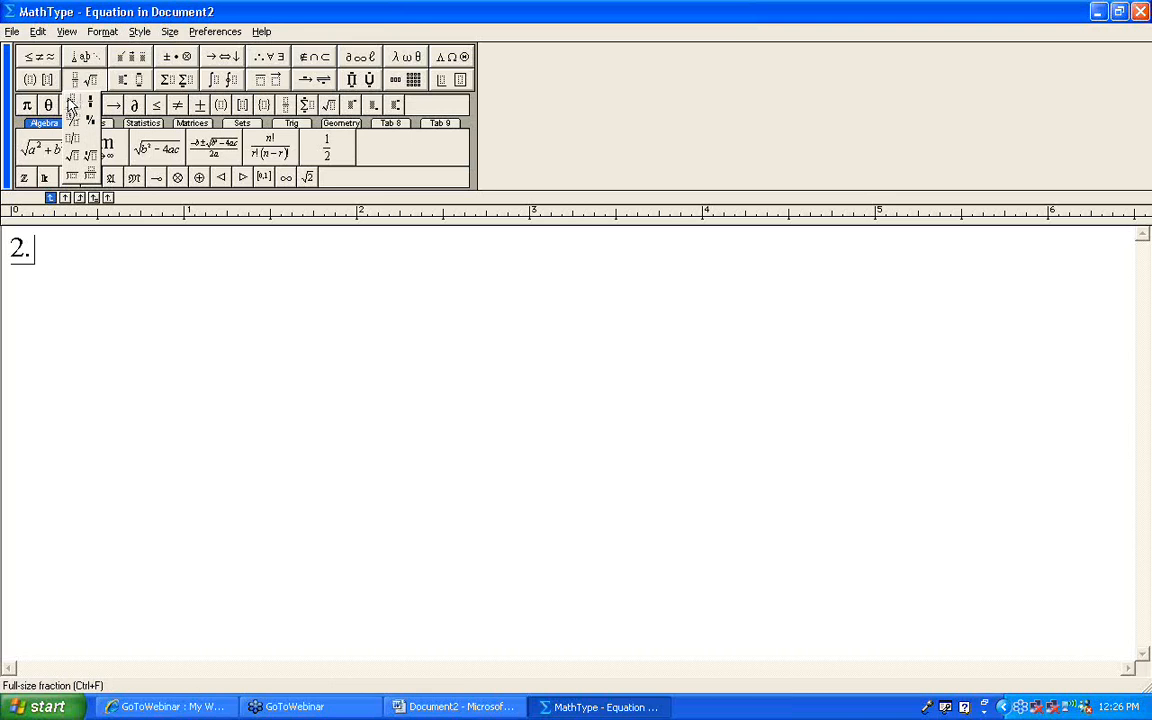
click(71, 104)
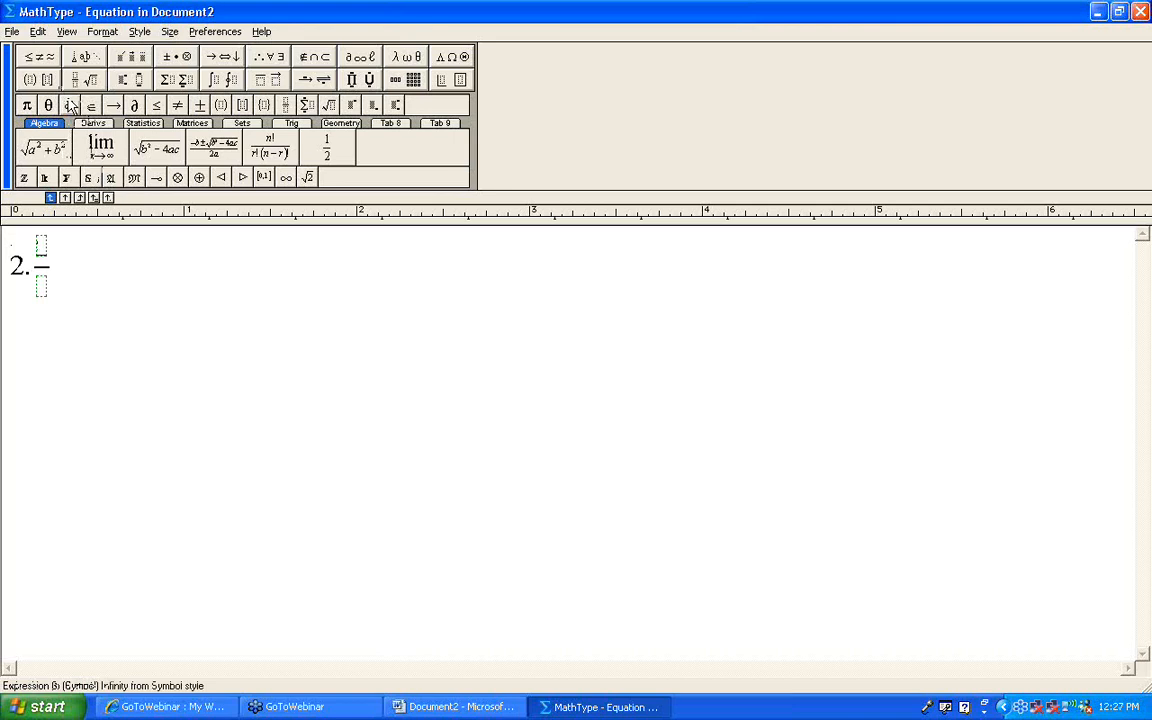
text(8)
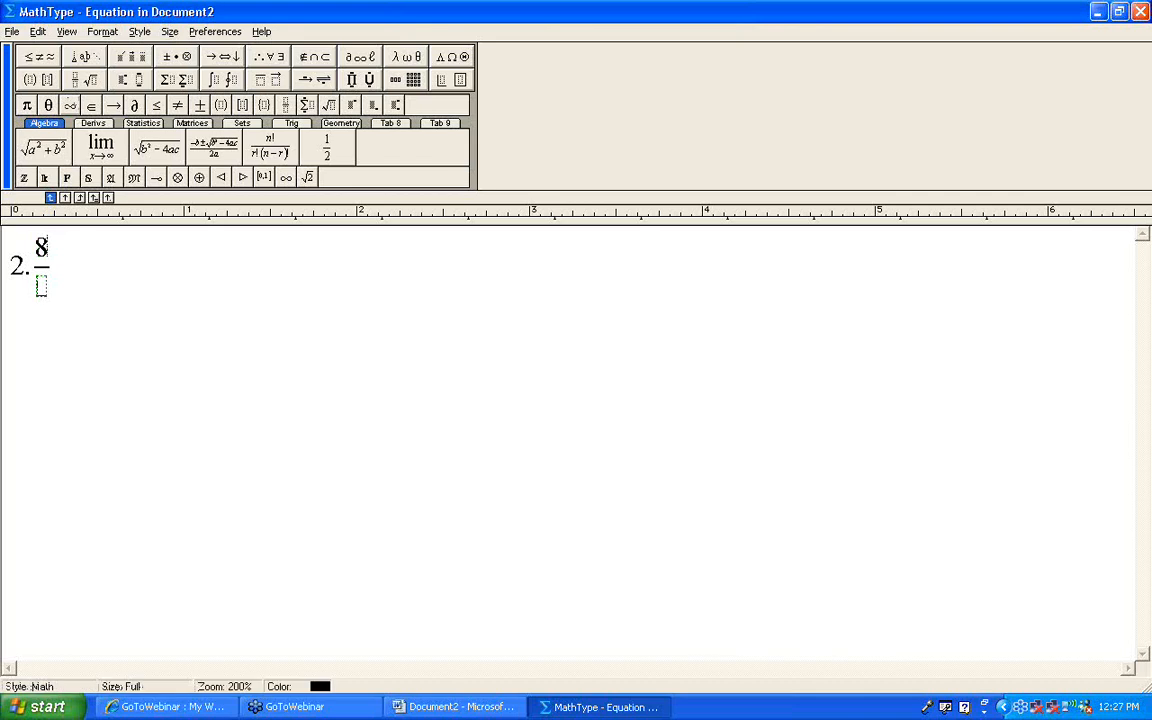
key(Tab)
text(12)
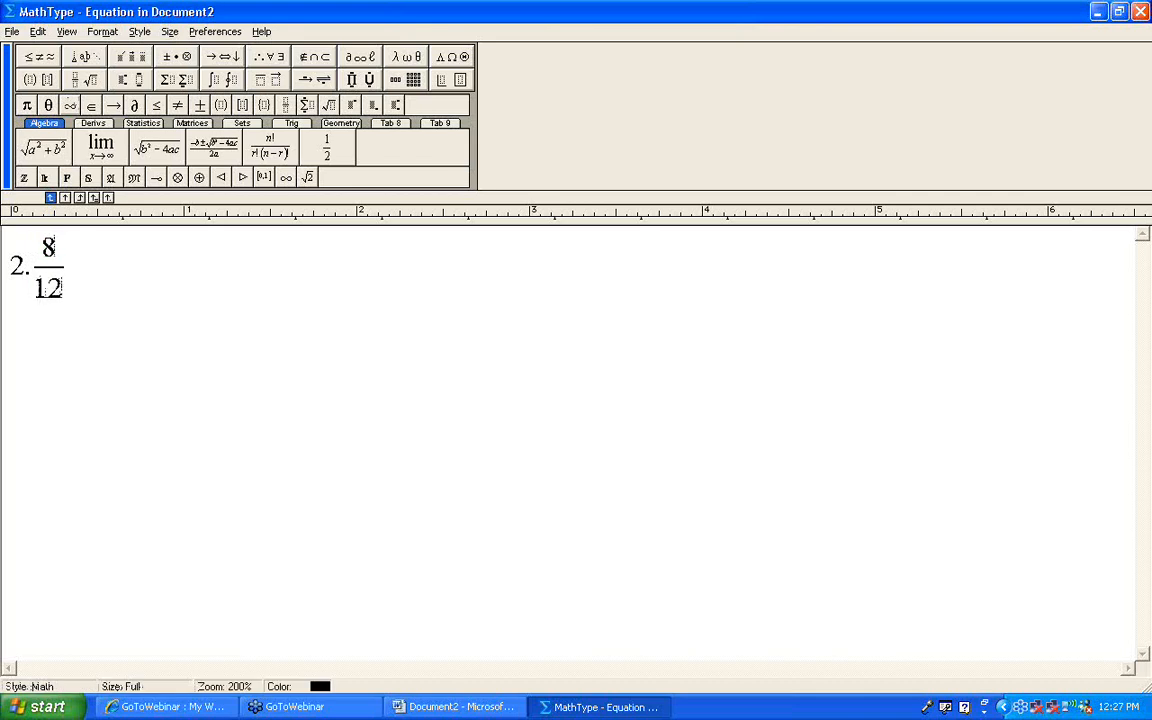
Complete the equation with "=" and the full-size fraction 2/3, then close MathType and save the equation into the document
key(Tab)
text(=)
click(78, 82)
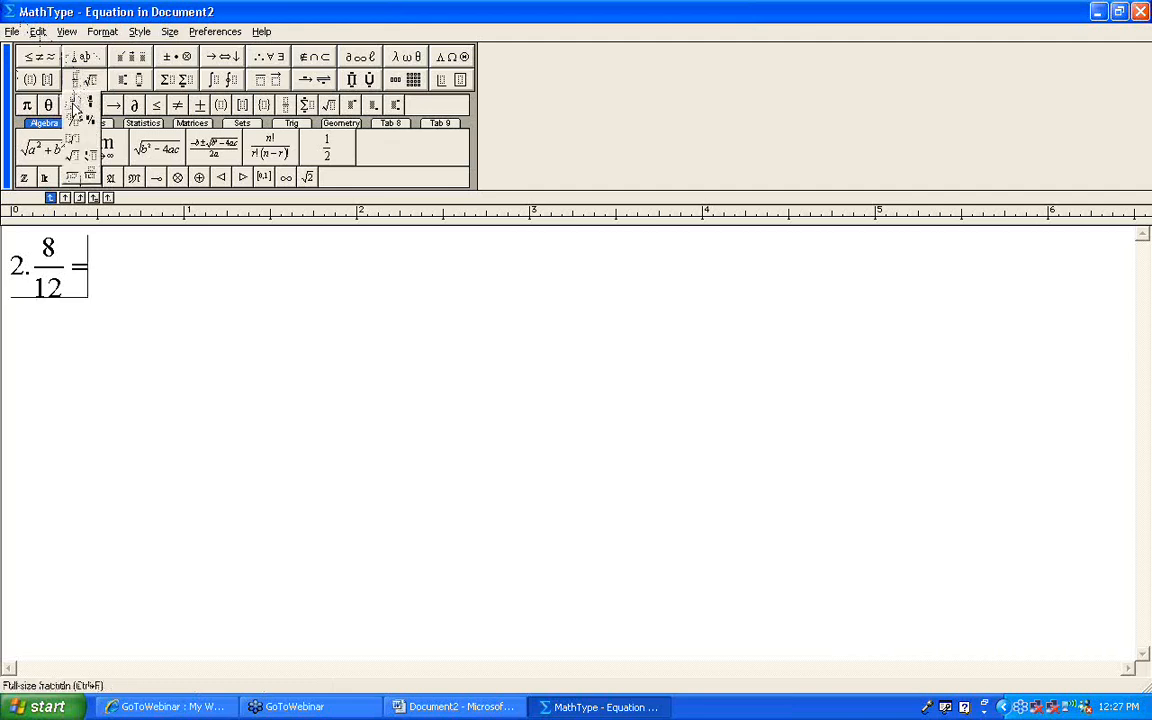
click(72, 107)
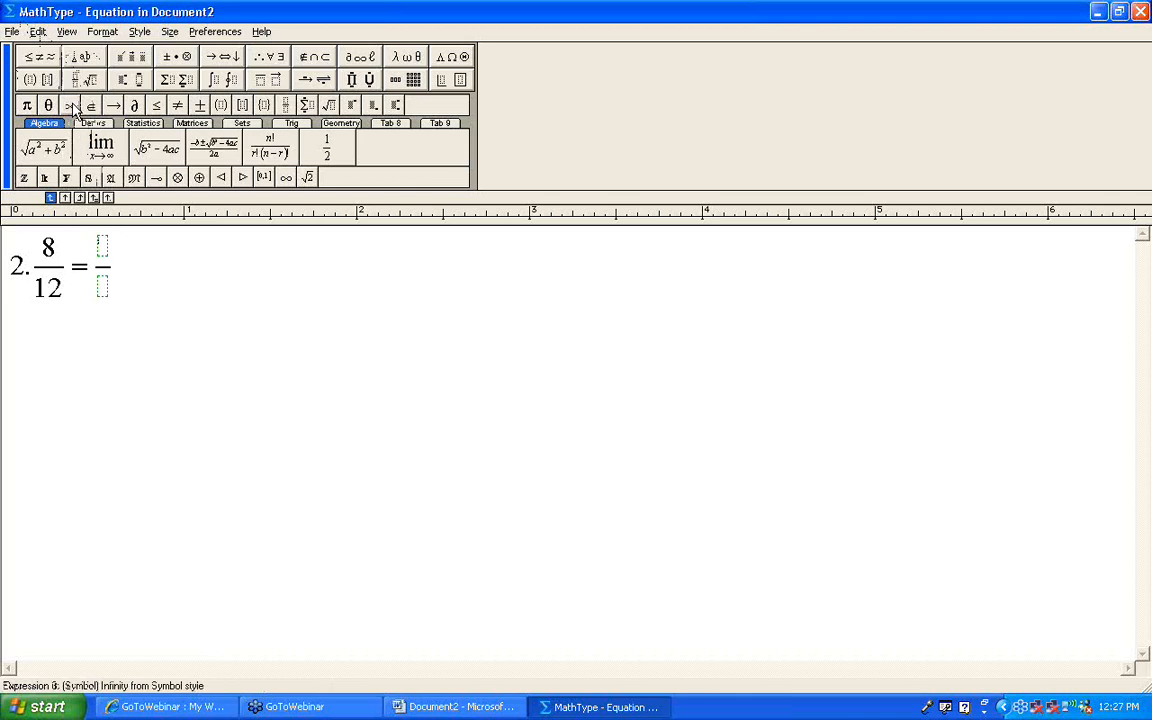
text(2)
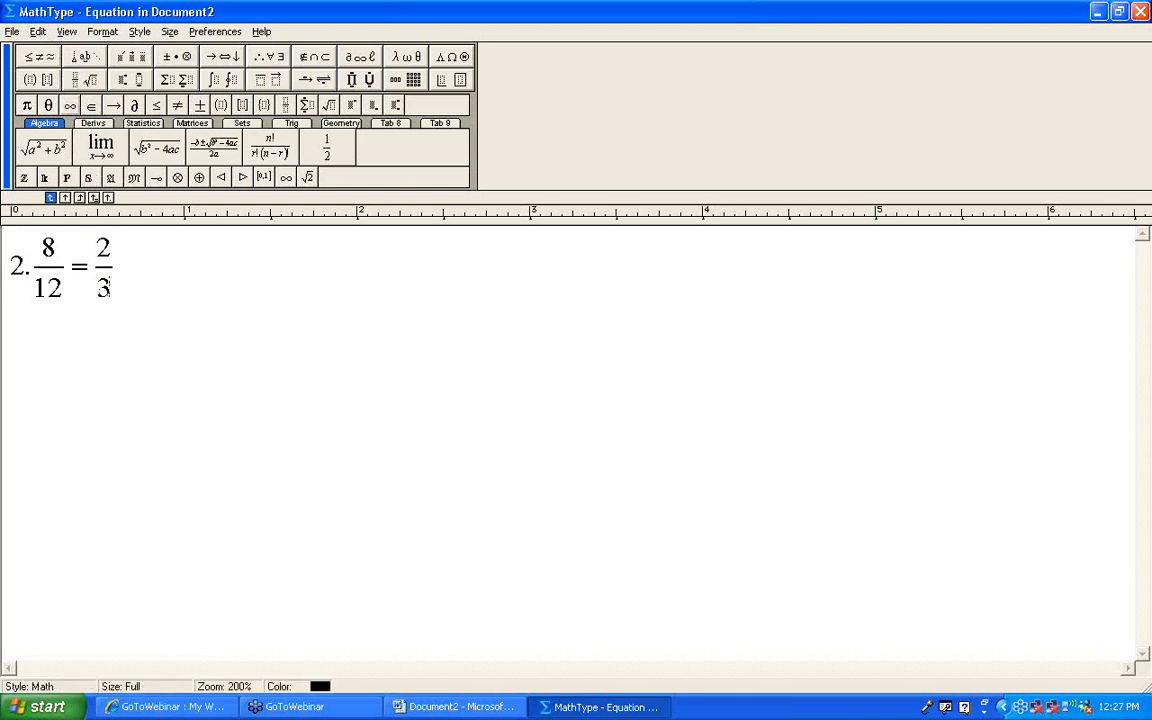
key(Tab)
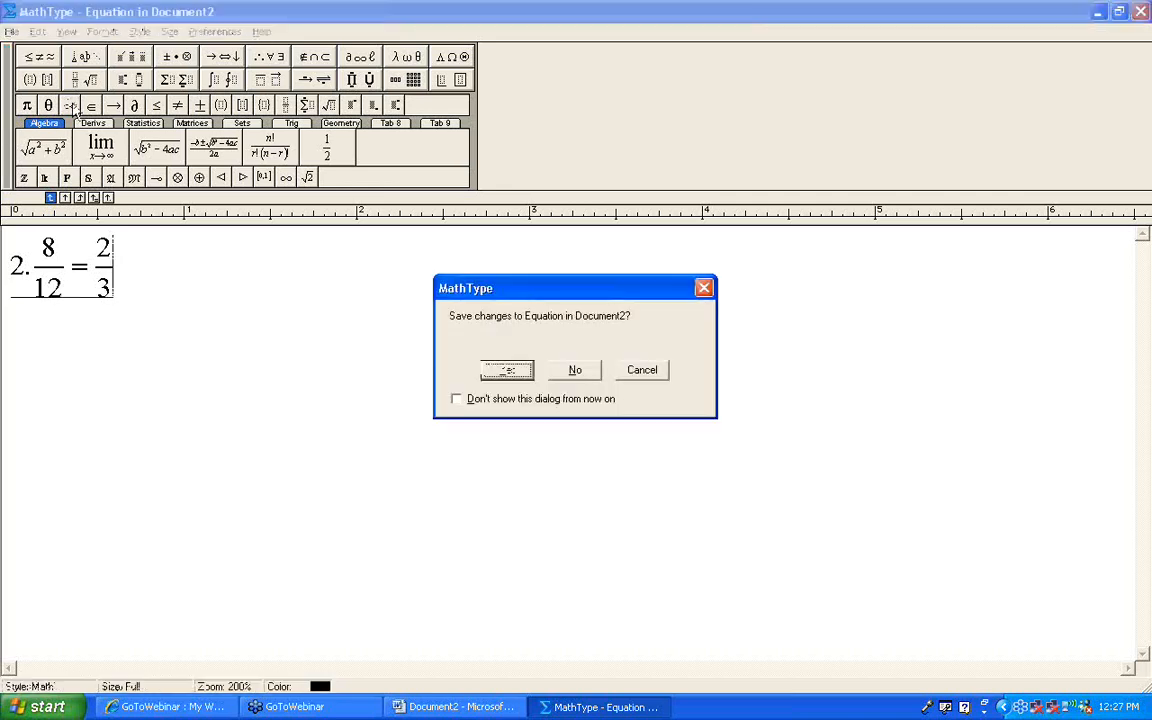
key(Return)
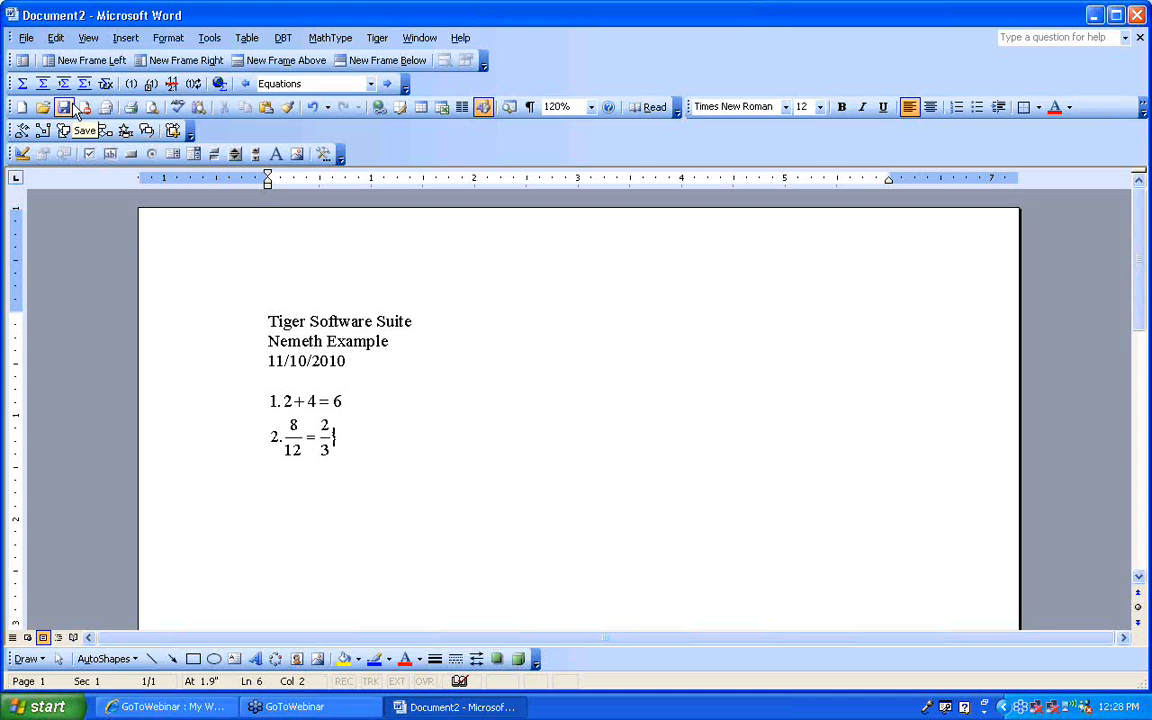
Write the TeX expression "$ \frac{8}{12} = \frac{2}{3} $" on a new line below the second equation
click(64, 107)
key(Return)
text($ \f)
text(rac{8)
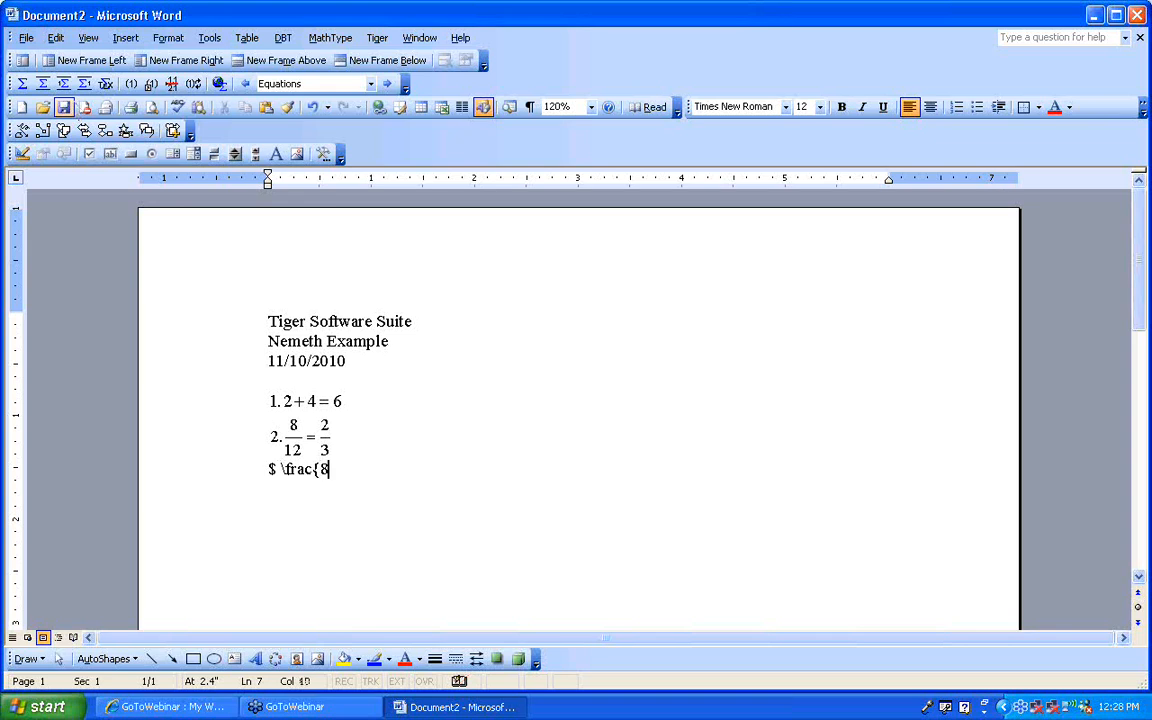
text(}{12} = \frac)
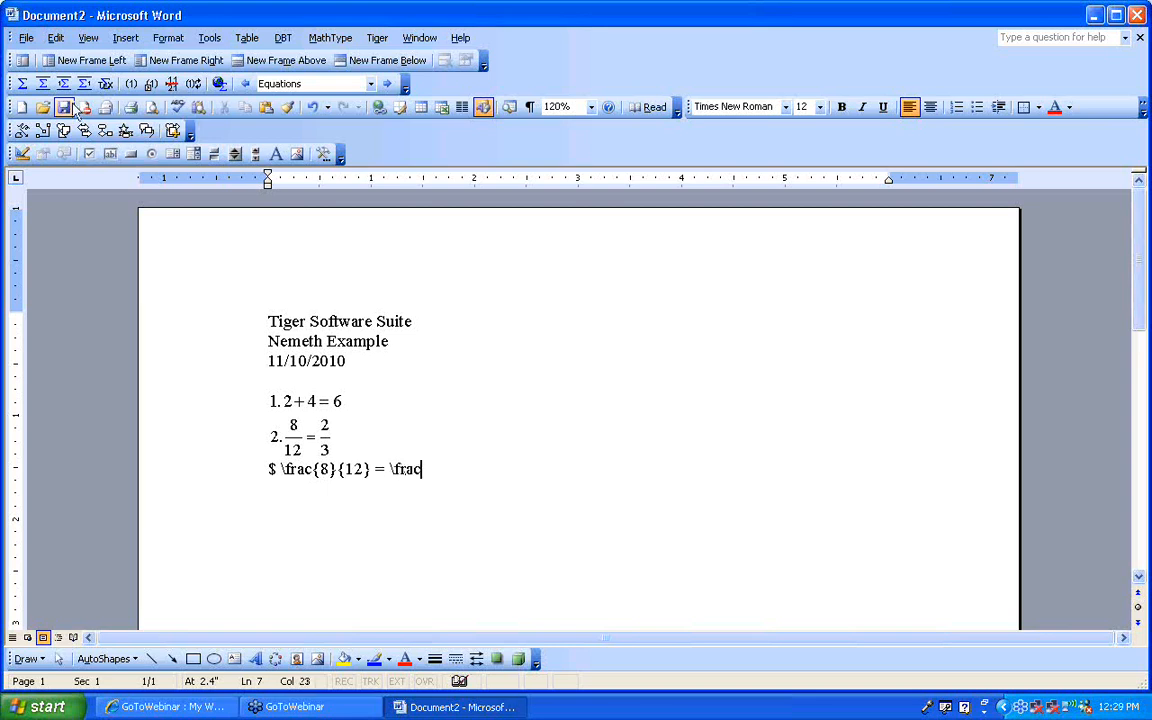
text({2}{3})
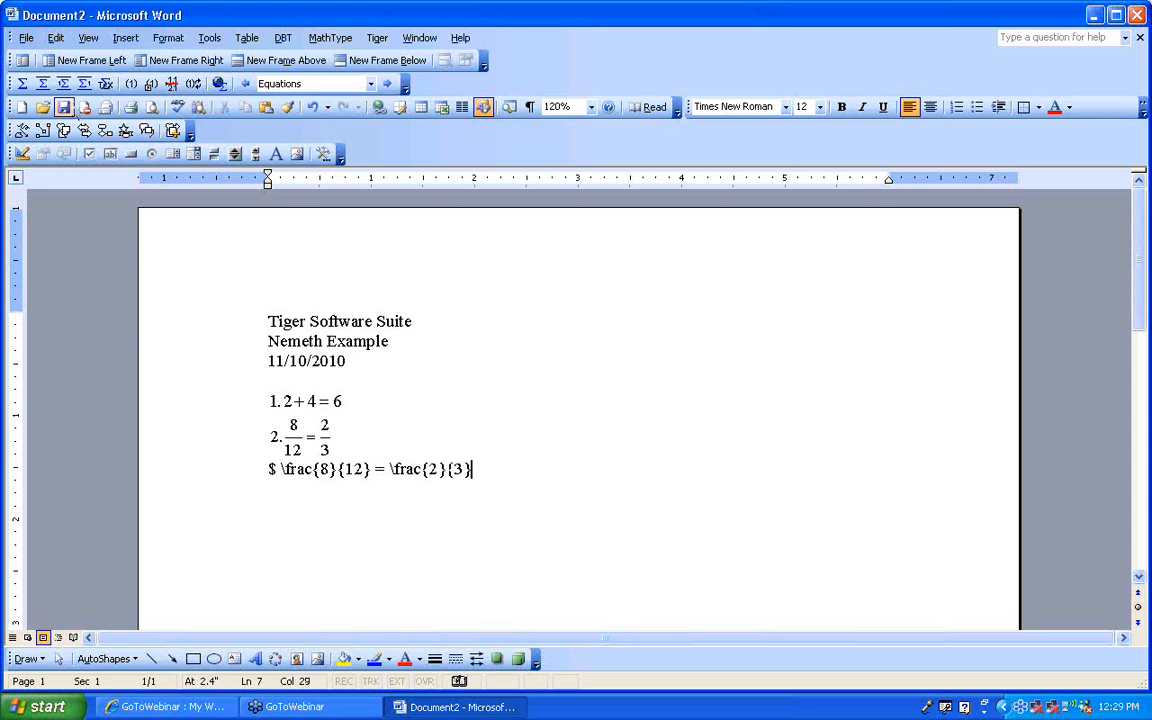
text( $)
Convert the TeX expression into a MathType equation and delete the converted equation
key(Left)
key(Left)
key(alt+backslash)
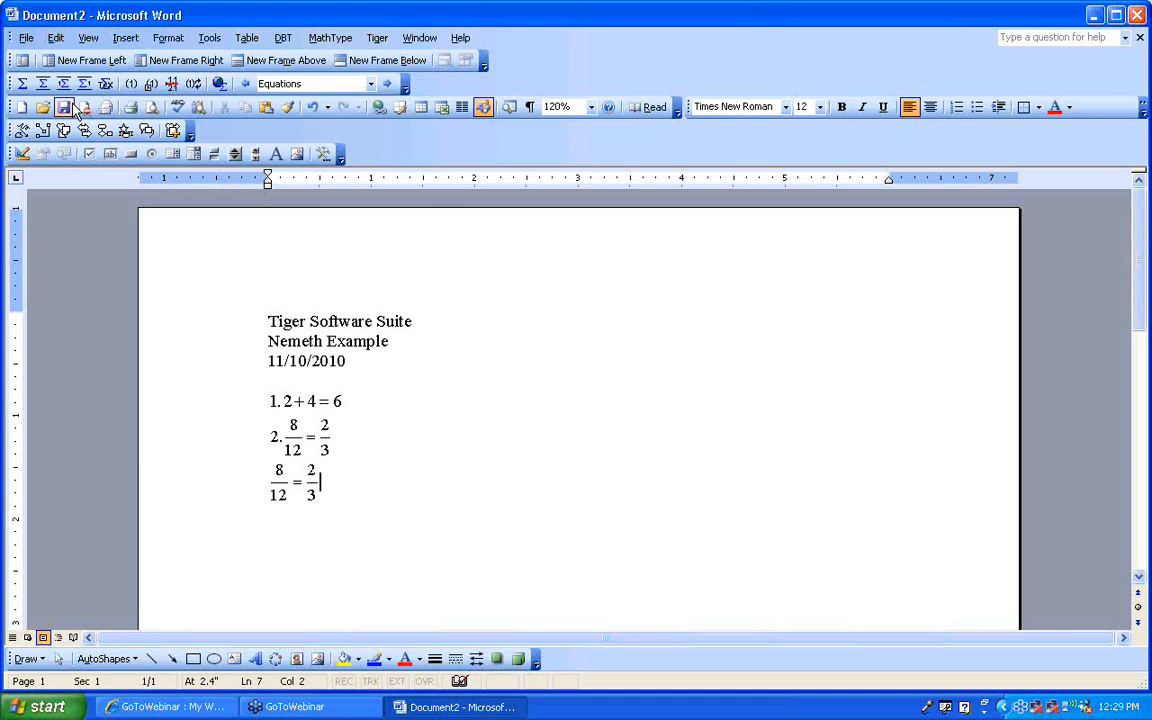
key(shift+Left)
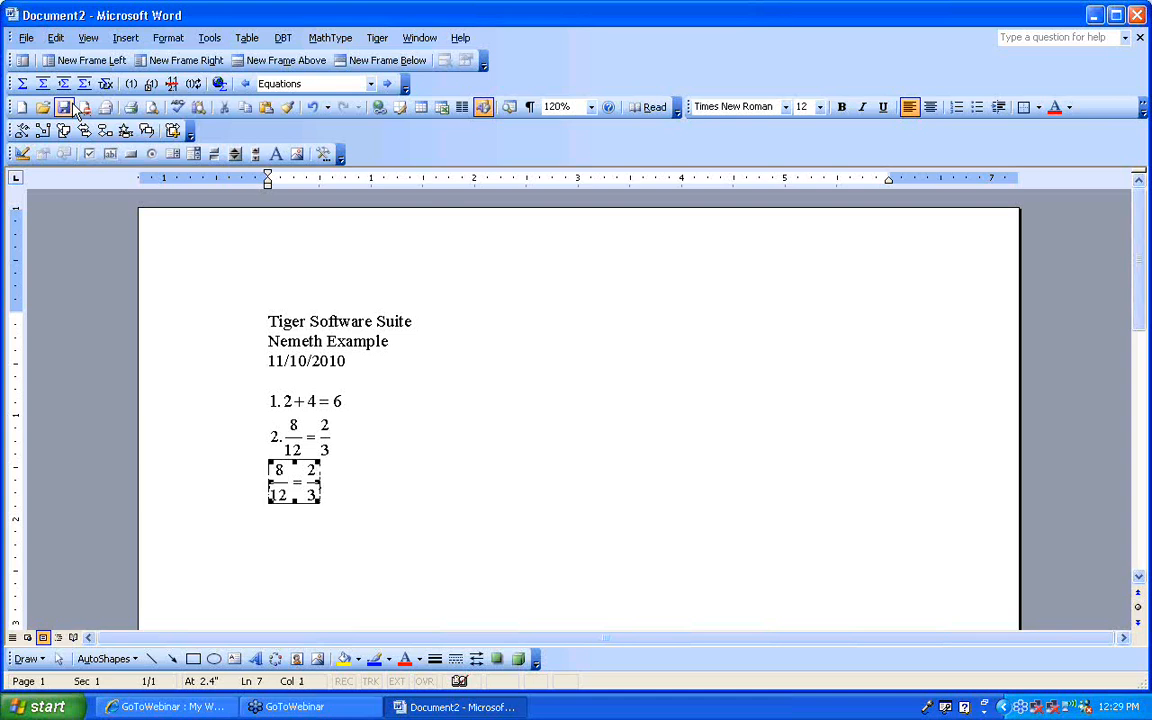
key(Delete)
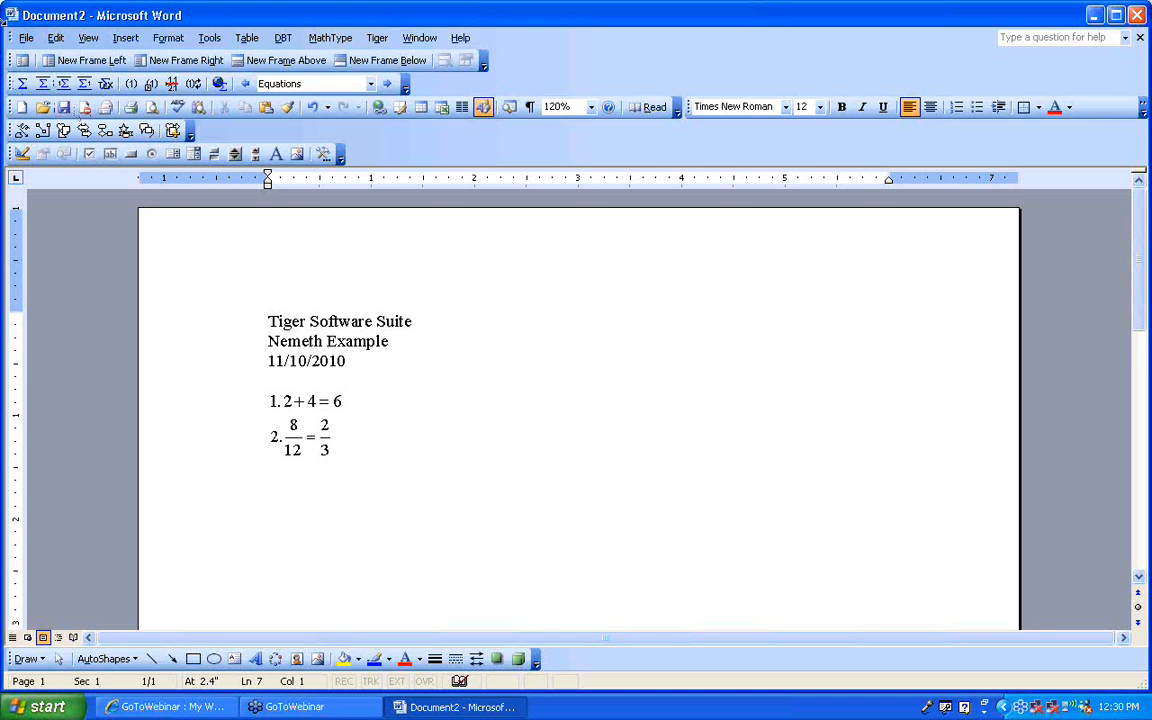
Start an inline MathType equation on the empty line and write "3.6" followed by a multiplication sign
click(331, 39)
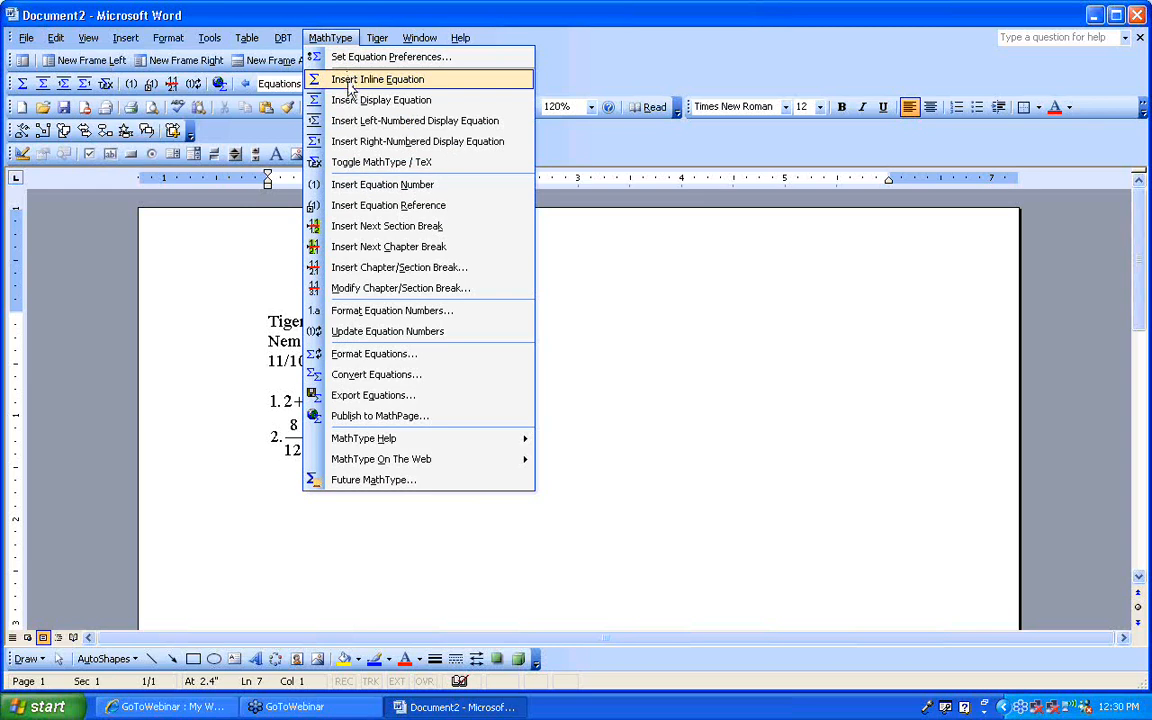
click(350, 80)
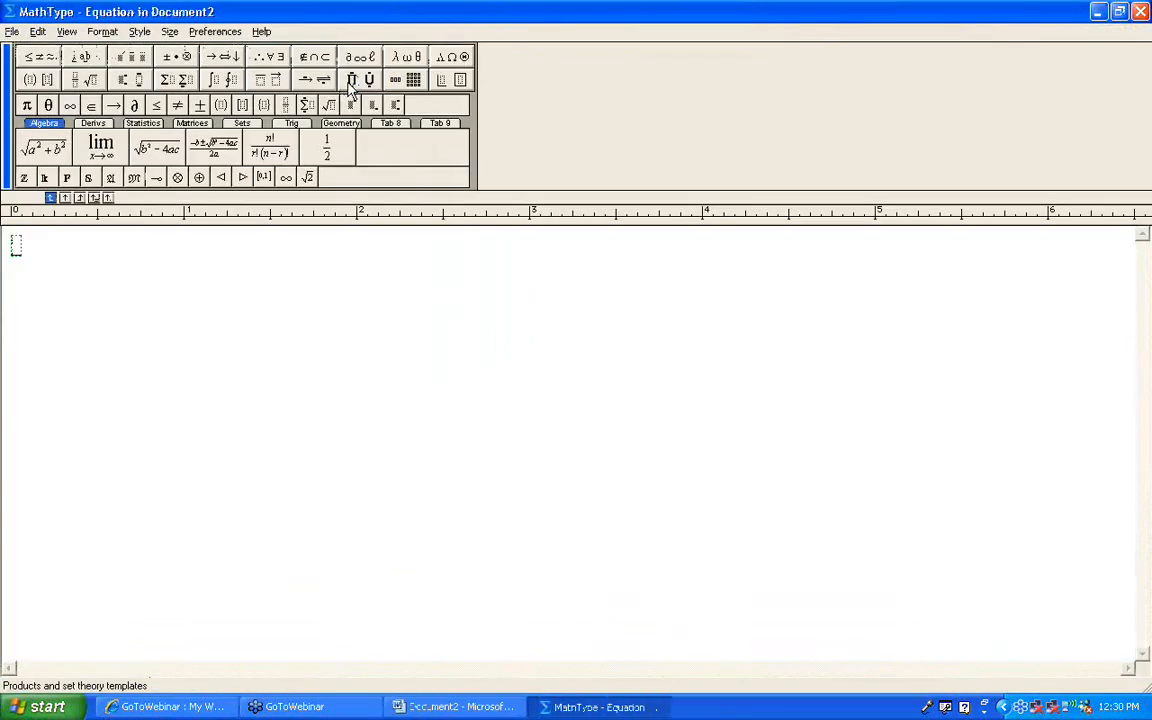
text(3)
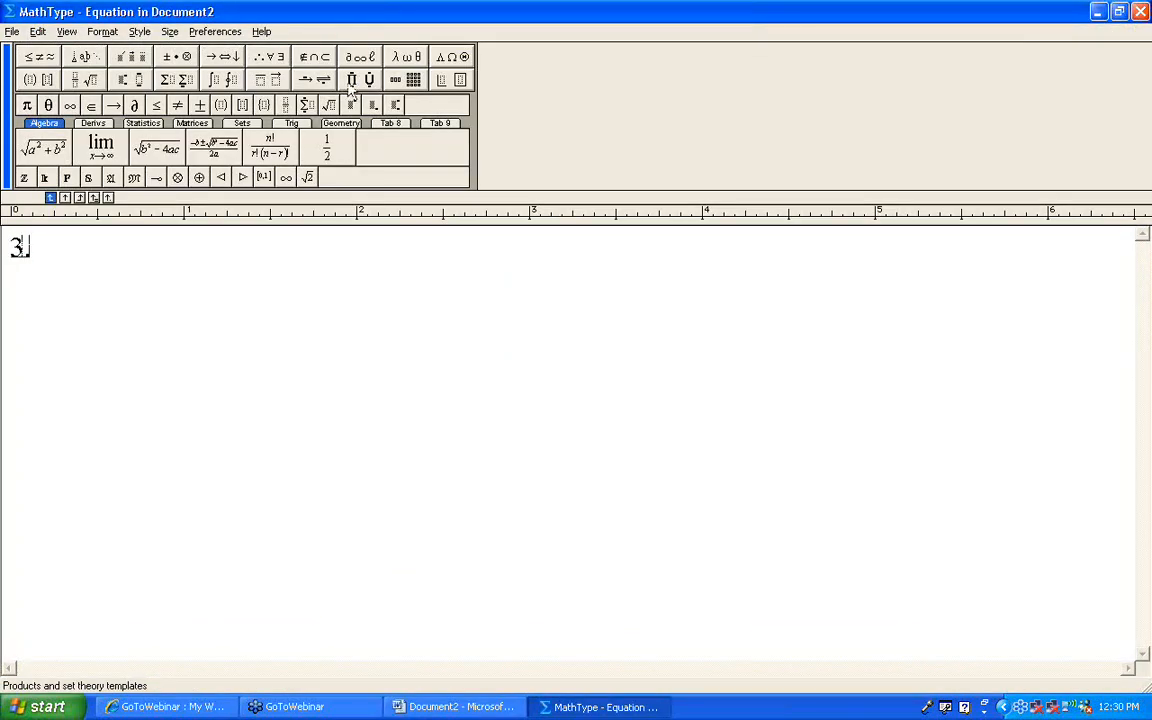
text(.)
text(6)
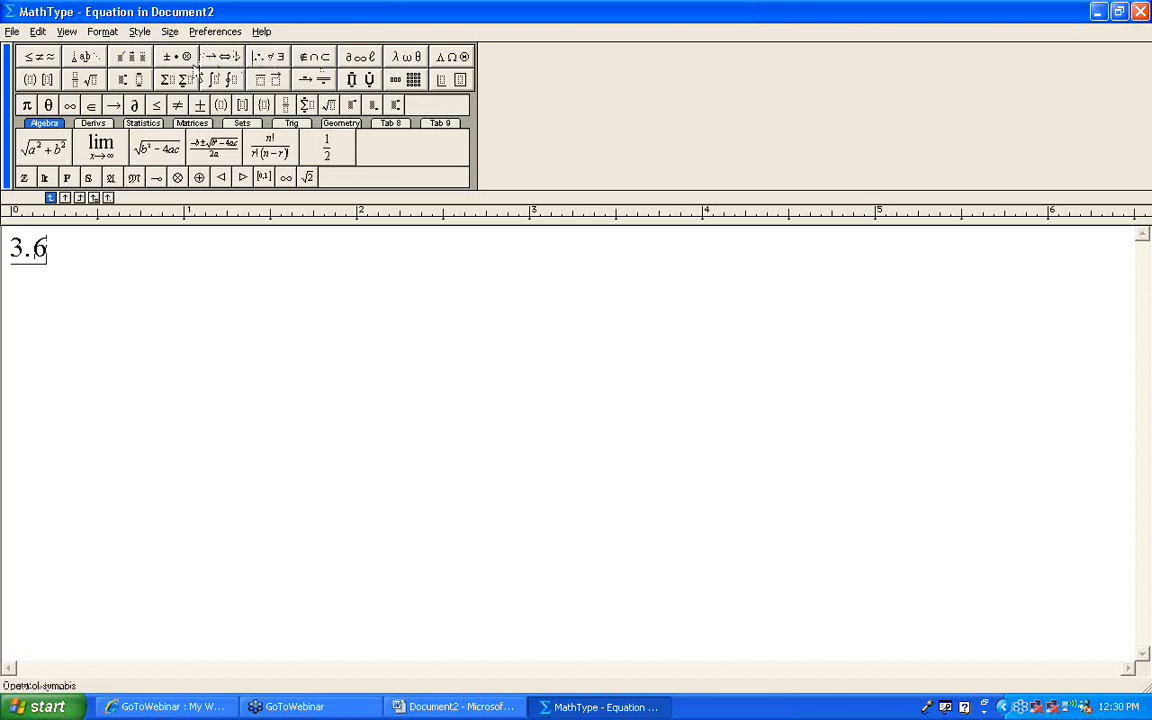
click(174, 60)
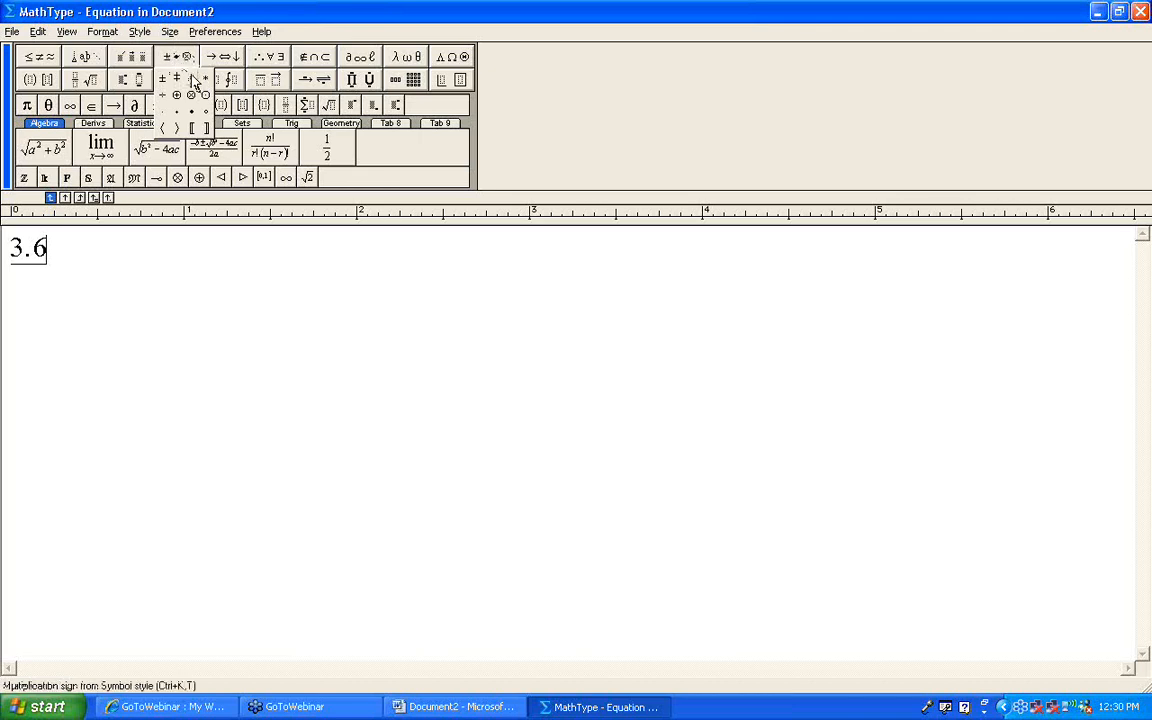
click(195, 83)
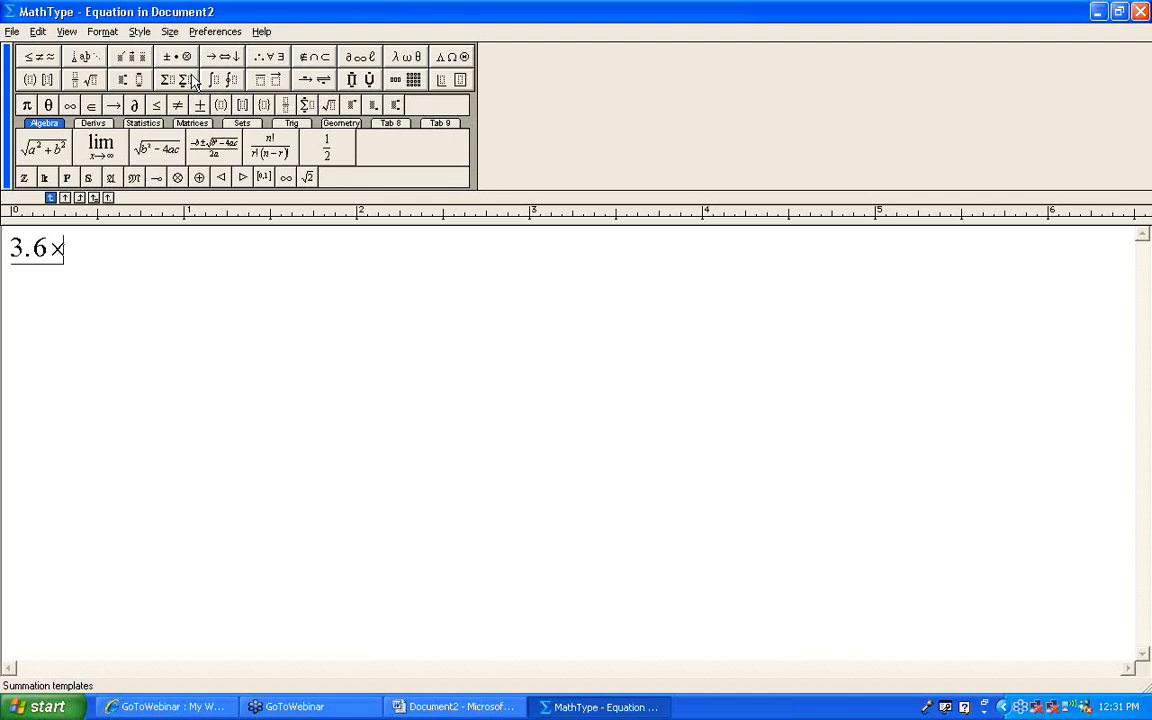
Finish the third equation with a blank made of underscores and "=36", then close MathType and save it into the document
text(10)
text(=)
text(36)
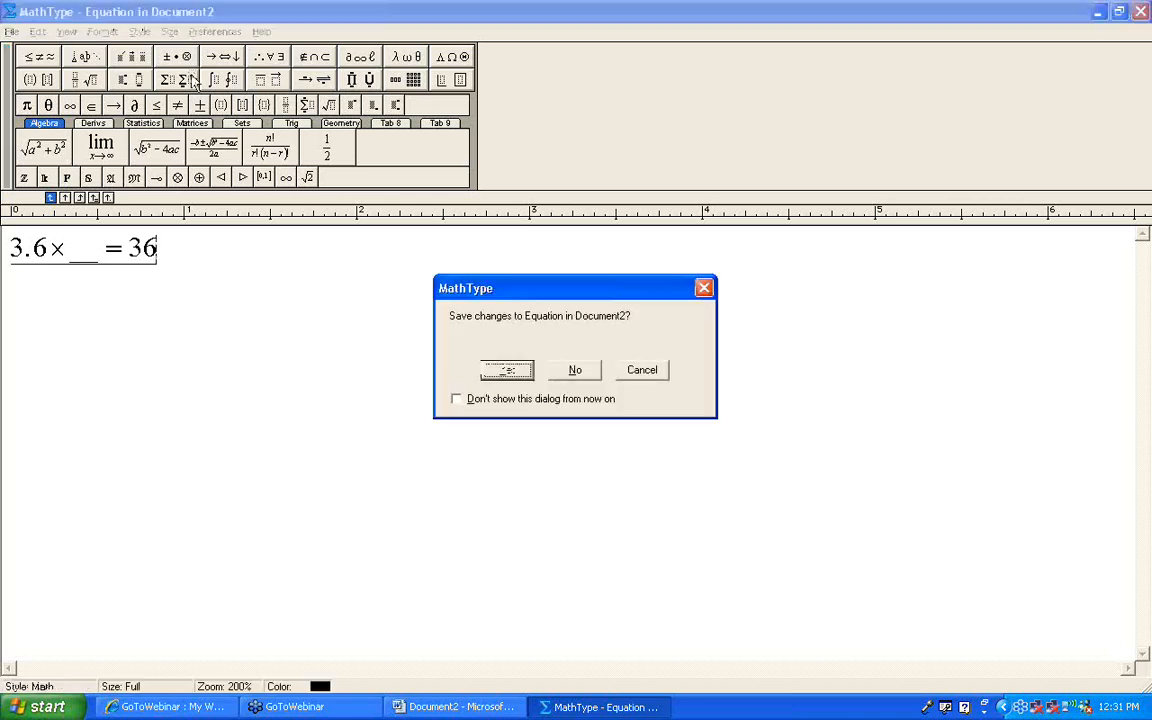
key(ctrl+F4)
key(Return)
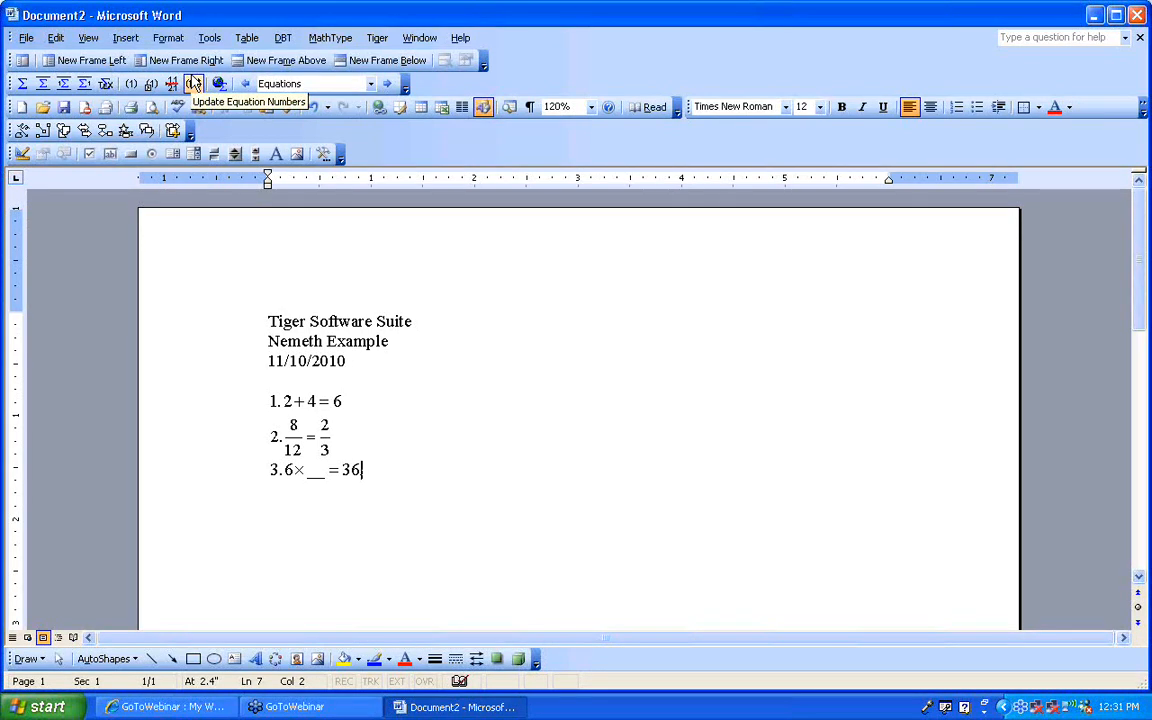
Start an inline MathType equation on a new line and write "4.(x+5)(x-3)=x"
key(Return)
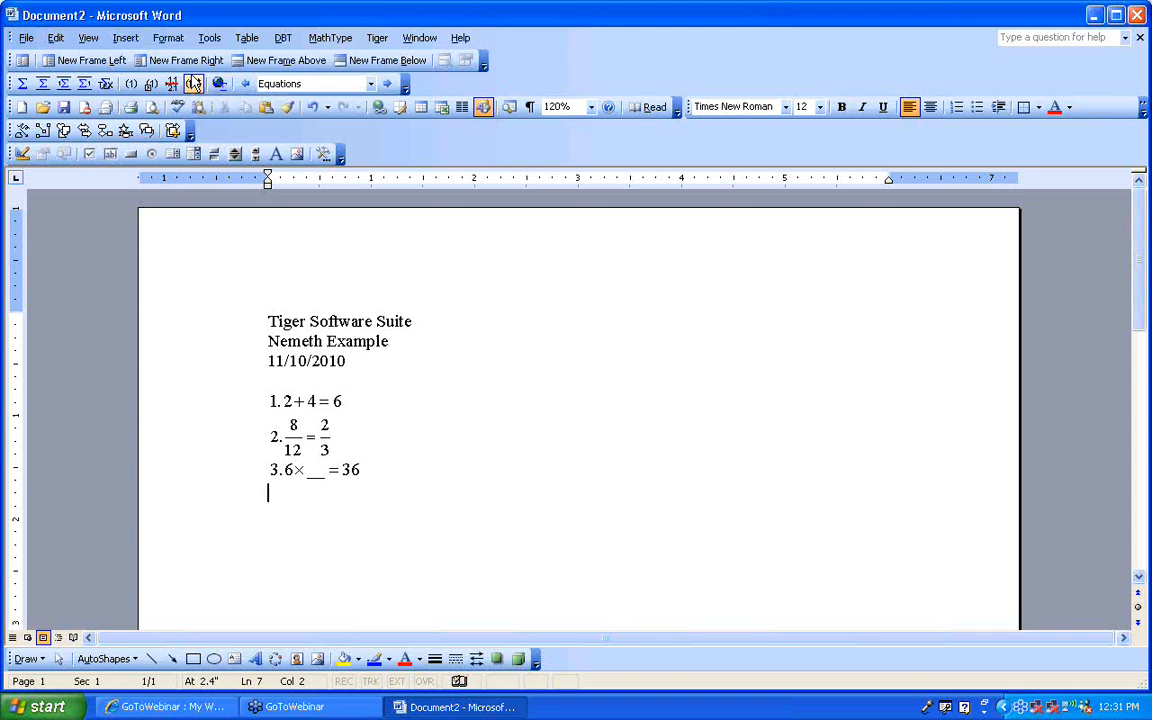
click(340, 40)
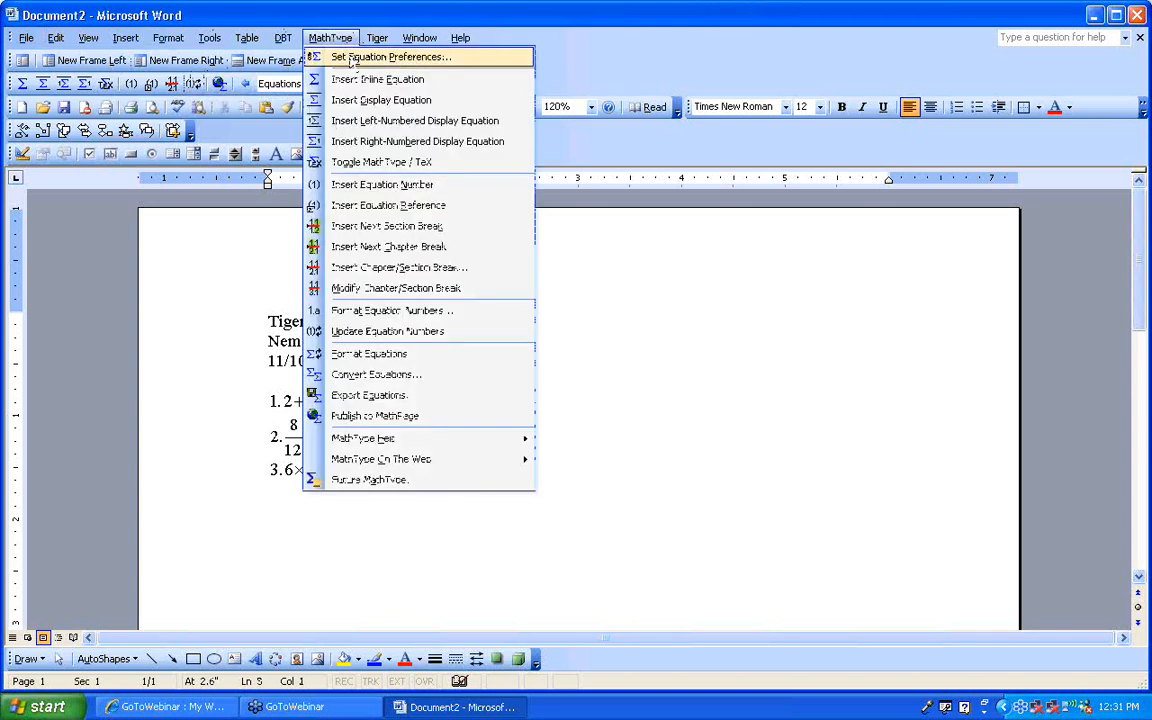
click(352, 80)
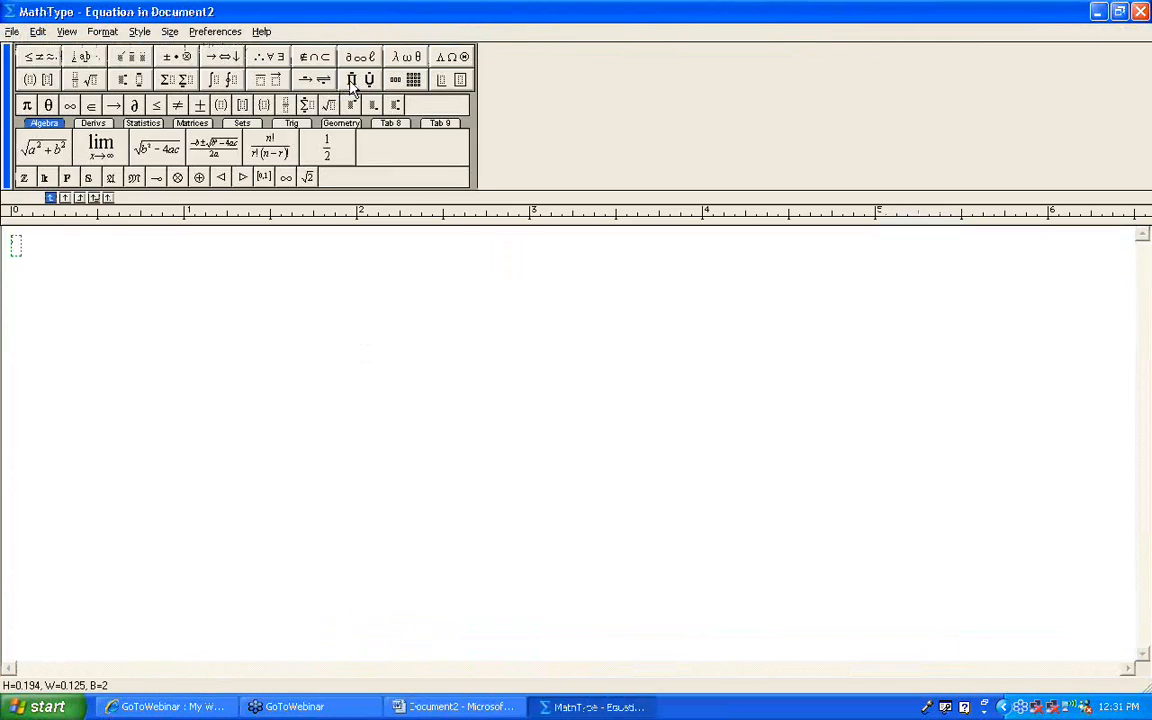
text(4.)
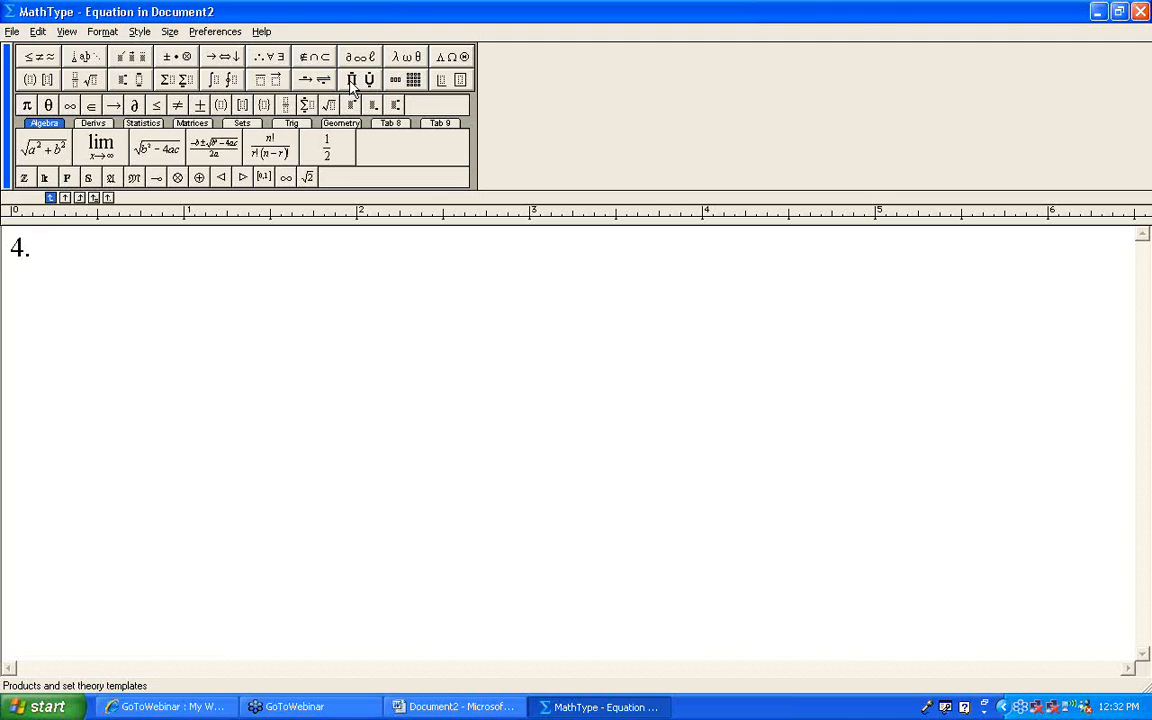
text(()
text(x+5))
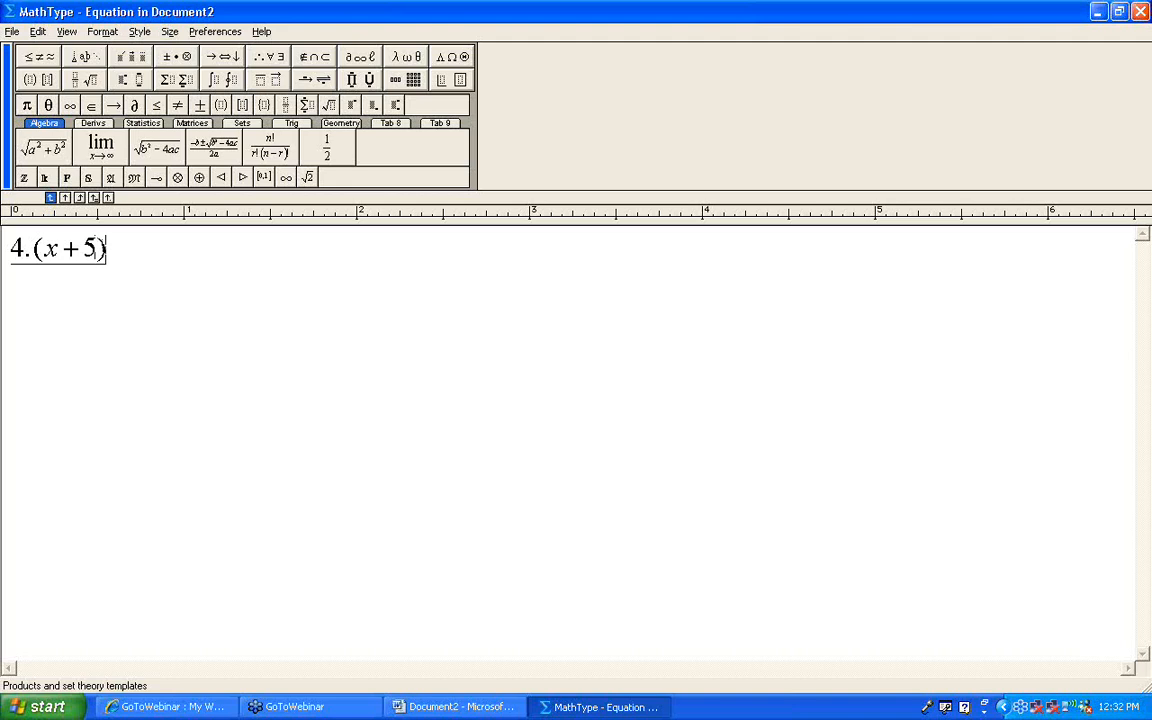
text((x-3)
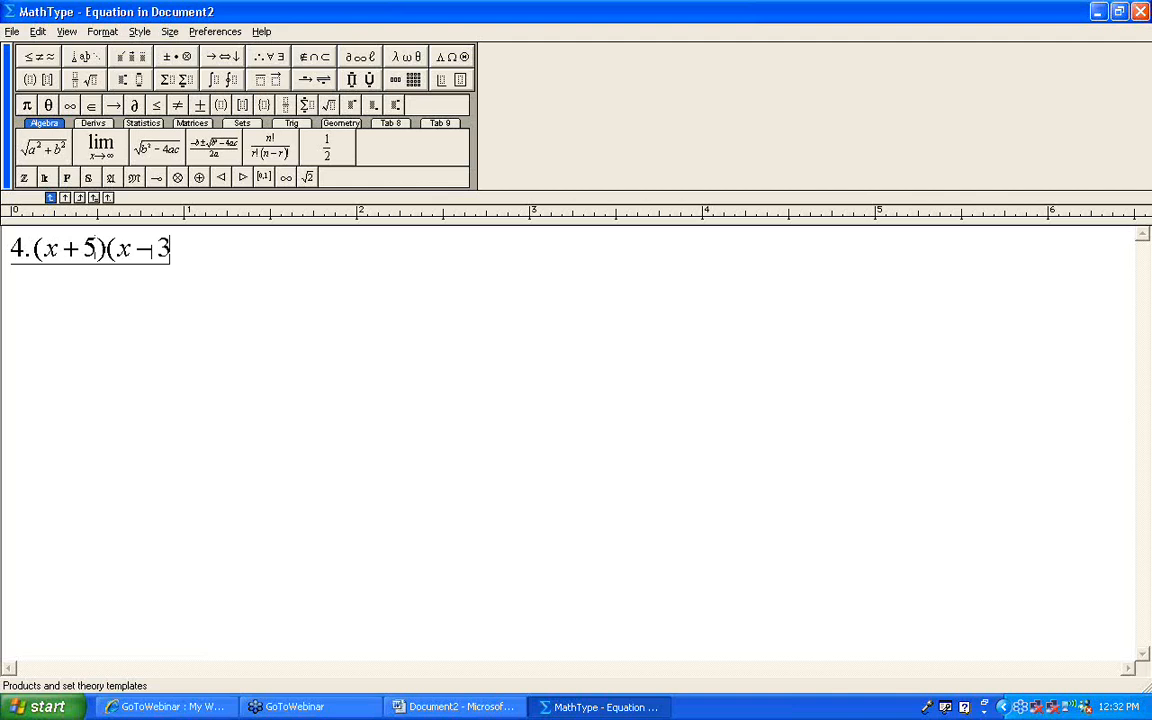
text()=x)
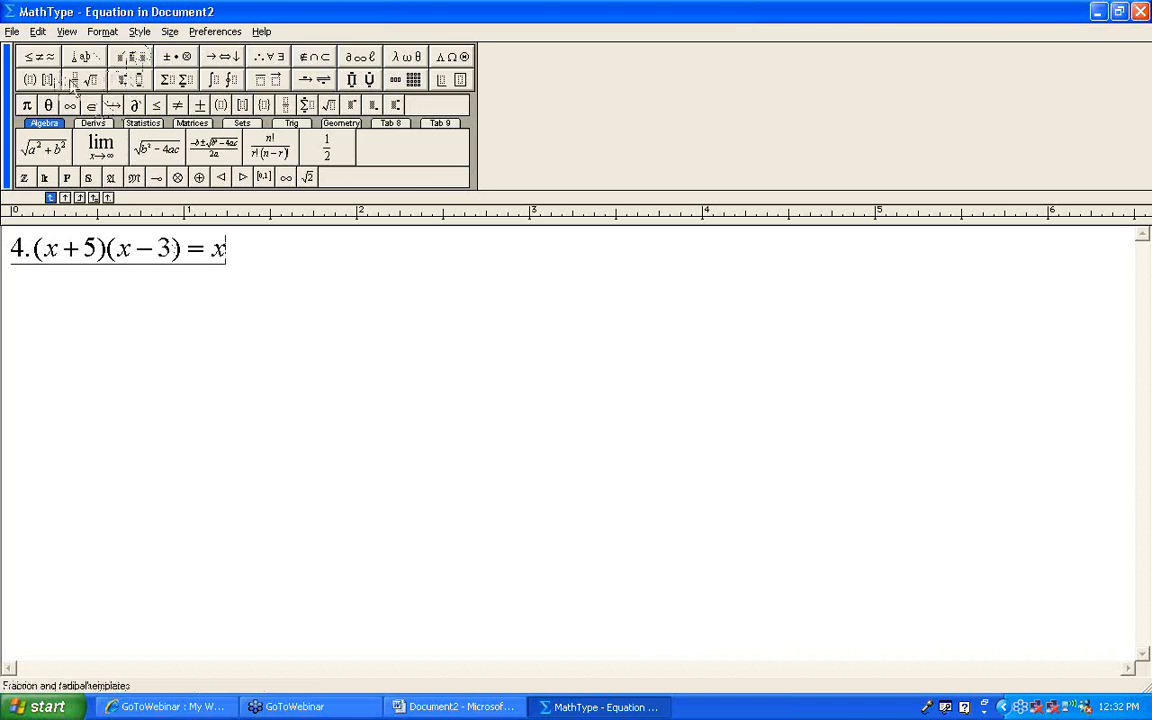
Add the exponent 2 to the final x of the fourth equation and return to the baseline
click(128, 84)
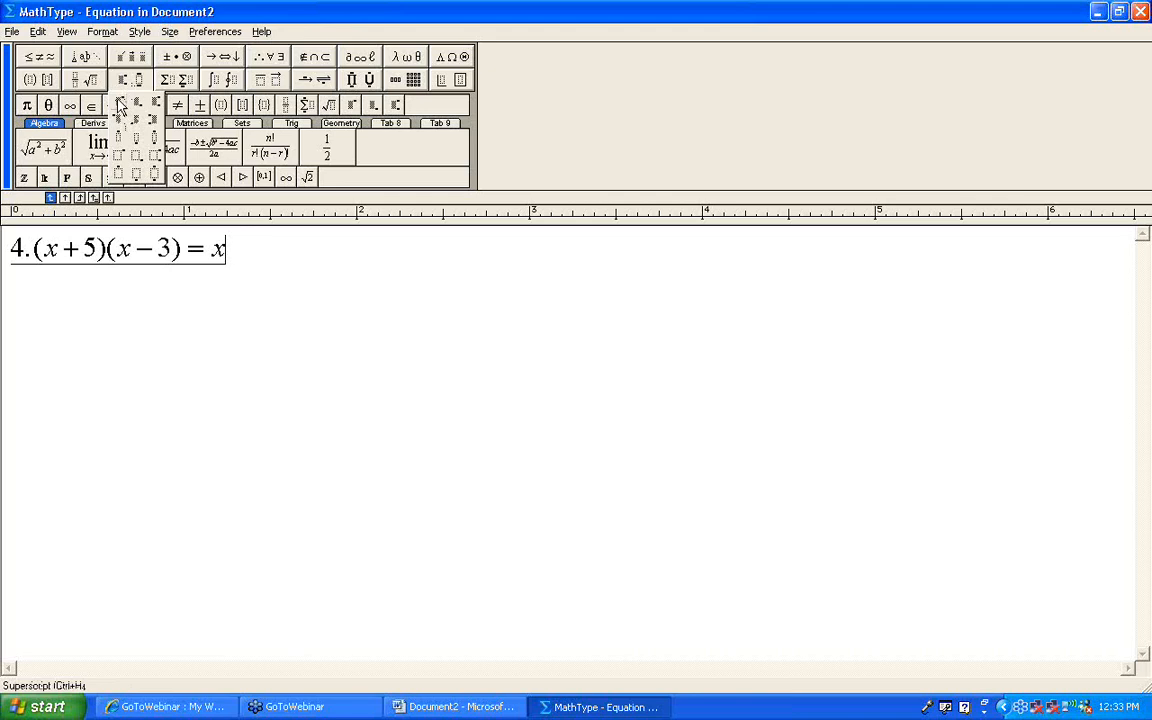
click(119, 105)
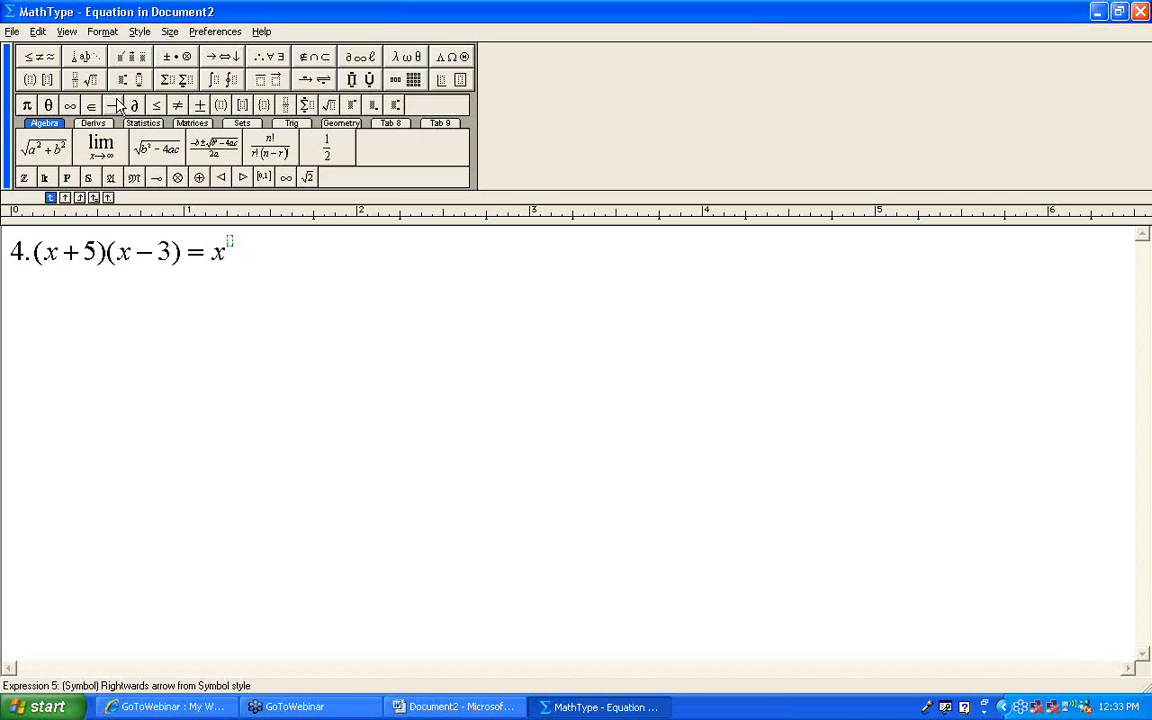
text(2)
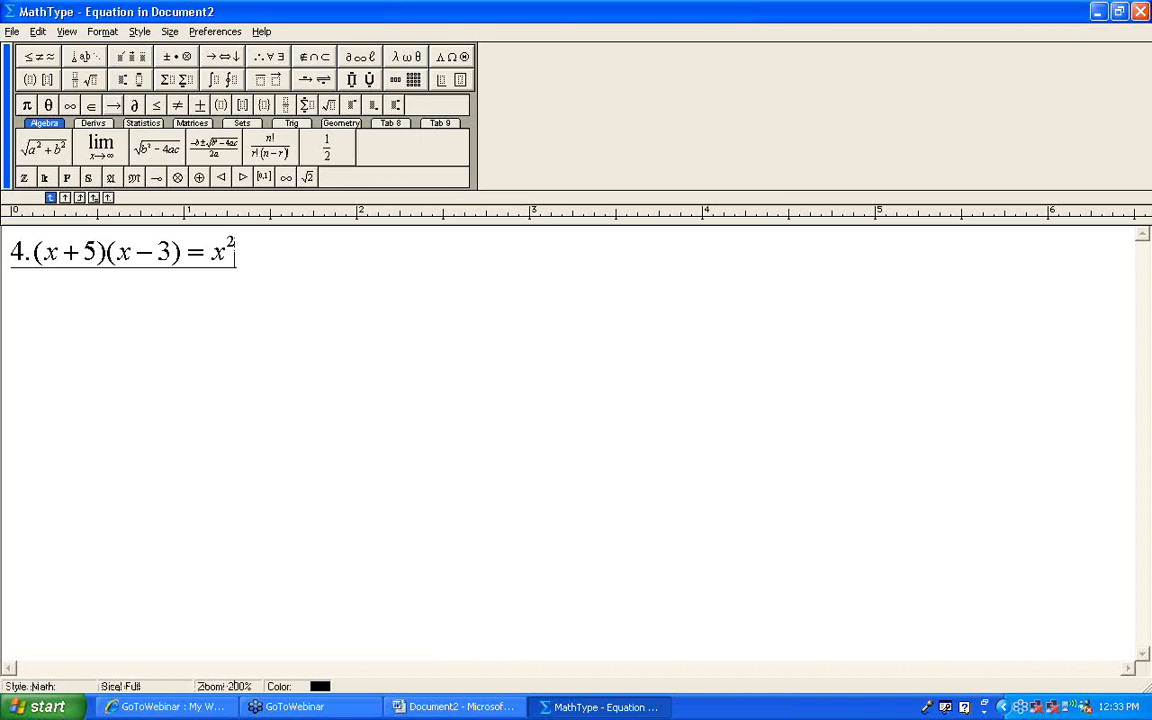
key(Right)
text(=2)
key(BackSpace)
key(BackSpace)
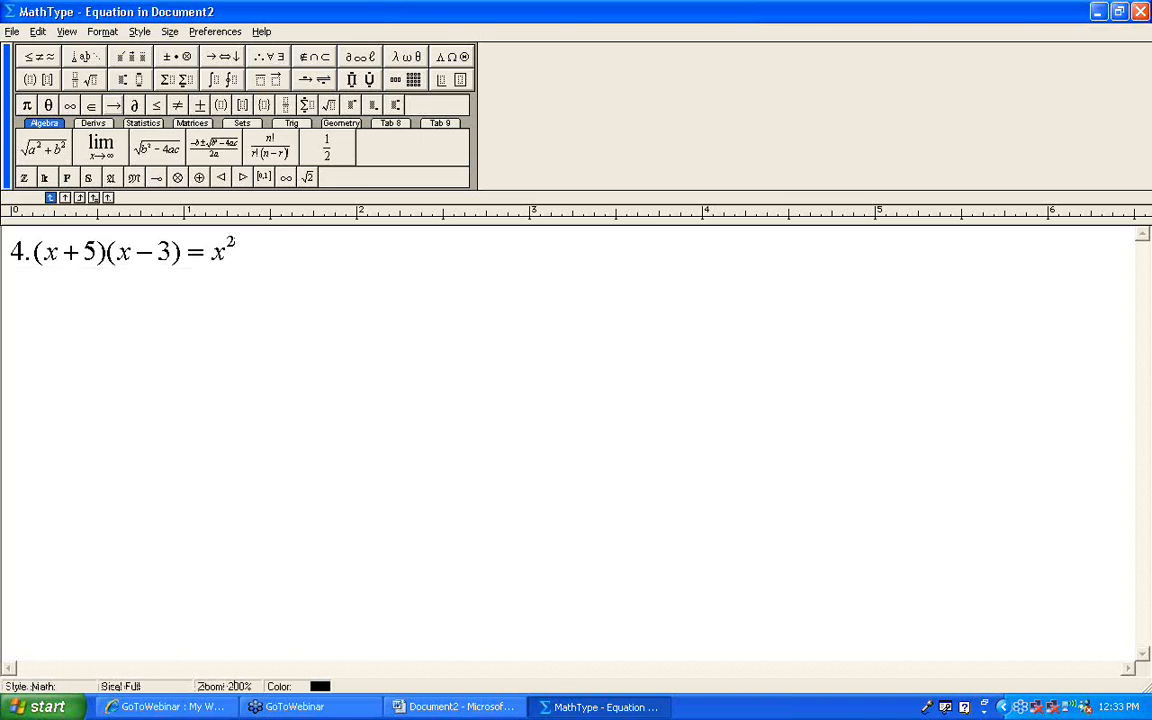
Finish the fourth equation with "+2x-15", then close MathType and save the equation into the document
text(+2x)
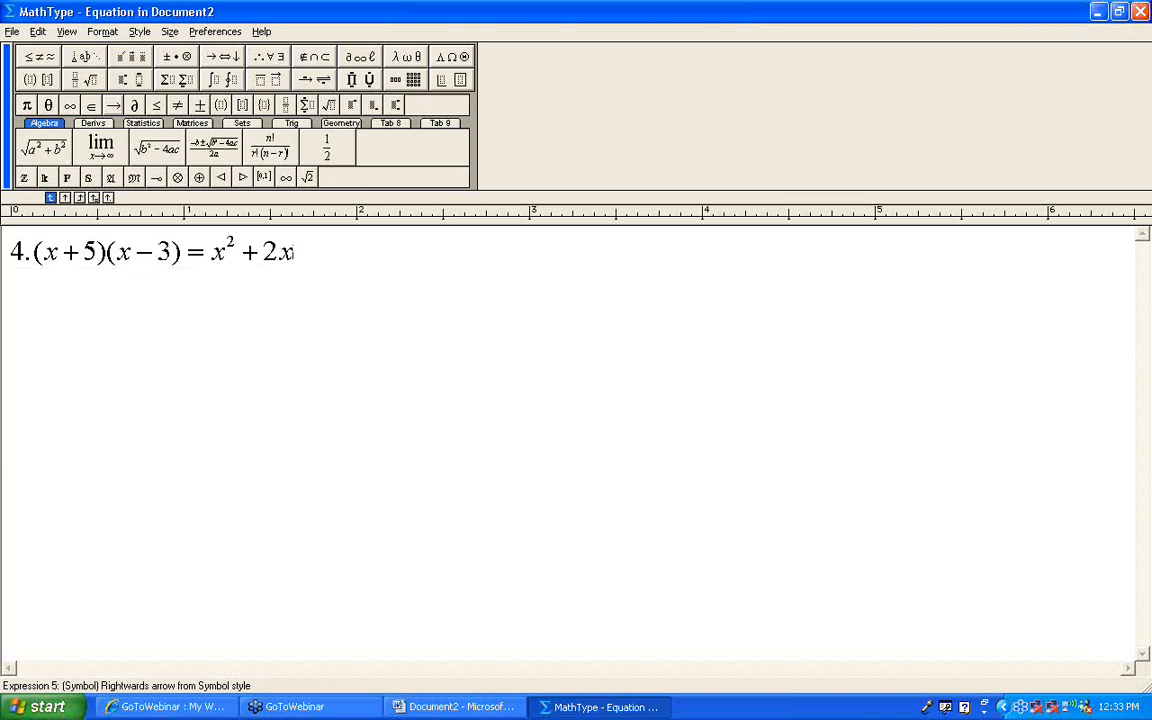
text(-15)
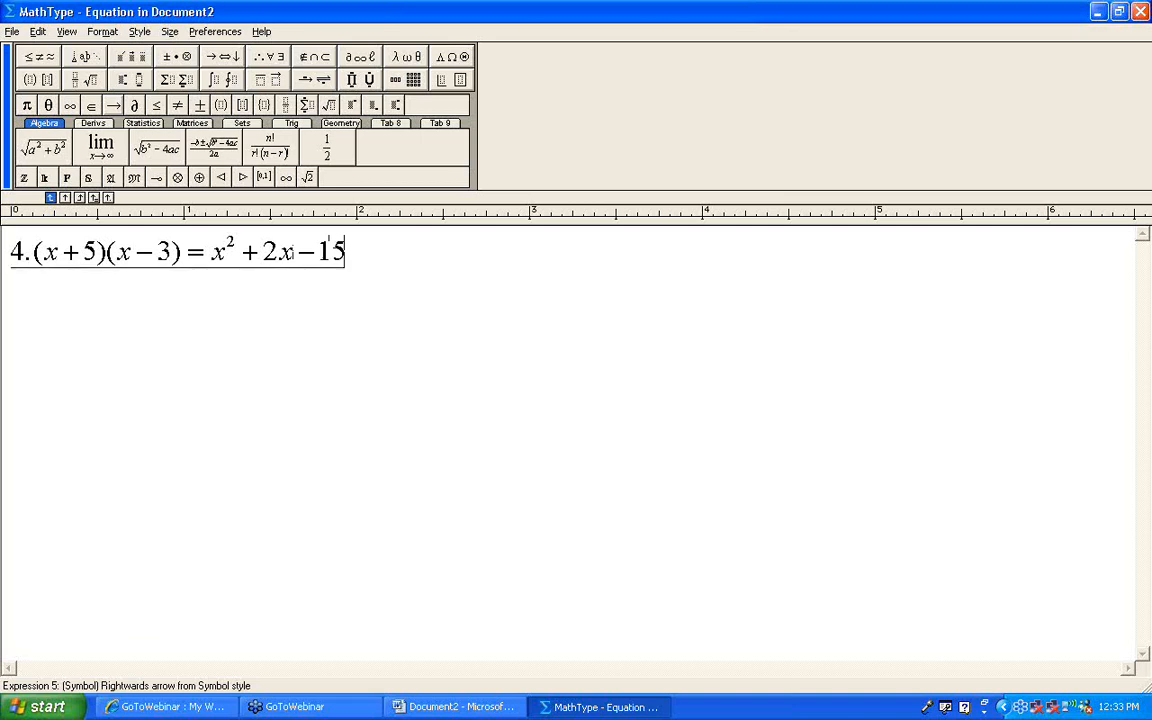
key(alt+F4)
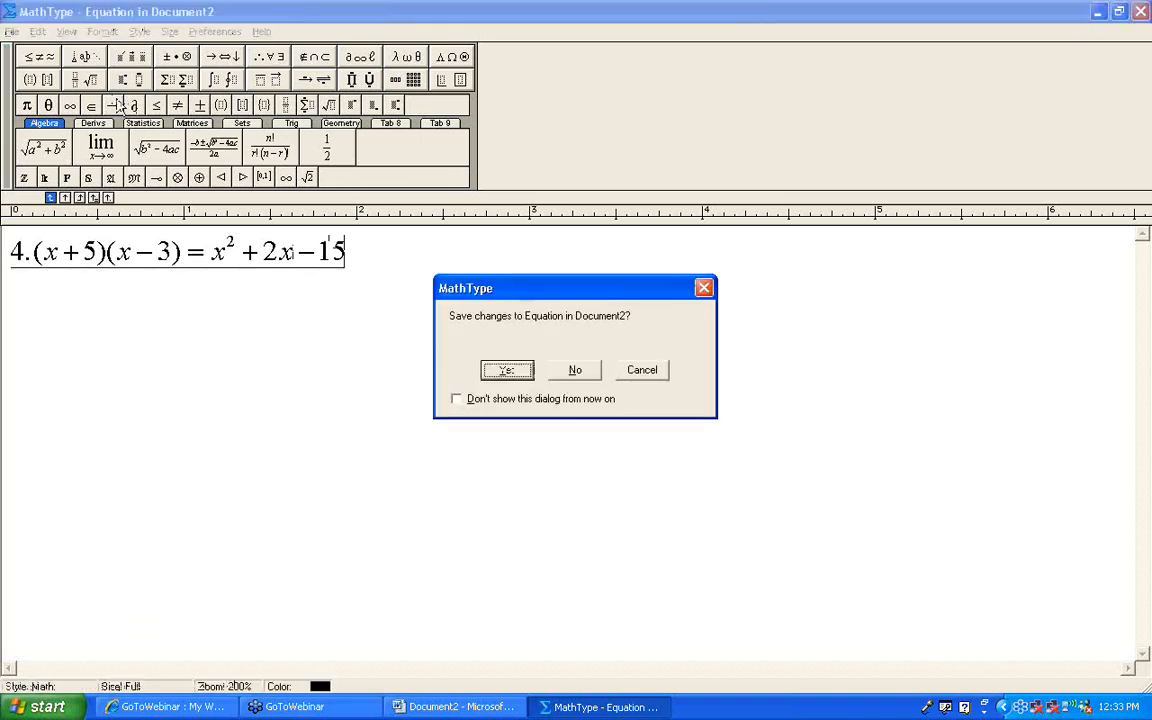
key(Return)
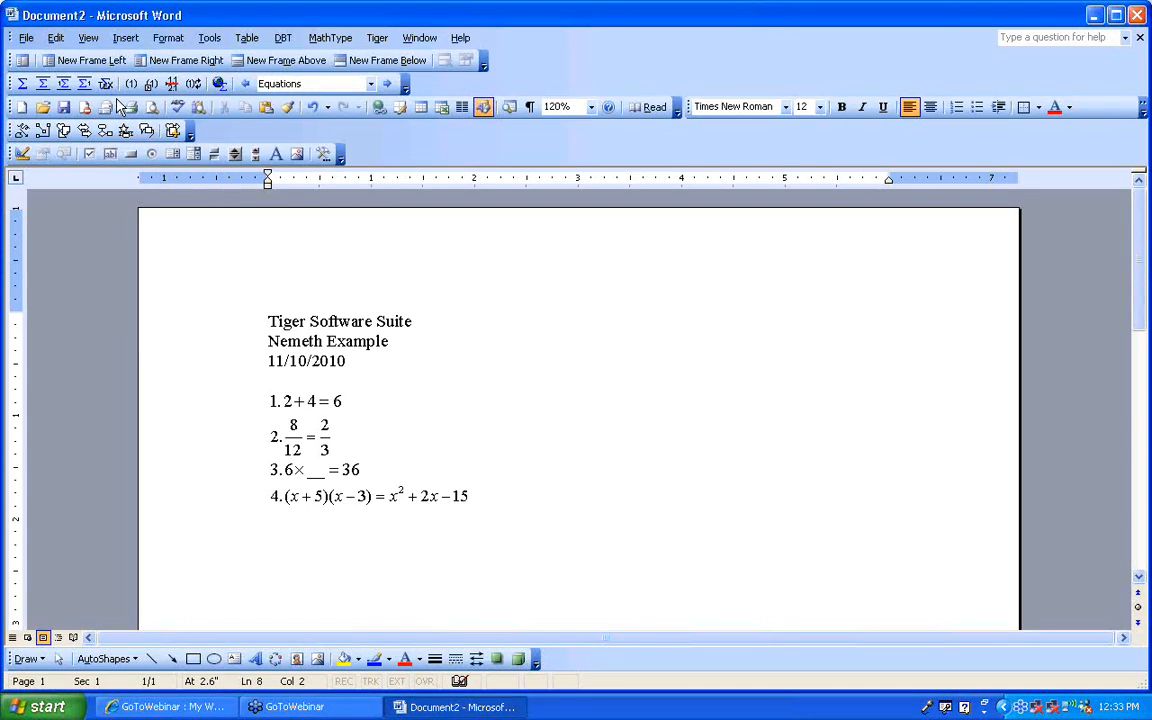
Start an inline MathType equation on a new line and write "5." followed by the square root of 144
key(Return)
click(330, 38)
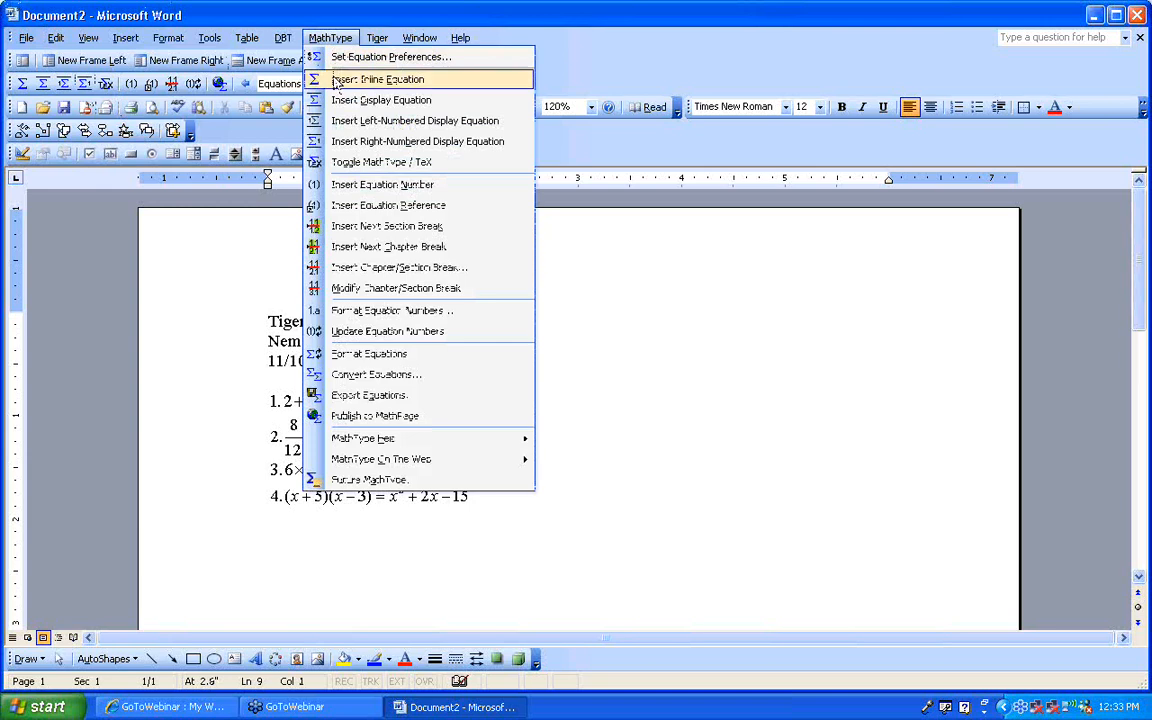
click(305, 77)
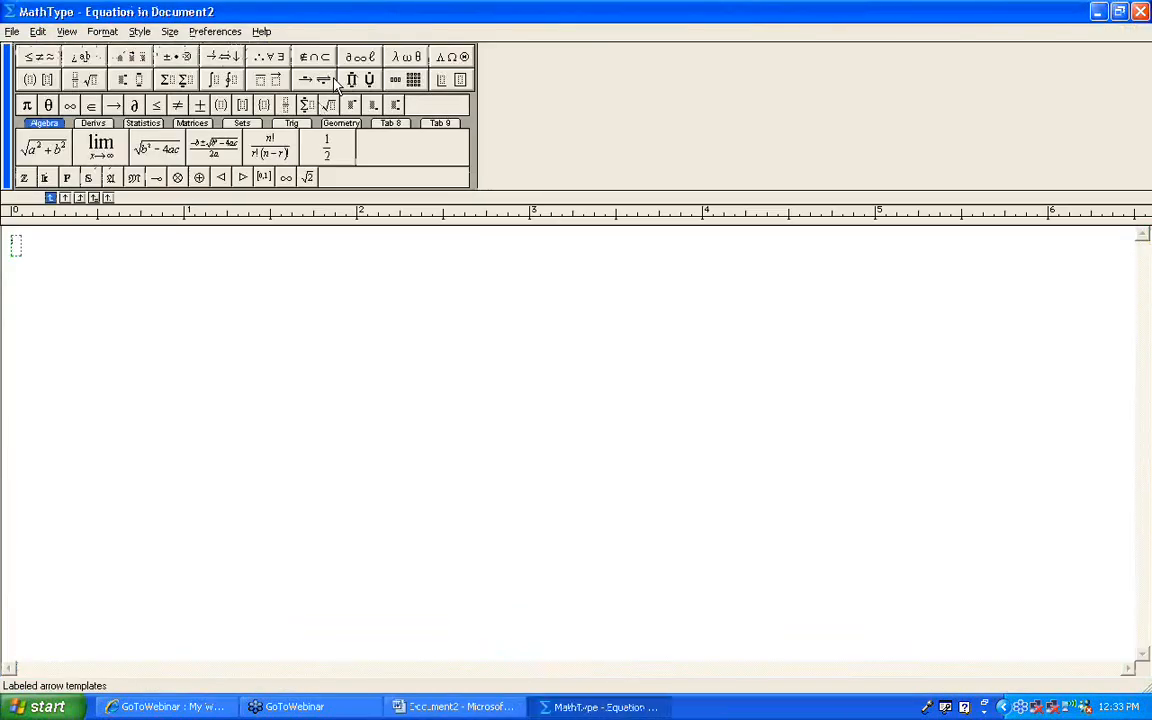
text(5.)
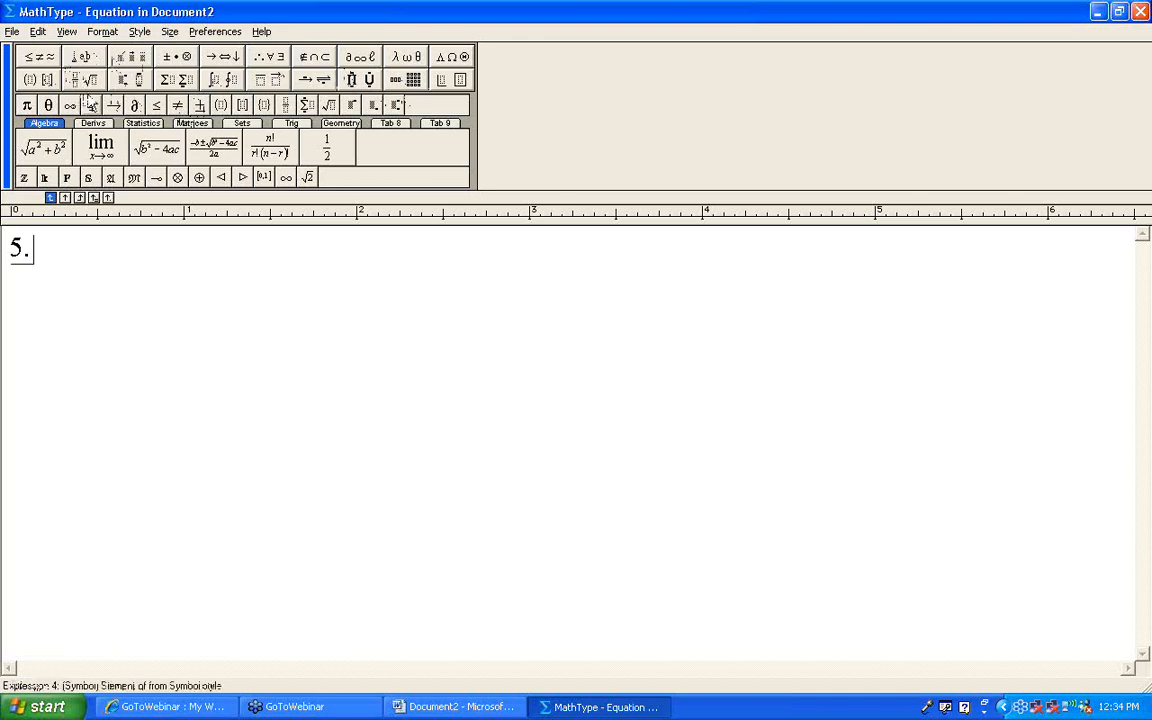
click(91, 81)
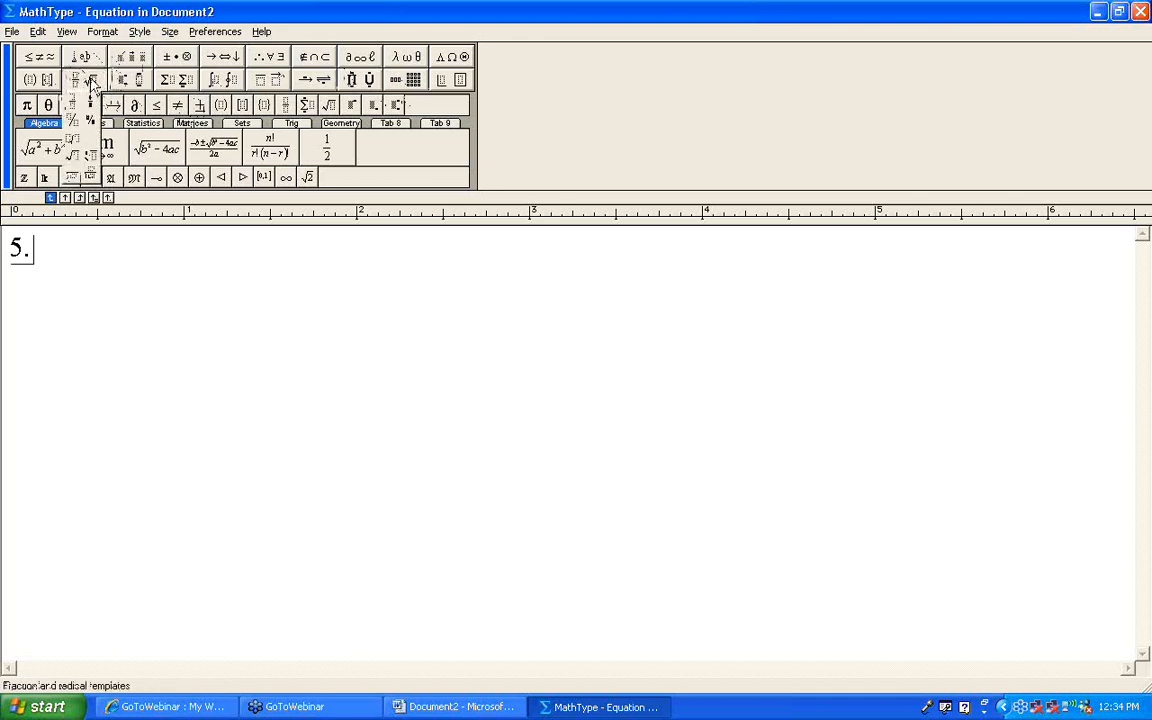
click(73, 158)
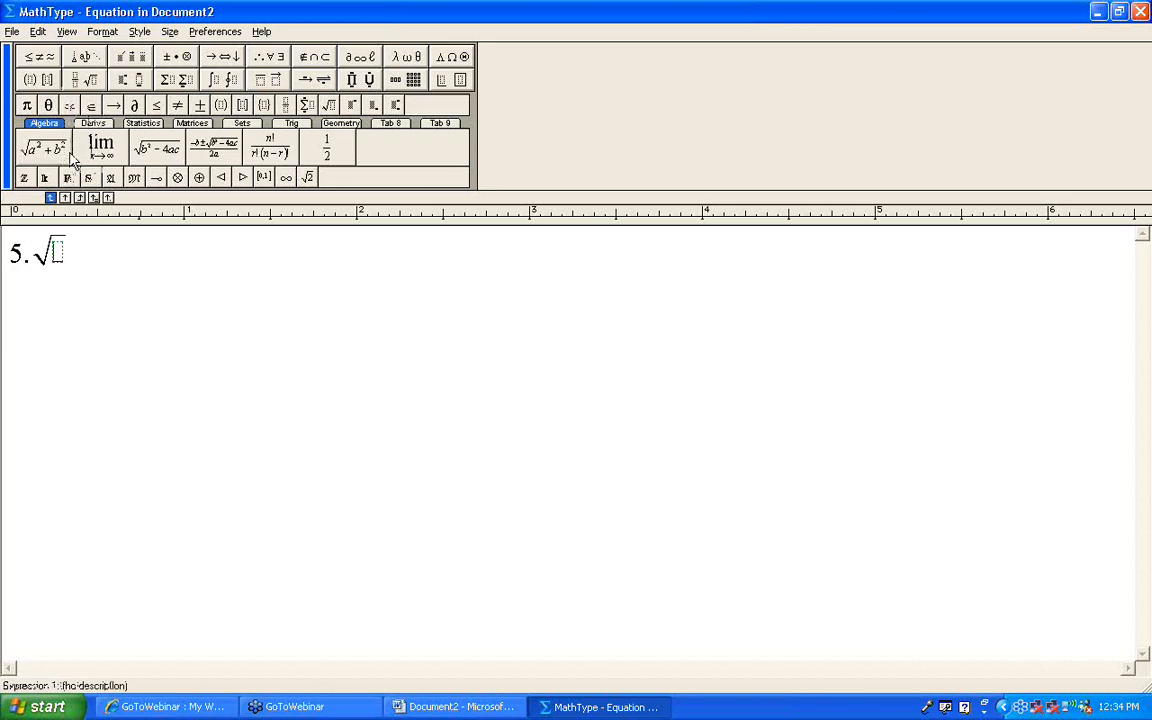
text(144)
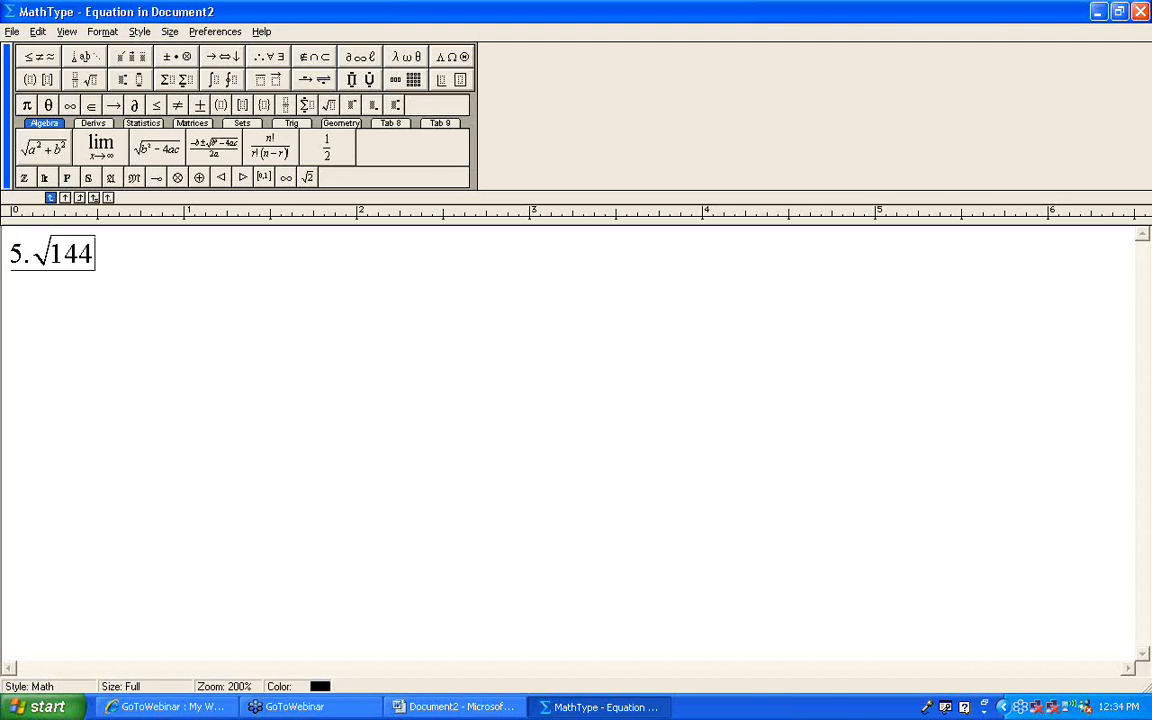
Complete the fifth equation with "=12" outside the radical and restore the maximized MathType window to its smaller size
key(Tab)
text(= 12)
double_click(26, 14)
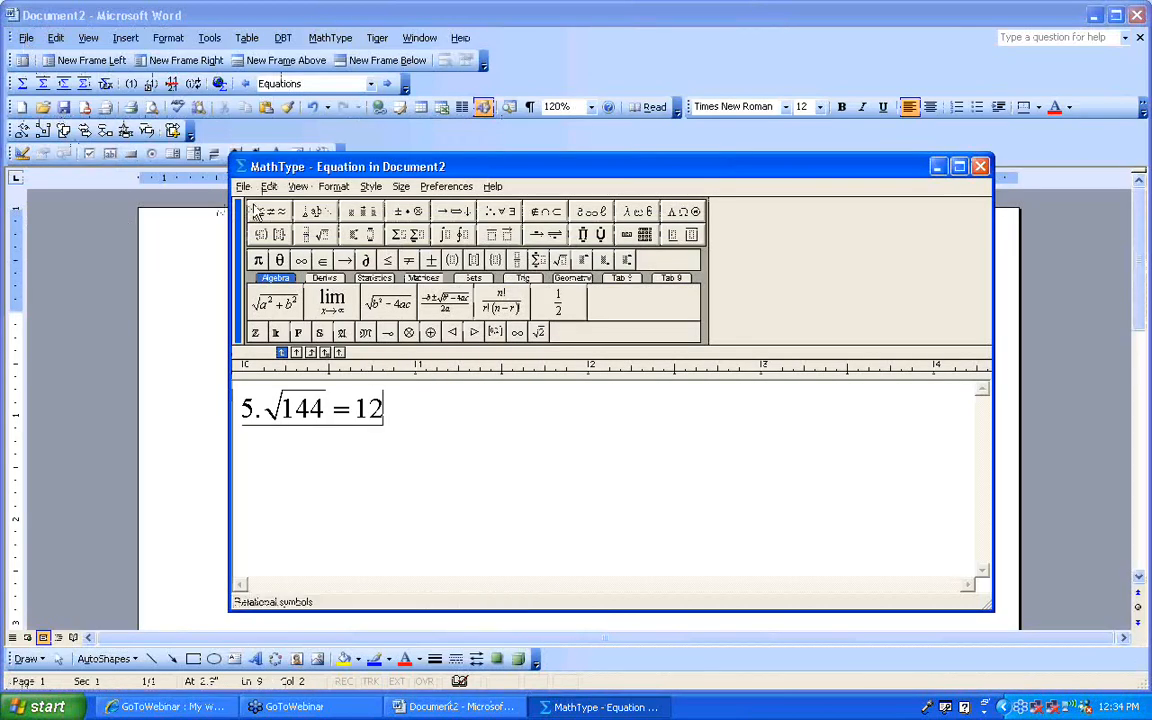
Close MathType, saving the fifth equation into the document, and start a new line below it
click(244, 189)
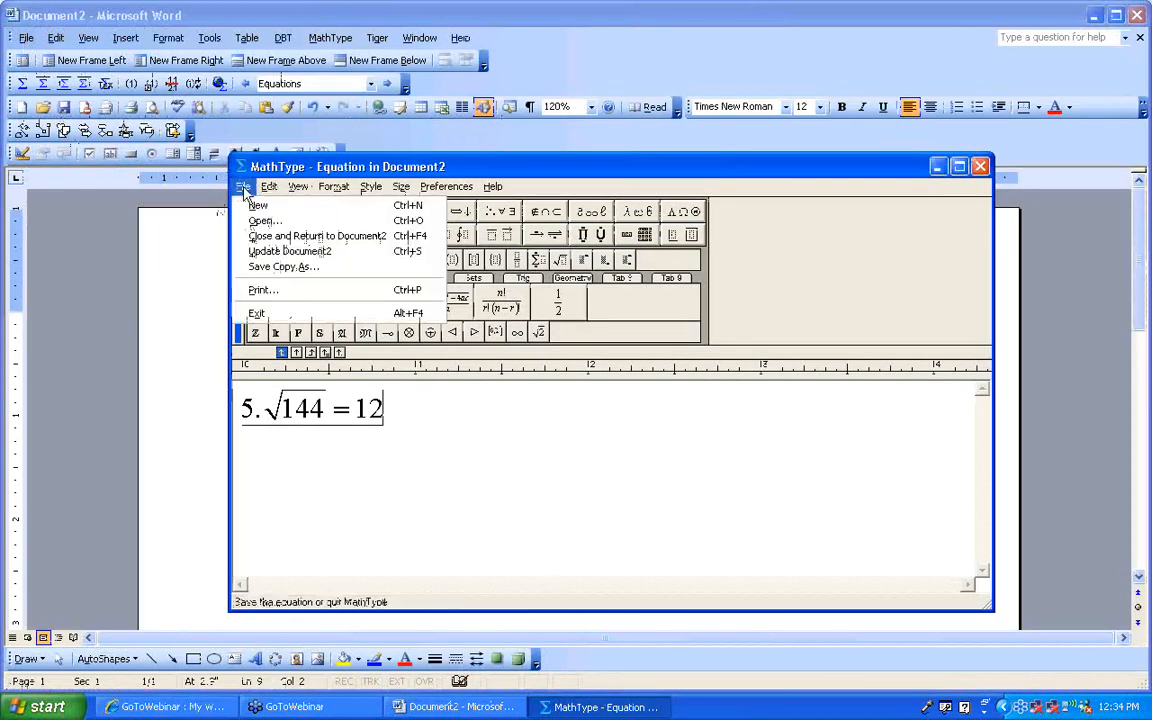
click(255, 237)
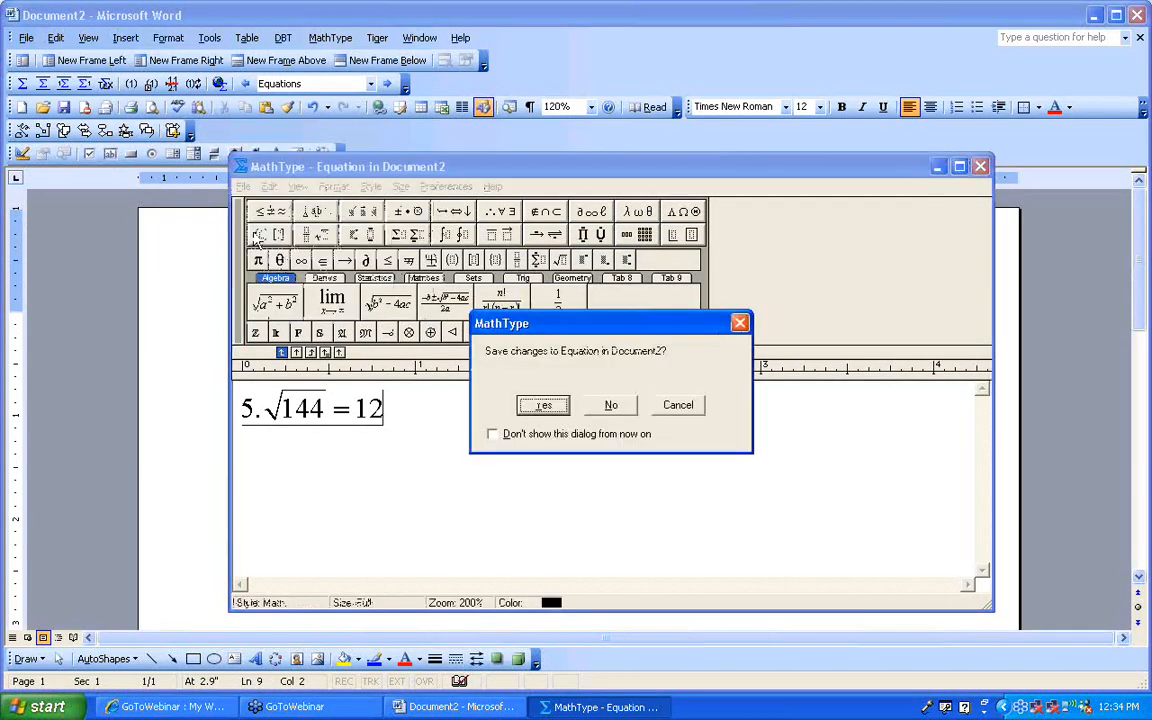
click(554, 413)
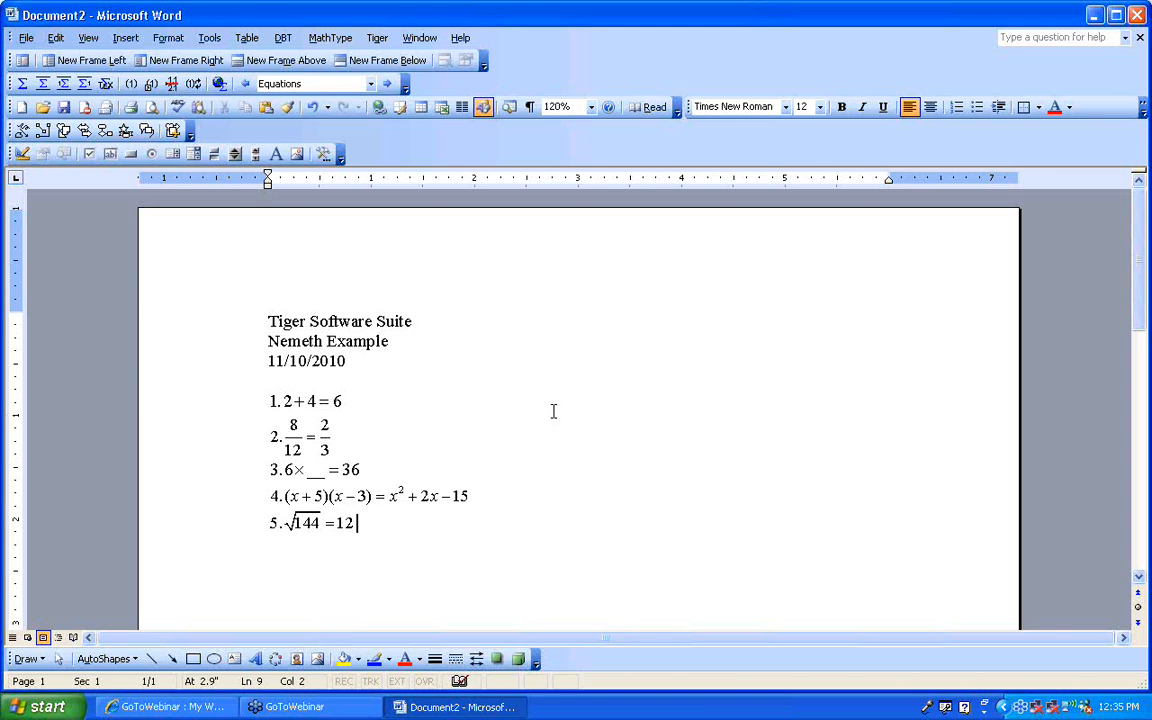
key(Return)
Write the TeX expression "$ 5.\ \sqrt{144} = 12 $" below the fifth equation and convert it into a MathType equation
text($ 5.\ \sqrt)
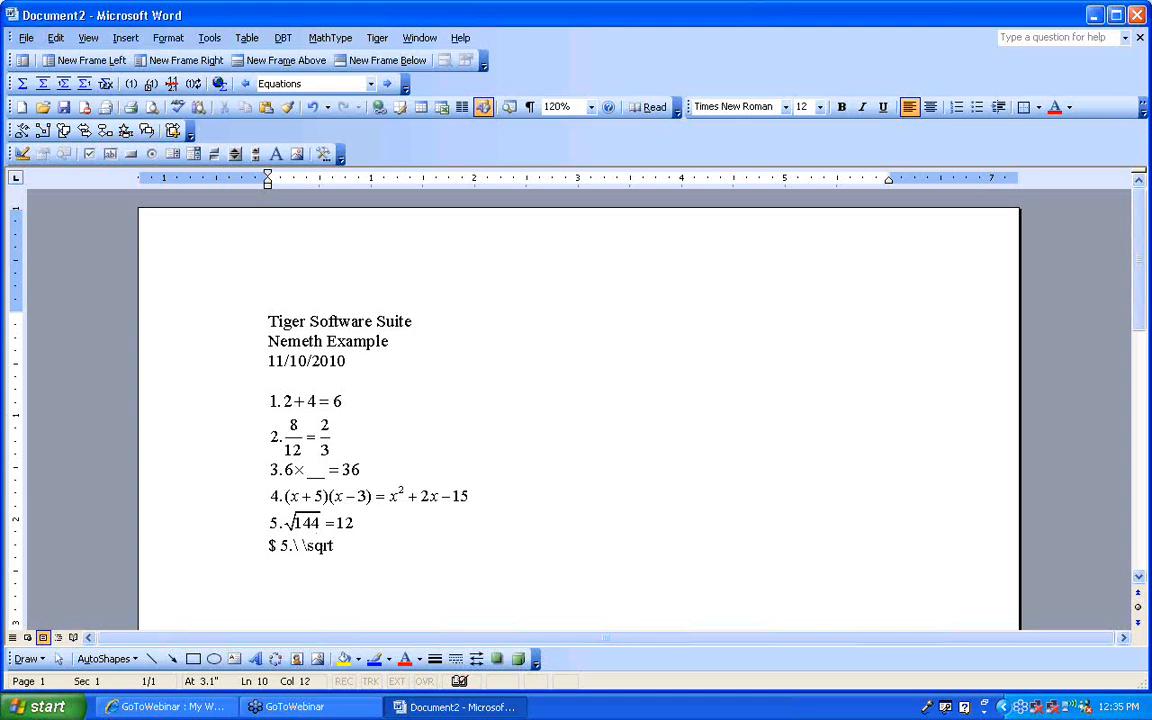
text({144} = 12 $)
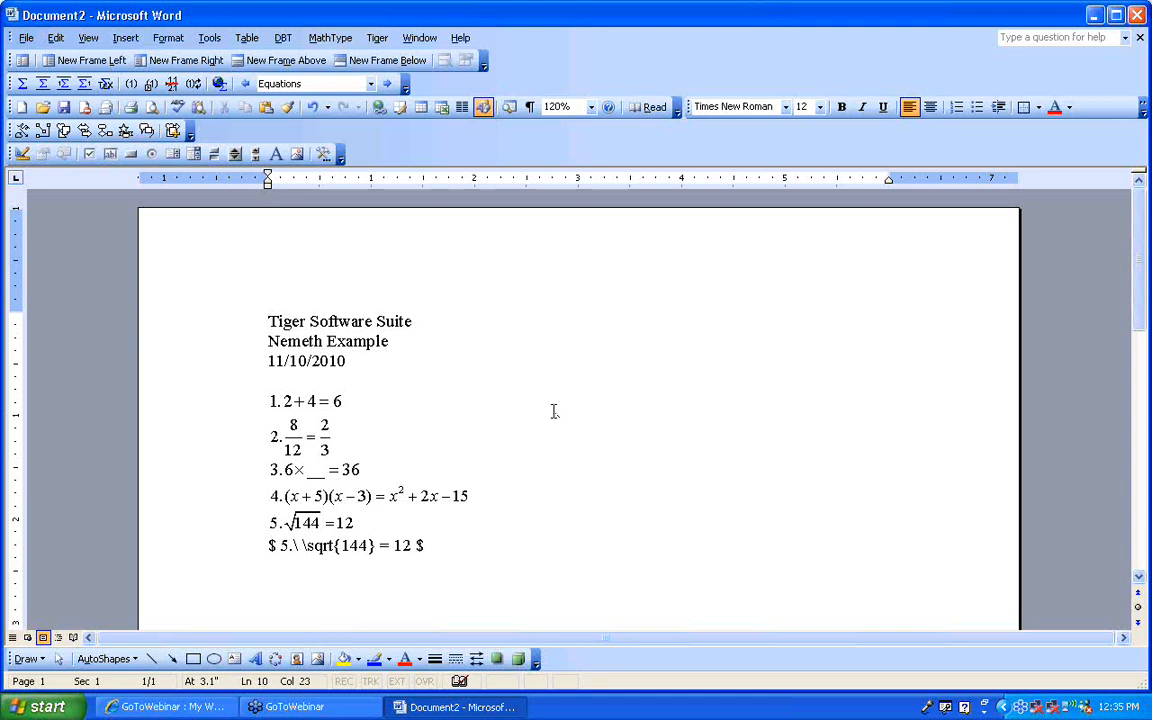
key(Left)
key(Left)
key(alt+backslash)
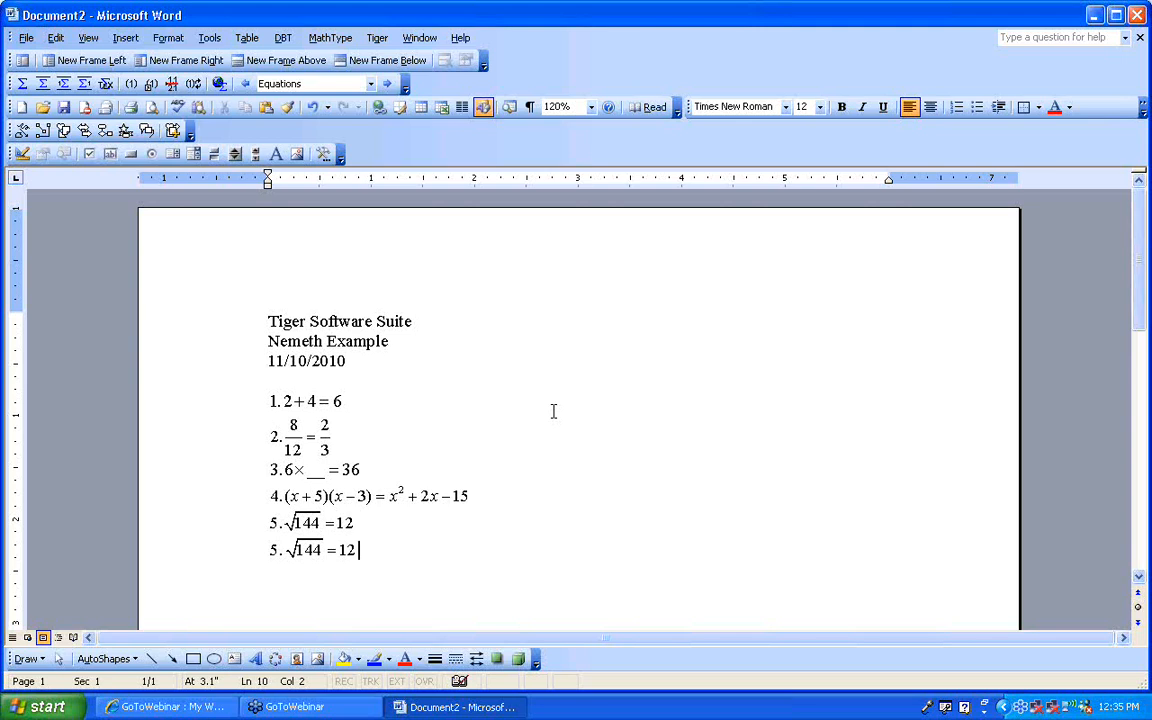
Delete the duplicate square root equation converted from TeX, keeping its empty line
key(BackSpace)
key(BackSpace)
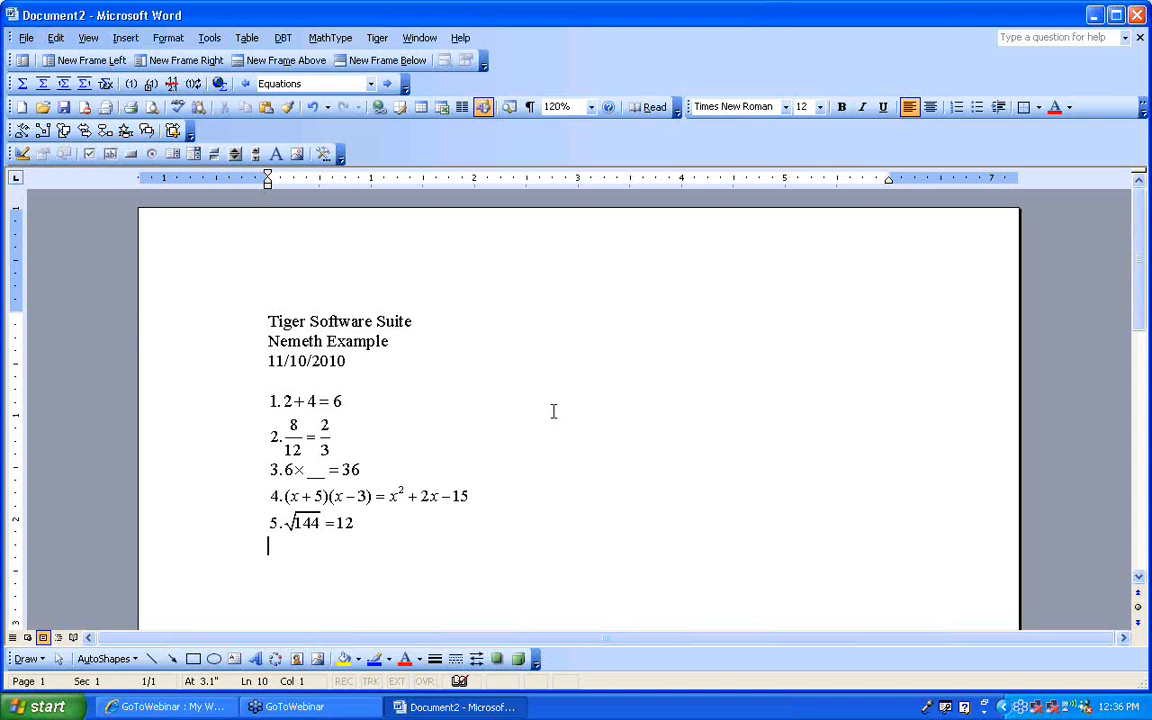
Start an inline MathType equation on the empty line and write "6.", an angle symbol and "A = 45"
click(343, 40)
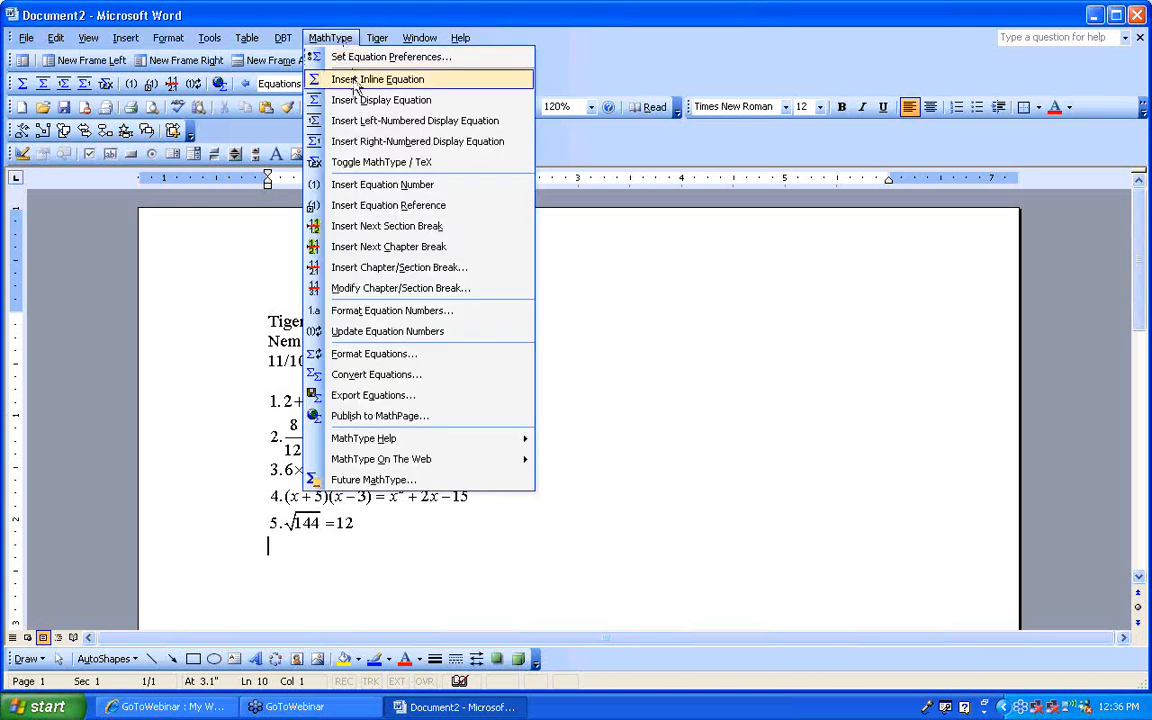
click(357, 80)
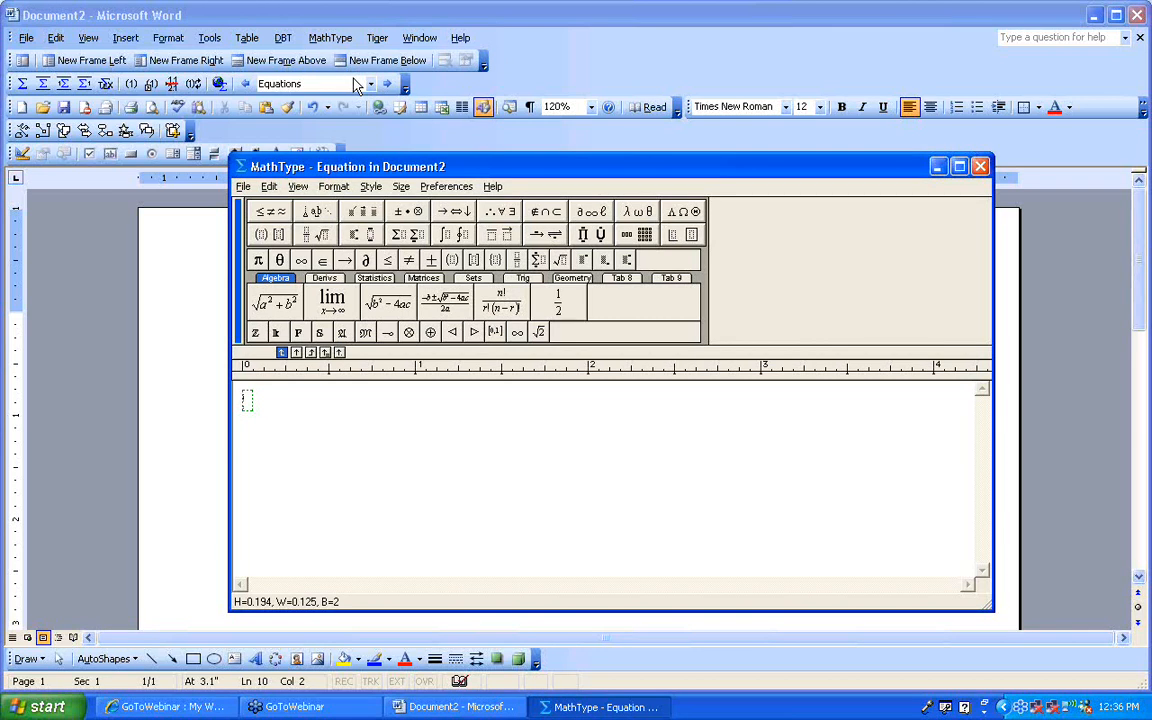
text(6.)
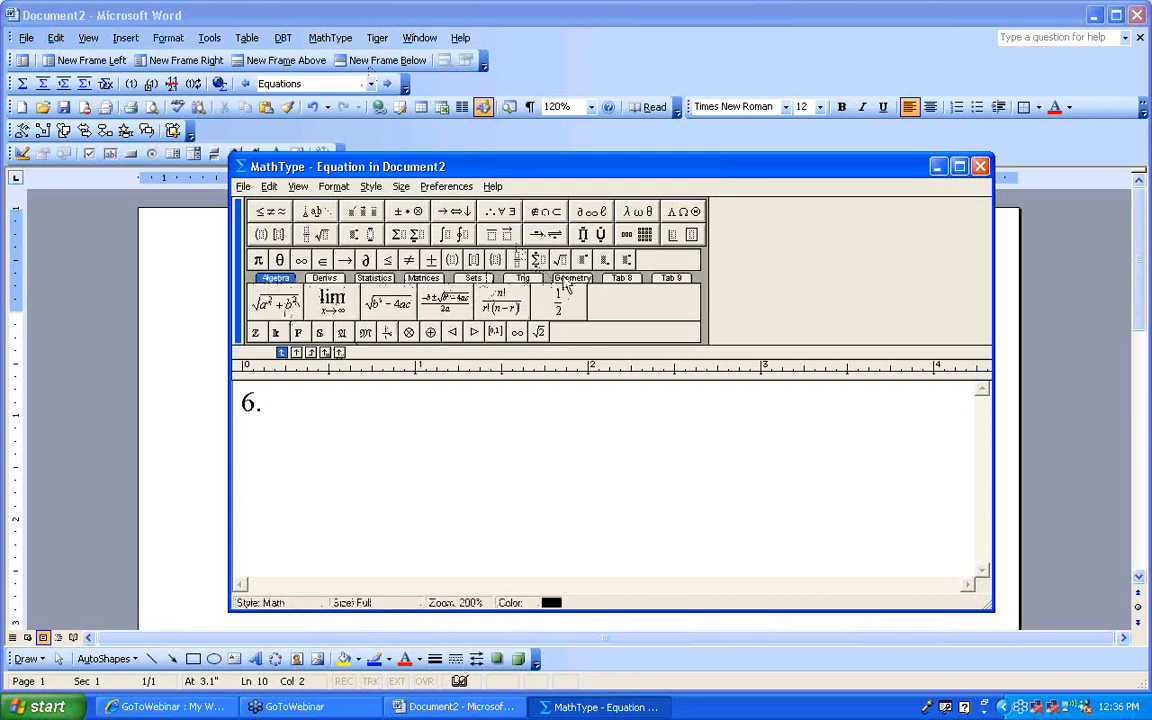
click(568, 279)
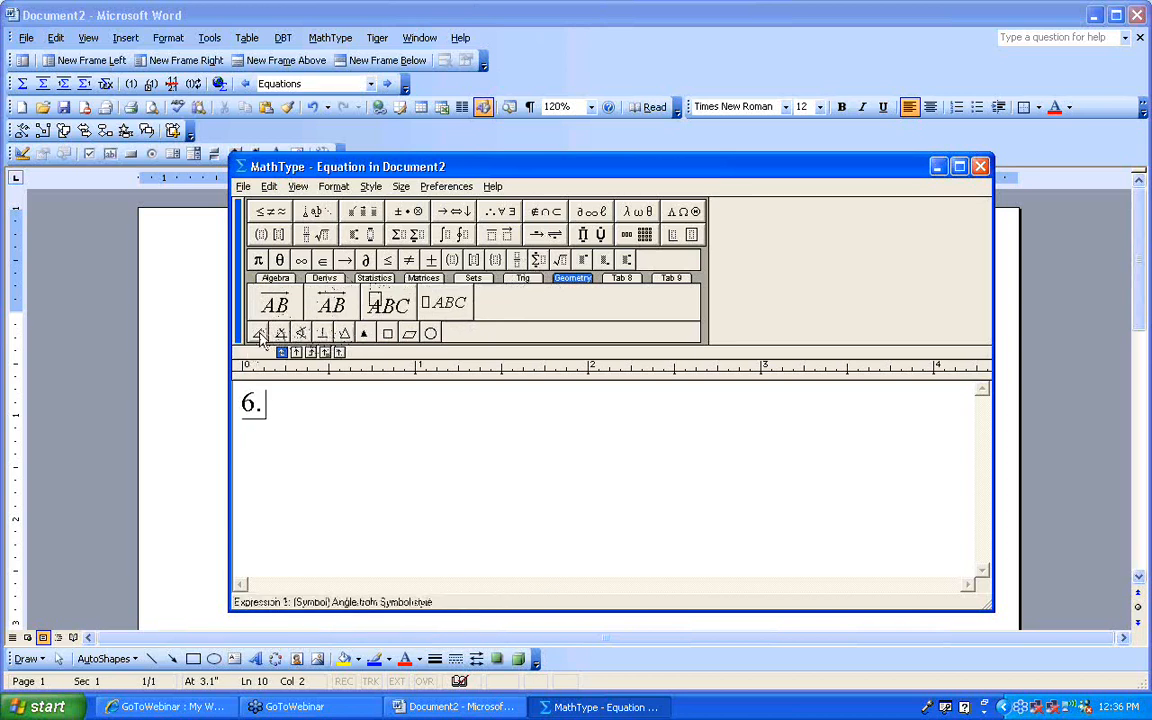
click(259, 335)
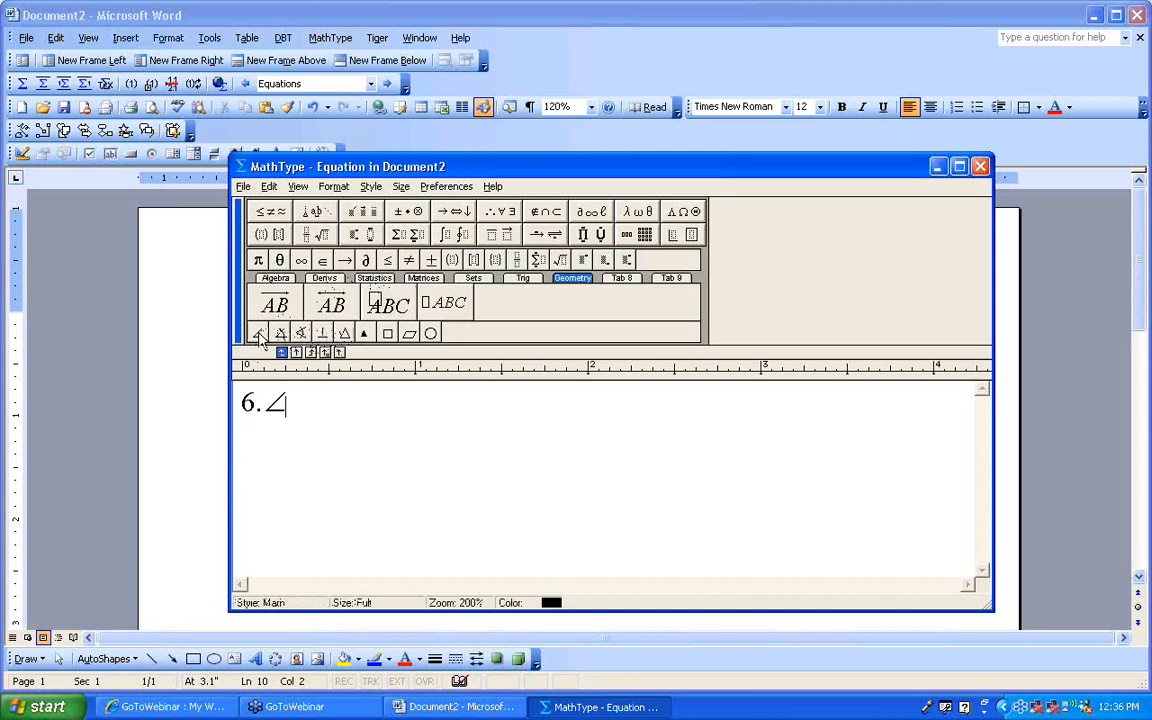
text(A )
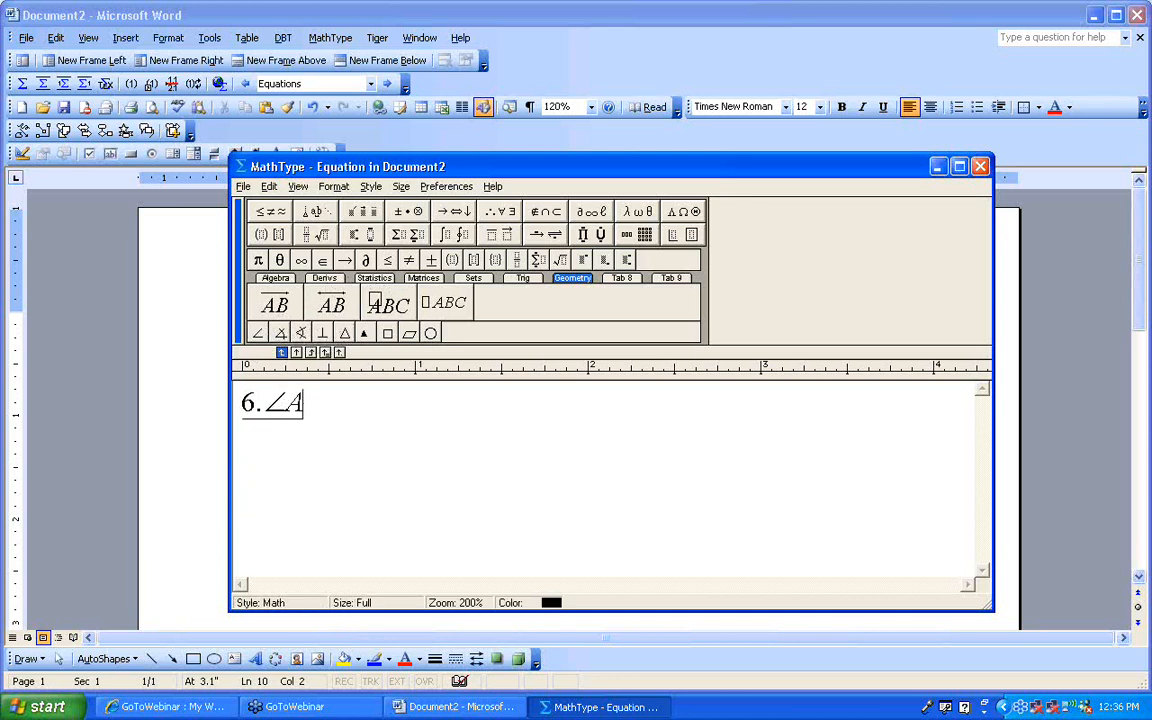
text(= 45)
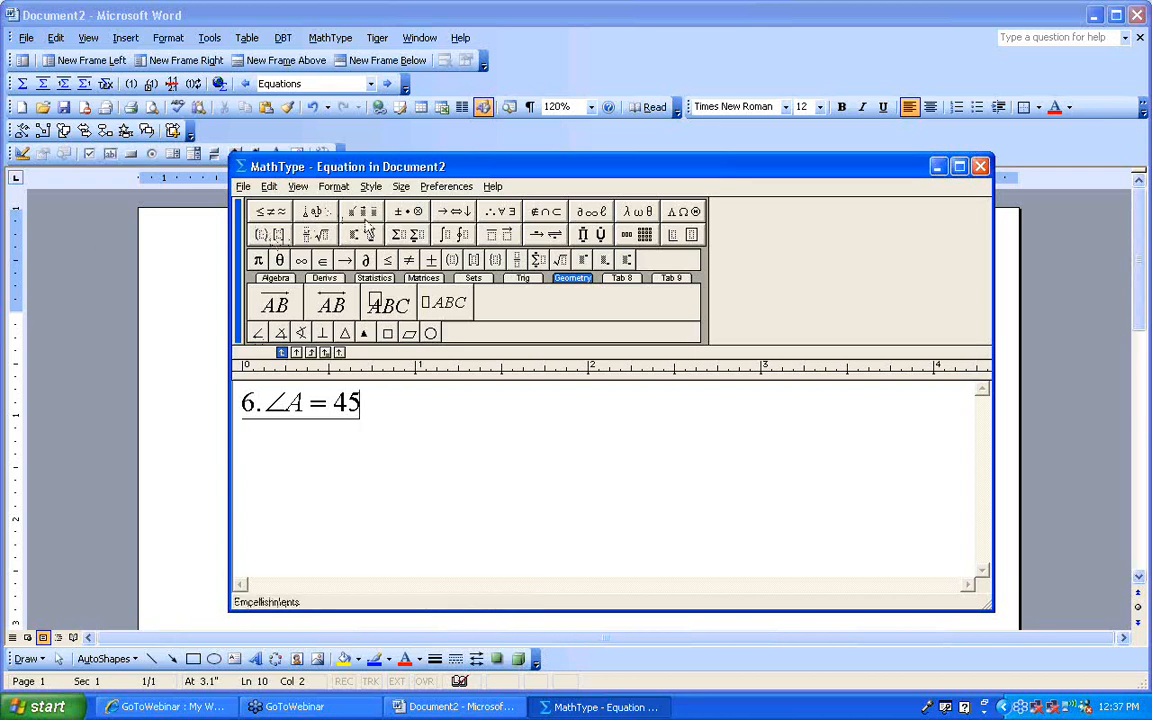
Add the small circle operator after 45 as a degree sign, then close MathType and save the equation into the document
mouse_move(403, 217)
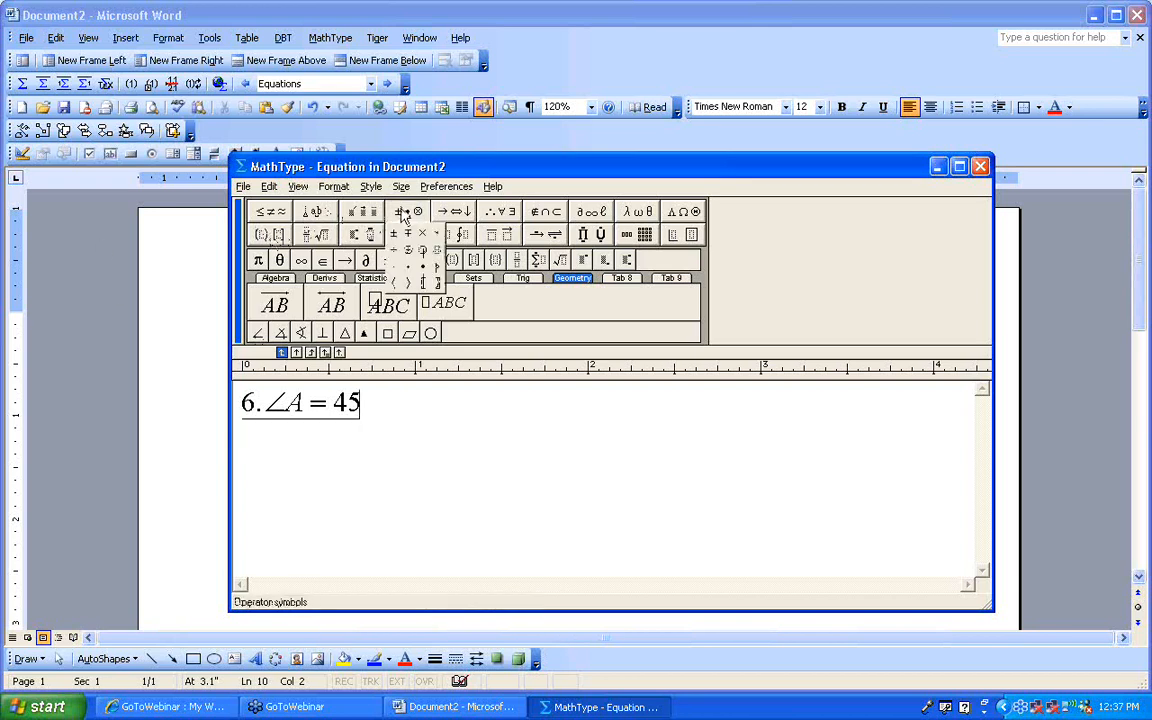
click(437, 267)
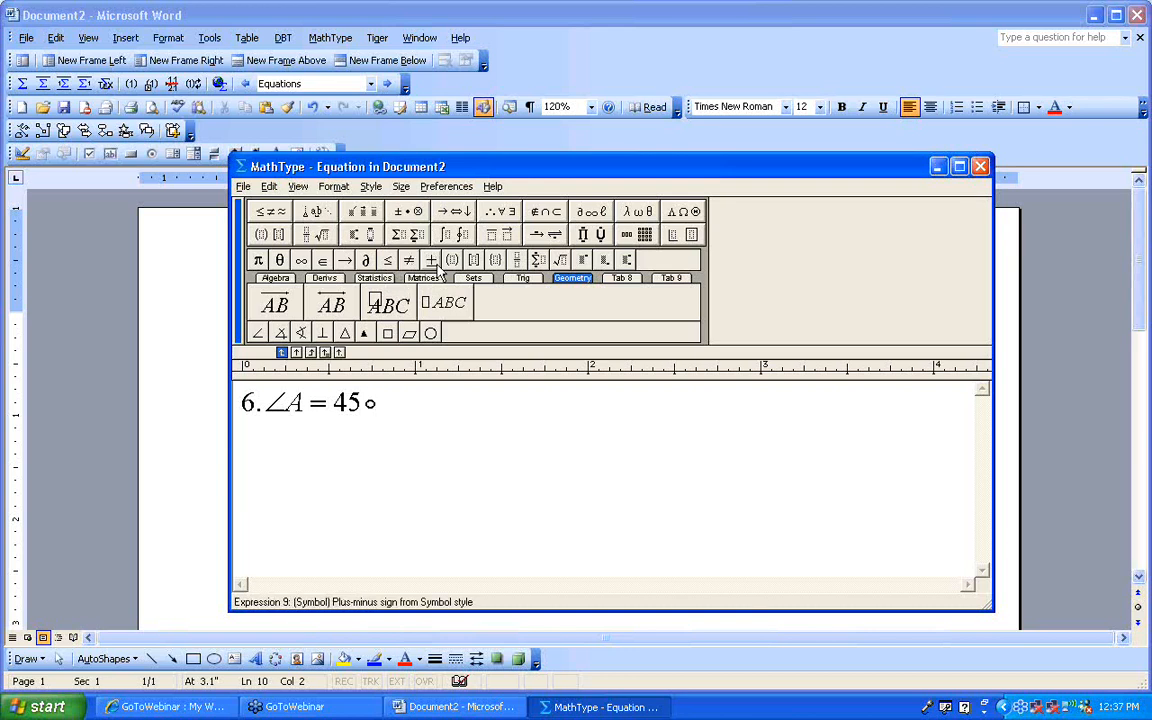
key(alt+F4)
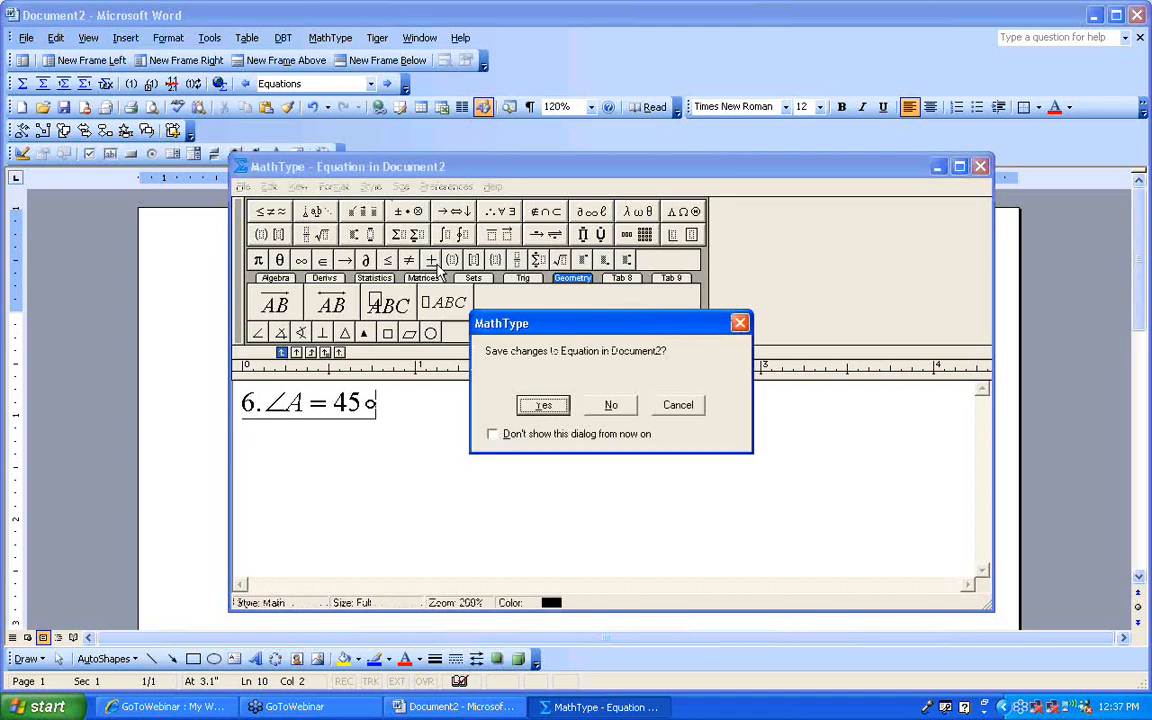
key(Return)
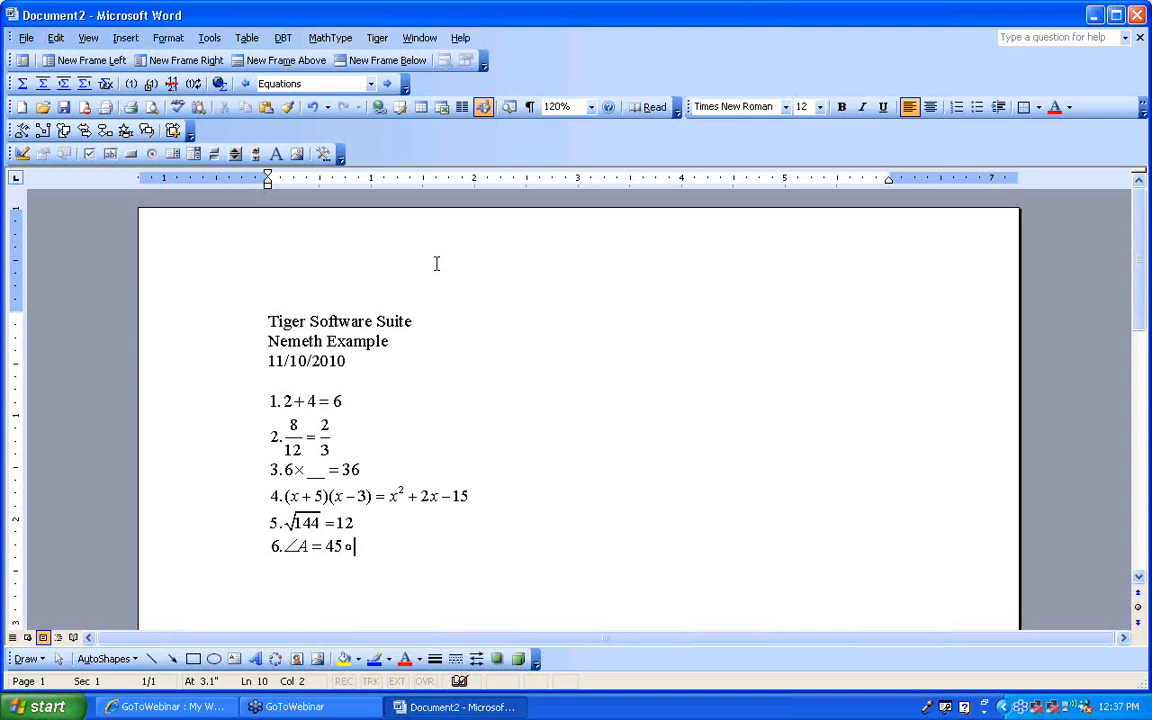
Add two new lines below the sixth equation and check the list of available toolbars
key(Return)
key(Return)
right_click(605, 64)
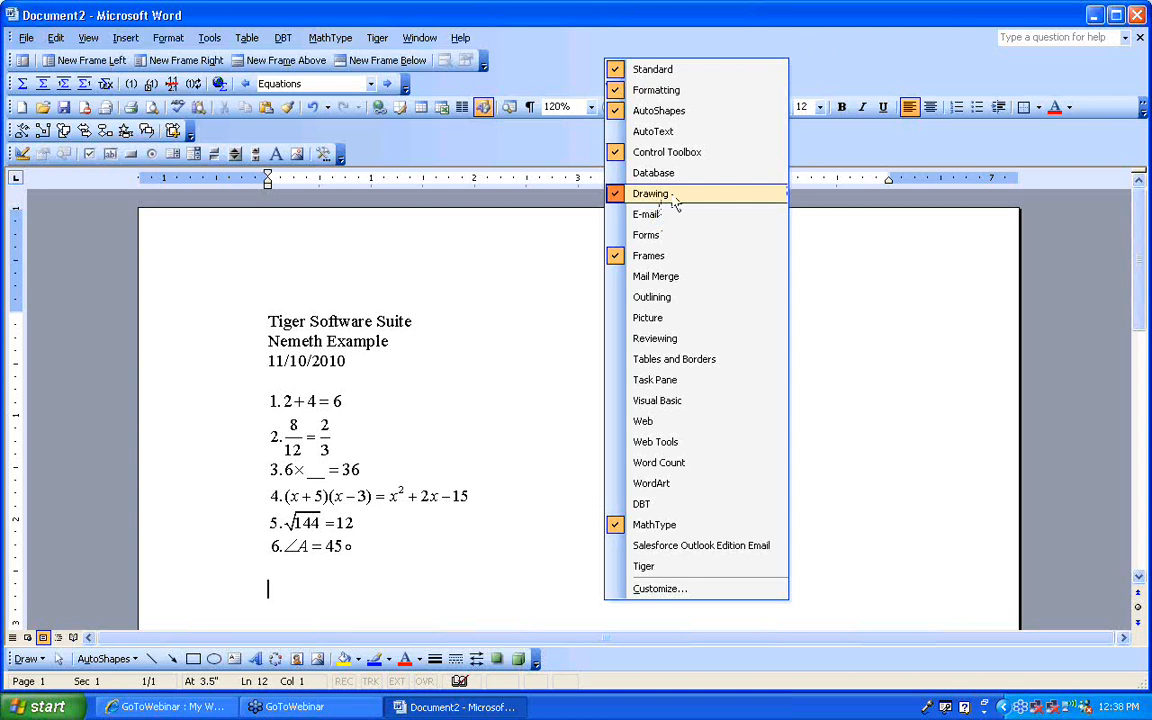
click(819, 56)
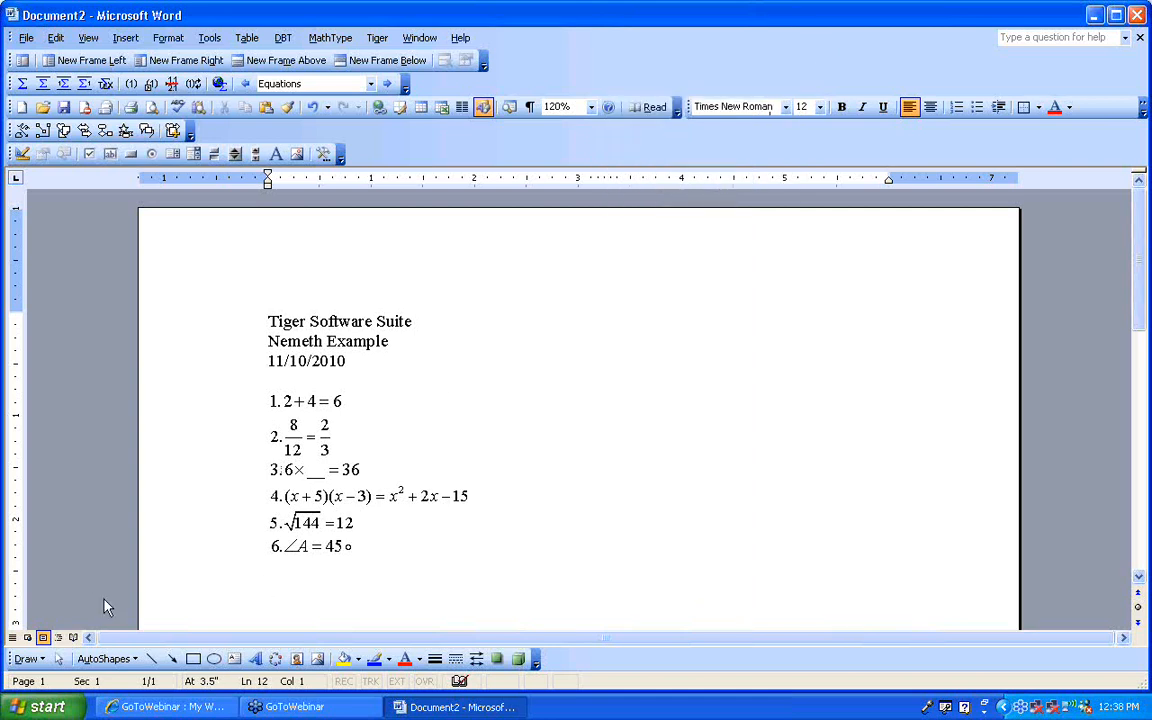
Dismiss the crash report without sending it, recover the document by restarting Word, and quit JAWS
click(172, 660)
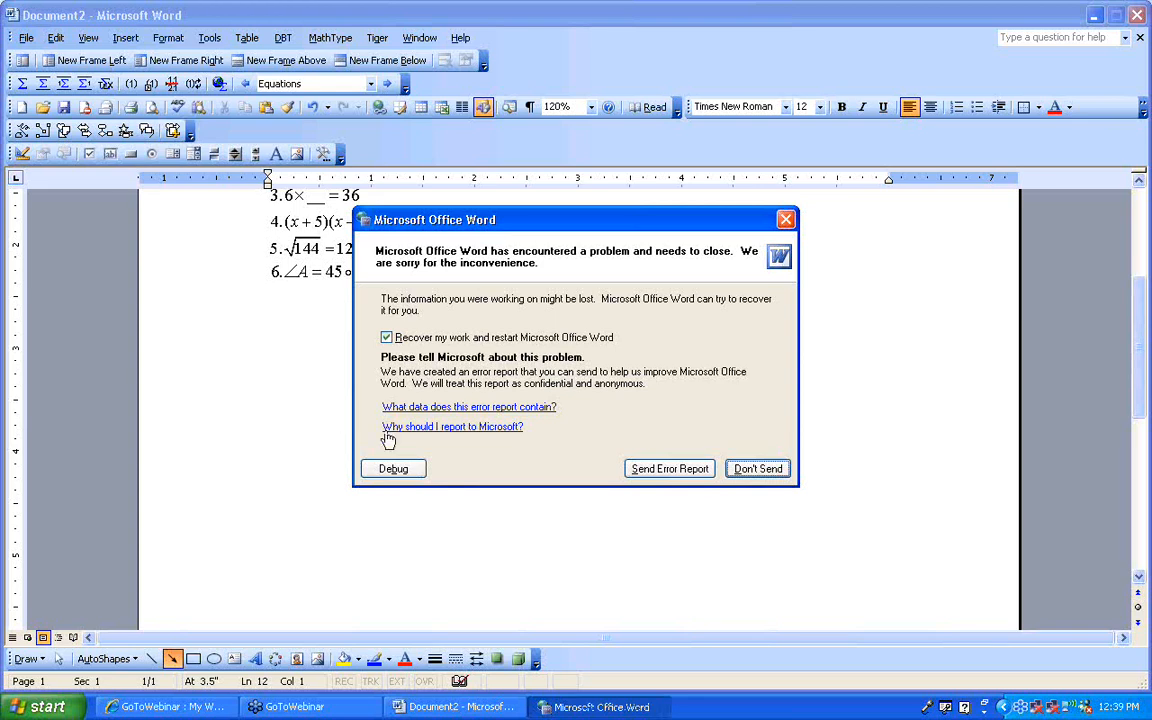
click(748, 474)
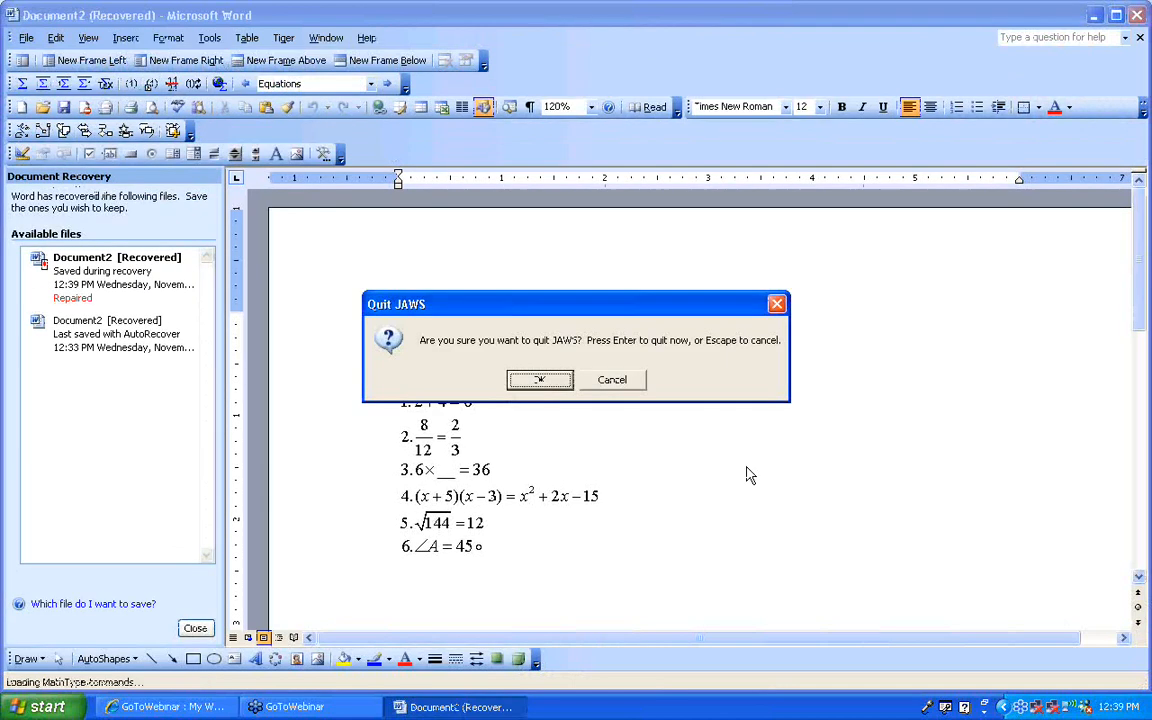
click(539, 384)
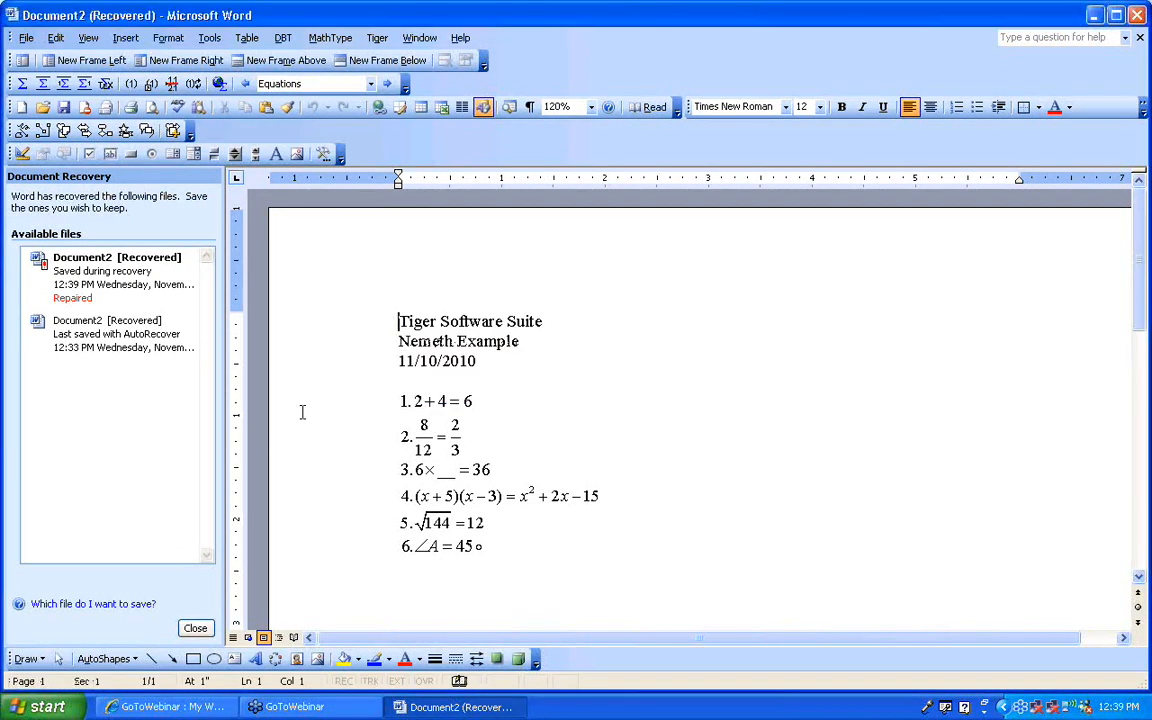
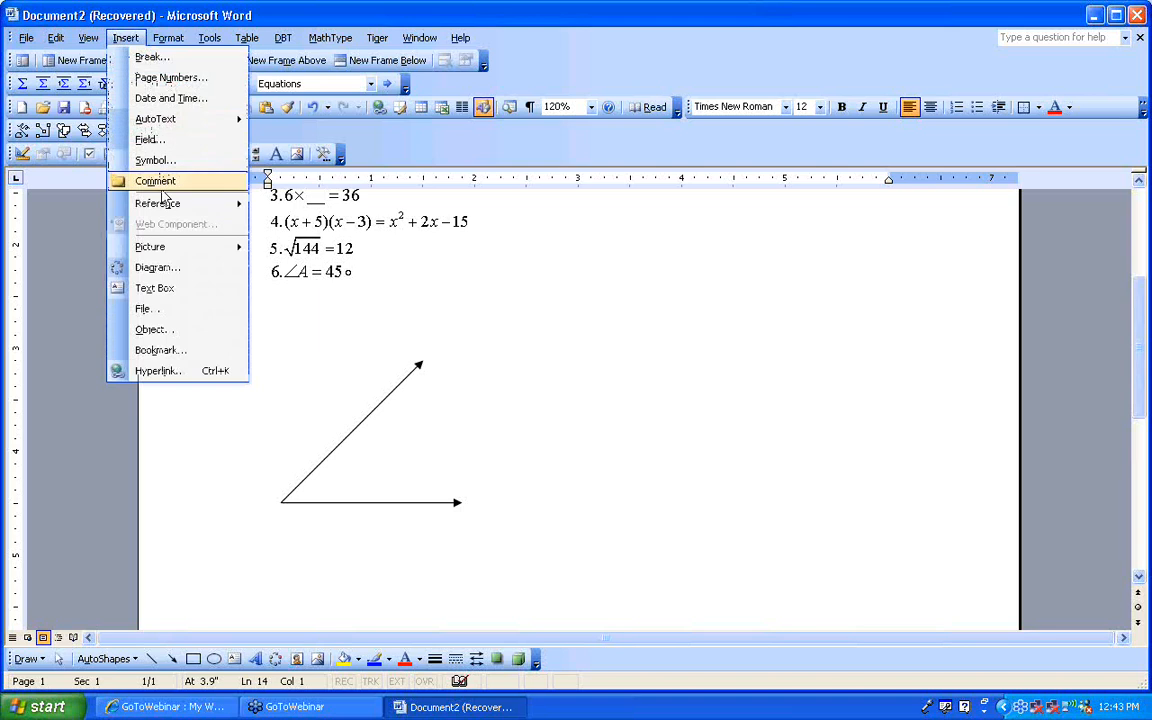
Draw a text box about 1 inch wide between the two arrows of the angle, without a drawing canvas, and enter "A" in it
click(168, 292)
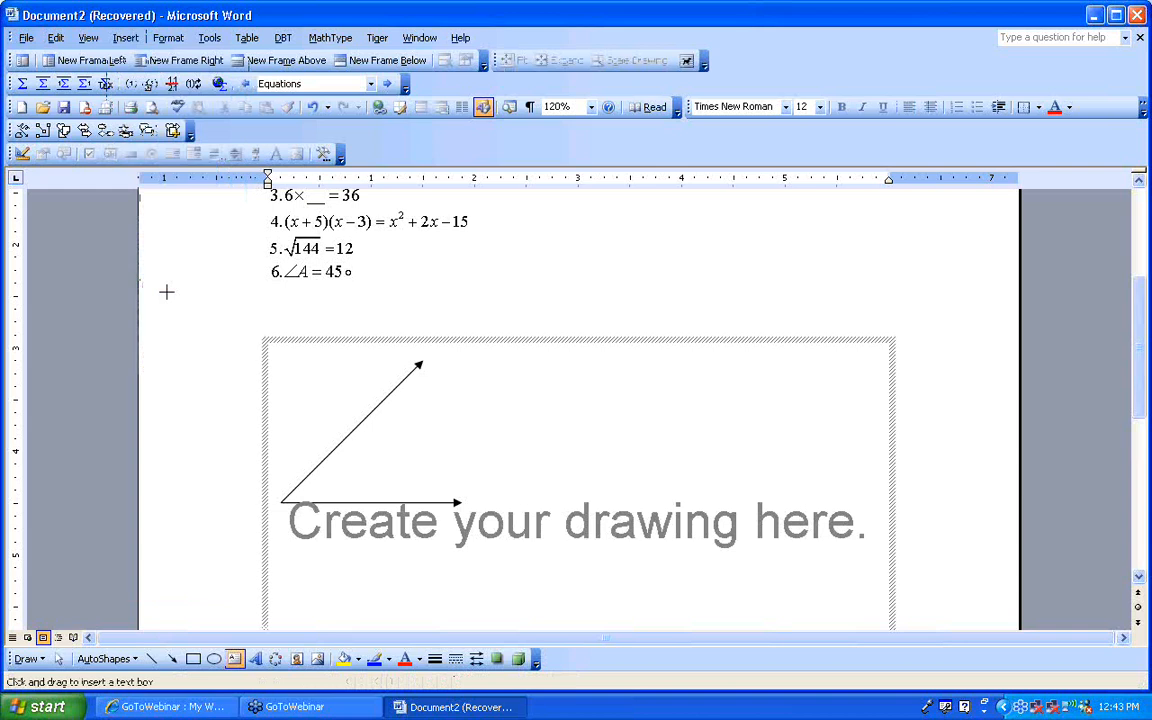
key(Escape)
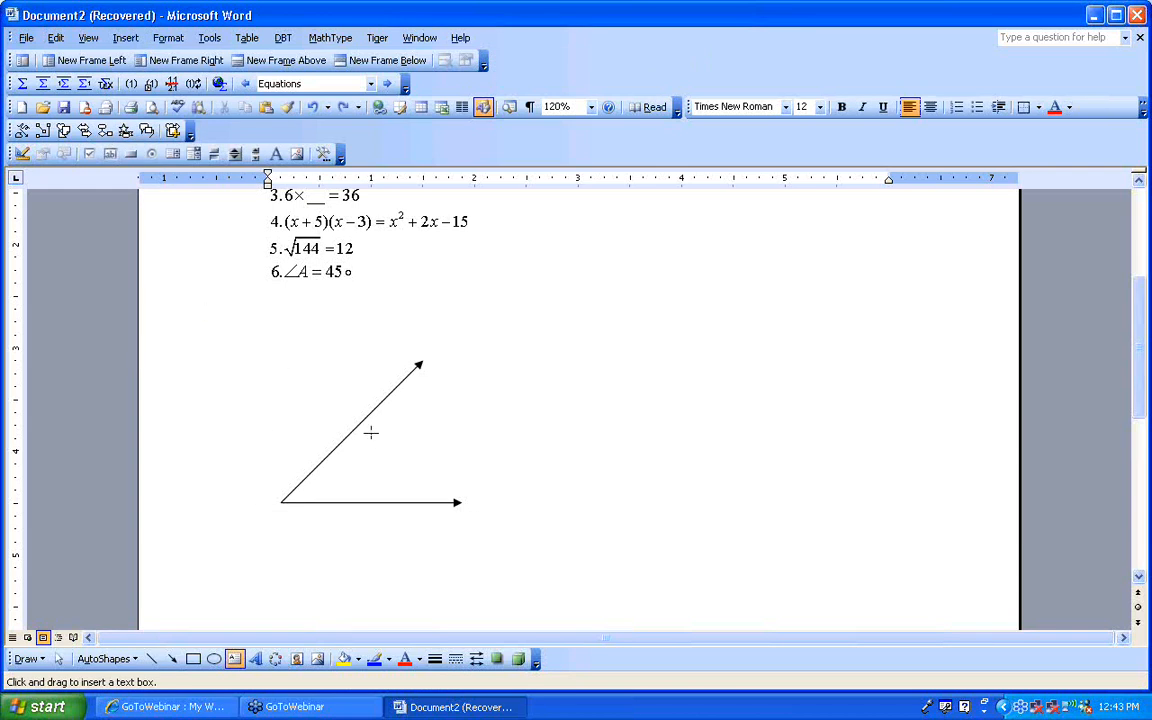
mouse_move(372, 438)
mouse_down()
mouse_move(406, 463)
mouse_move(471, 471)
mouse_up()
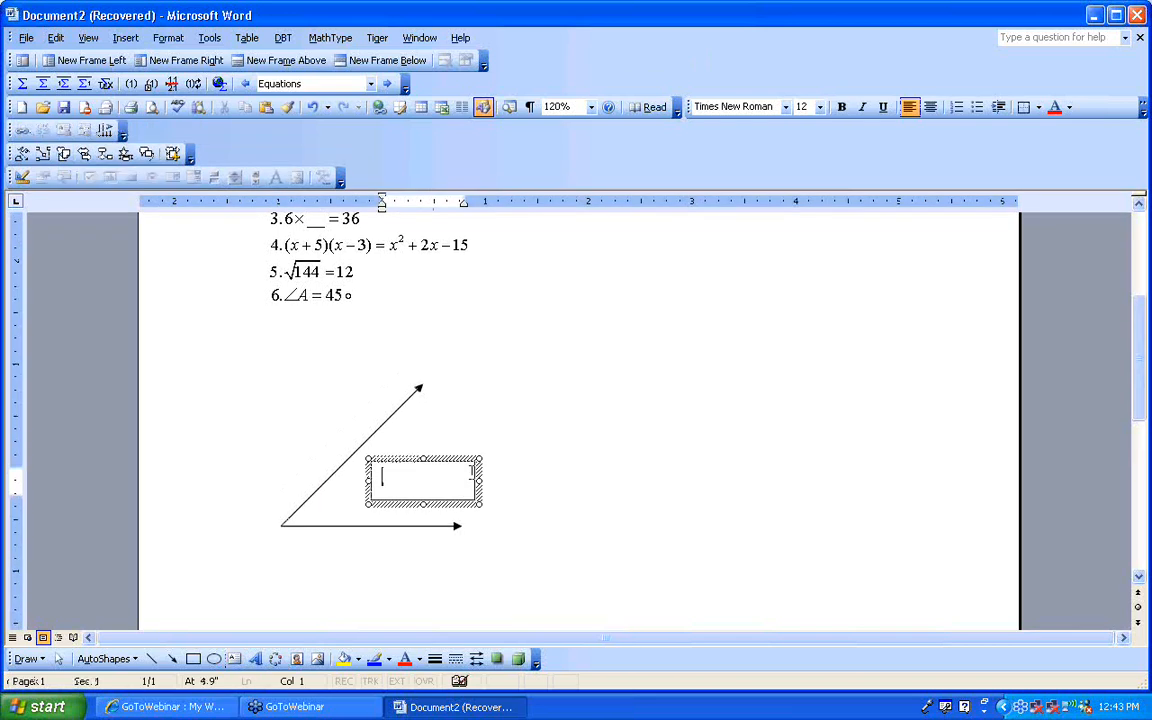
text(A)
Set the font size of the letter A in the text box to 30
drag(403, 476, 350, 432)
scroll(480, 416, up, 5)
click(820, 107)
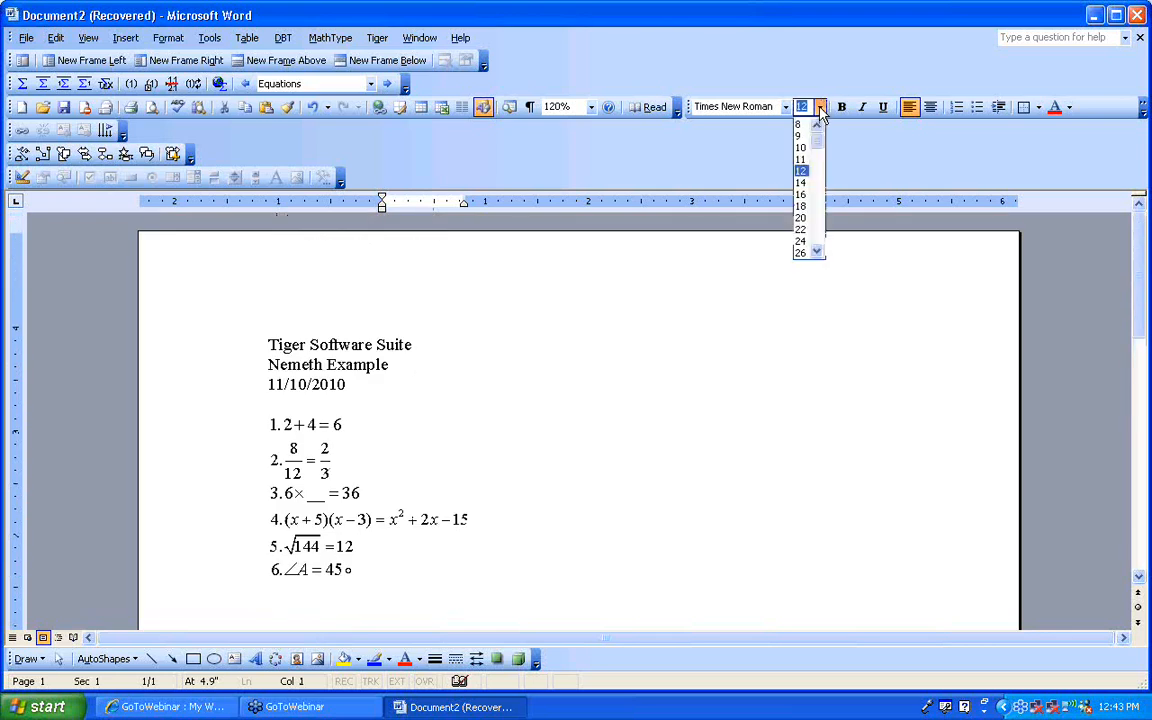
click(817, 251)
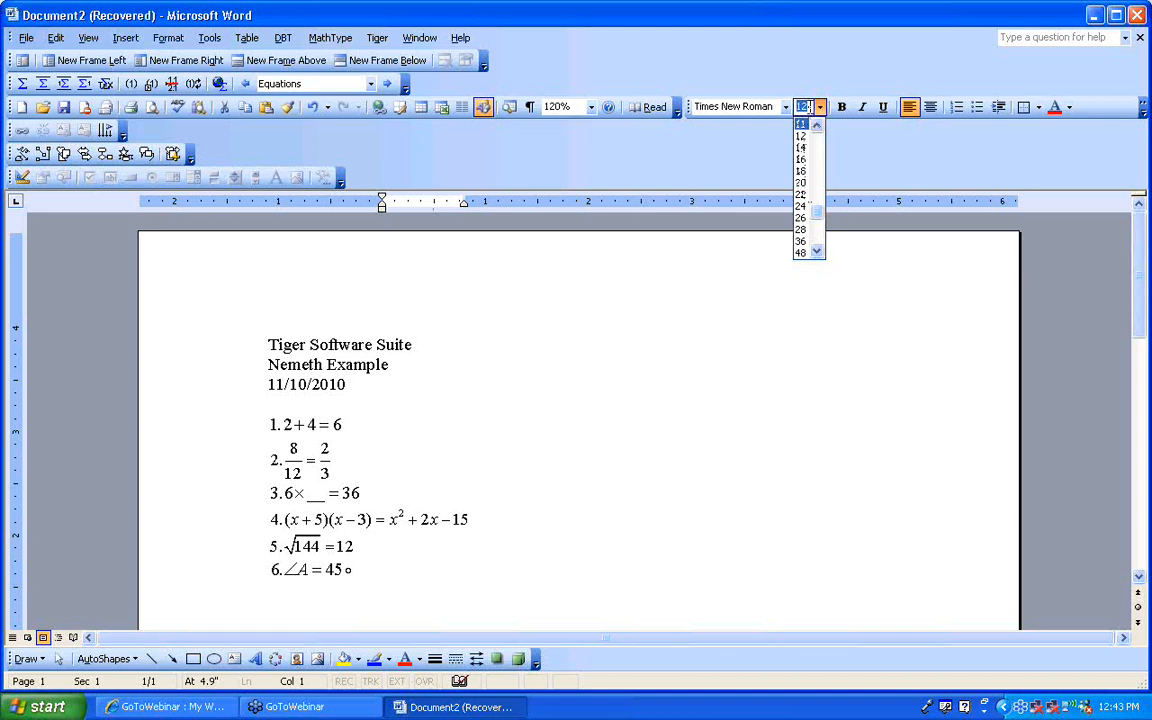
text(30)
key(Return)
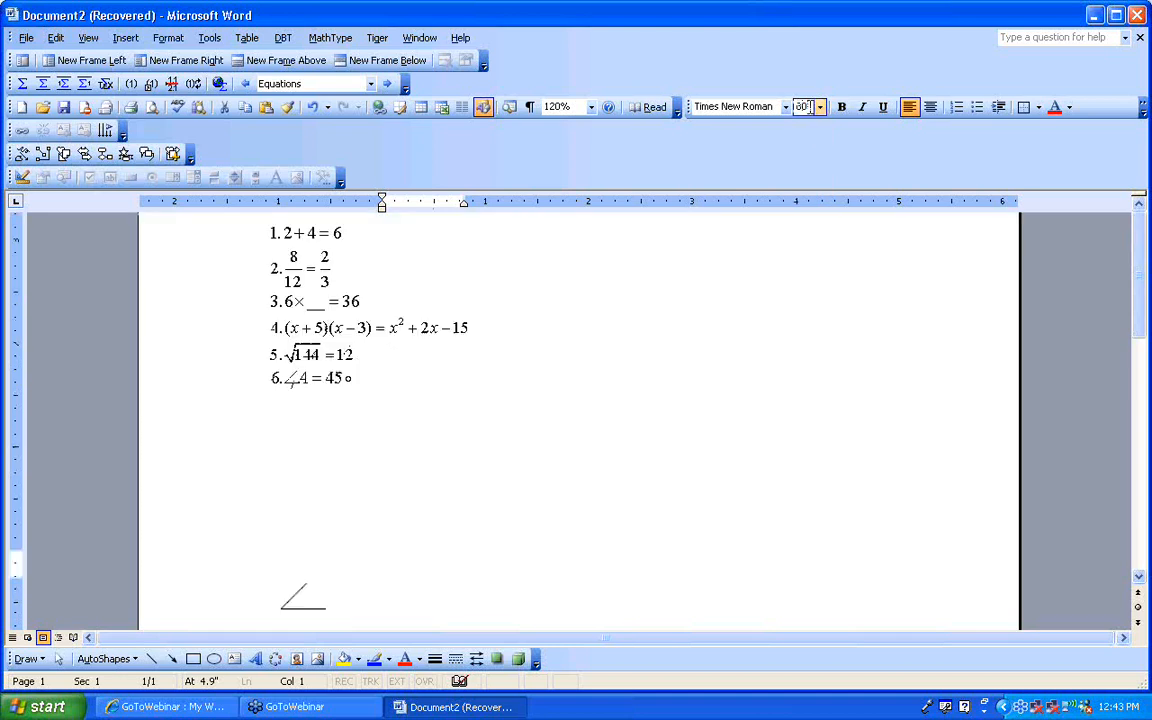
click(541, 545)
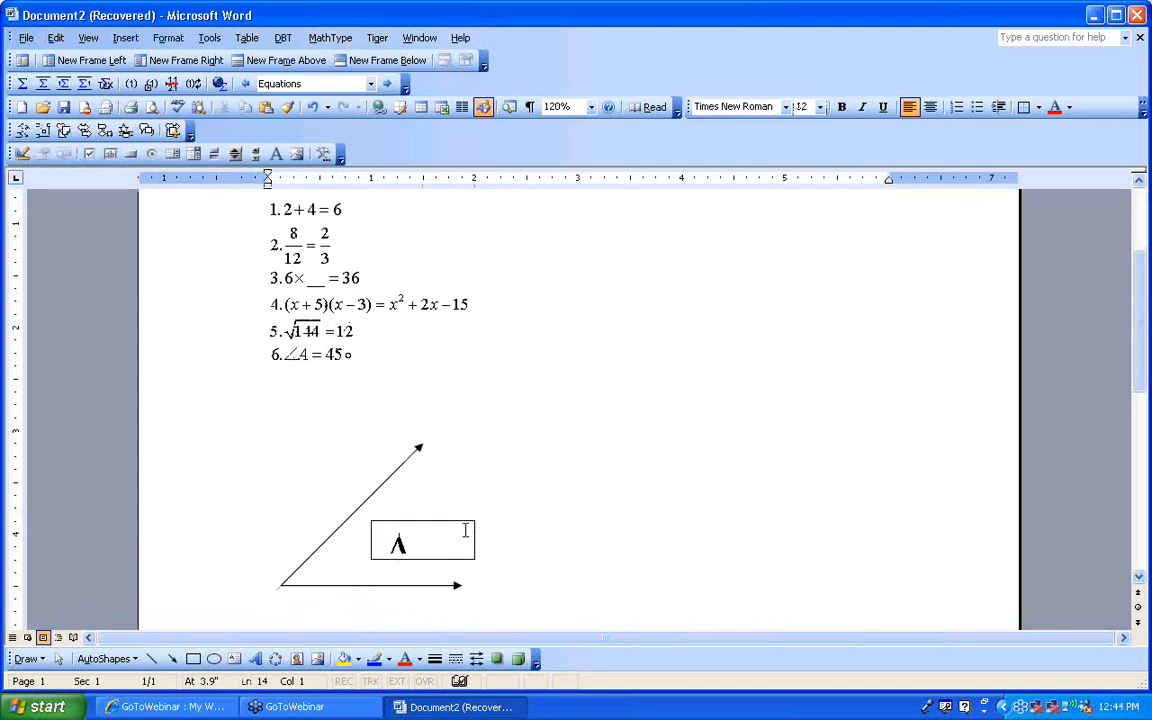
Make the text box taller so the whole A fits, and move it up slightly to clear the horizontal arrow
click(425, 563)
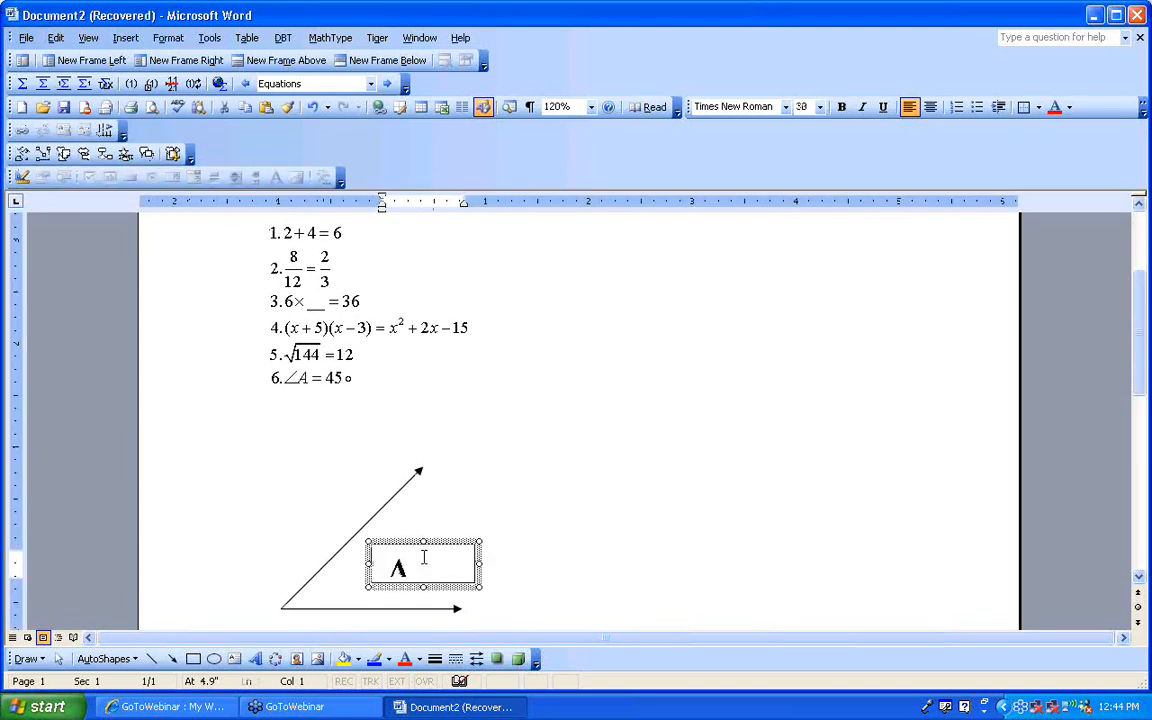
drag(420, 588, 422, 612)
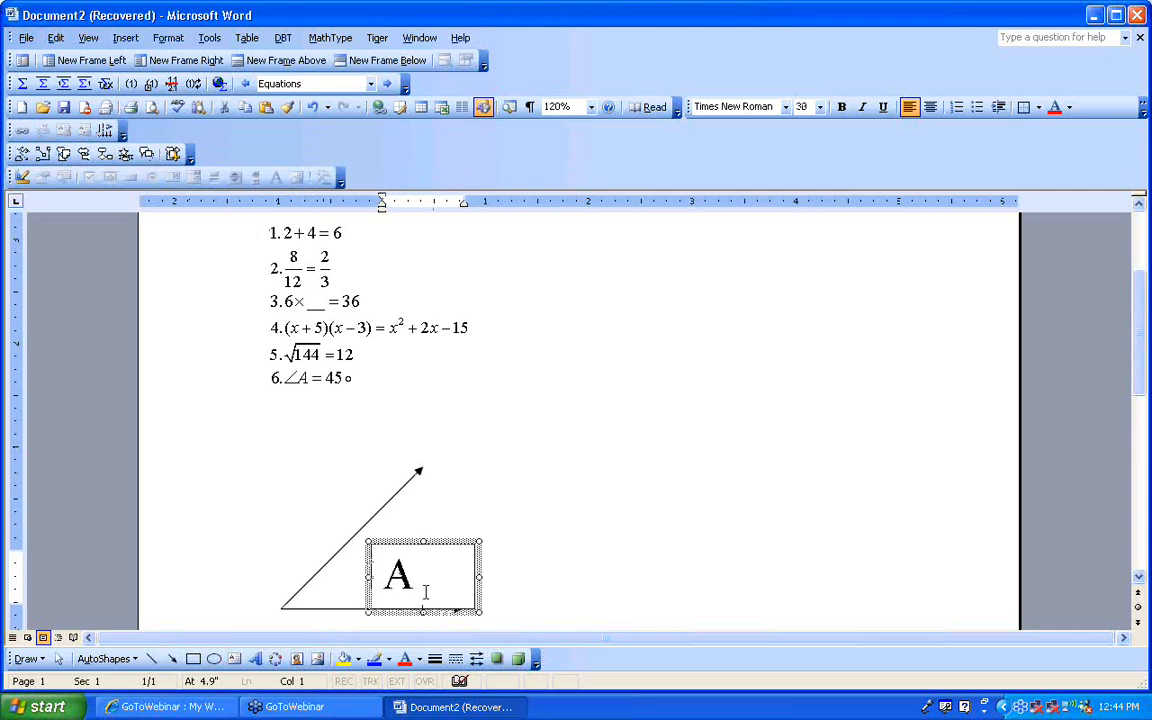
drag(452, 540, 450, 528)
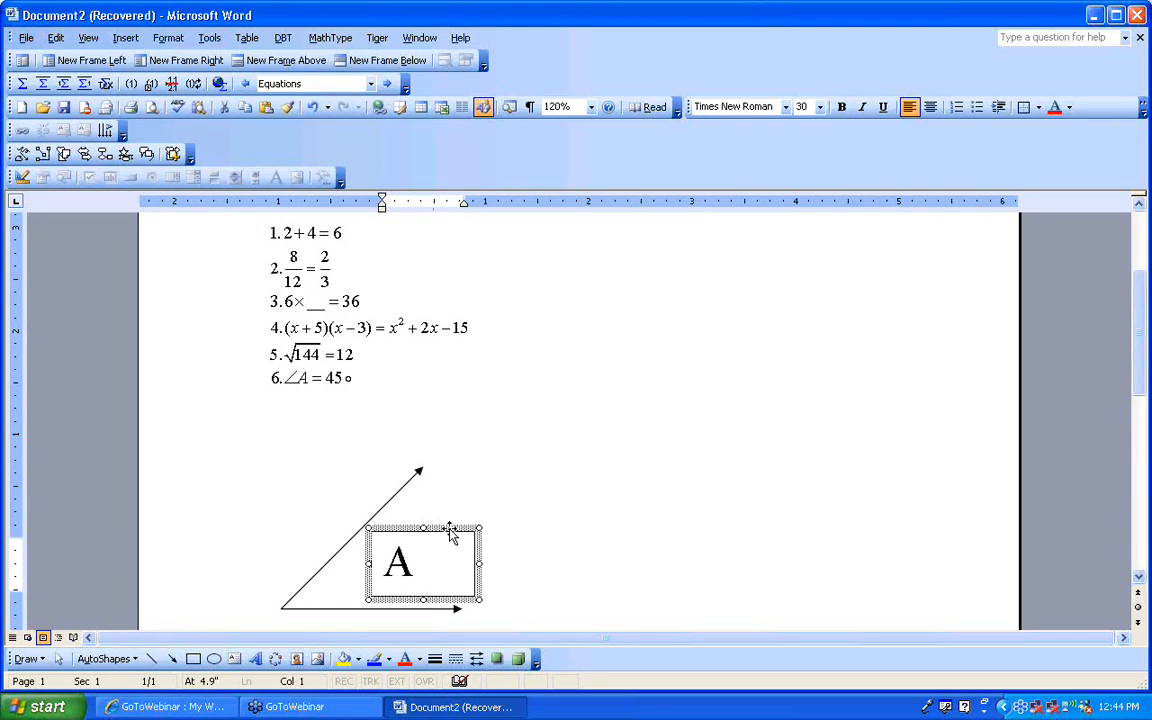
click(549, 491)
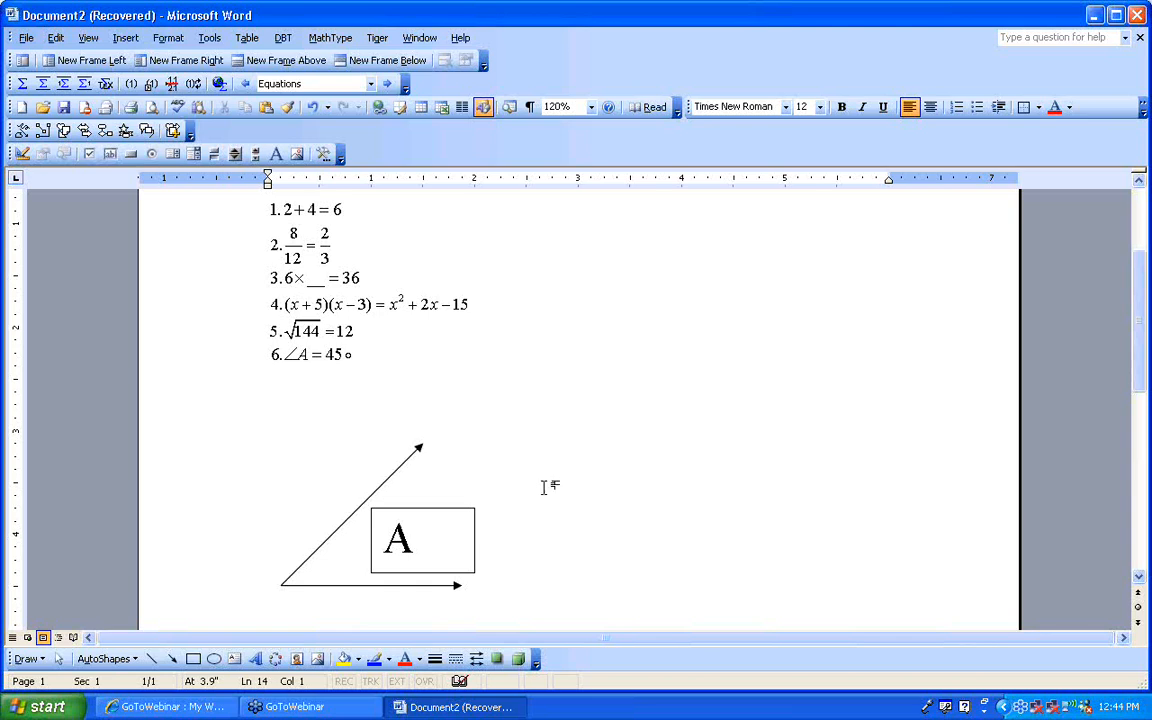
Format the text box around the A with No Fill and No Line
click(432, 509)
click(432, 509)
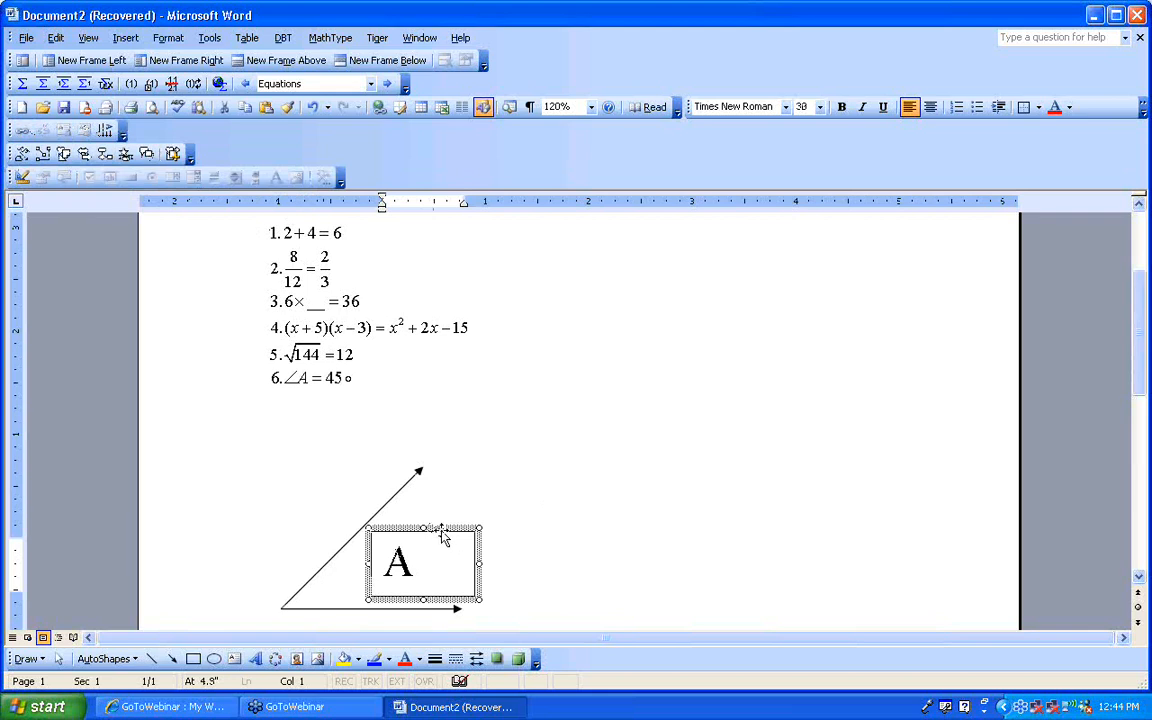
right_click(445, 539)
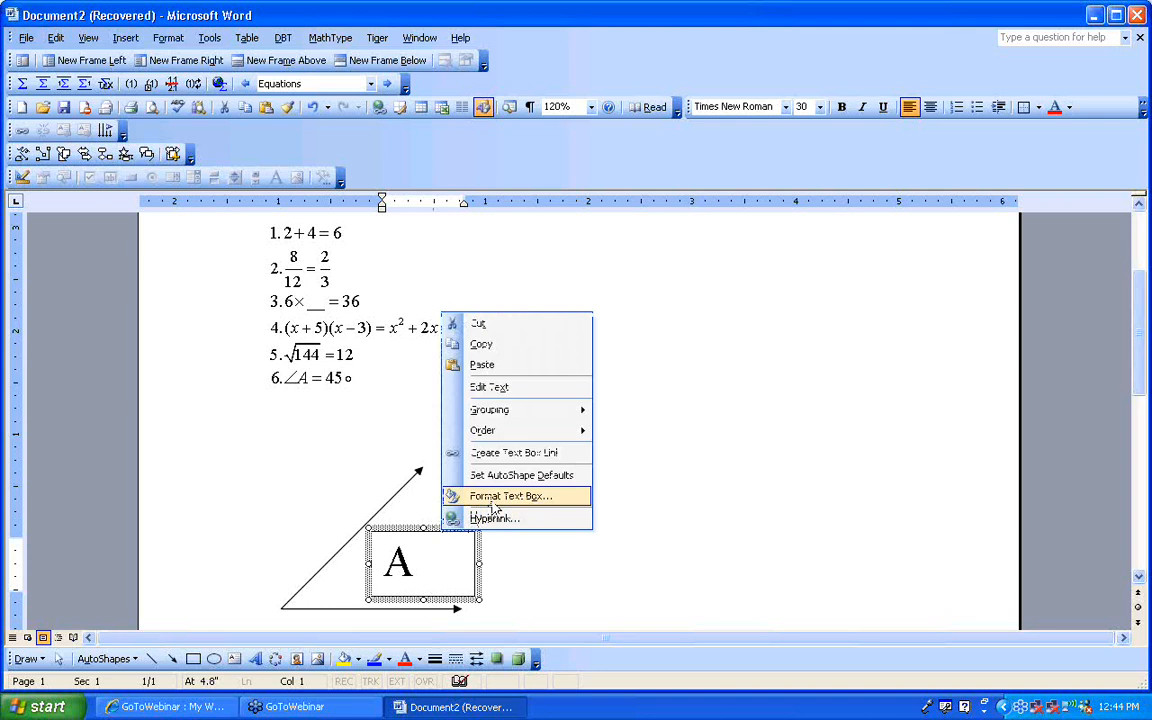
click(510, 496)
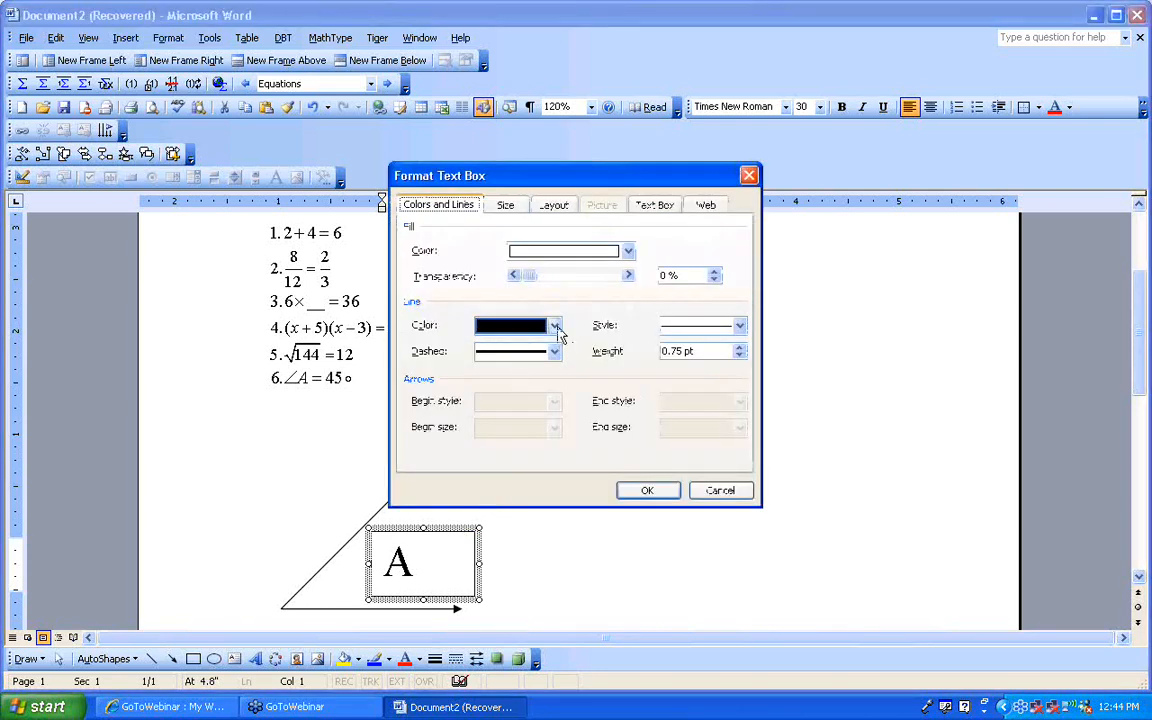
click(627, 251)
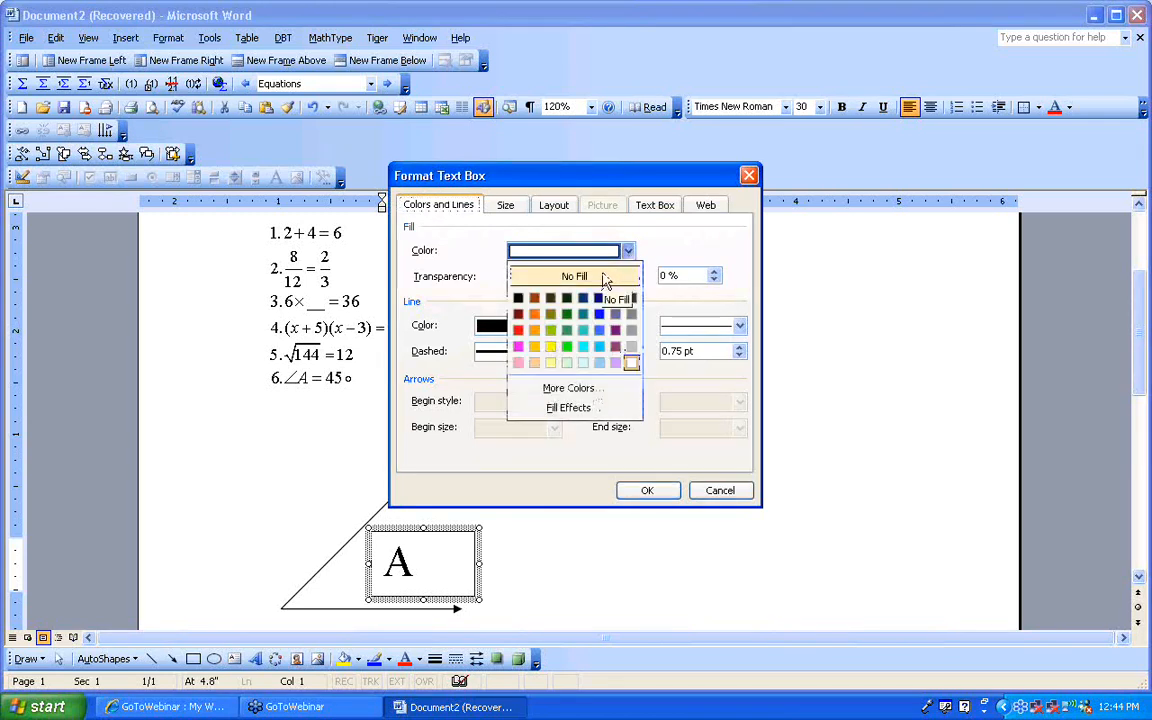
click(540, 277)
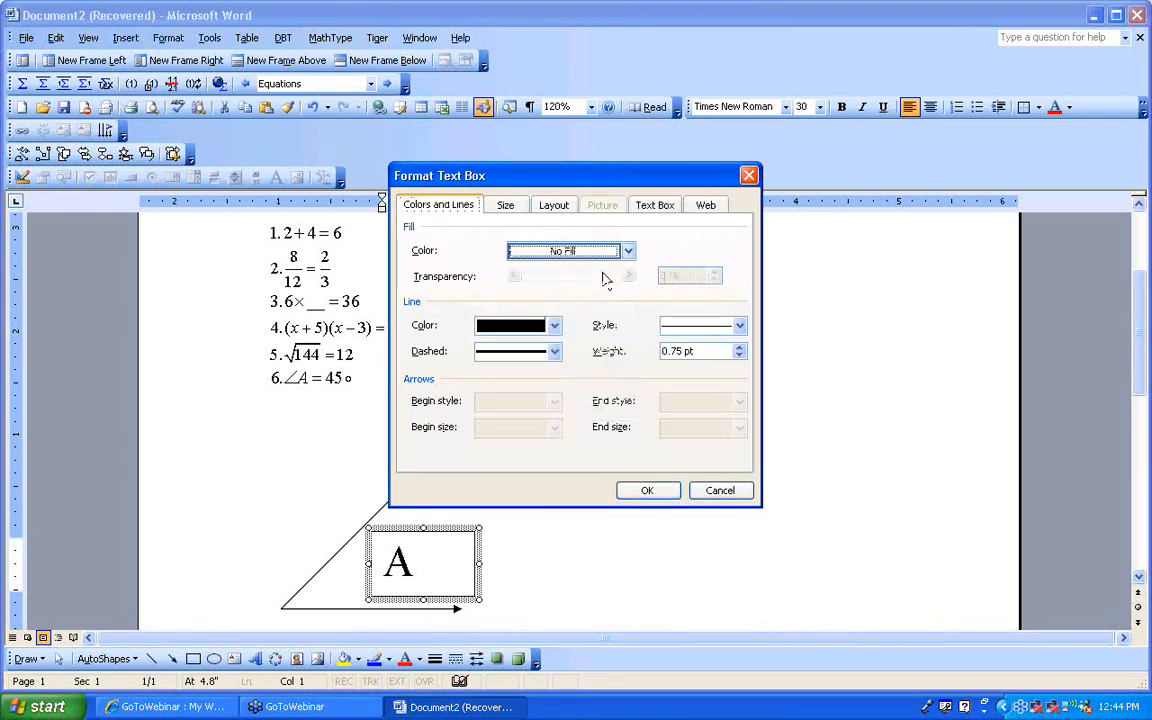
click(555, 326)
click(554, 351)
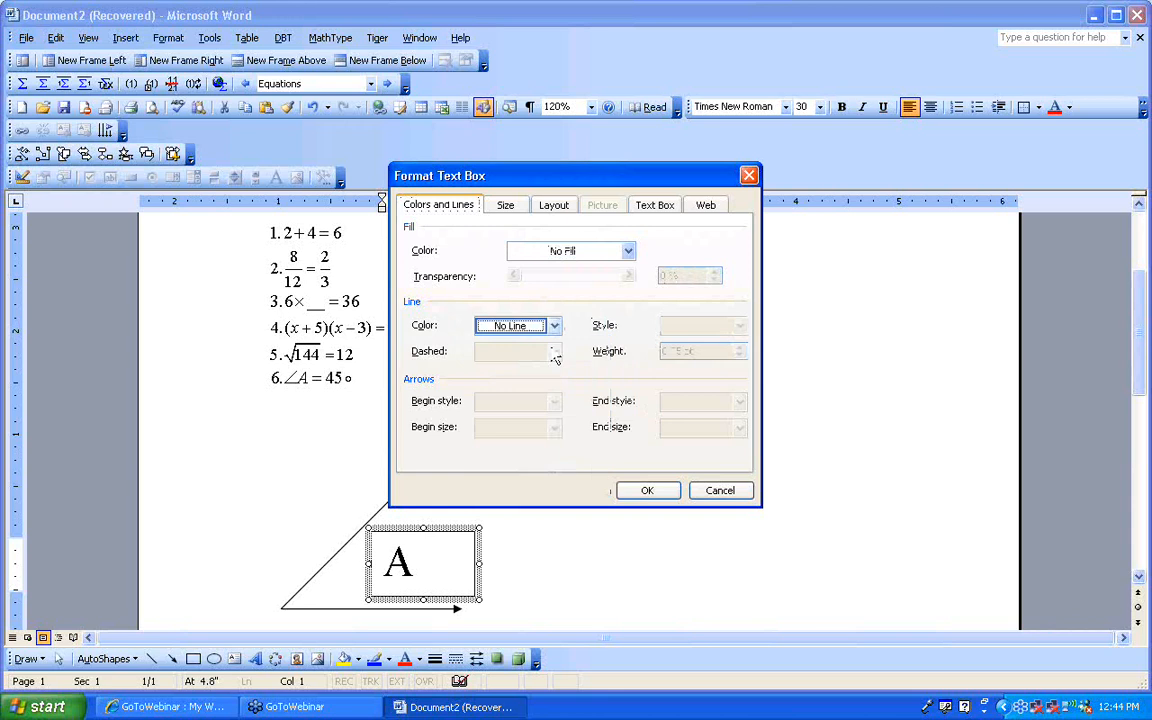
click(641, 494)
click(590, 483)
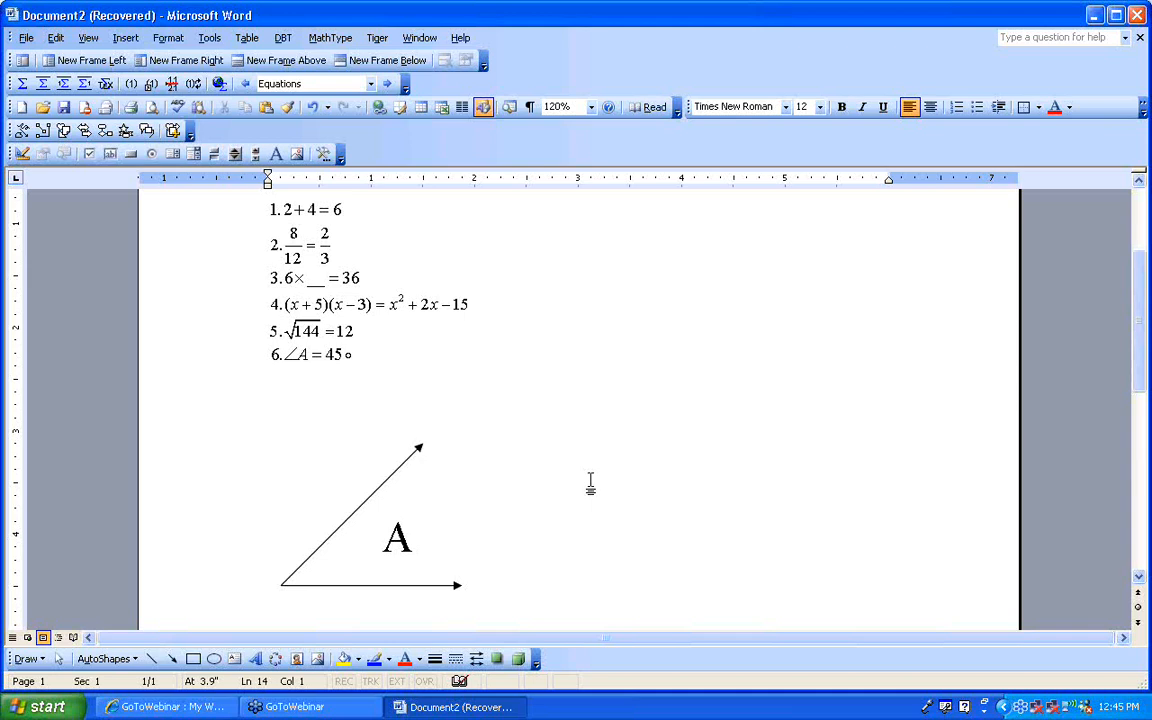
Save the repaired document in My Documents as "nemeth example 11-10-2010.doc"
key(ctrl+Home)
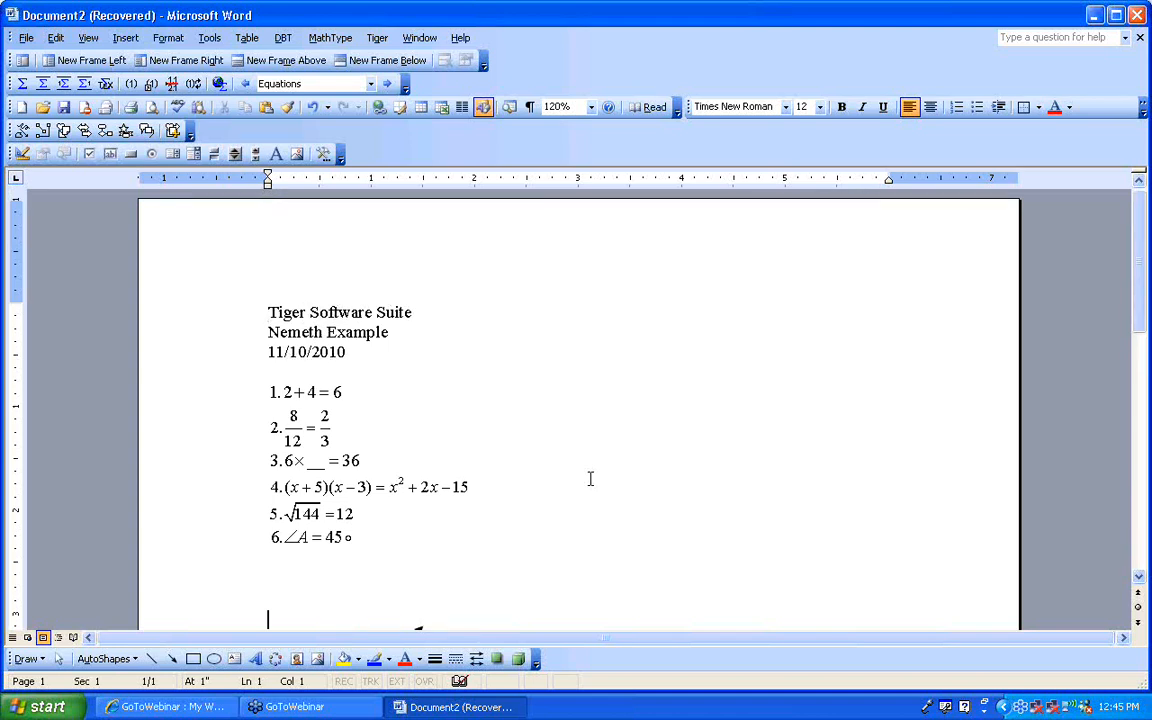
key(ctrl+s)
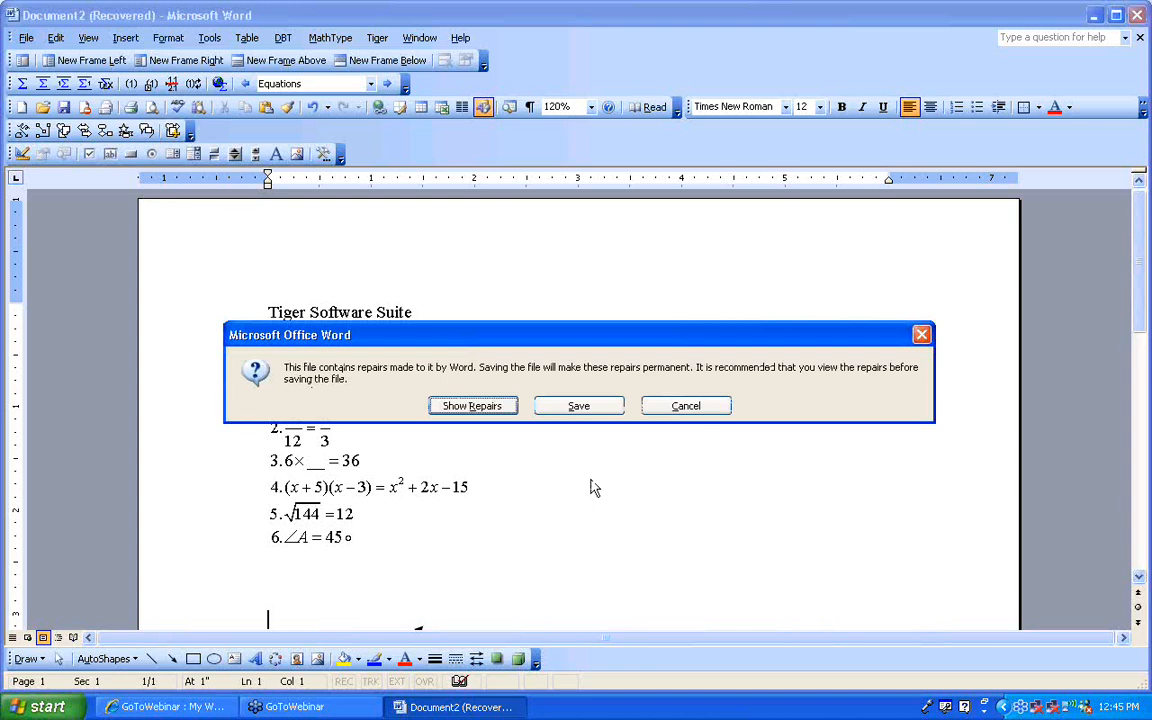
click(573, 405)
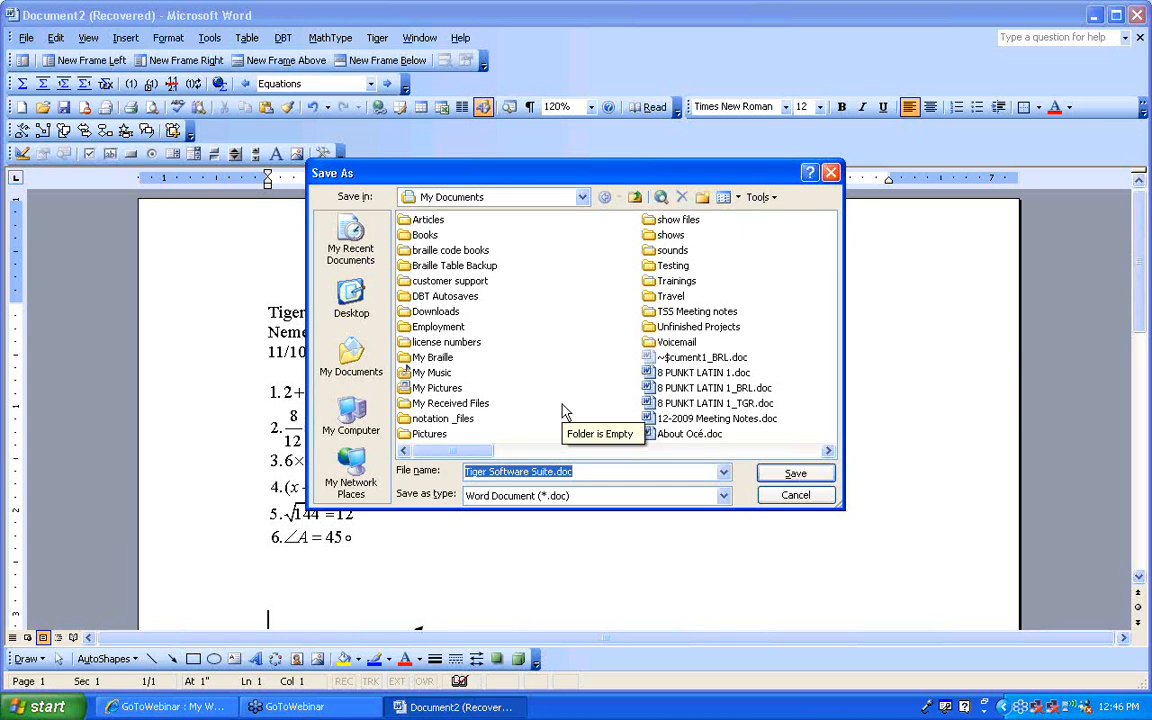
text(nemeth)
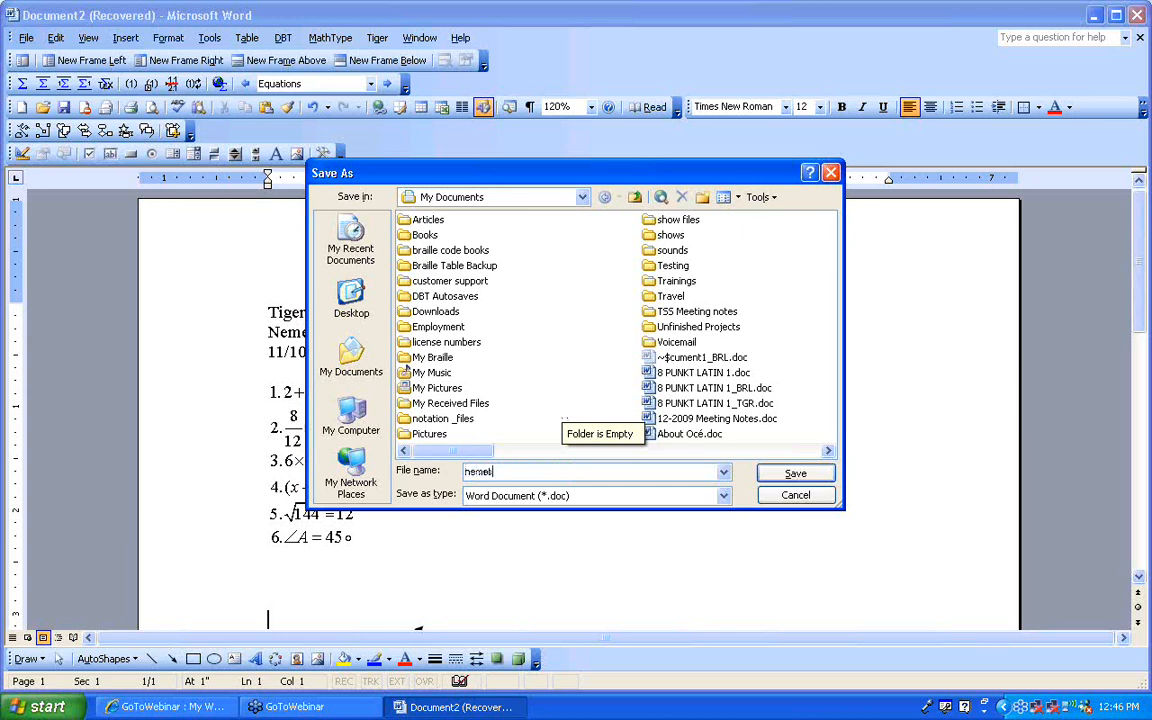
text(,example 11-10-2010.doc)
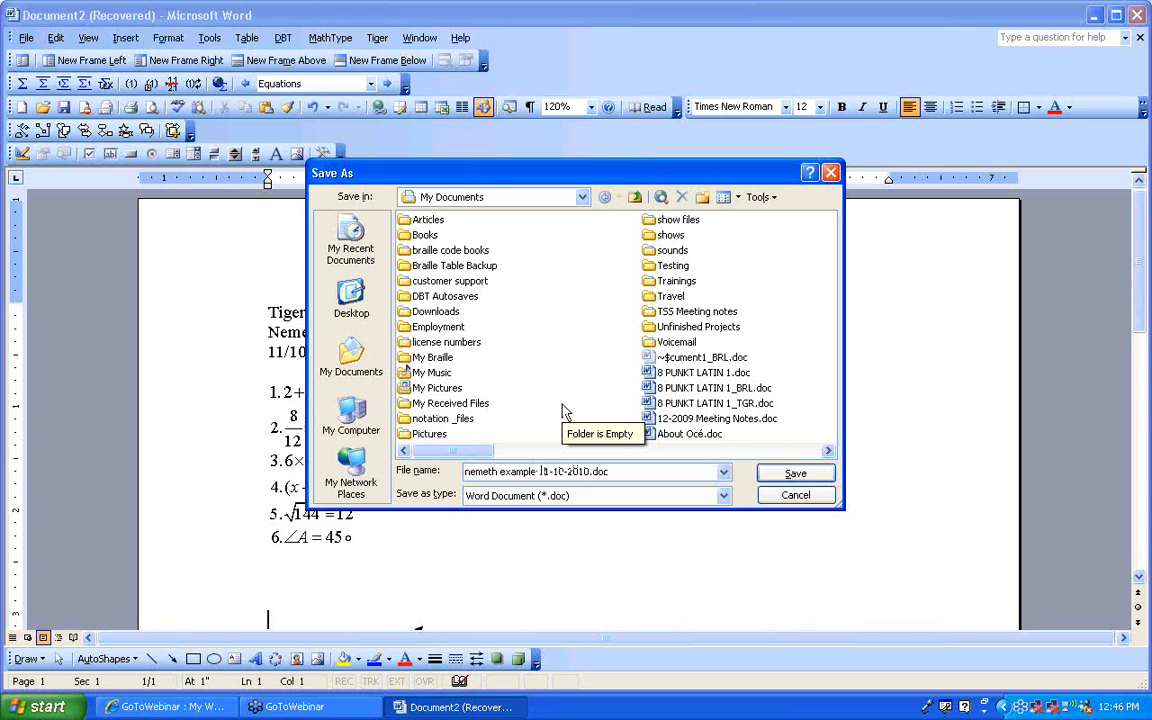
key(Return)
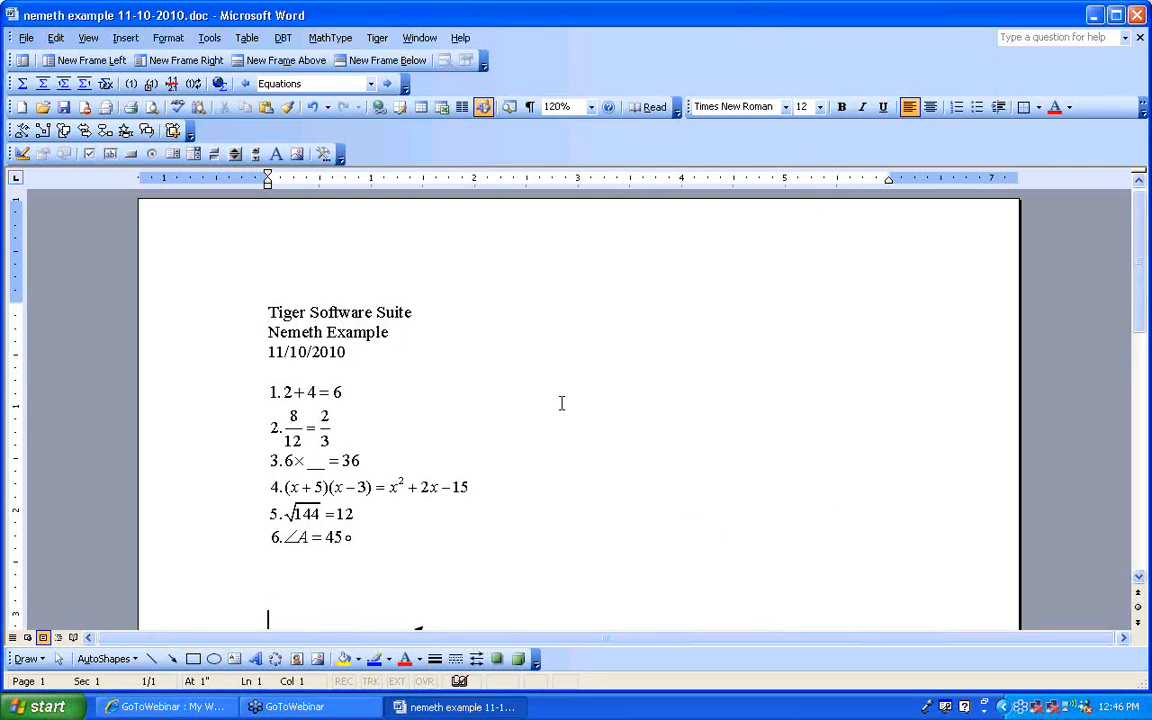
Launch JAWS 10.0 from the desktop and return to the Word document
key(super+d)
key(j)
key(Return)
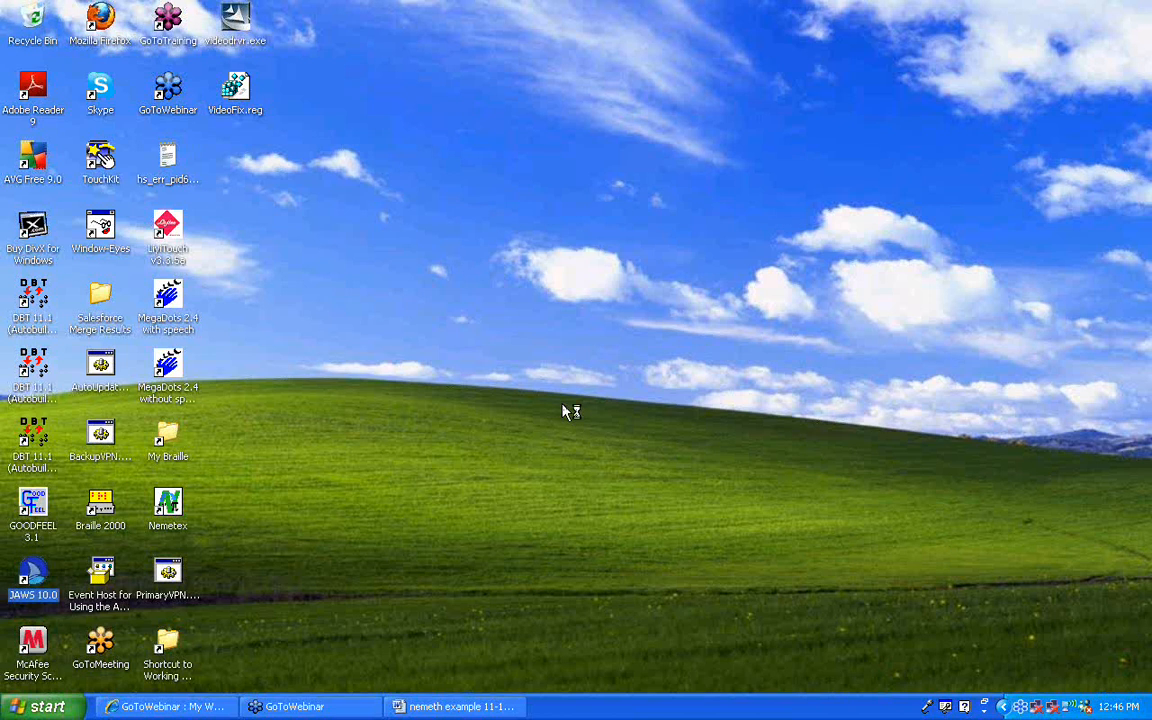
key(alt+Tab)
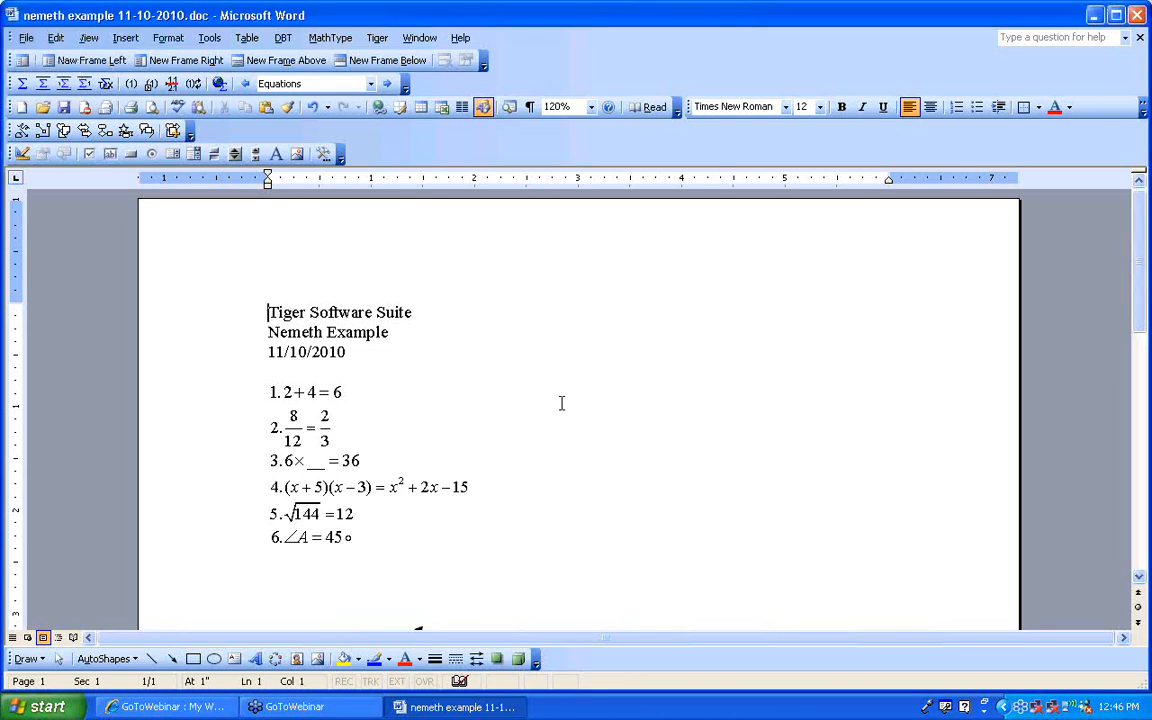
Translate the whole document to braille with Tiger and review the result through to the labelled angle drawing
key(alt+g)
key(Down)
key(Down)
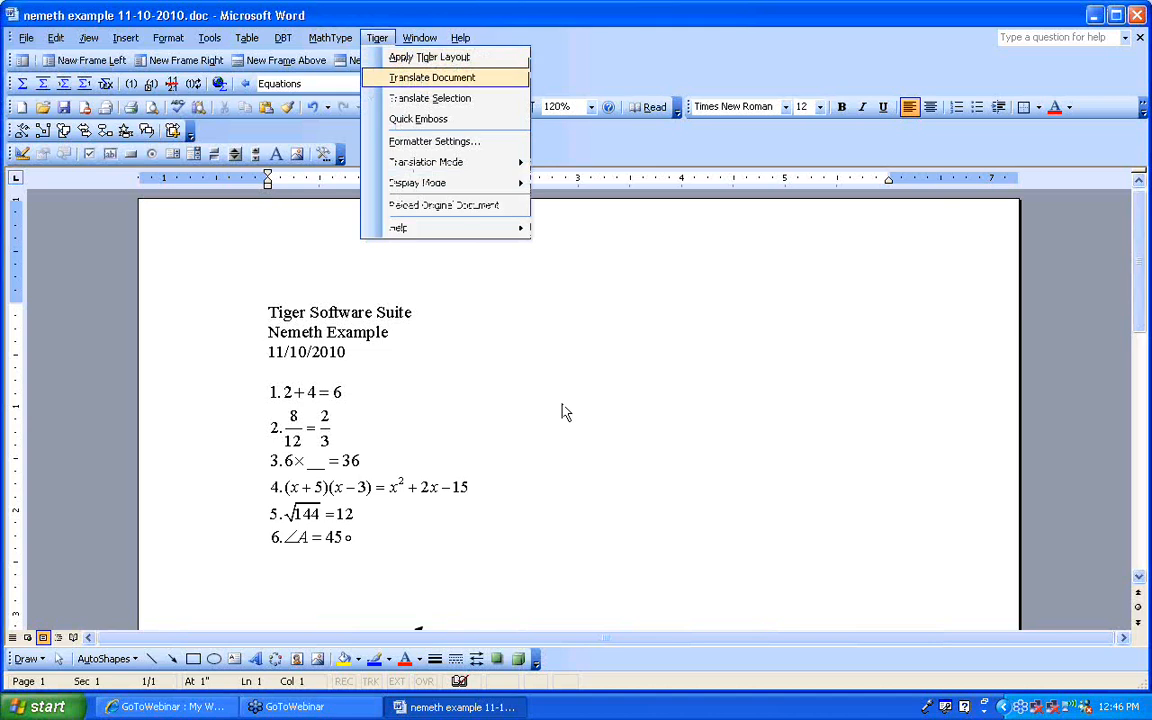
key(Return)
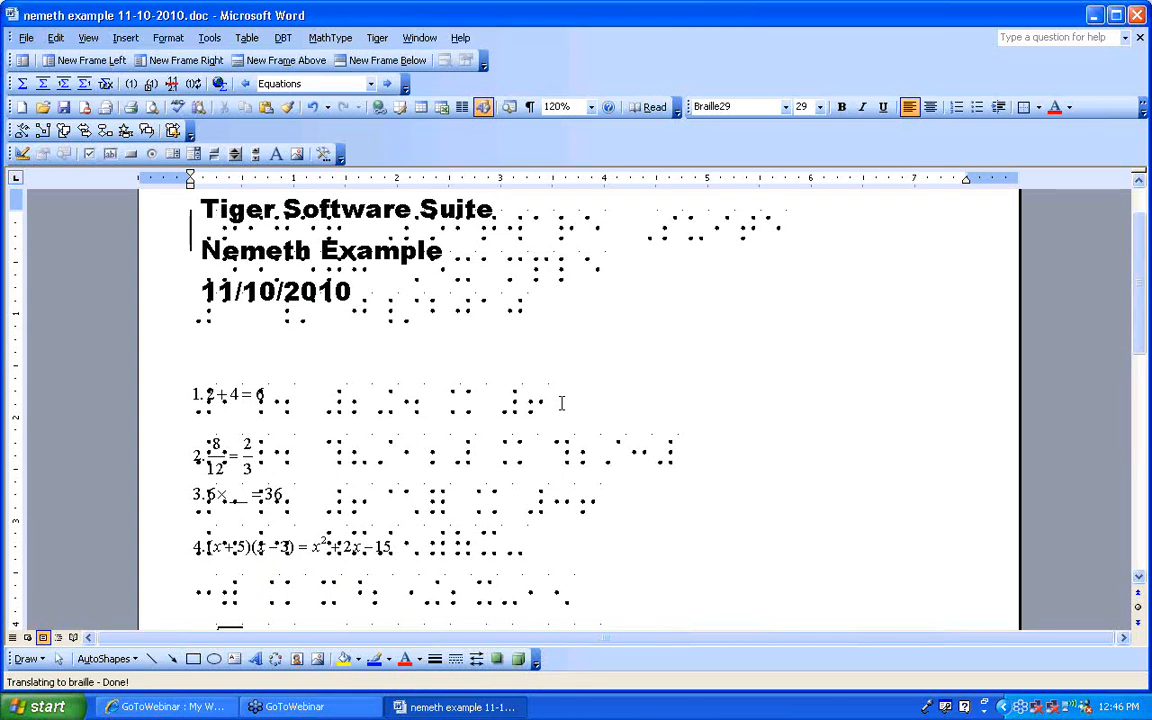
key(Page_Down)
key(Page_Down)
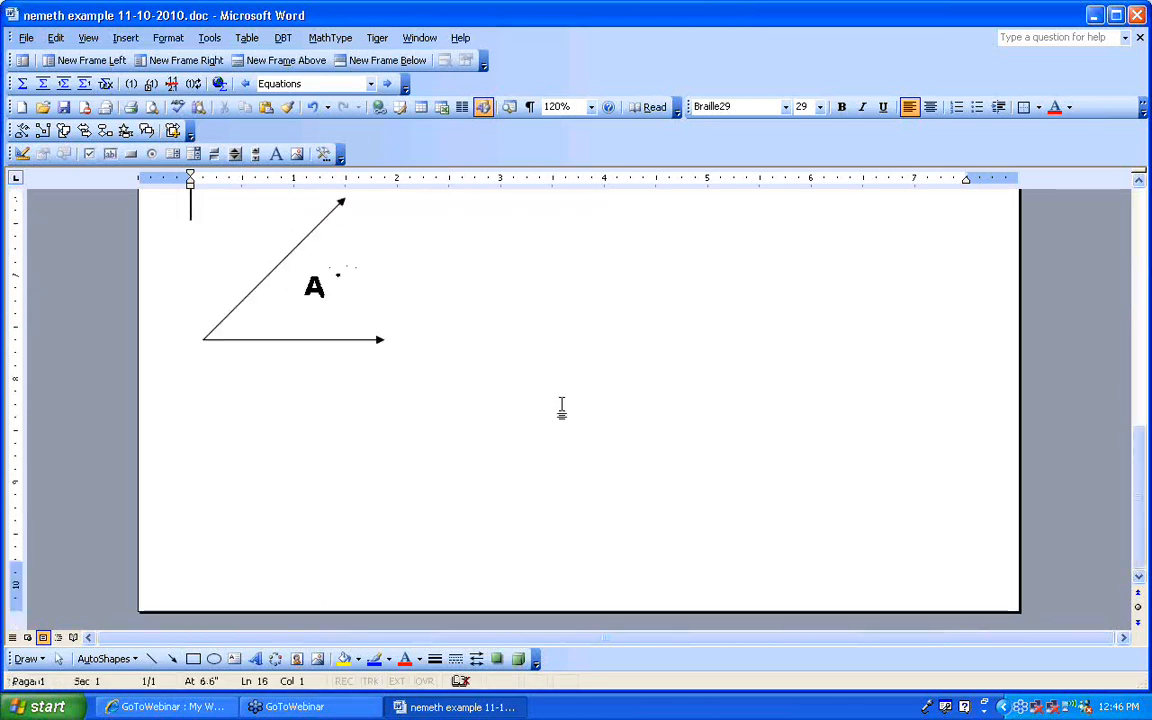
scroll(561, 403, up, 10)
Return to the start of the translated document and show it in print preview
key(ctrl+Home)
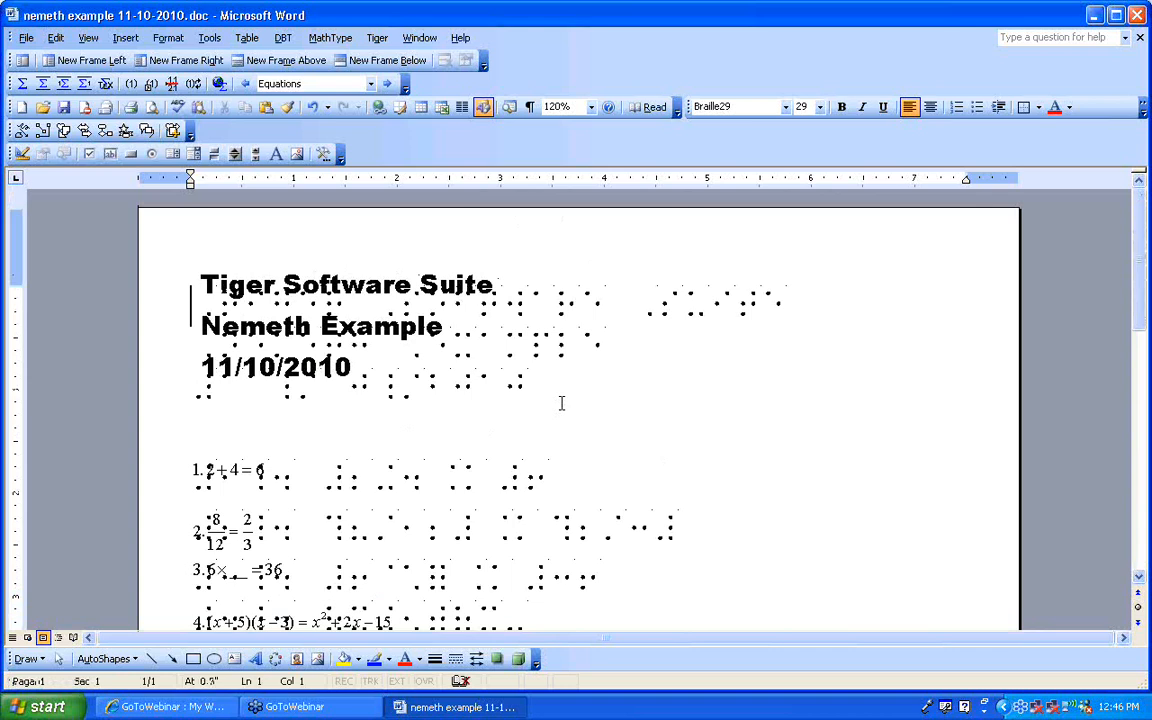
key(alt+f)
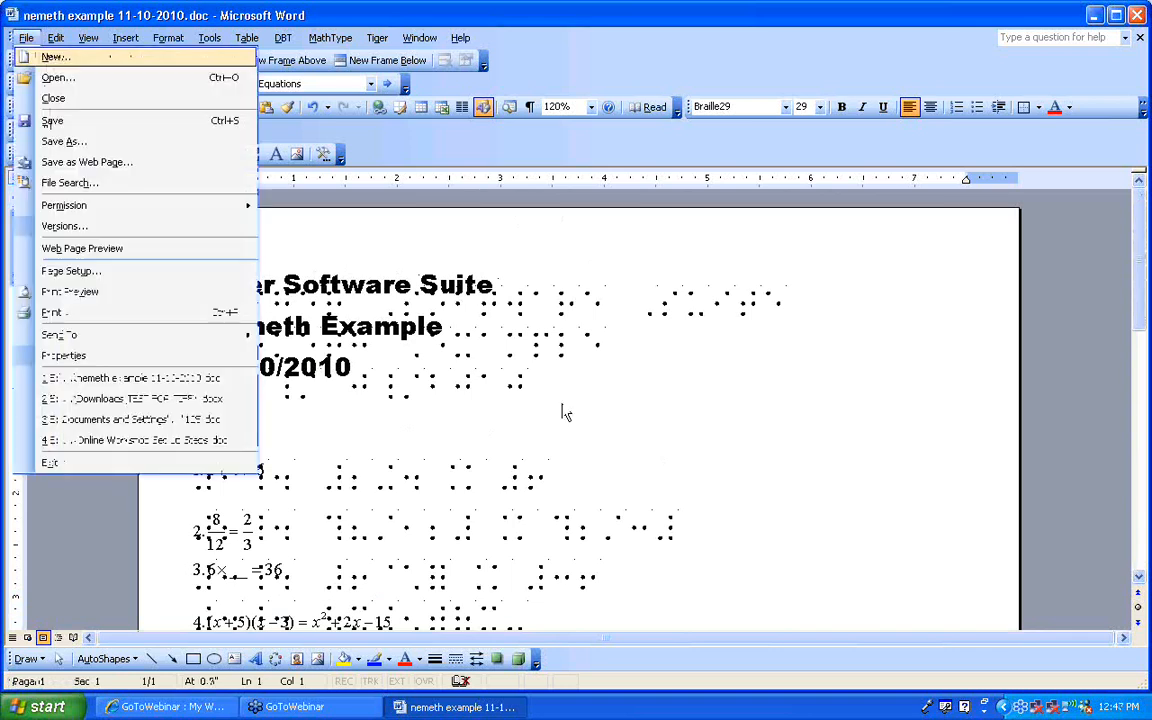
key(Up)
key(Up)
key(Up)
key(Up)
key(Up)
key(Up)
key(Up)
key(Up)
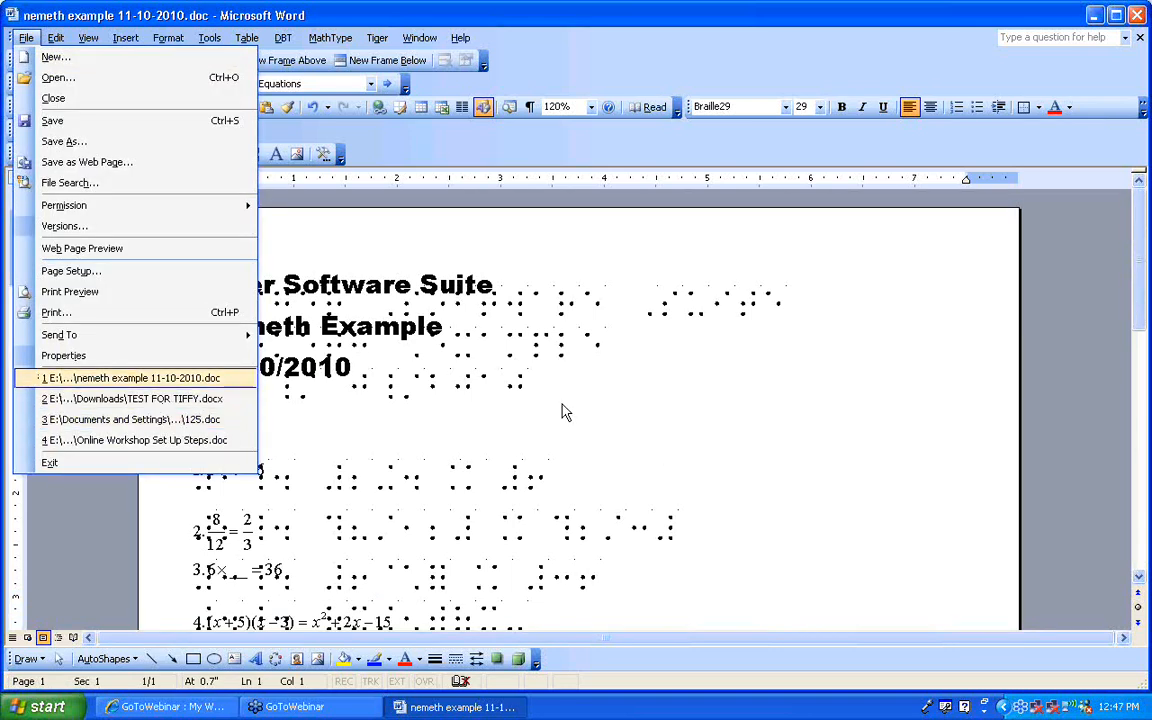
key(Up)
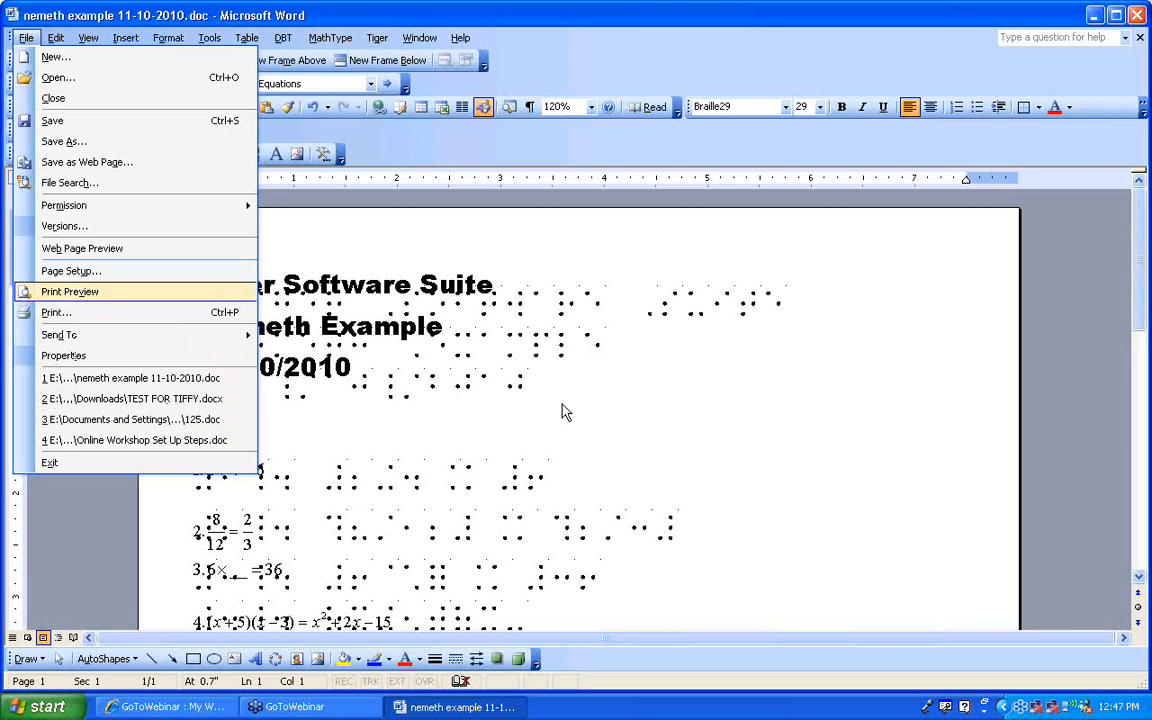
key(Return)
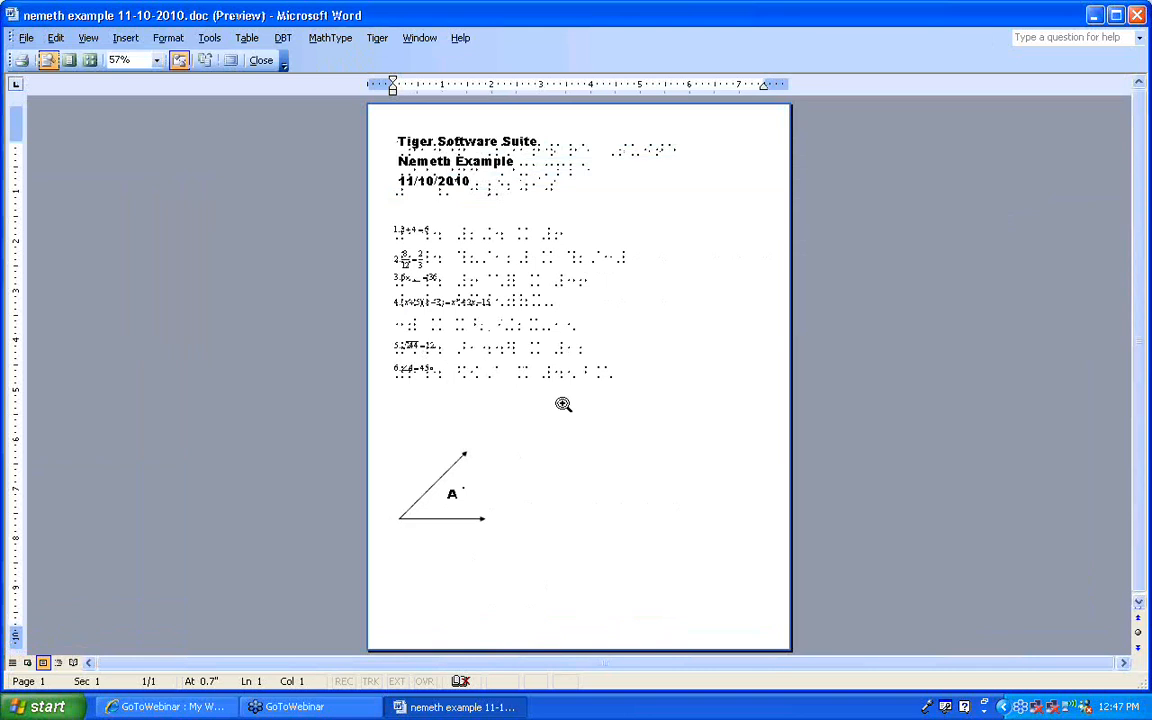
Leave print preview and go back to the normal editing view of the document
key(alt+f)
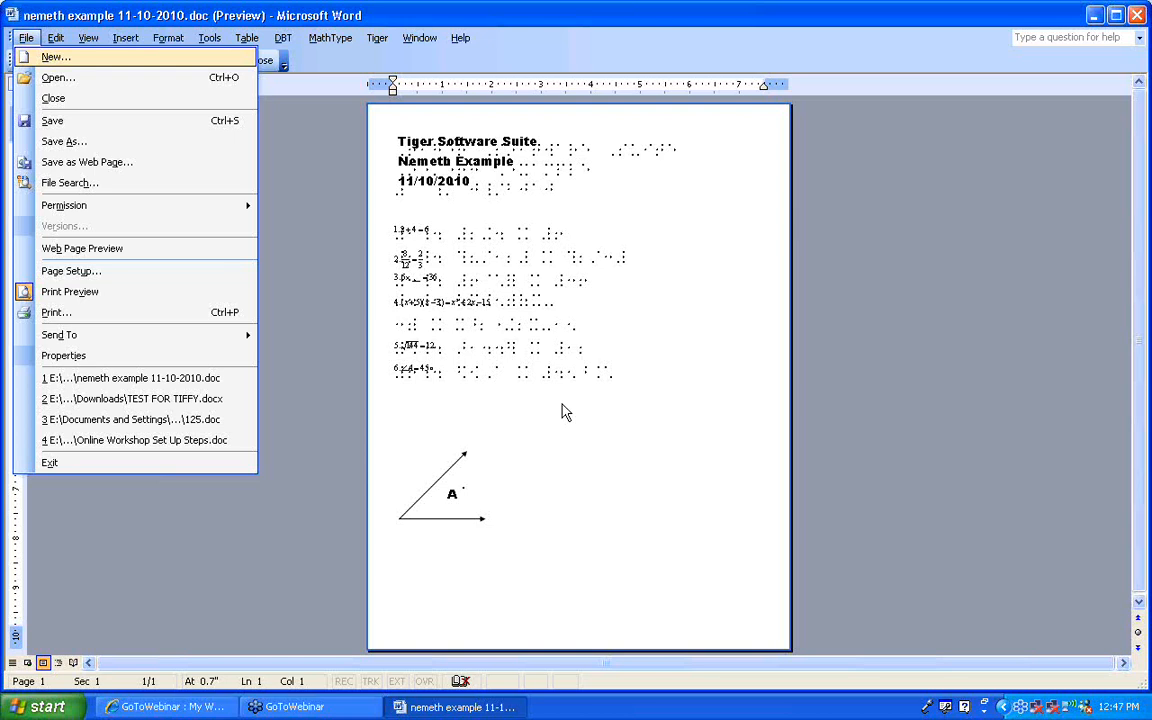
key(Up)
key(Up)
key(Up)
key(Up)
key(Up)
key(Up)
key(Up)
key(Up)
key(Up)
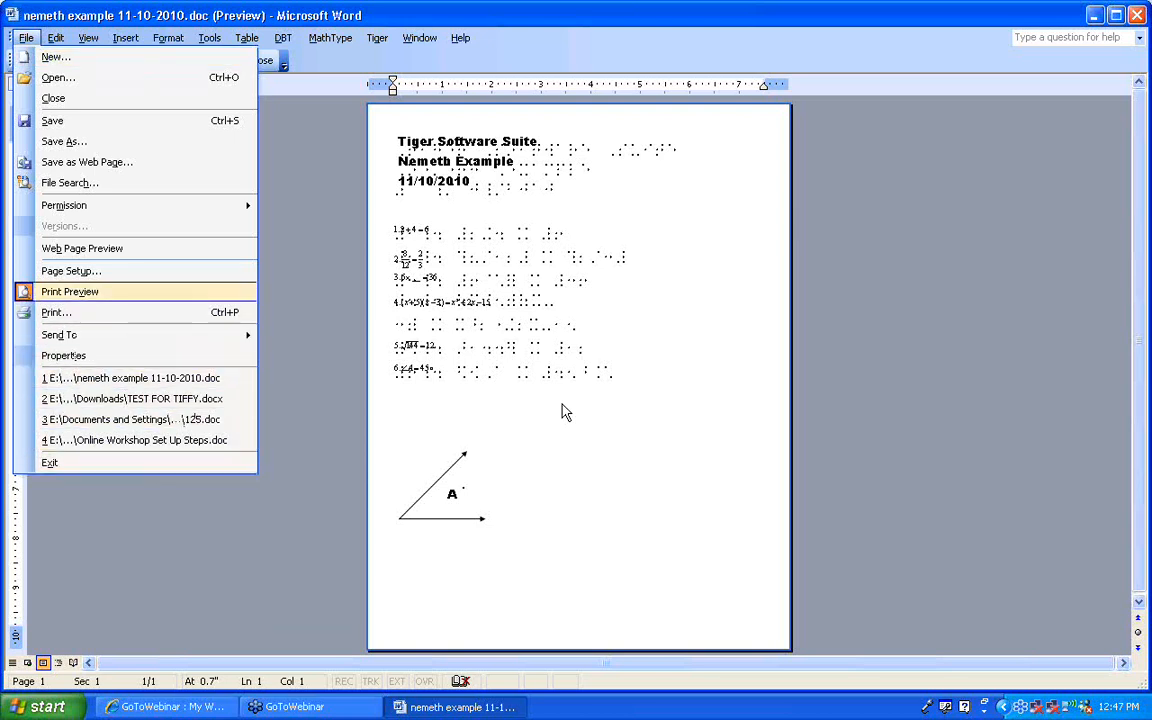
key(Return)
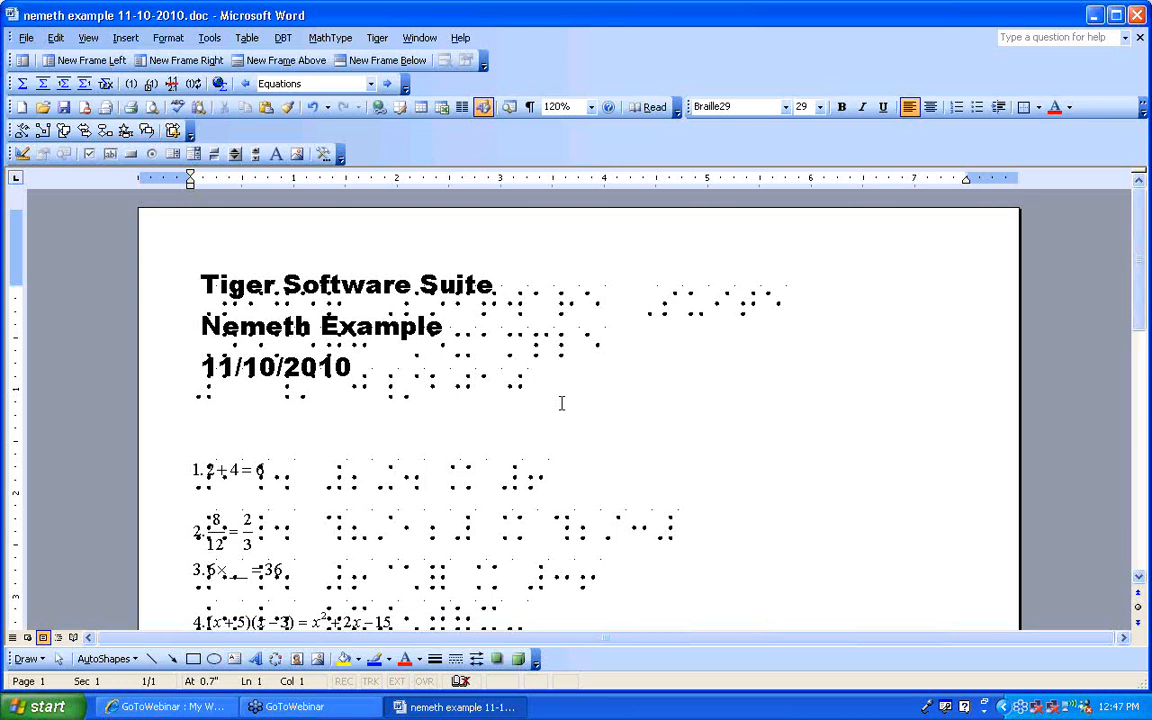
Read down through the braille translation of the numbered problems as far as problem 6
key(Down)
key(Down)
key(Down)
key(Down)
key(Down)
key(Down)
key(Down)
key(Down)
key(Down)
key(Down)
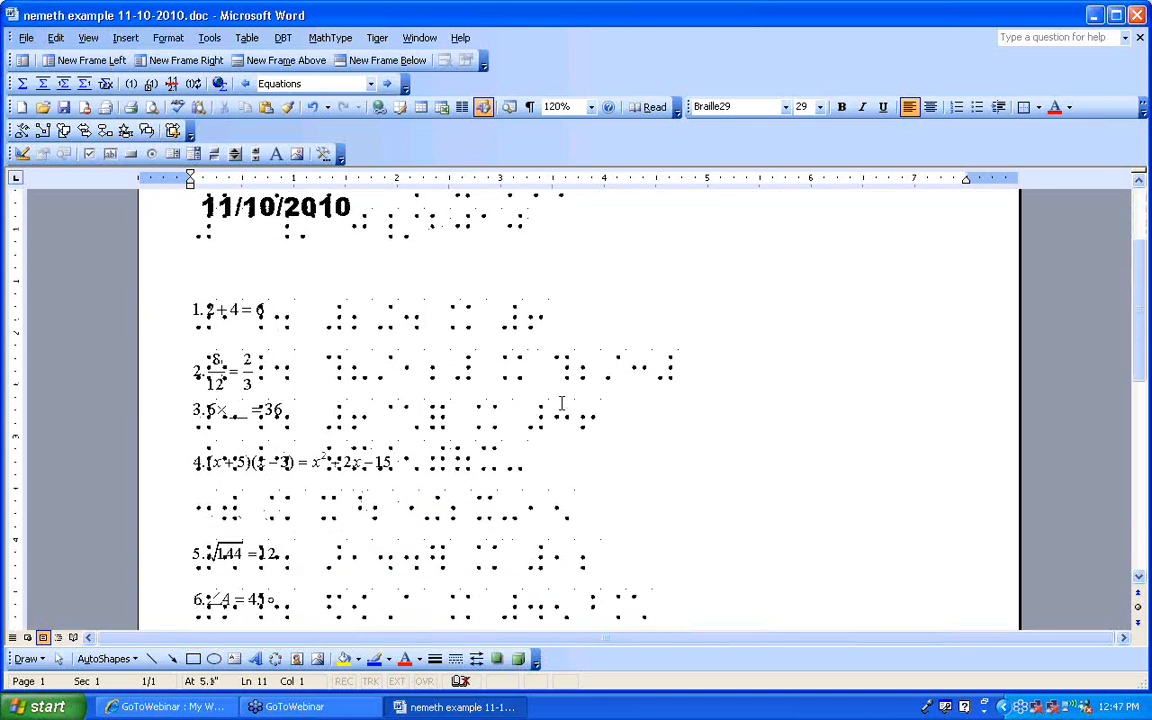
Reload the original, untranslated document with Tiger
key(alt+t)
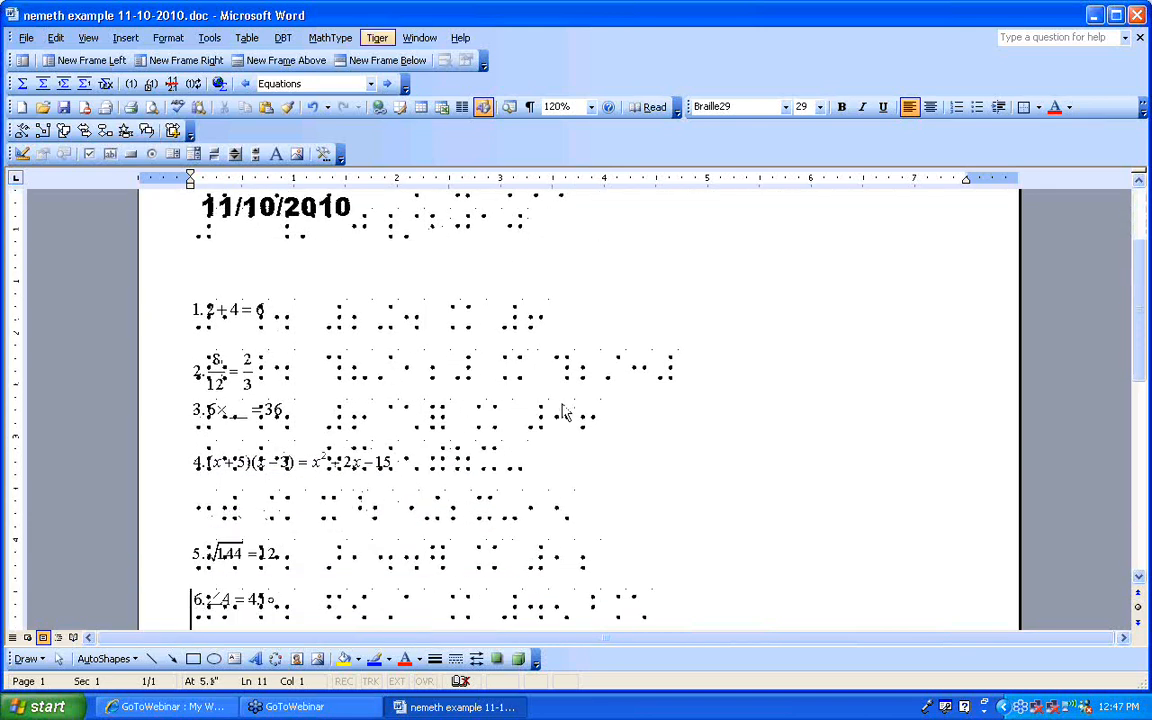
key(Down)
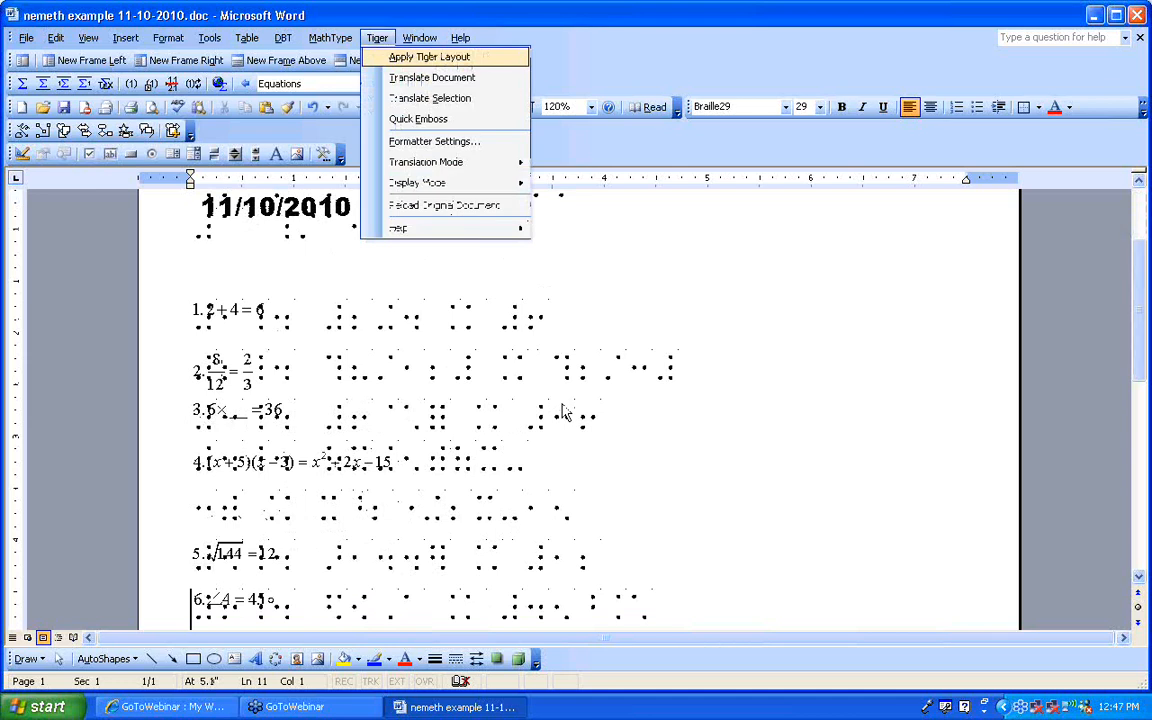
key(Down)
key(Down)
key(Down)
key(Down)
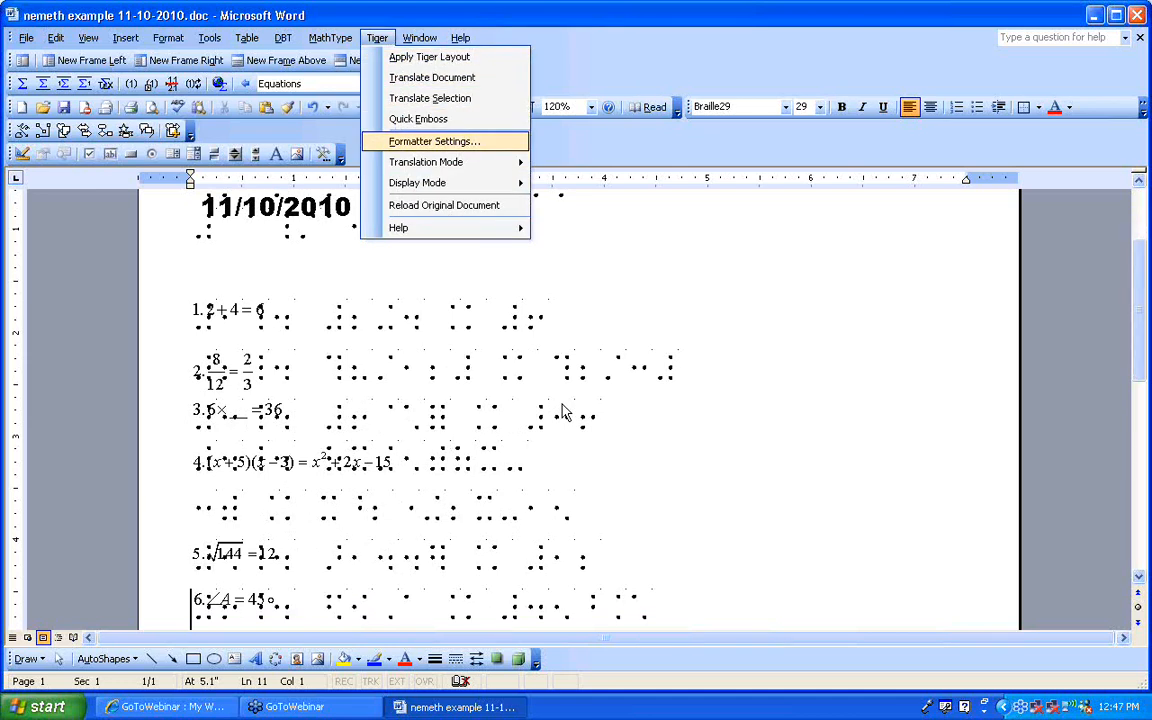
key(Down)
key(Down)
key(Down)
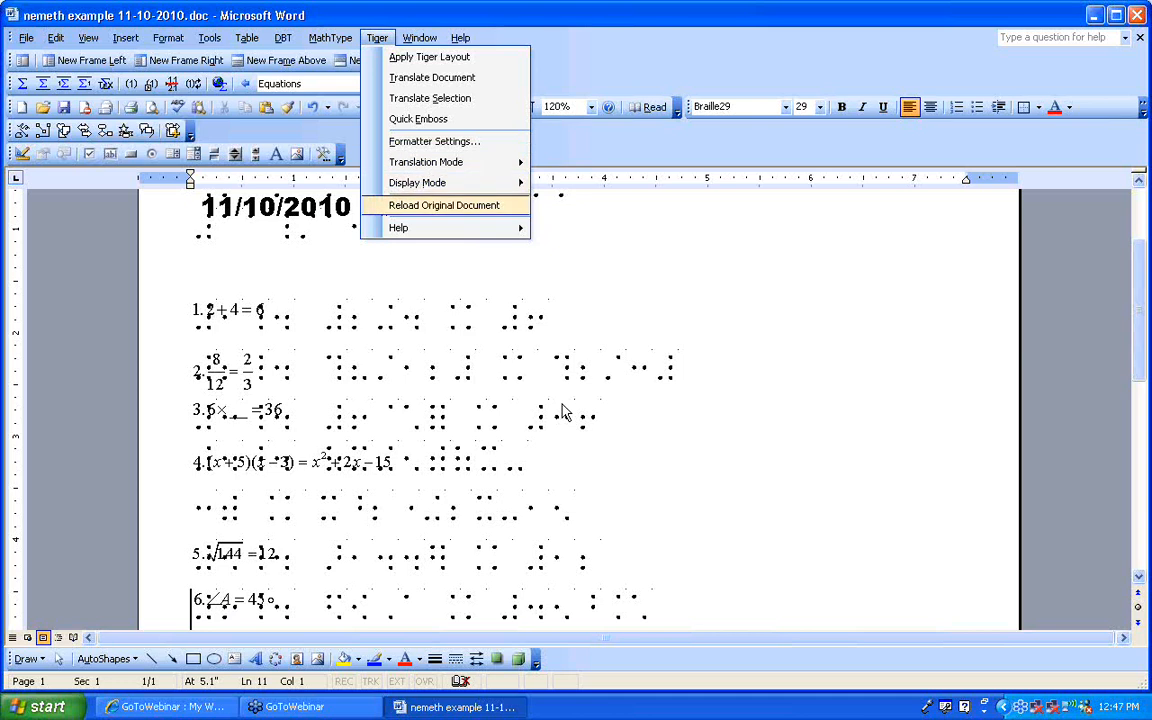
key(Return)
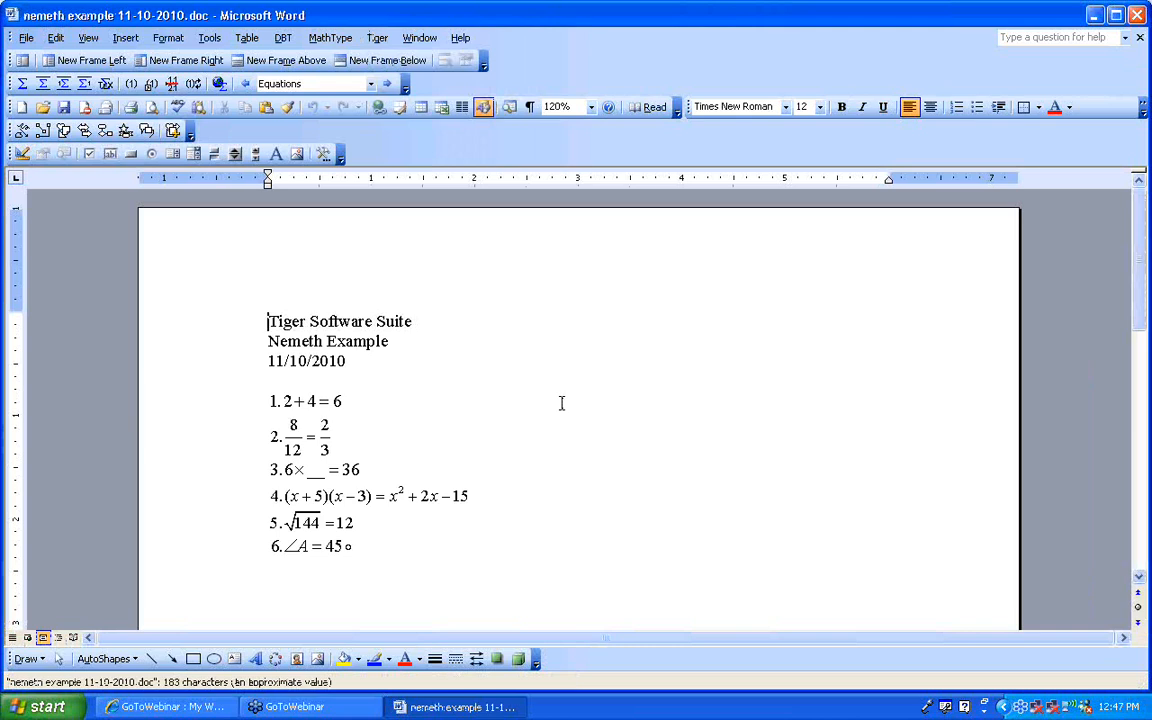
Start a new inline MathType equation on the blank line below problem 6 and look over MathType's file commands
key(Down)
key(Down)
key(Down)
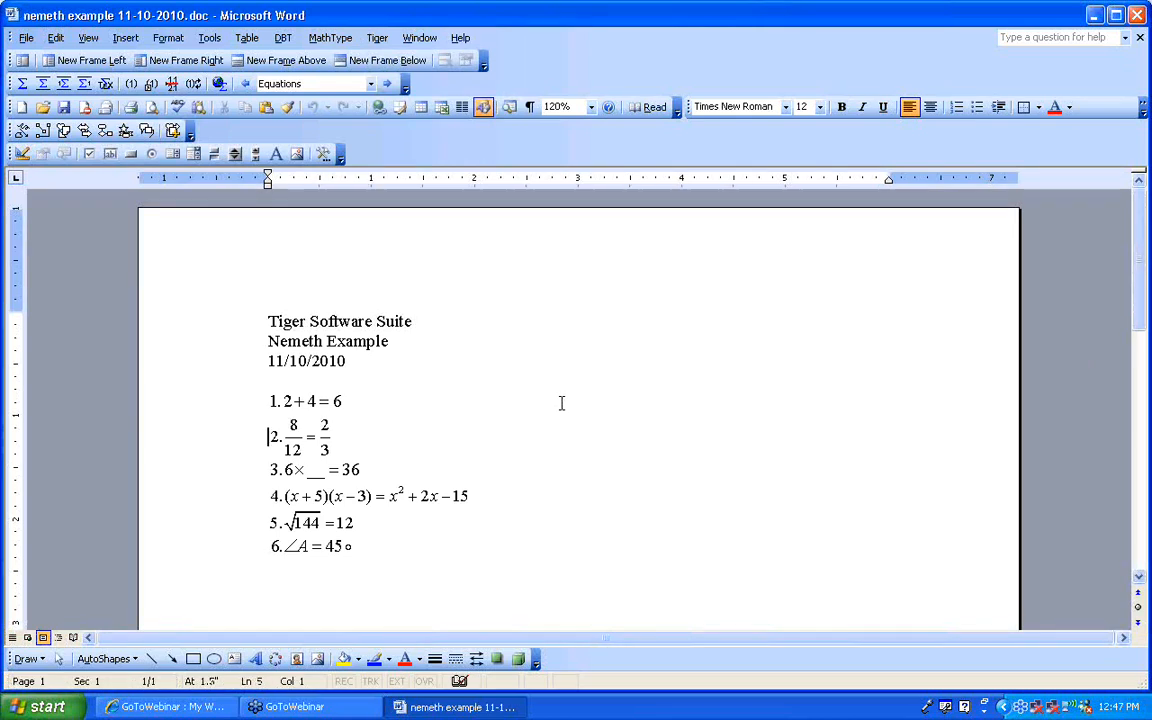
key(Down)
key(Down)
key(Down)
key(Down)
key(Down)
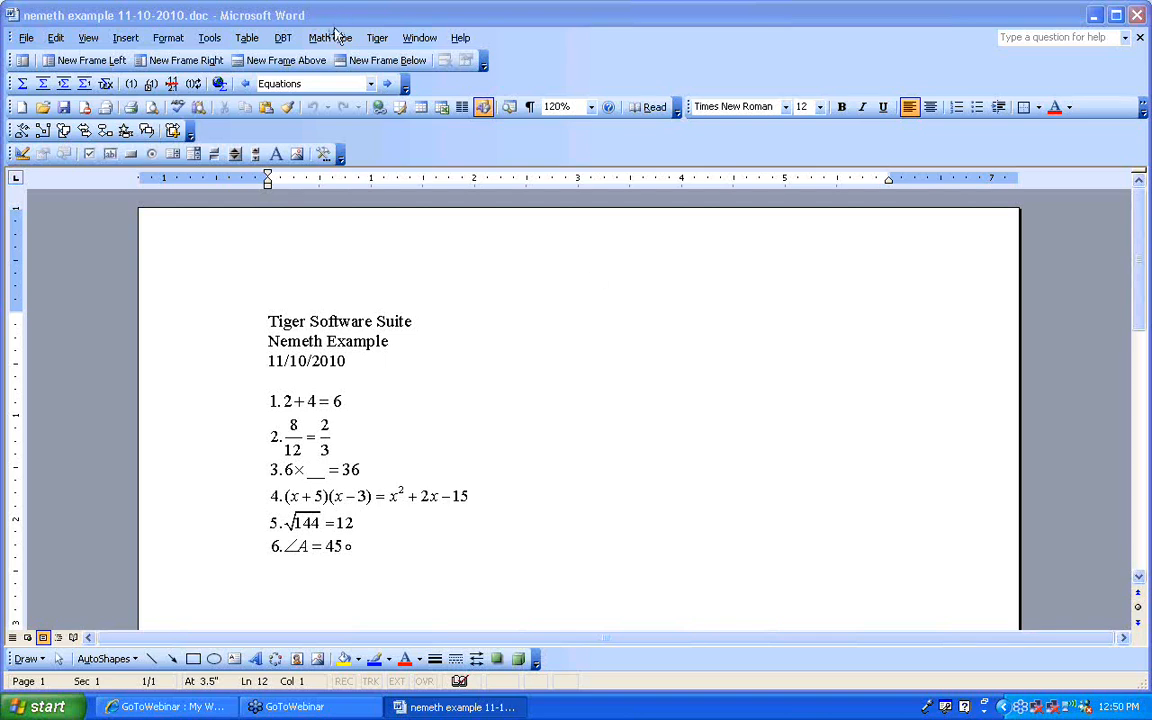
click(330, 40)
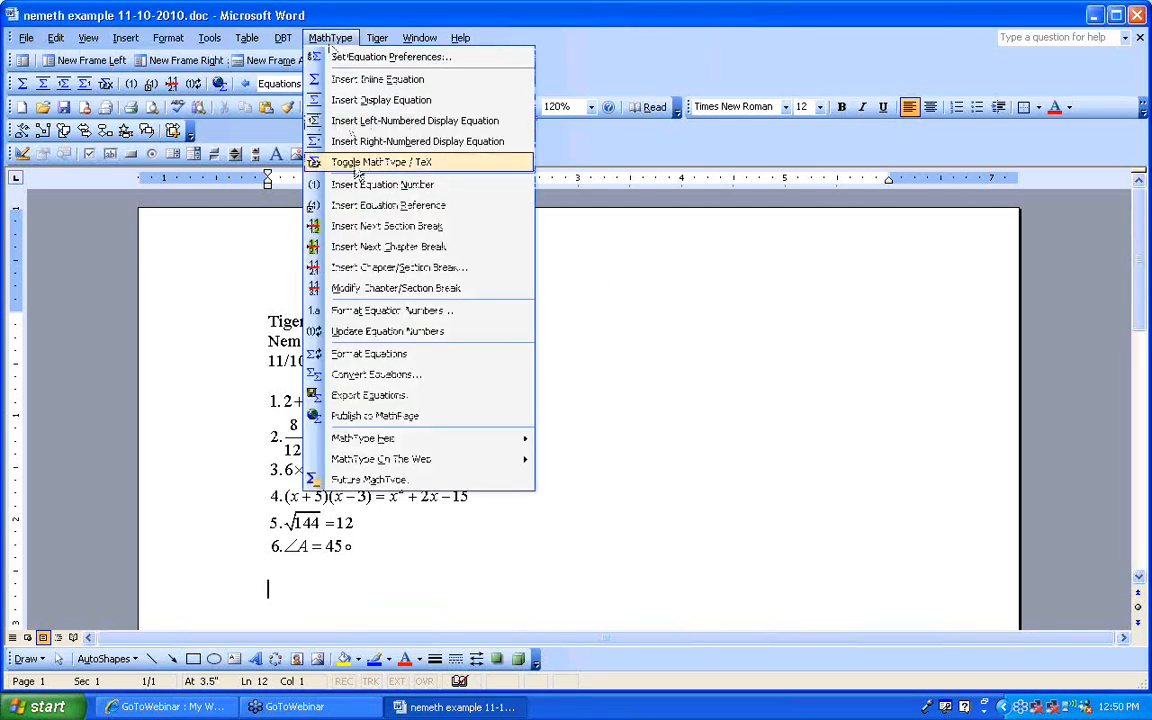
click(398, 84)
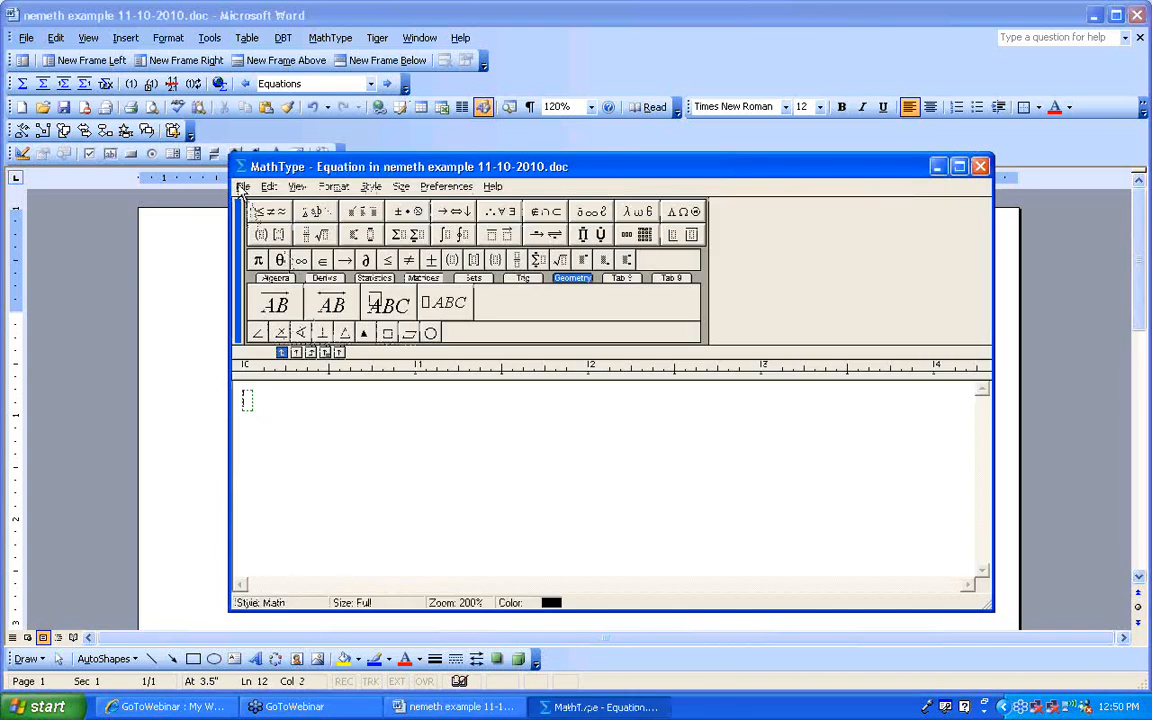
click(243, 187)
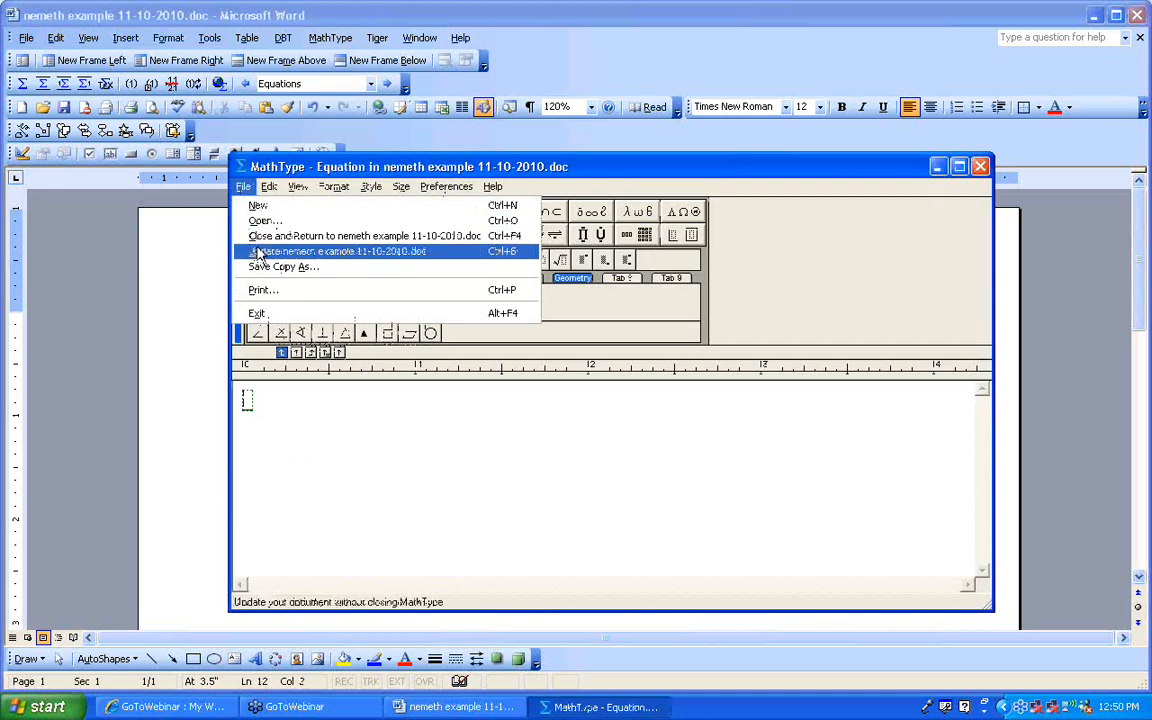
click(242, 189)
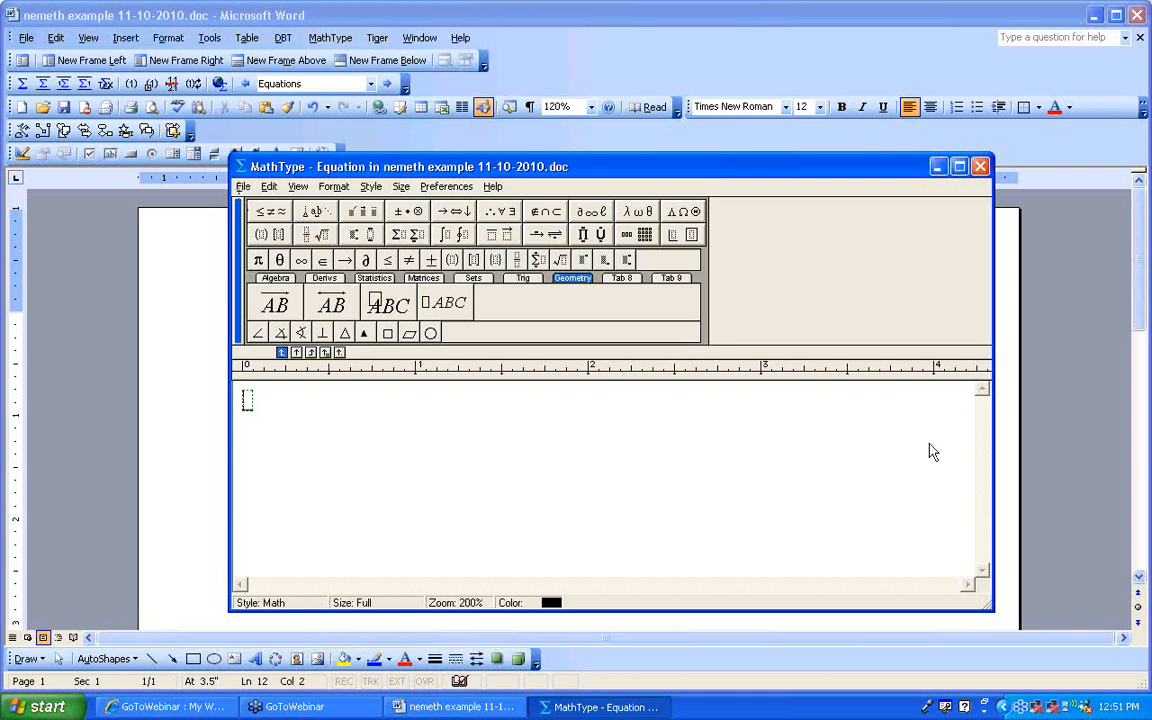
Exit MathType without saving the empty equation and return to the Word document
key(alt+Tab)
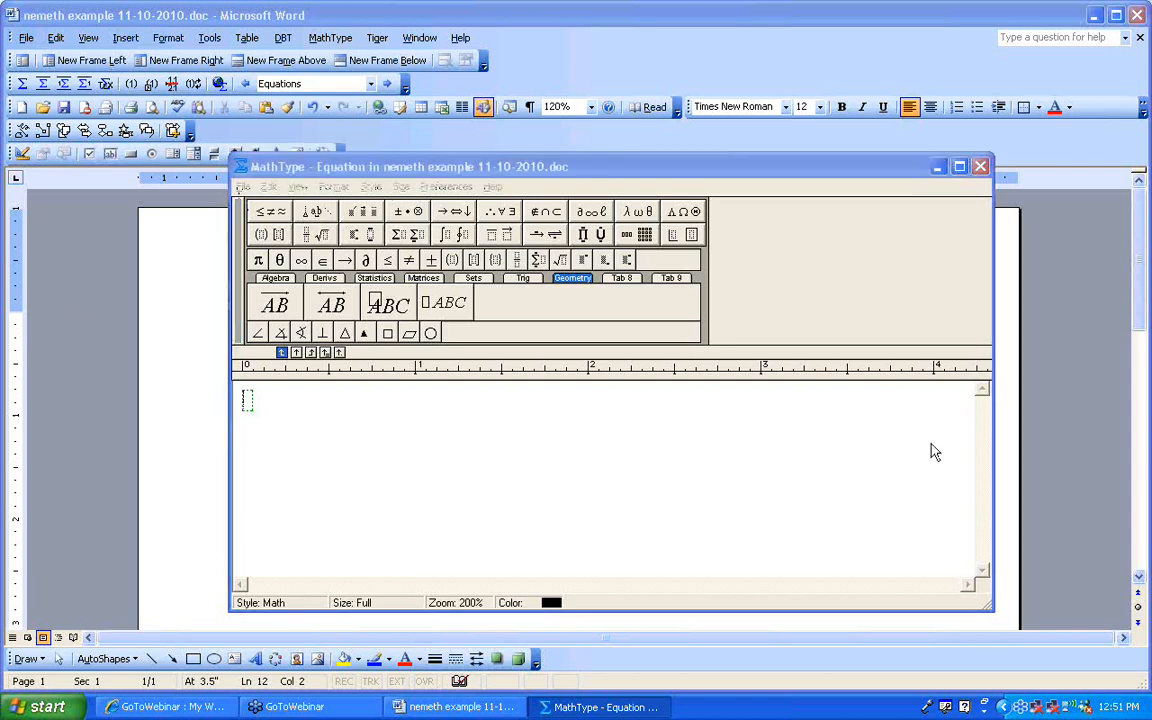
click(962, 511)
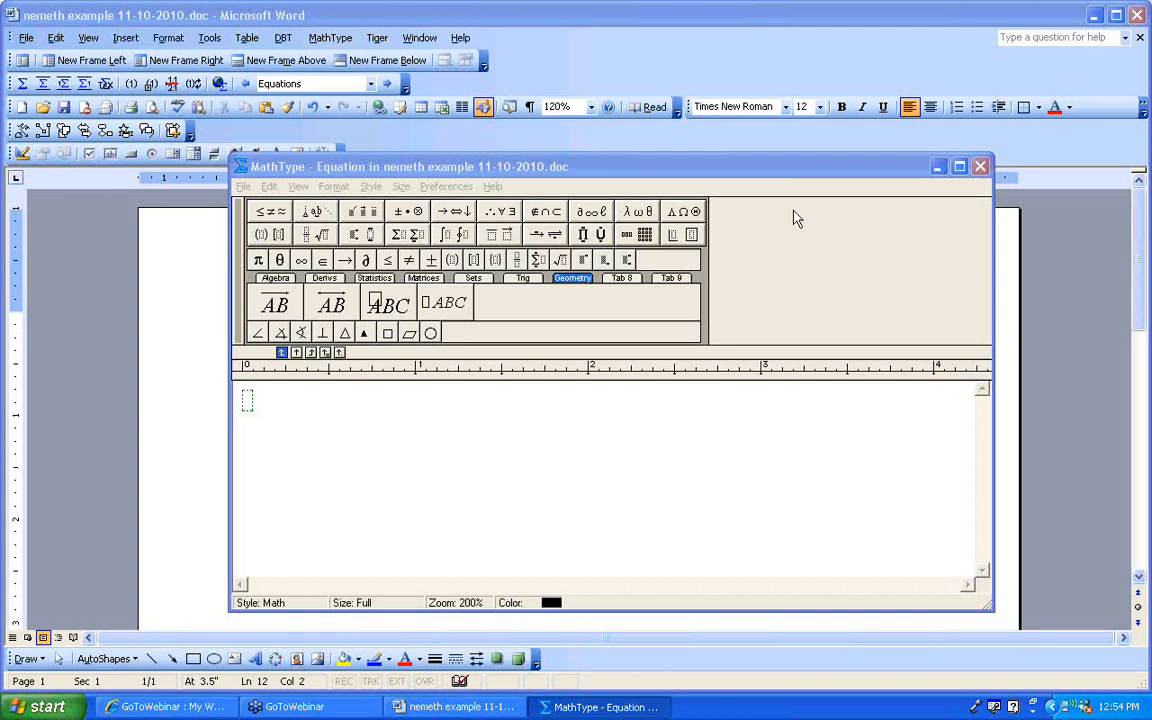
click(771, 180)
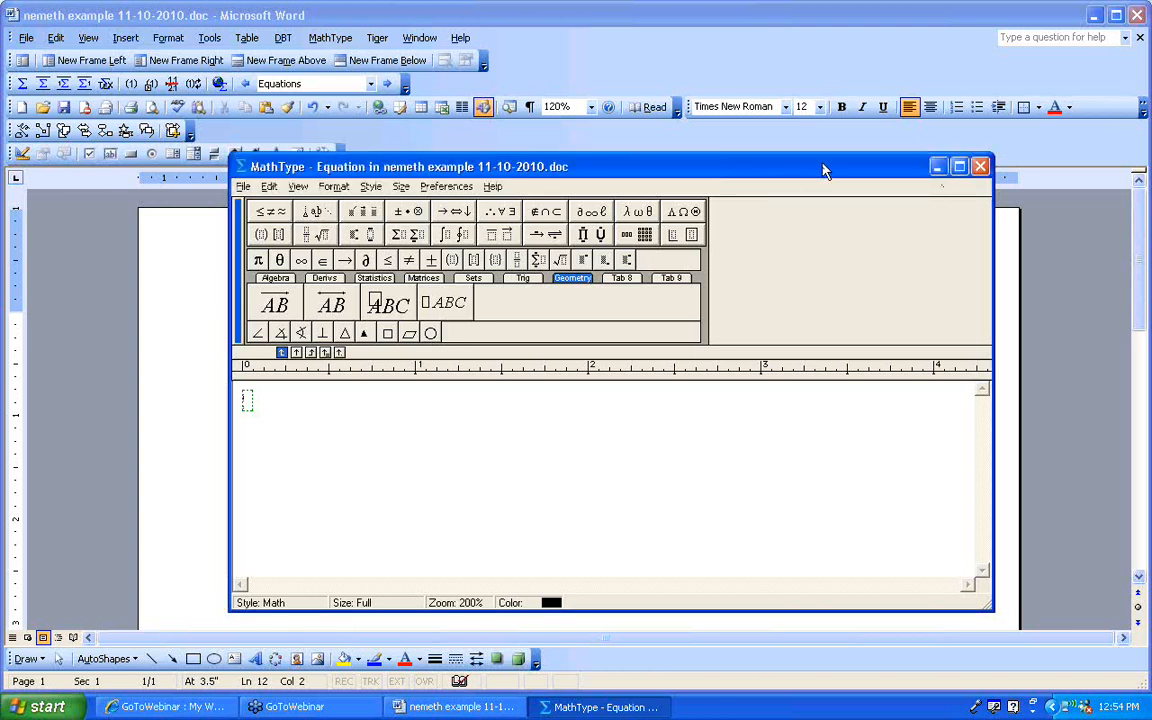
drag(823, 170, 638, 162)
click(55, 182)
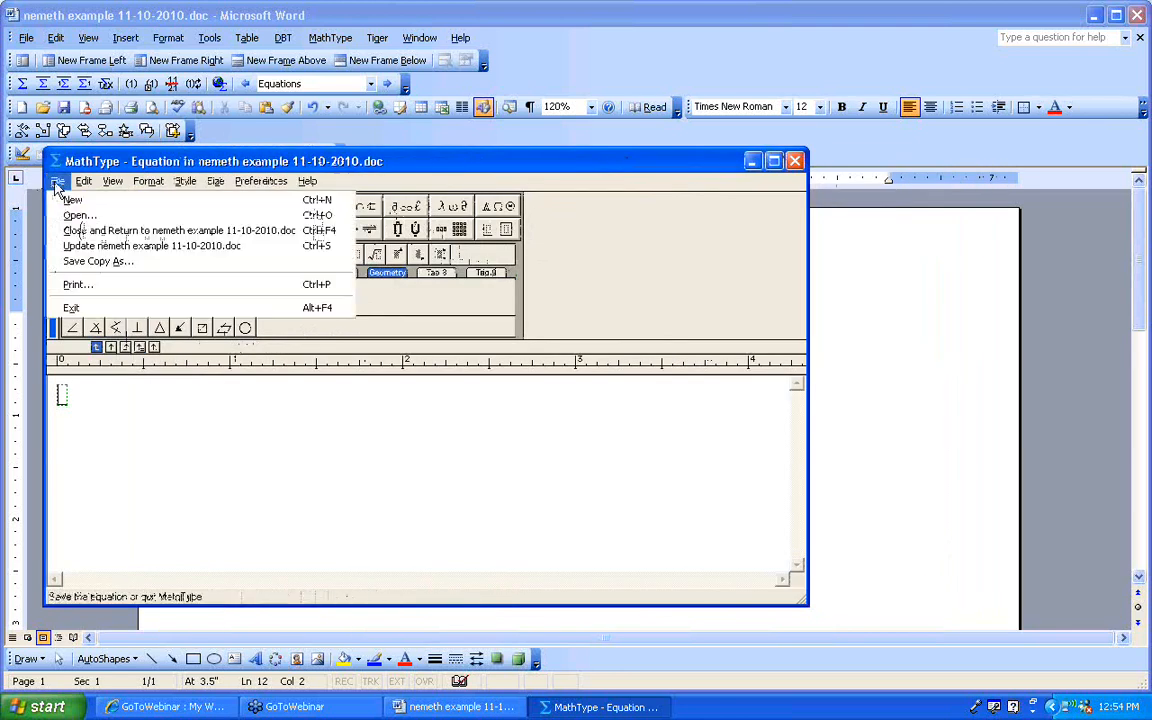
click(72, 308)
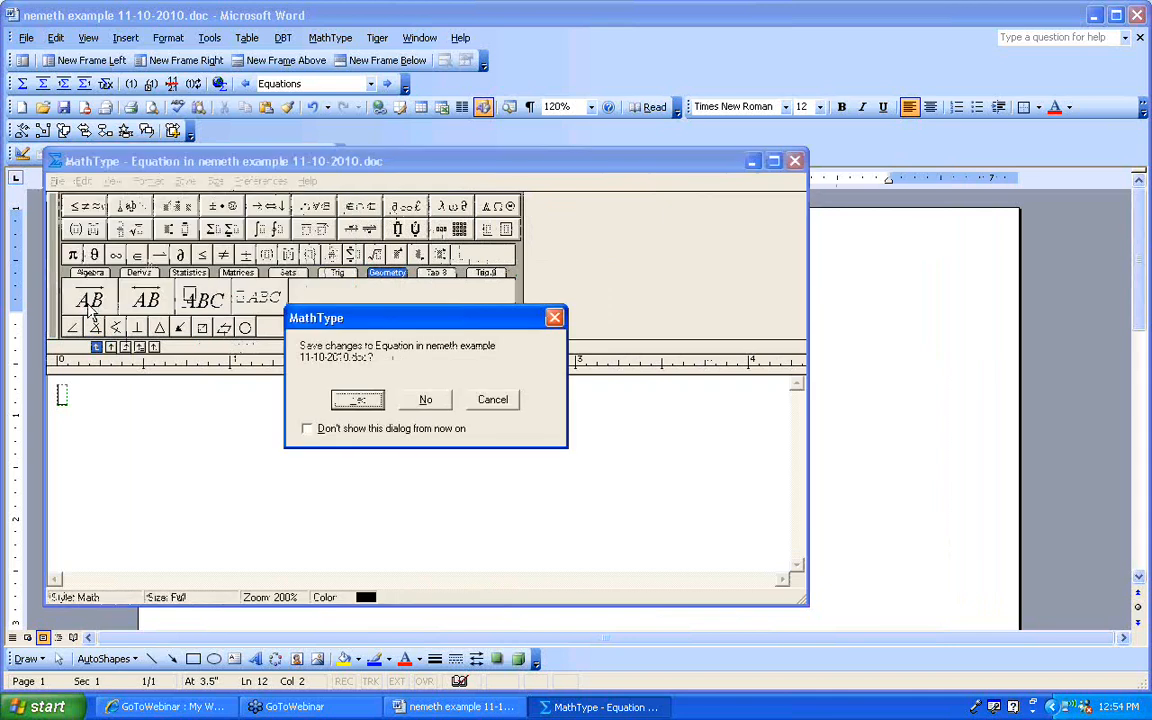
click(430, 405)
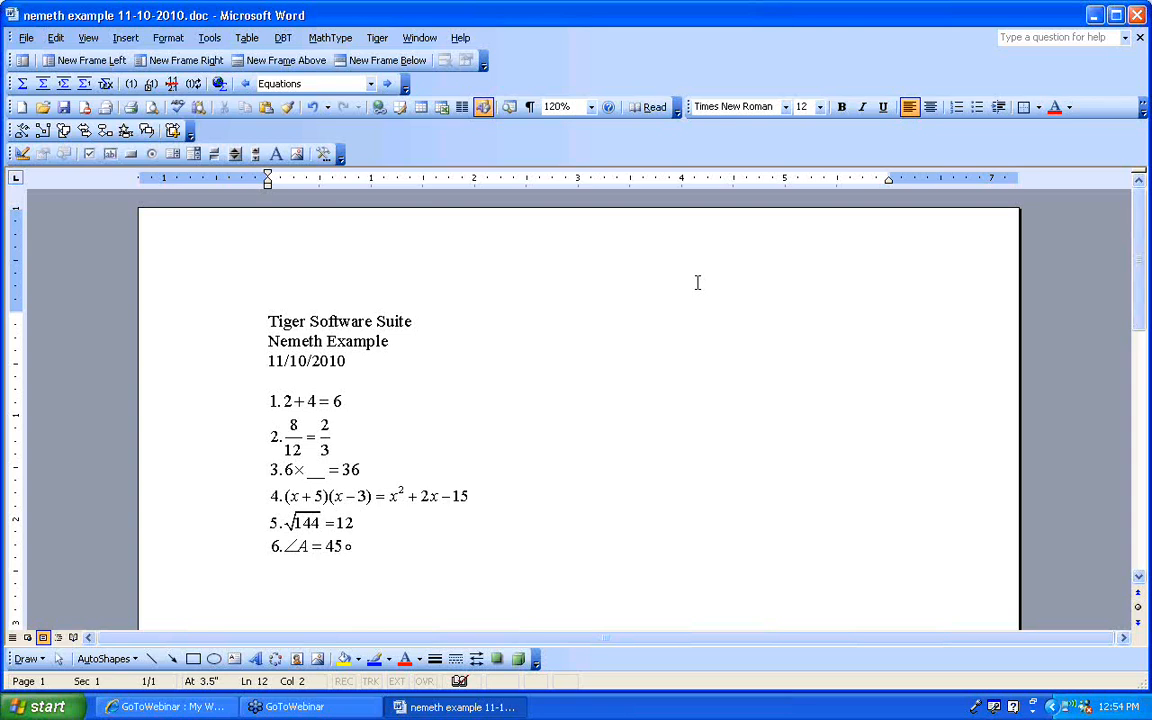
Go back to the start of the document and bring up Tiger's Formatter Settings
key(Up)
key(Up)
key(Up)
key(ctrl+Home)
key(alt+g)
key(Down)
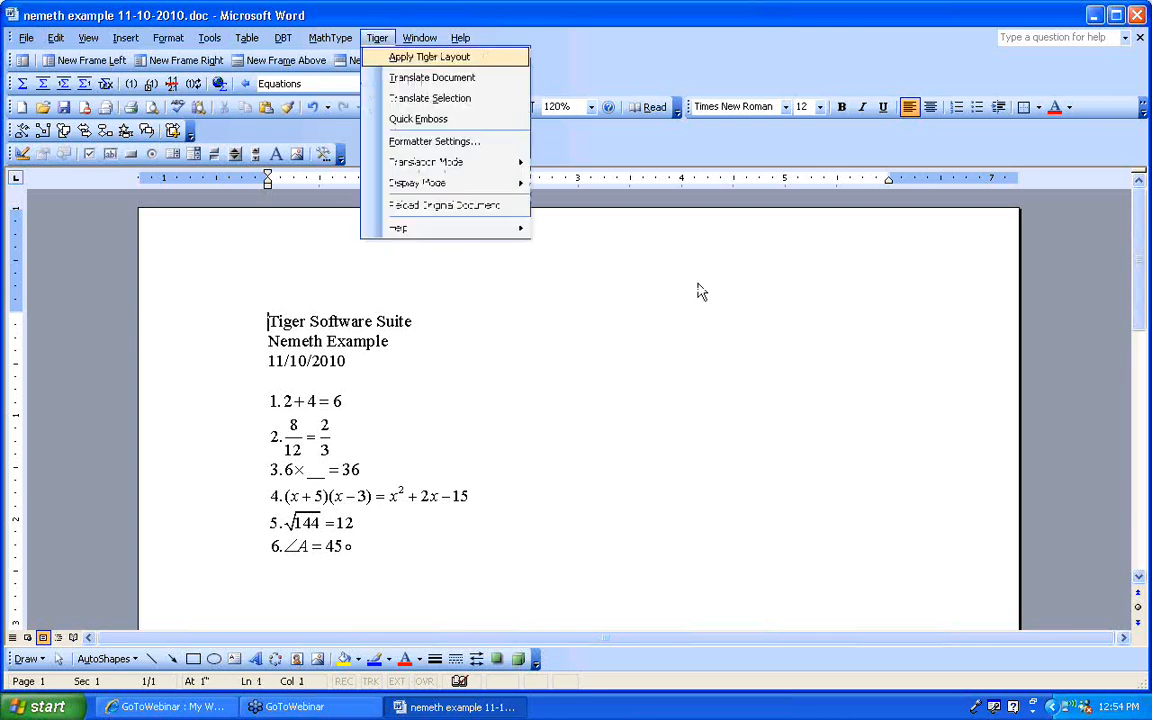
key(Down)
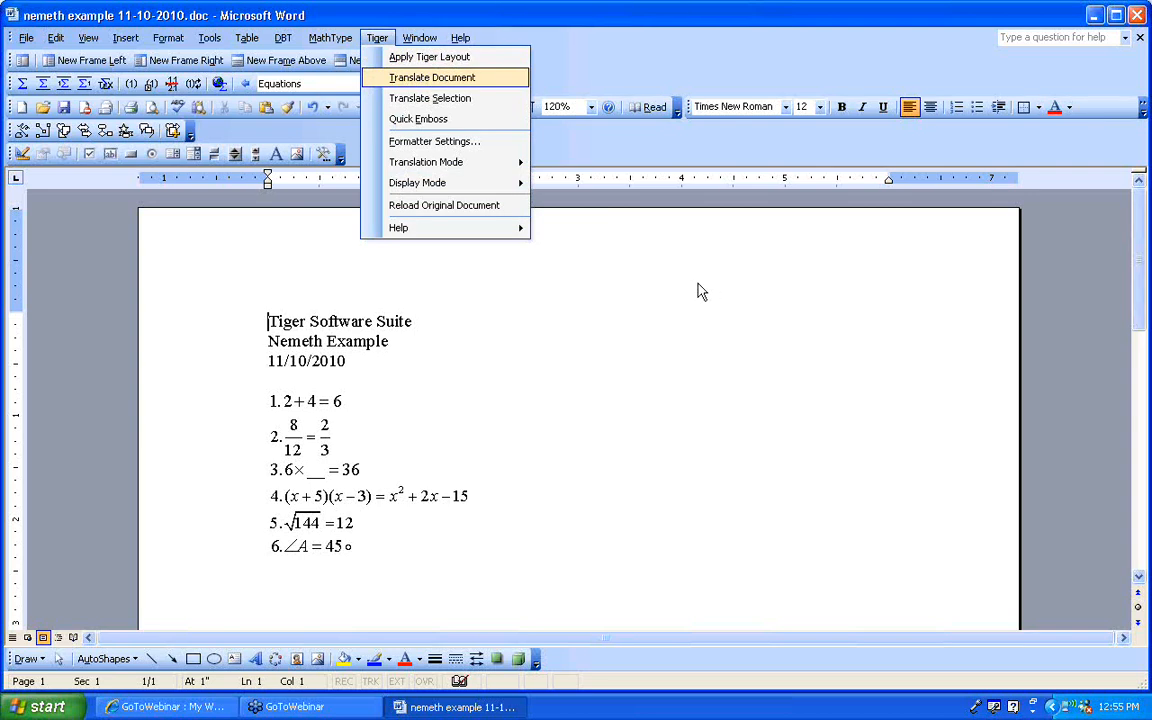
key(Down)
key(Down)
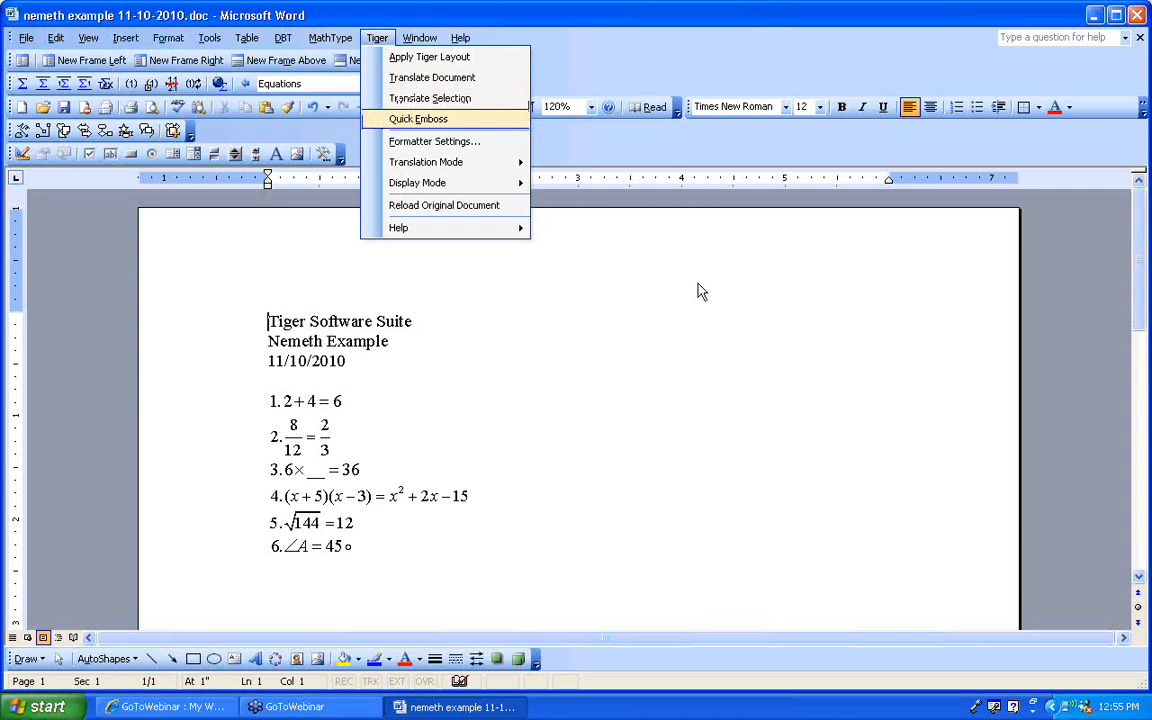
key(Down)
key(Return)
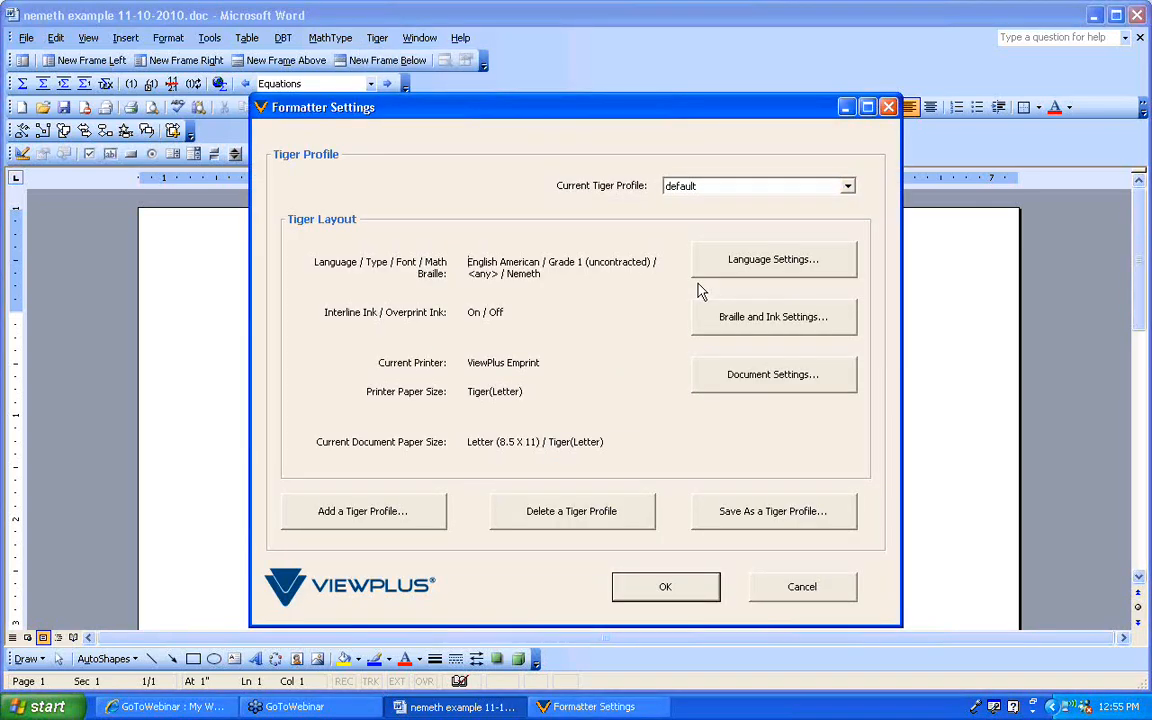
Turn off interlining of the original text in the Braille and Ink Settings
key(Tab)
key(Tab)
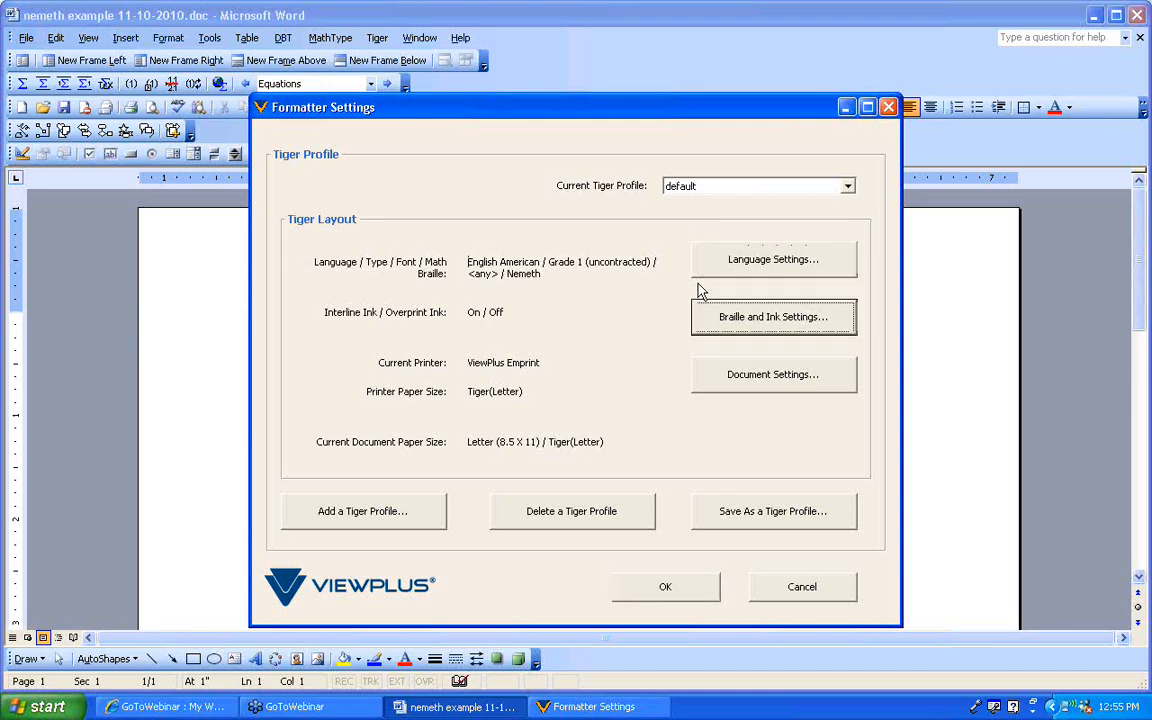
key(Return)
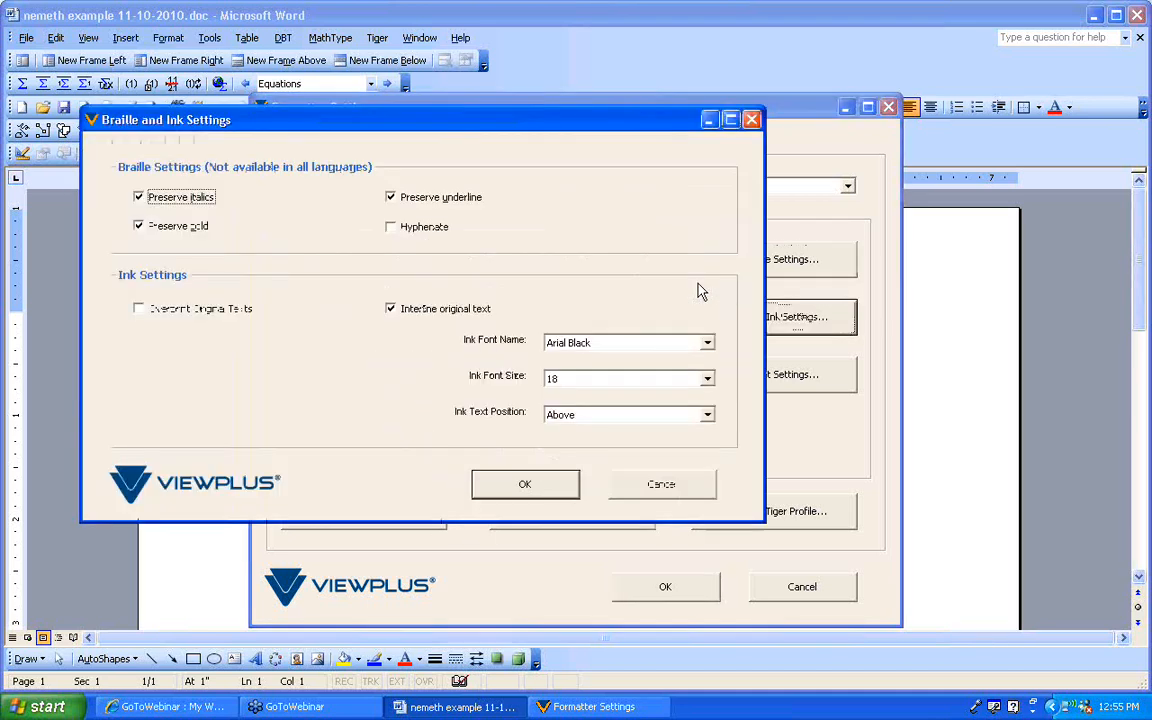
key(Tab)
key(Tab)
key(Tab)
key(Tab)
key(Tab)
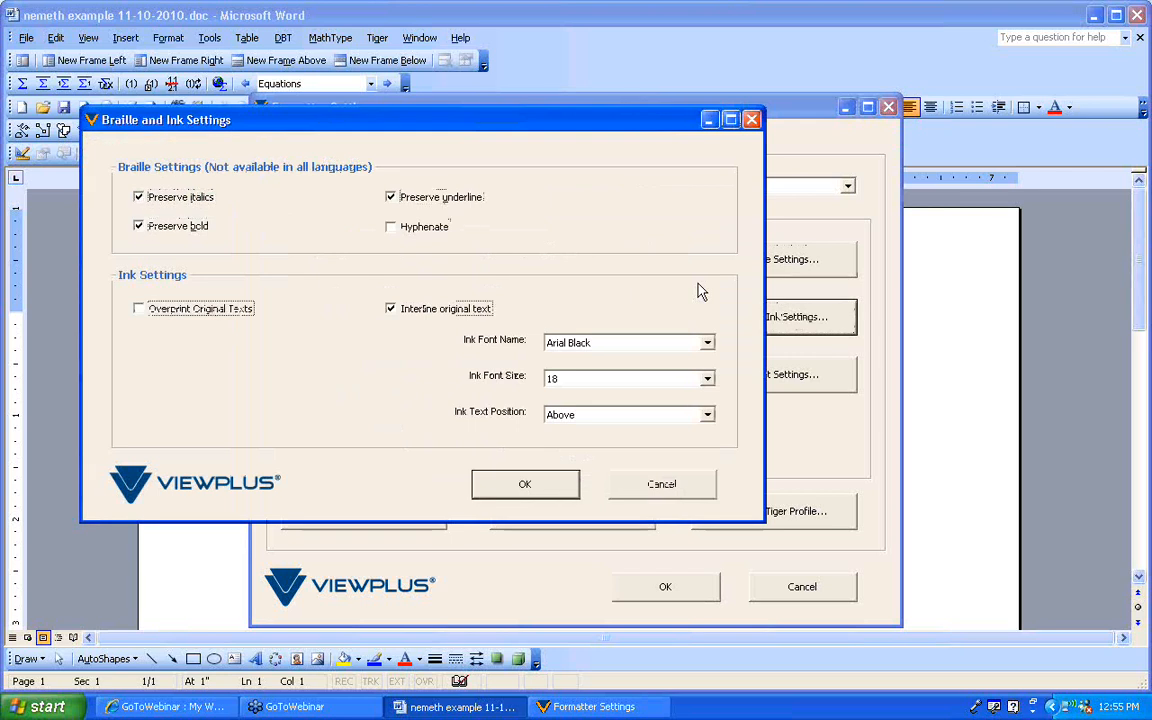
key(space)
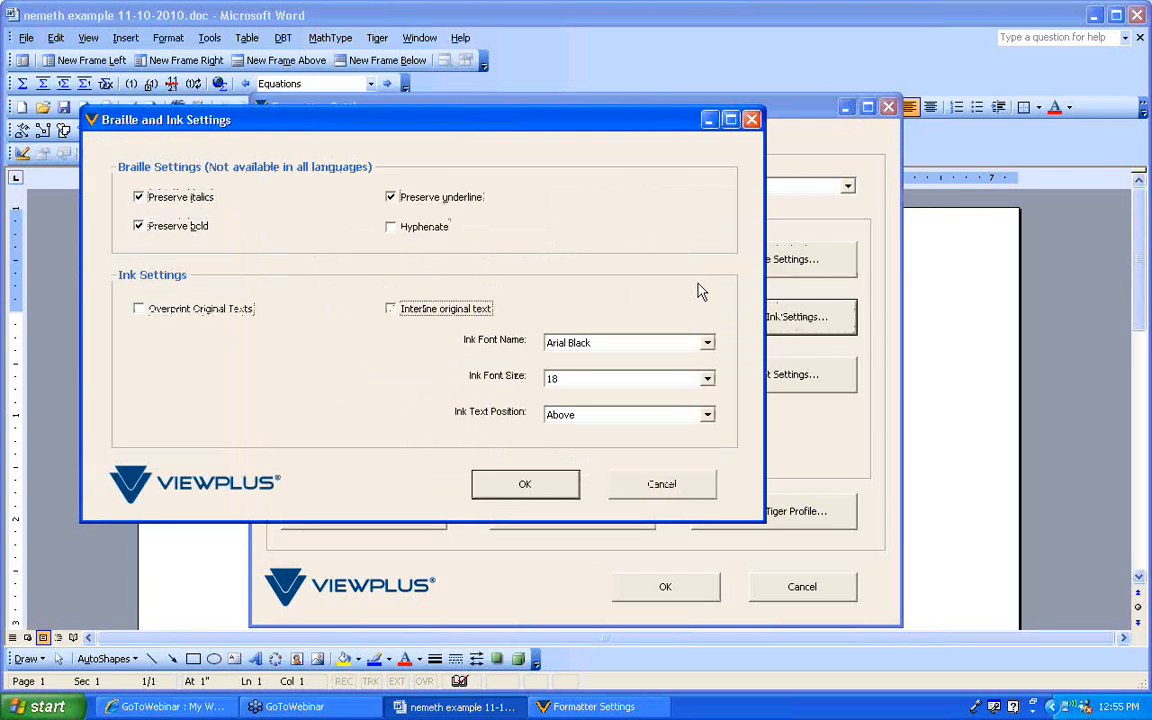
key(Tab)
key(Tab)
key(Tab)
key(Tab)
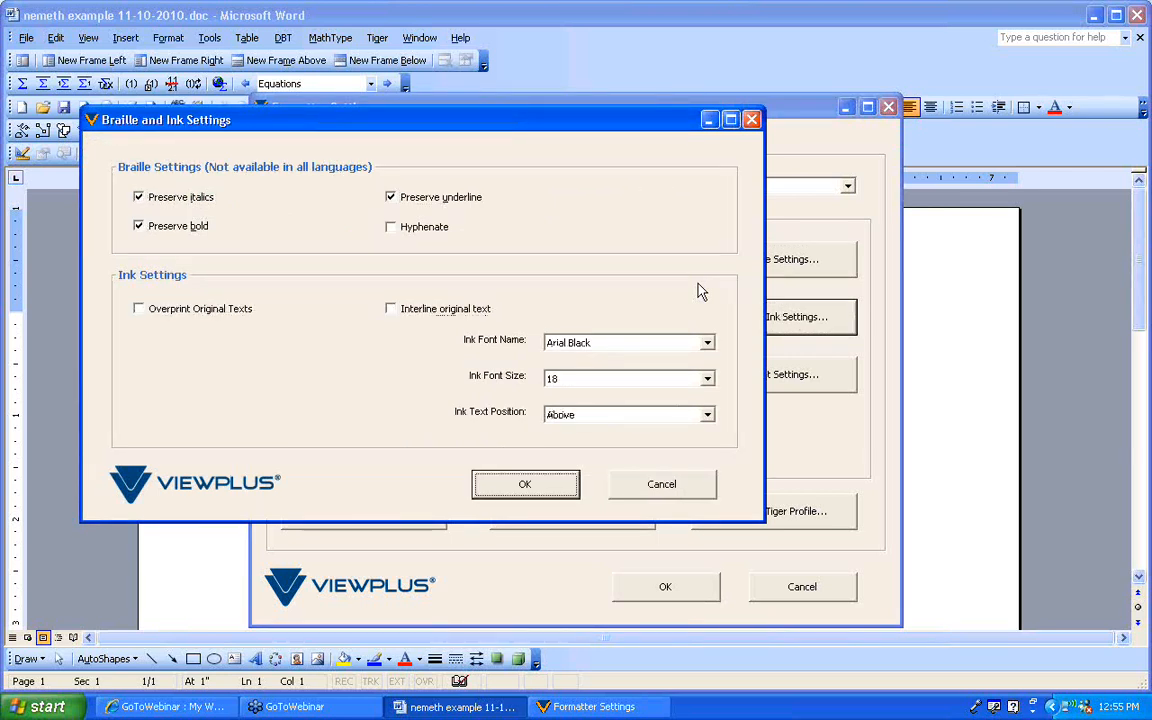
key(Return)
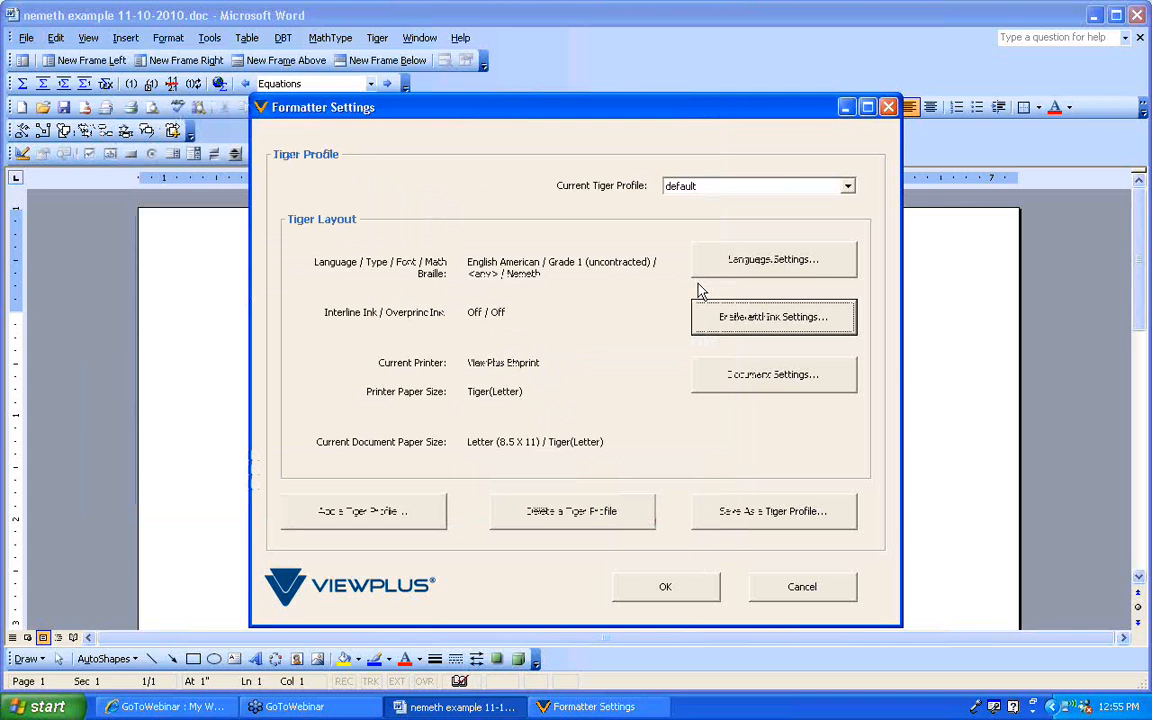
Apply the changed Formatter Settings and return to the document
key(Tab)
key(Tab)
key(Tab)
key(Tab)
key(Tab)
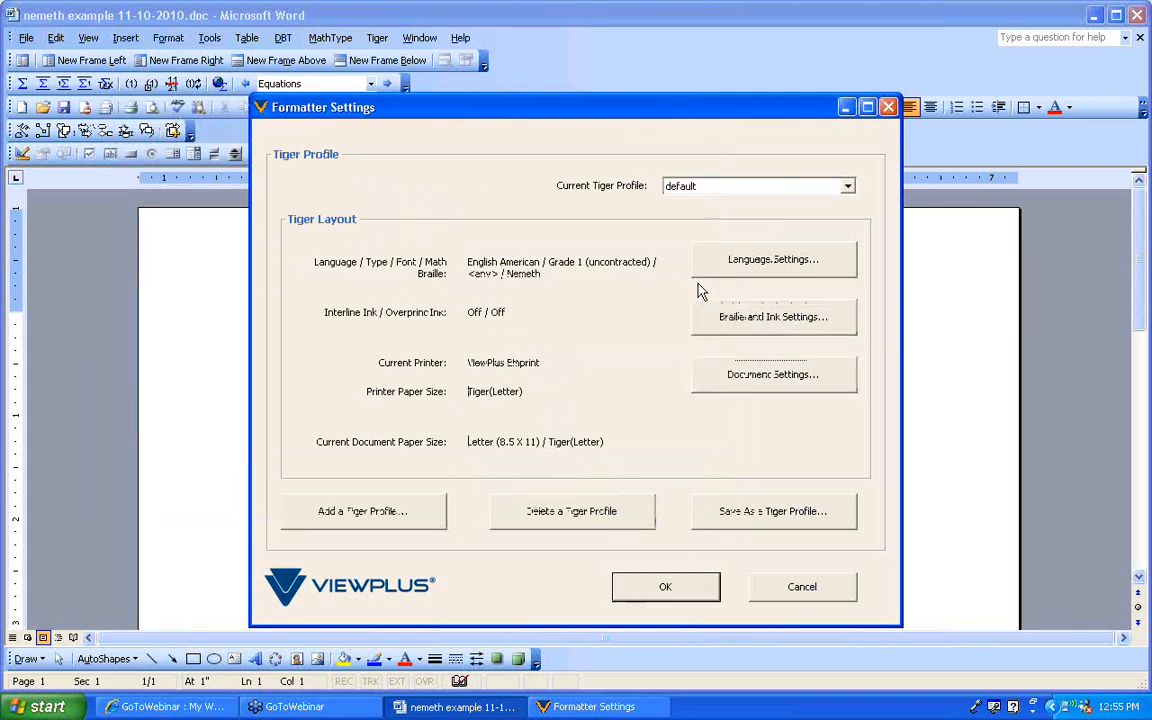
key(Tab)
key(Tab)
key(Tab)
key(Return)
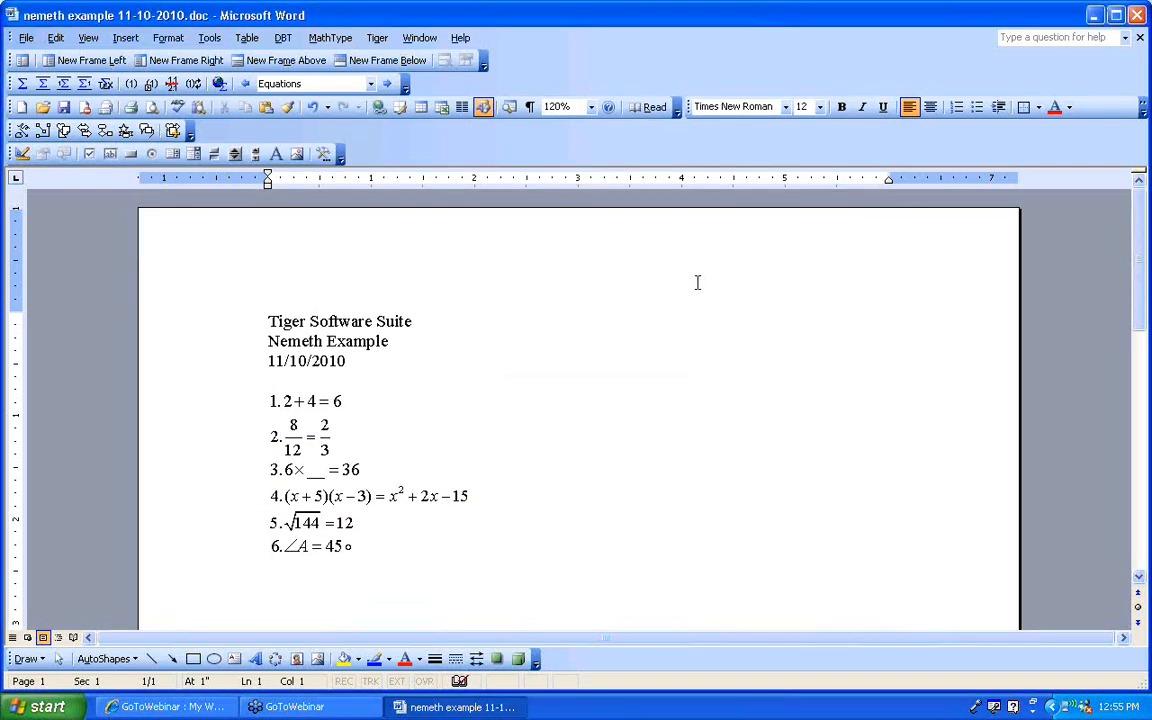
Translate the whole document to braille with Tiger and look over the translated problems and angle drawing
key(alt+g)
key(Down)
key(Down)
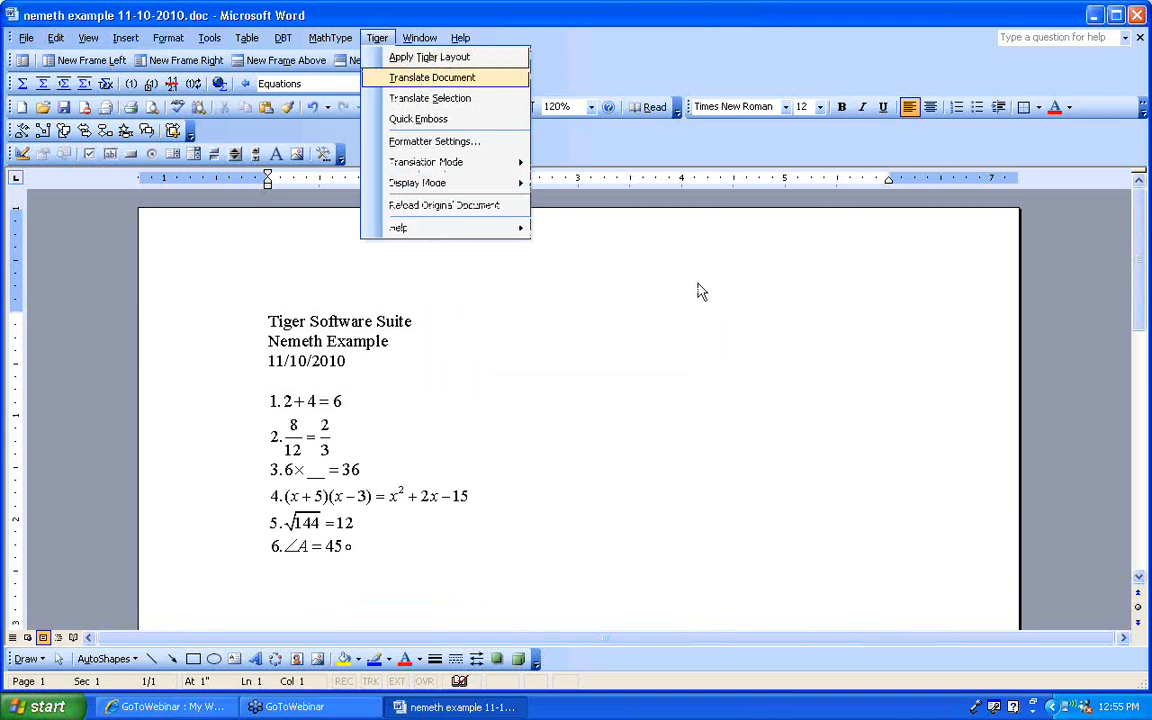
key(Return)
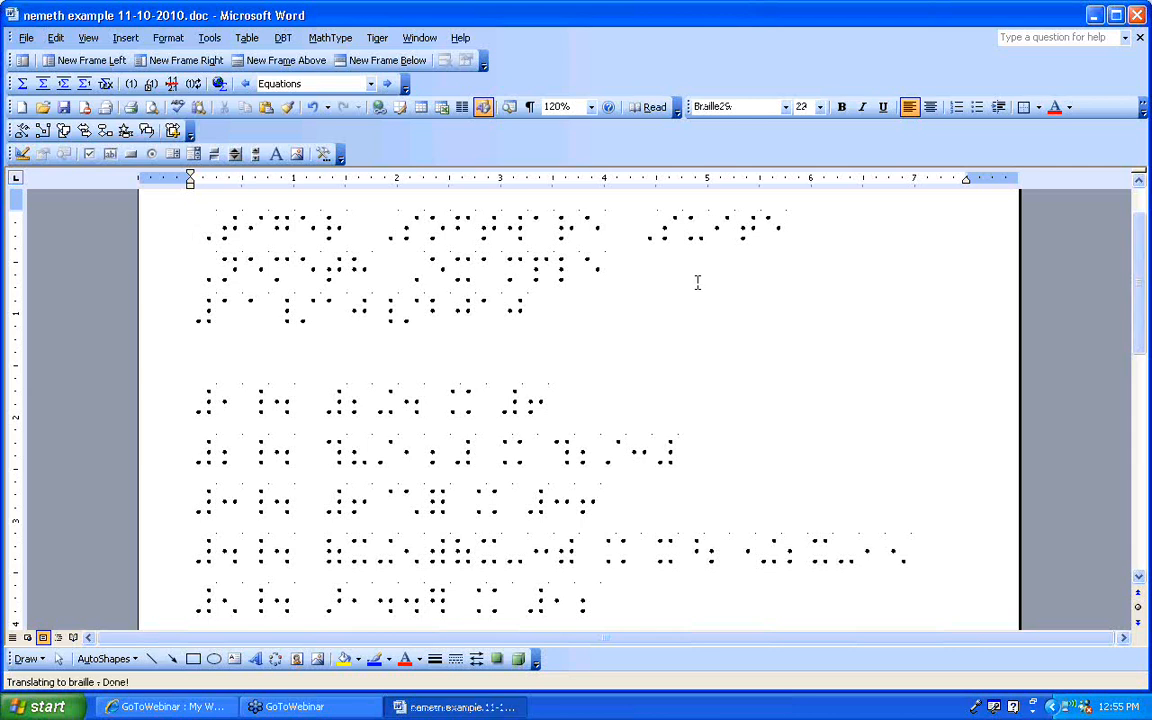
key(Page_Down)
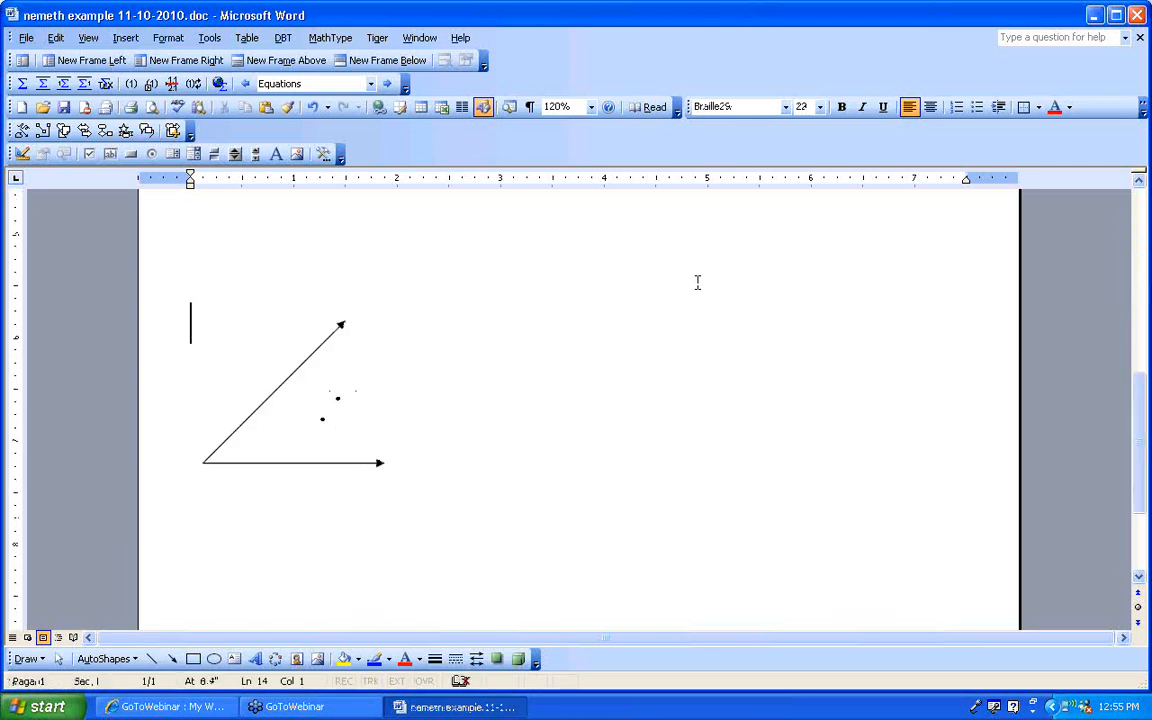
key(Up)
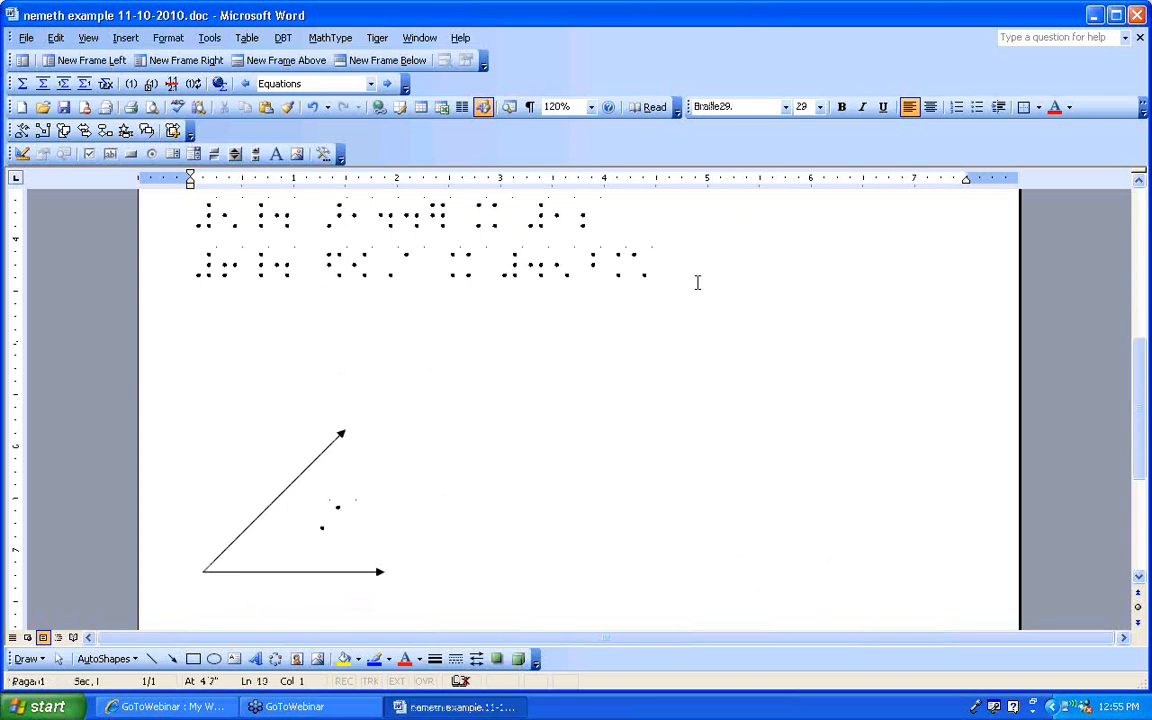
key(Right)
key(Right)
Start saving the translated document under a new name and choose Plain Text (*.txt) as the file type
key(alt+f)
key(a)
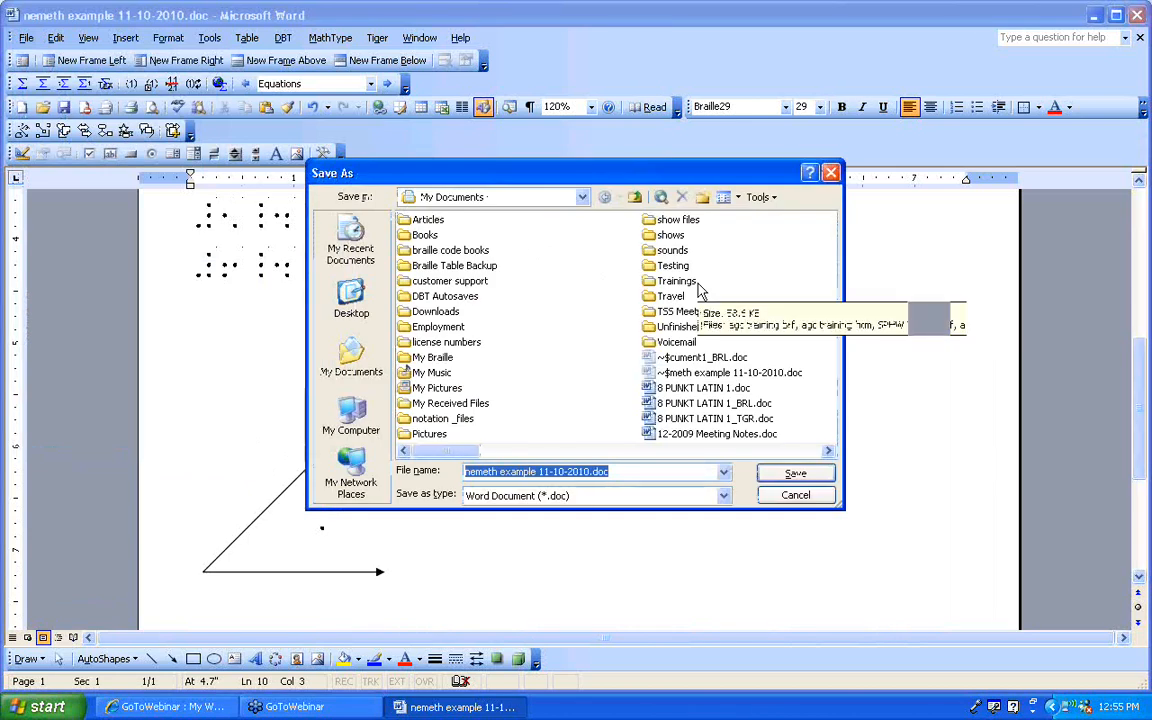
key(Tab)
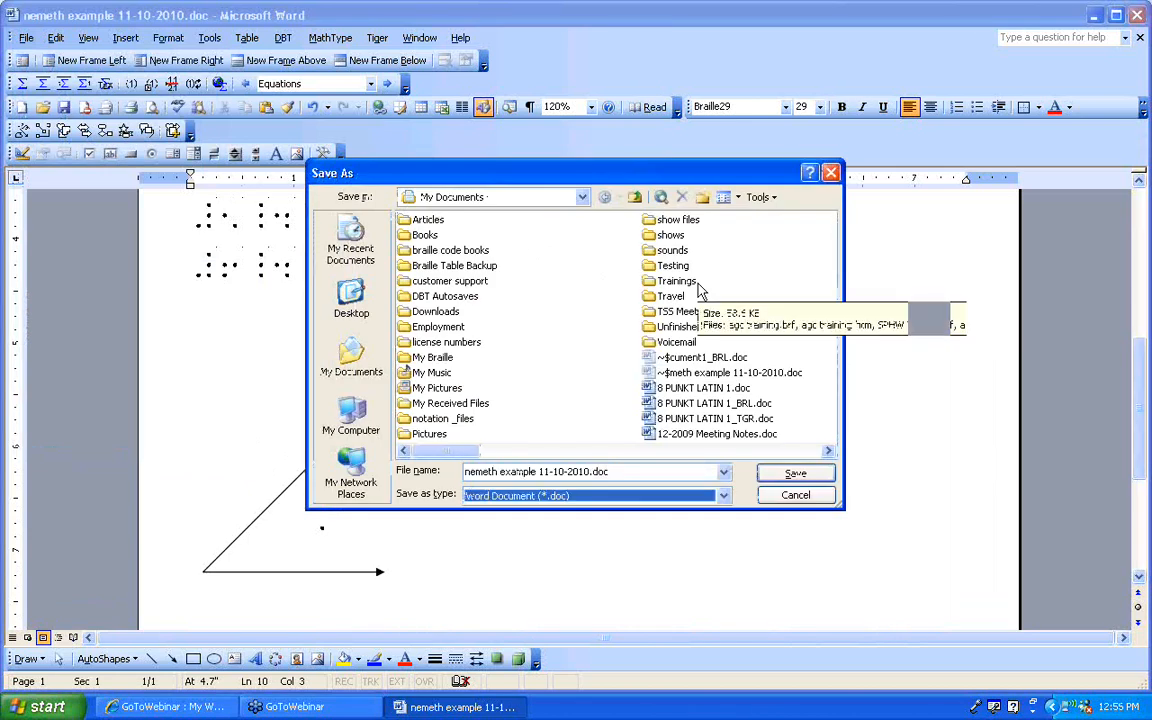
key(alt+Down)
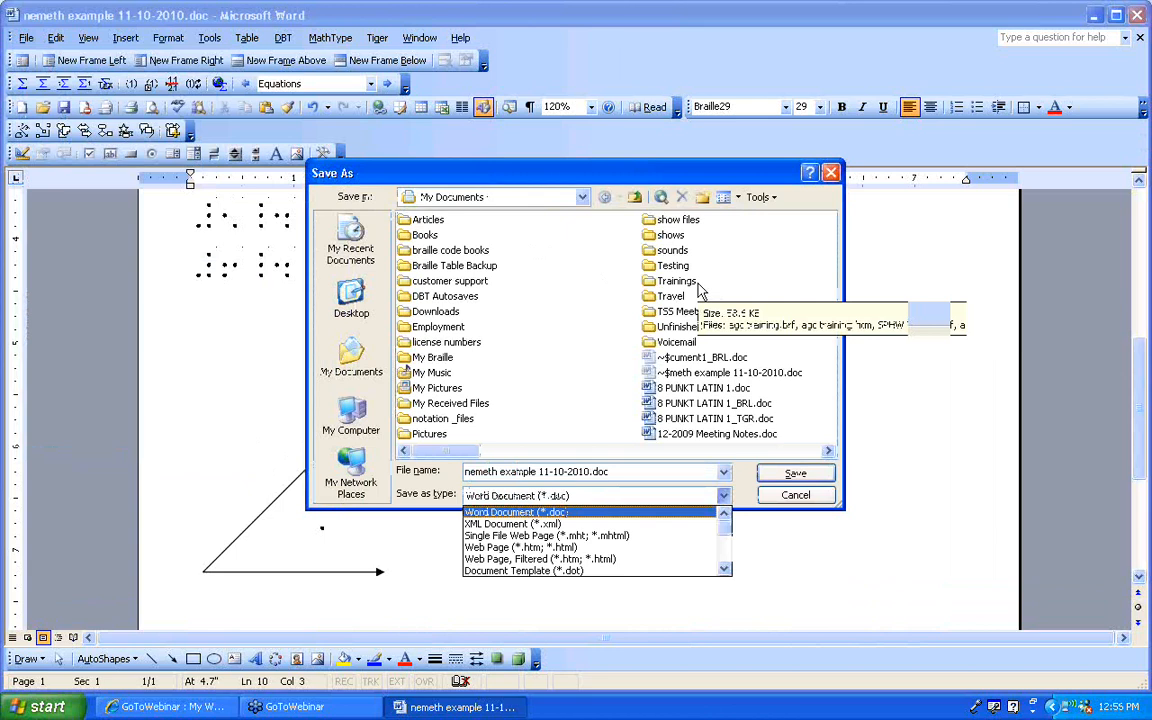
key(Down)
key(Down)
key(Down)
key(Down)
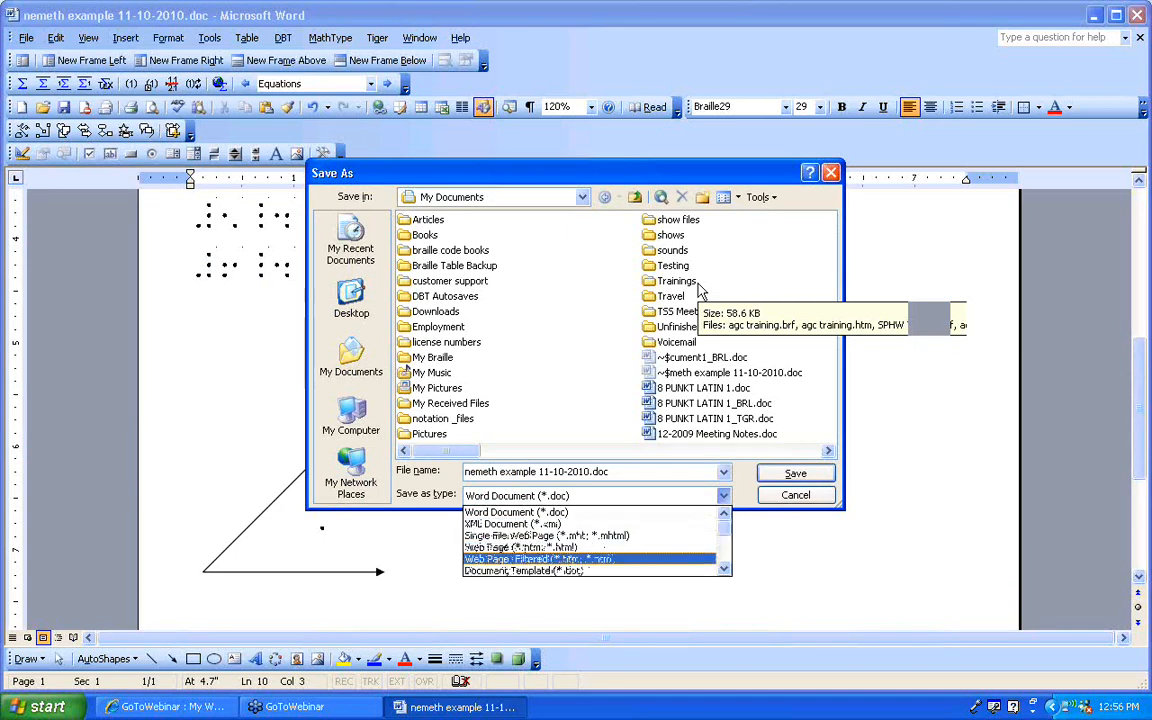
key(Up)
key(Up)
key(Up)
key(Up)
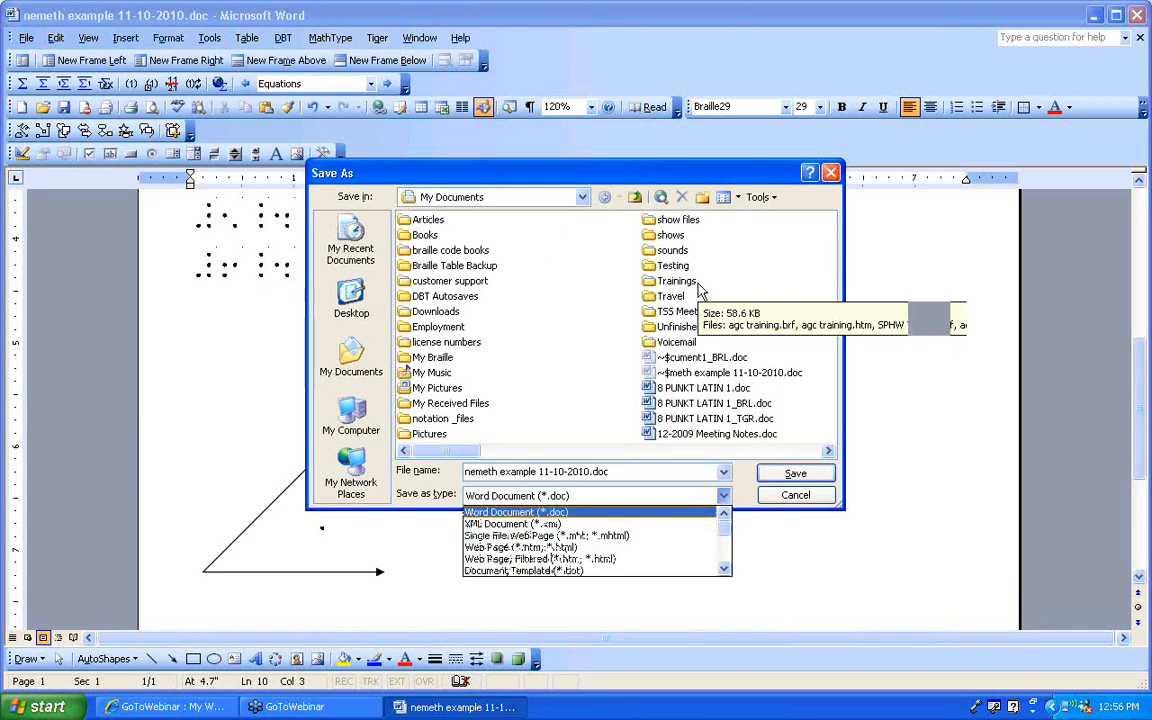
key(p)
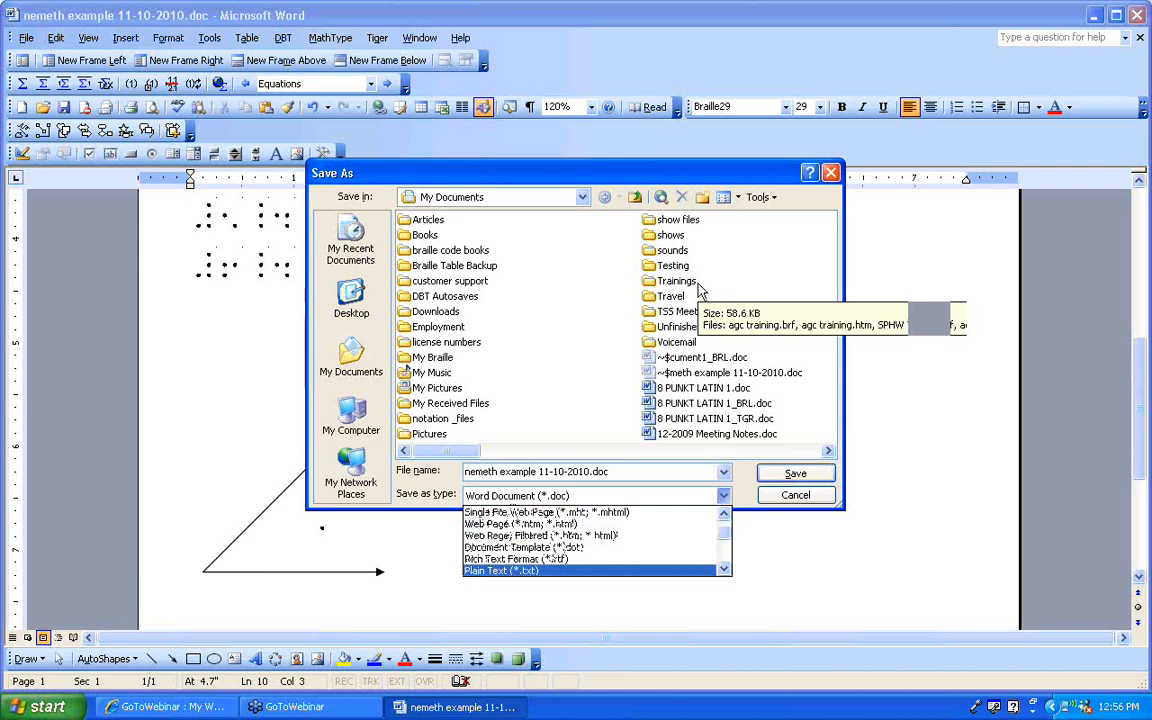
key(Return)
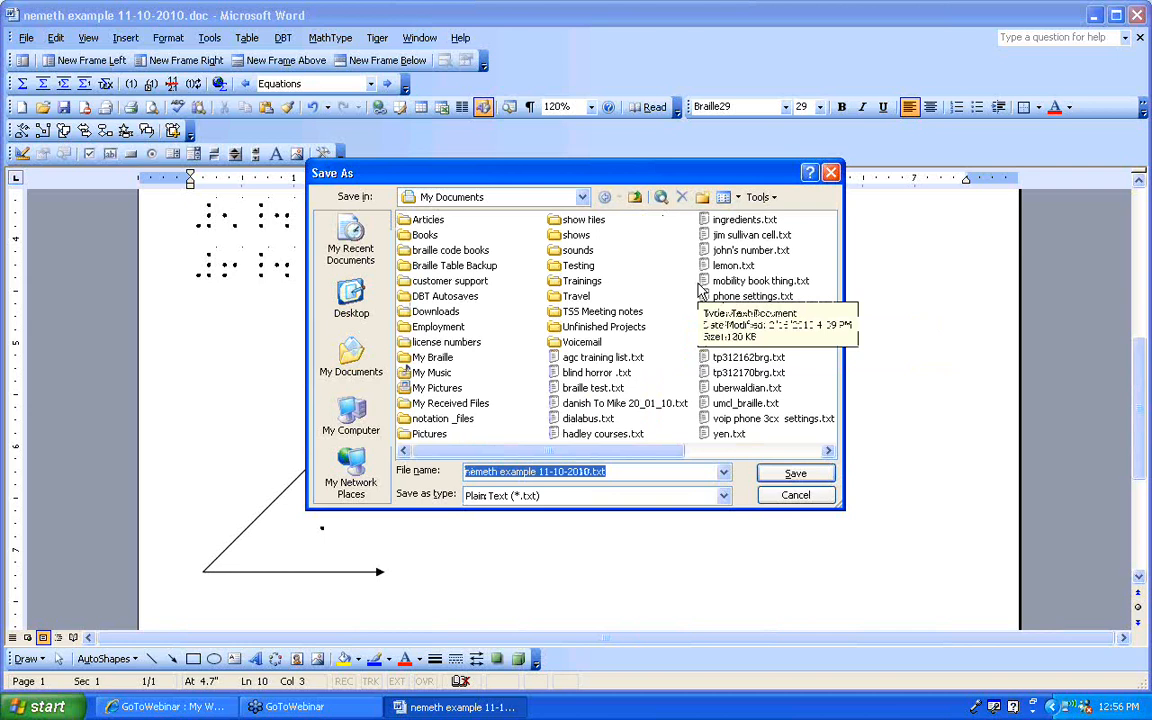
Name the file nemeth example 11-10-2010.brf and save it with the Windows (Default) text encoding
key(End)
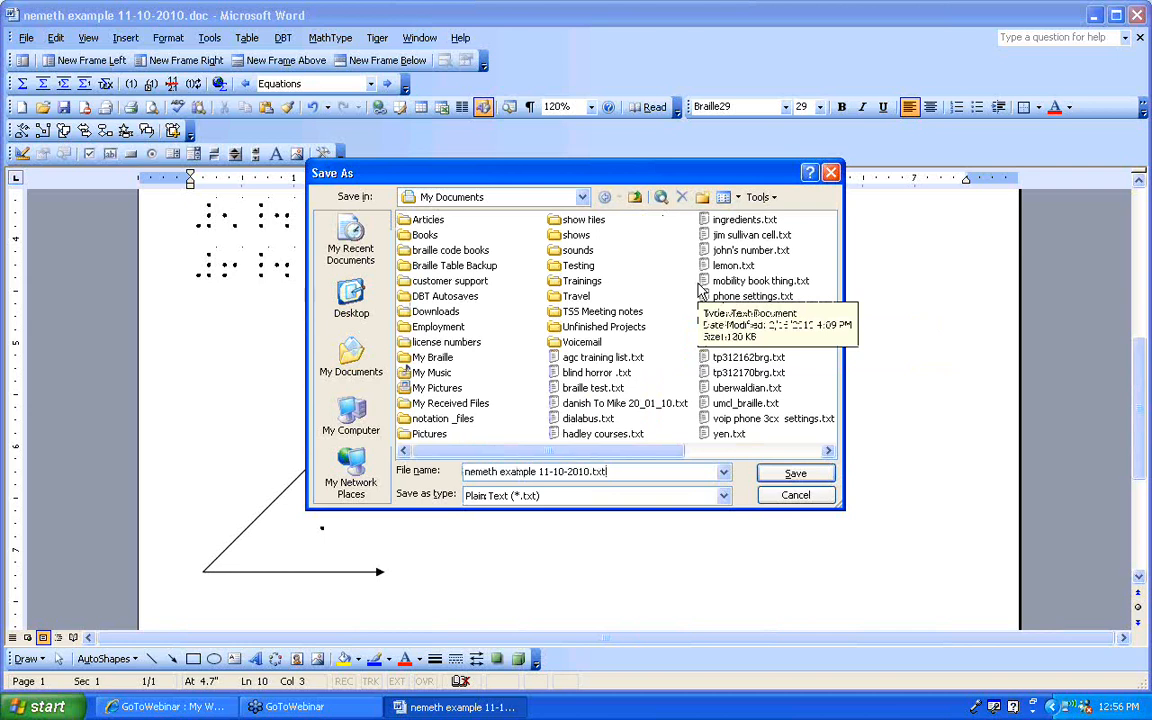
key(BackSpace)
key(BackSpace)
key(BackSpace)
text(brf)
key(Return)
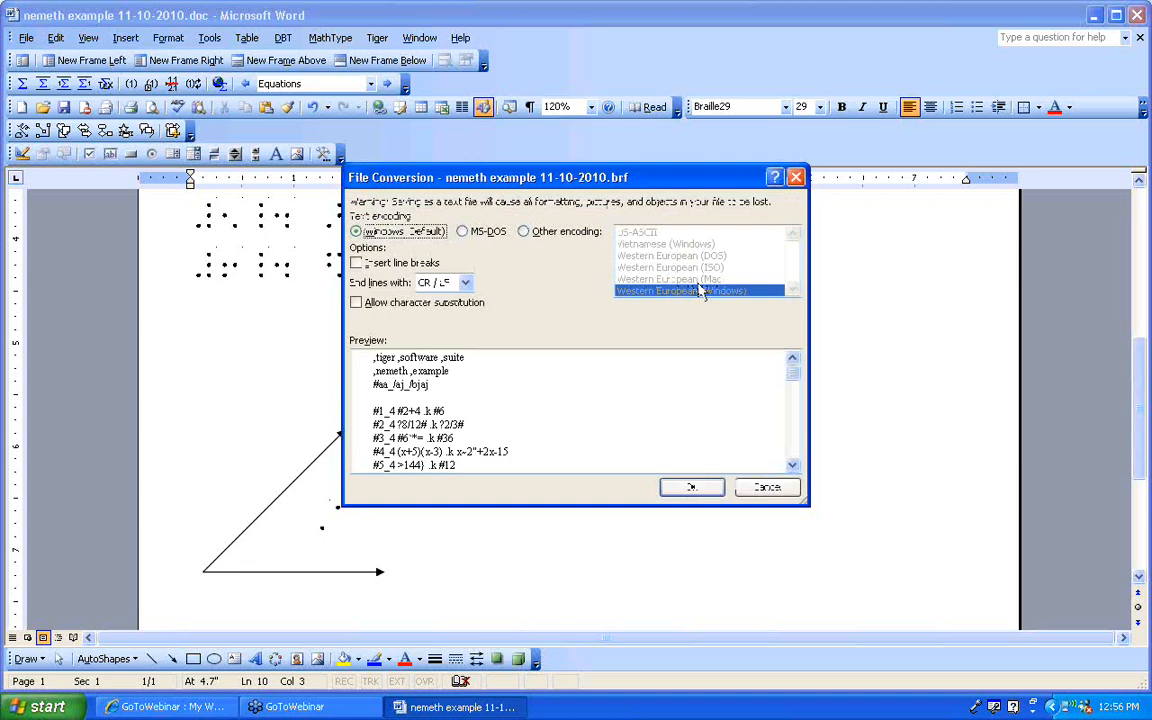
key(Tab)
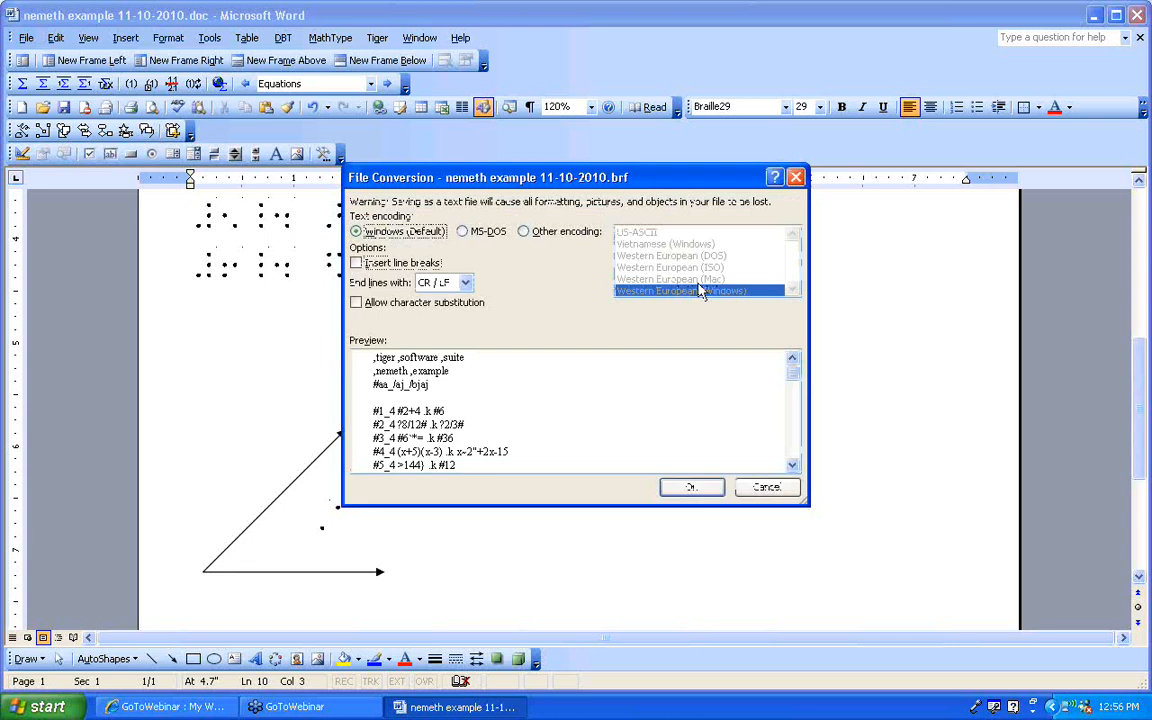
key(Return)
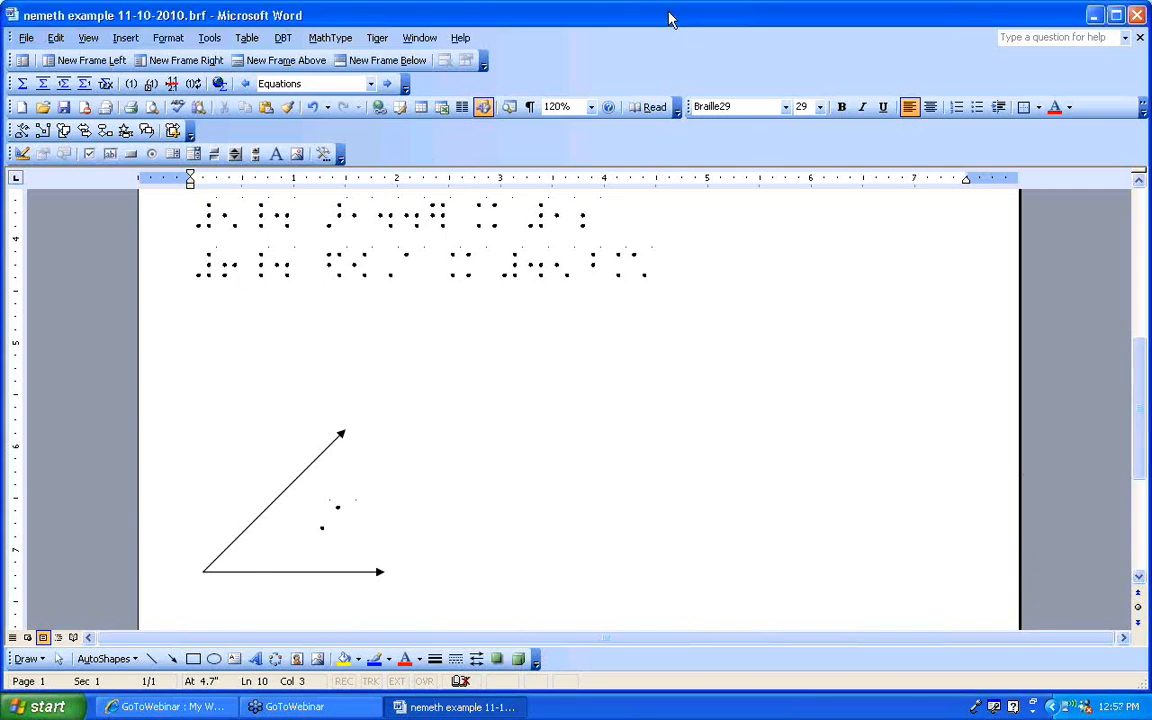
Start a new MathType equation in the line of problem 6, dismiss the font warning and maximize the equation editor
click(330, 38)
click(355, 76)
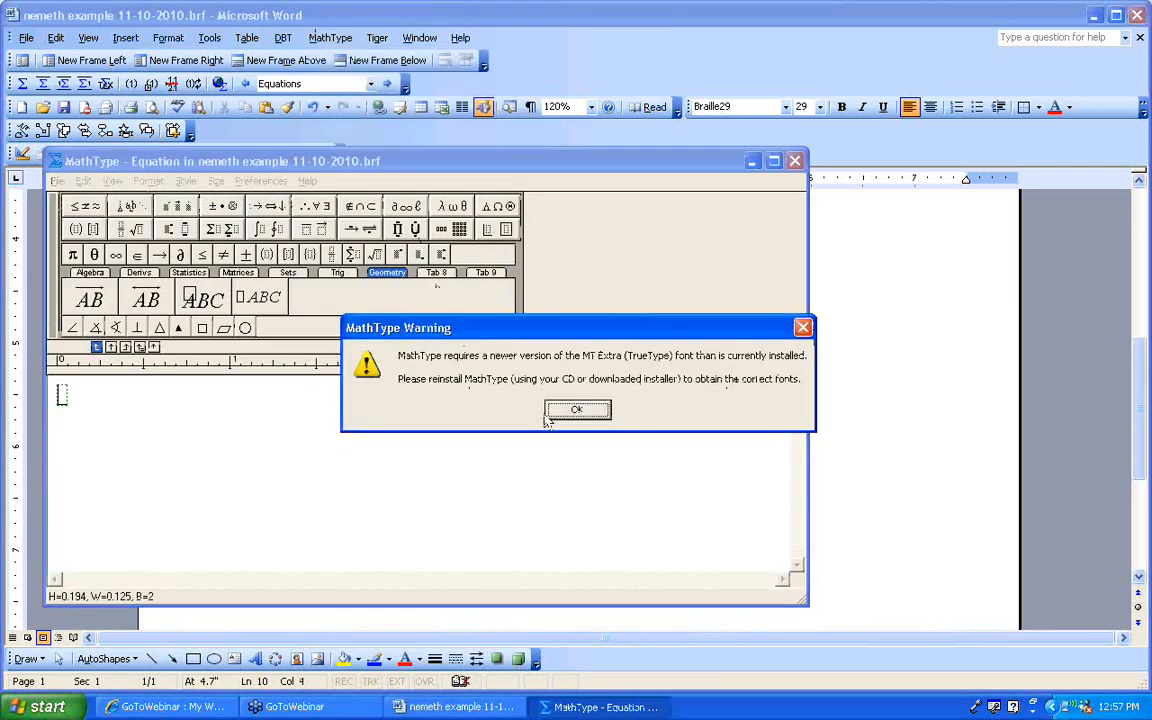
click(556, 411)
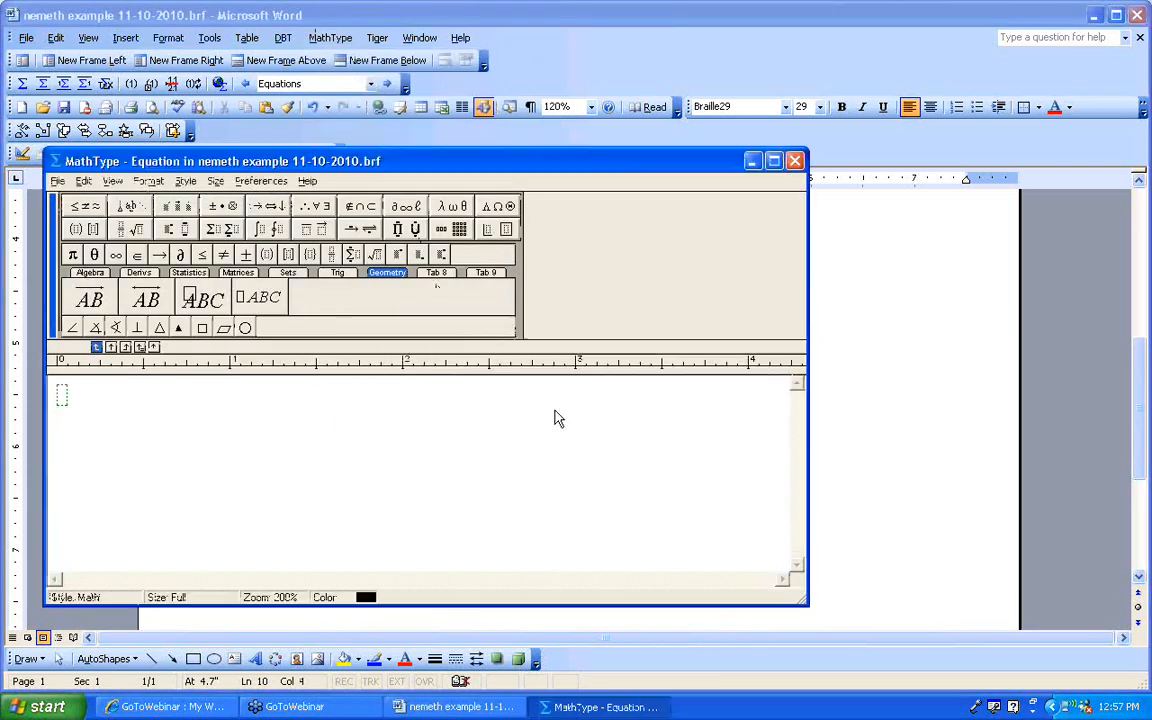
click(773, 161)
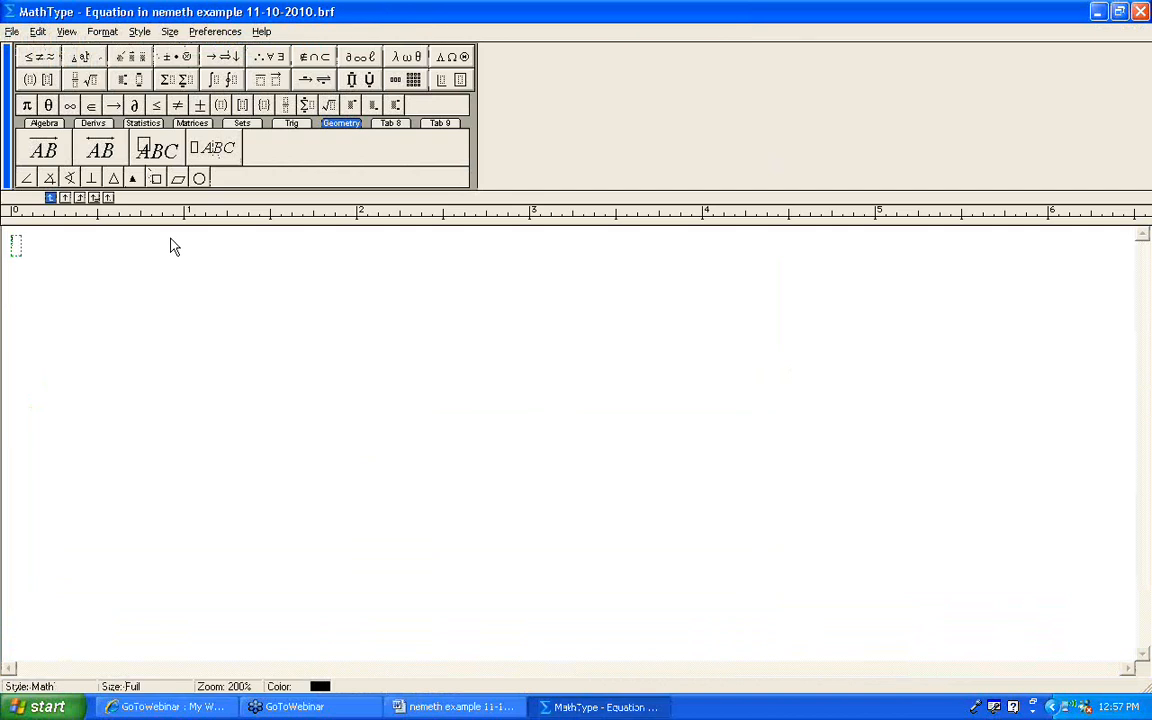
Enter a capital X with the subscript 3 in the equation
text(x)
key(BackSpace)
text(X)
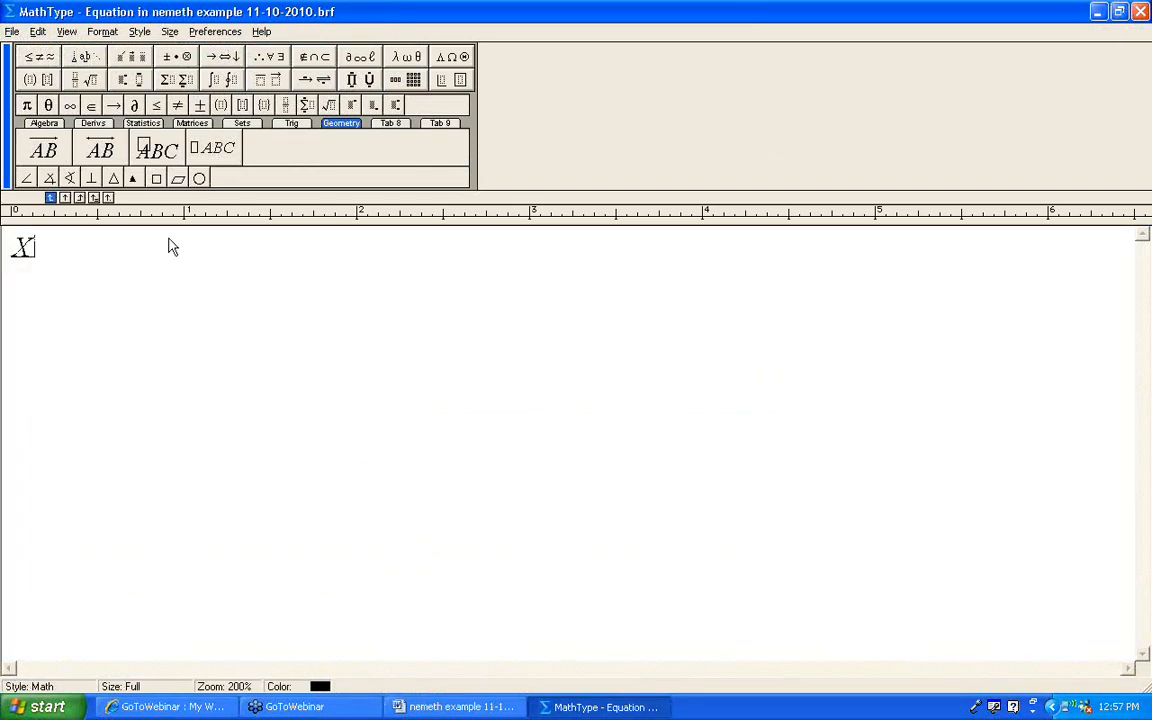
click(124, 82)
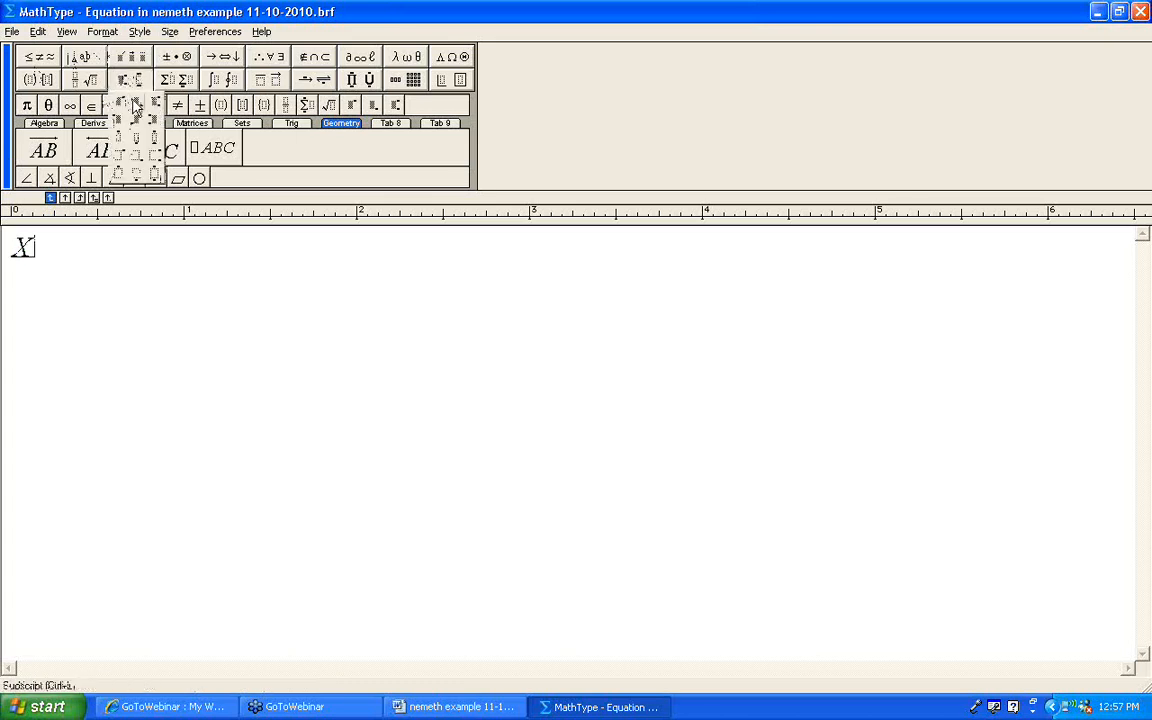
click(136, 105)
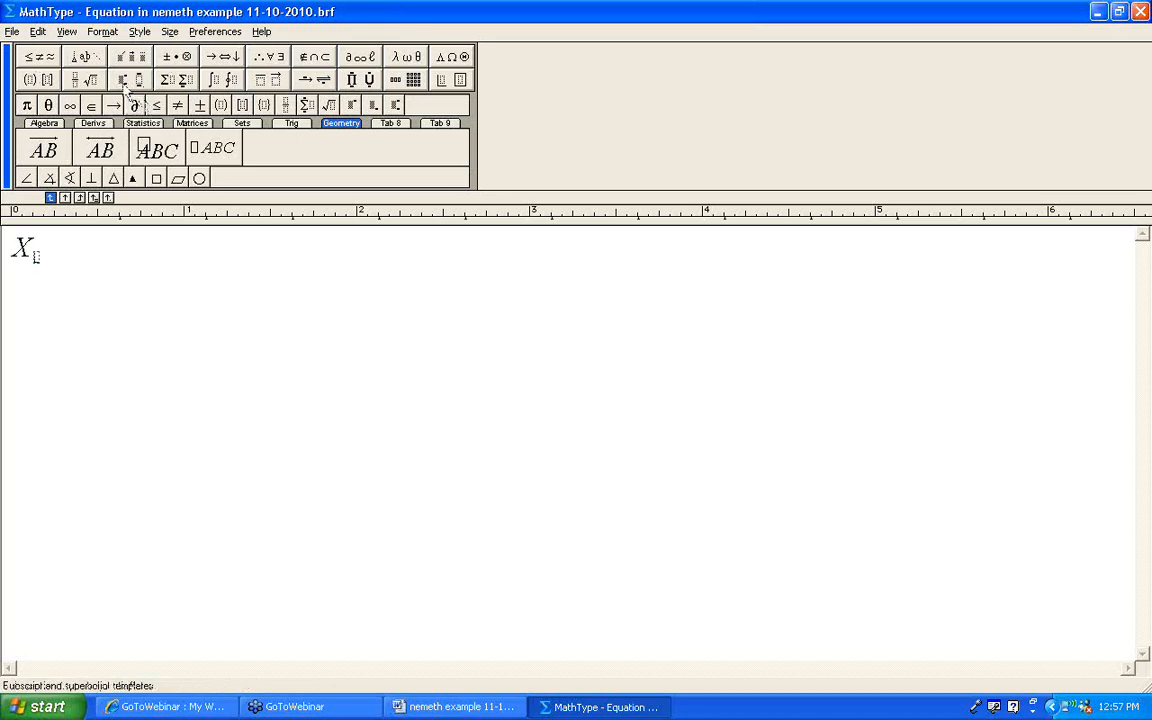
click(123, 82)
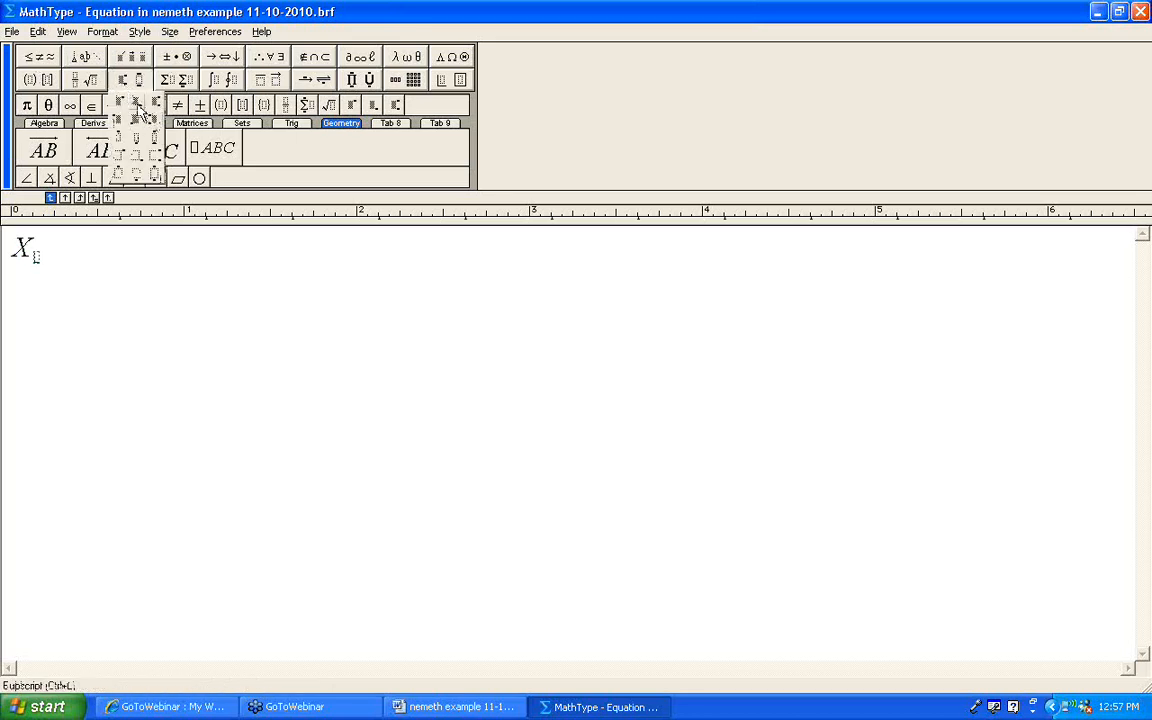
click(37, 261)
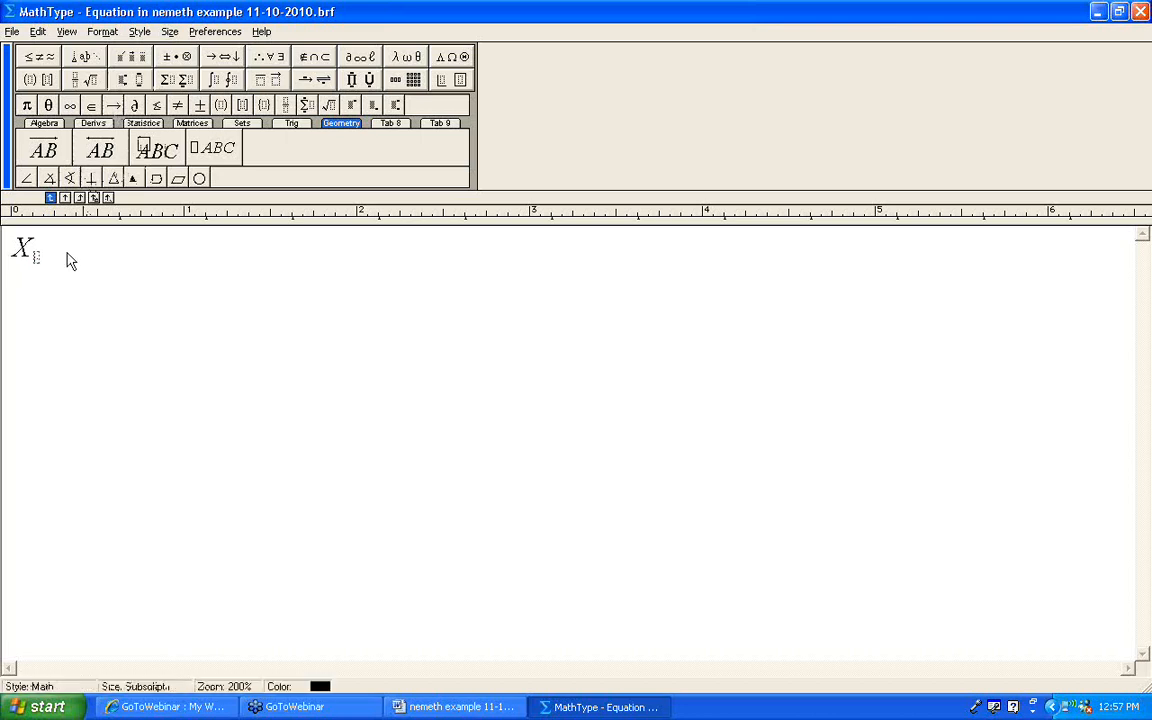
text(3)
Exit MathType without saving the X subscript 3 equation and return to the Word document
click(12, 31)
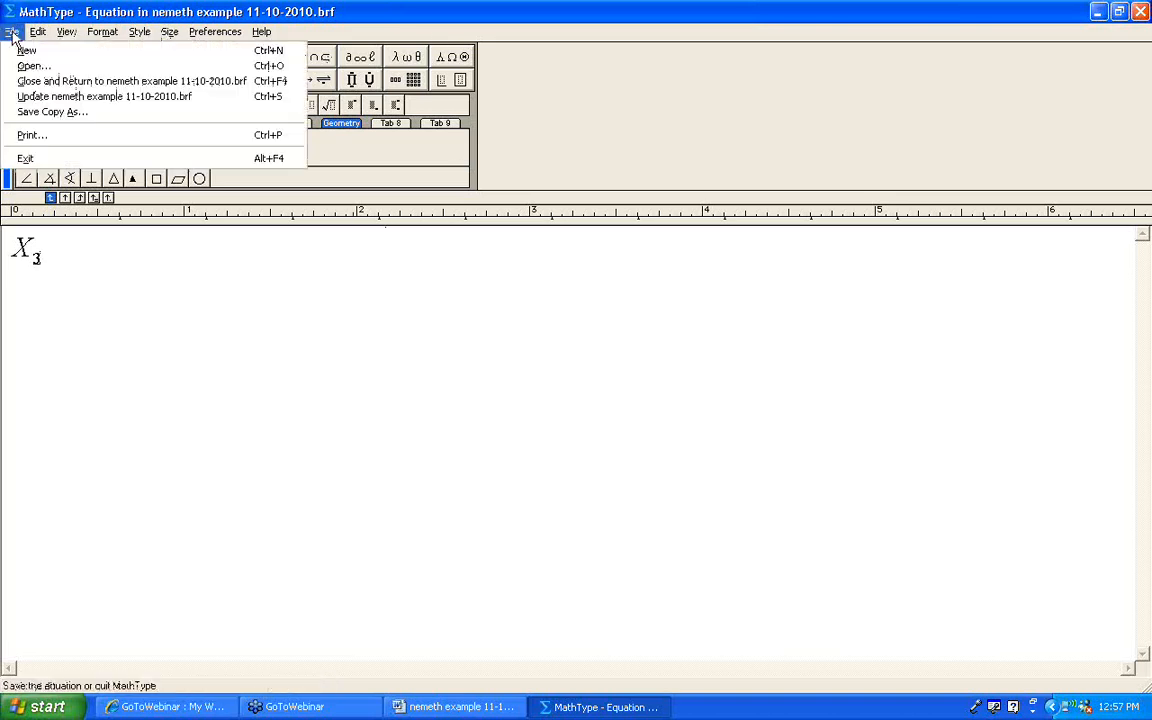
click(52, 157)
click(577, 370)
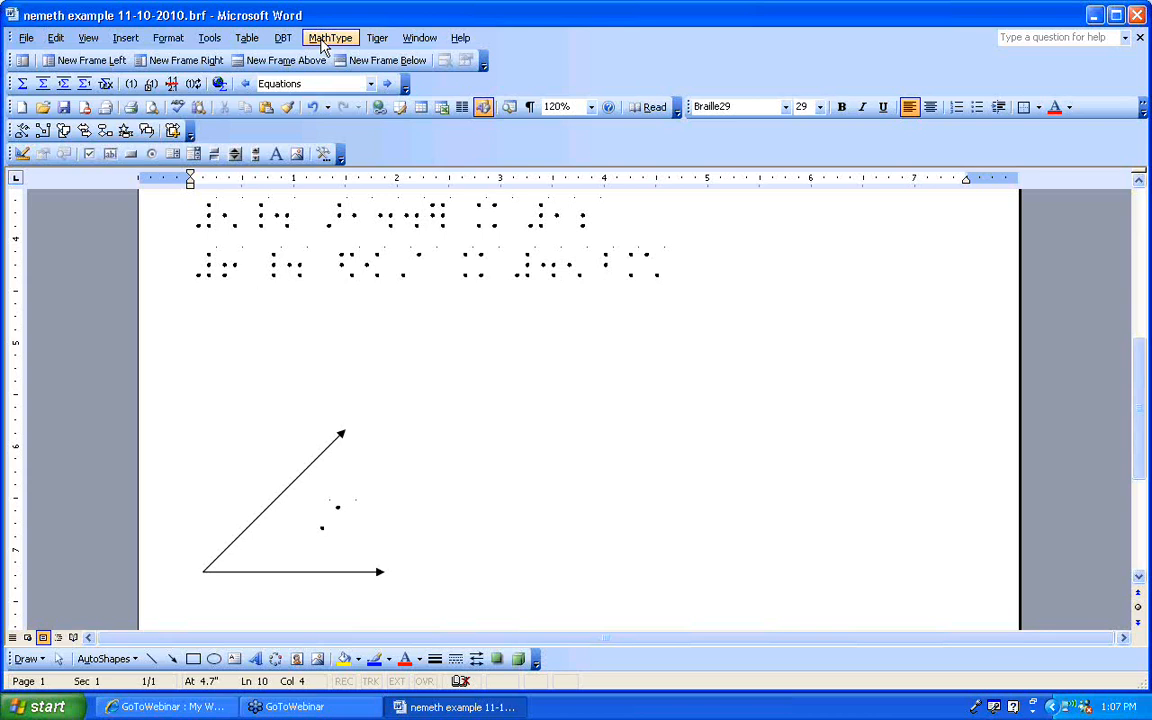
click(460, 38)
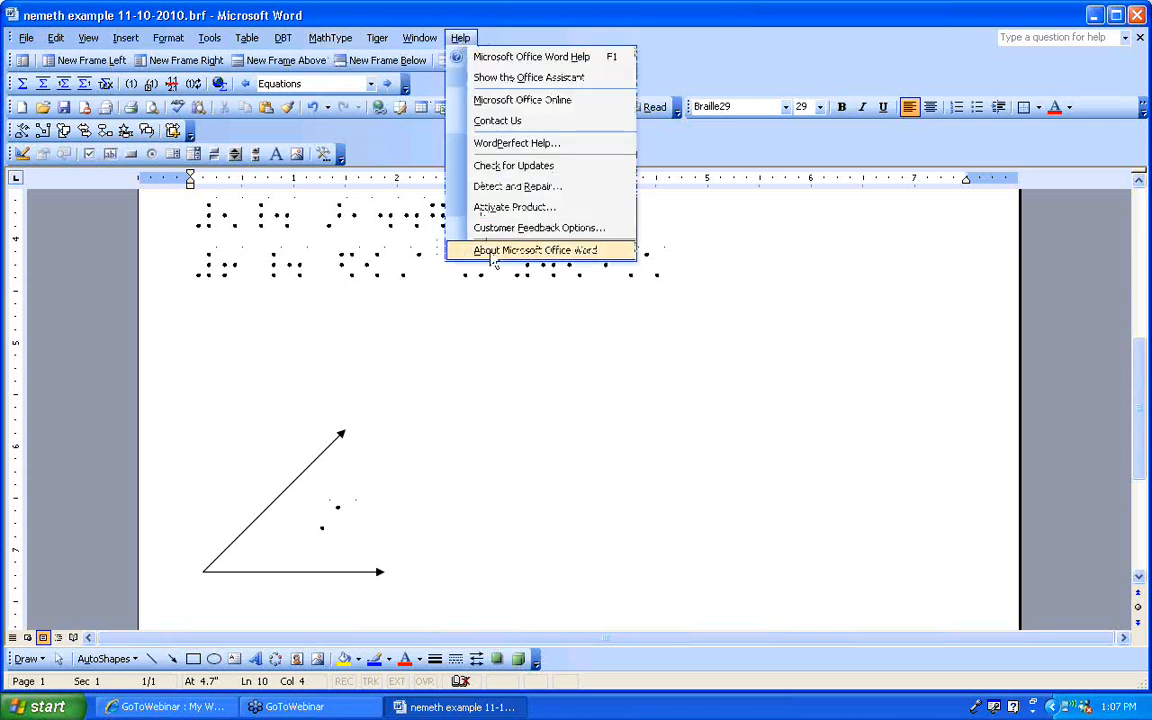
click(458, 37)
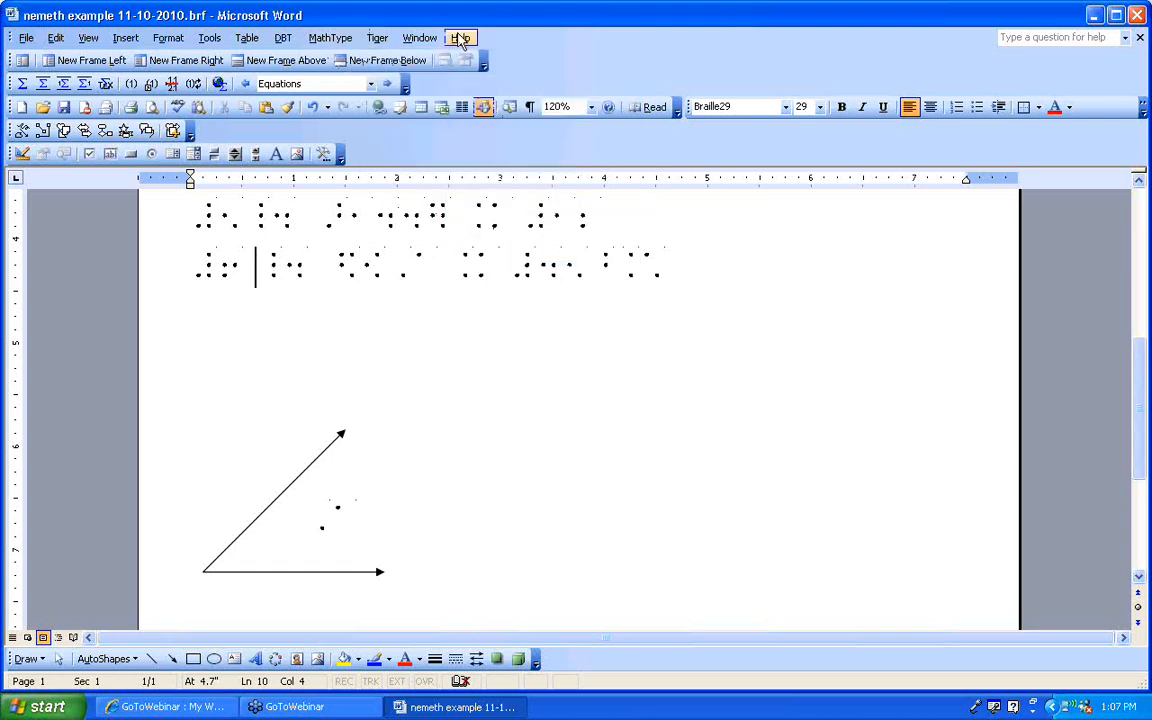